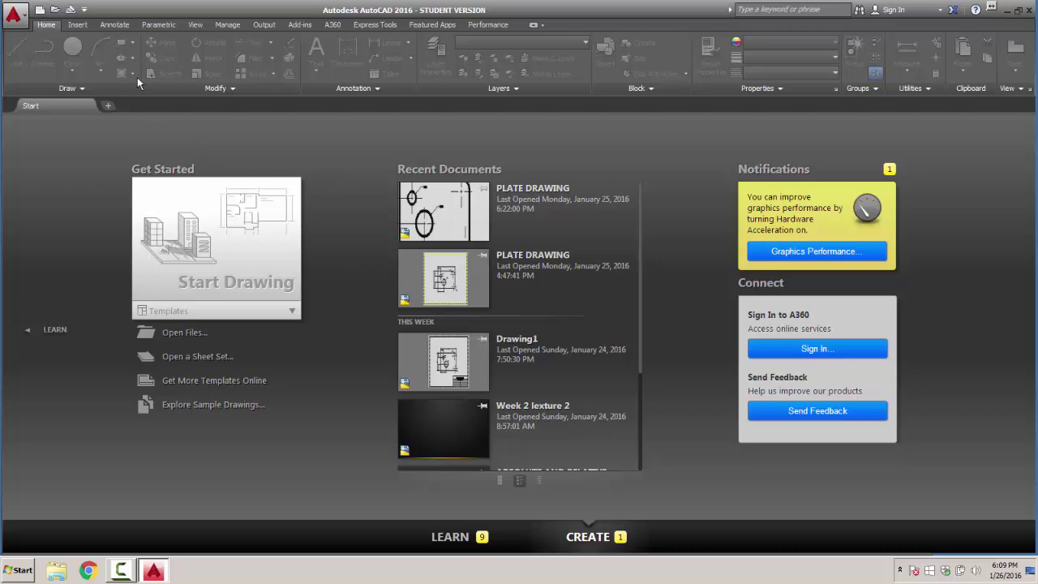
Step: Create a new drawing from the acad.dwt template and turn off the grid display
left_click(40, 9)
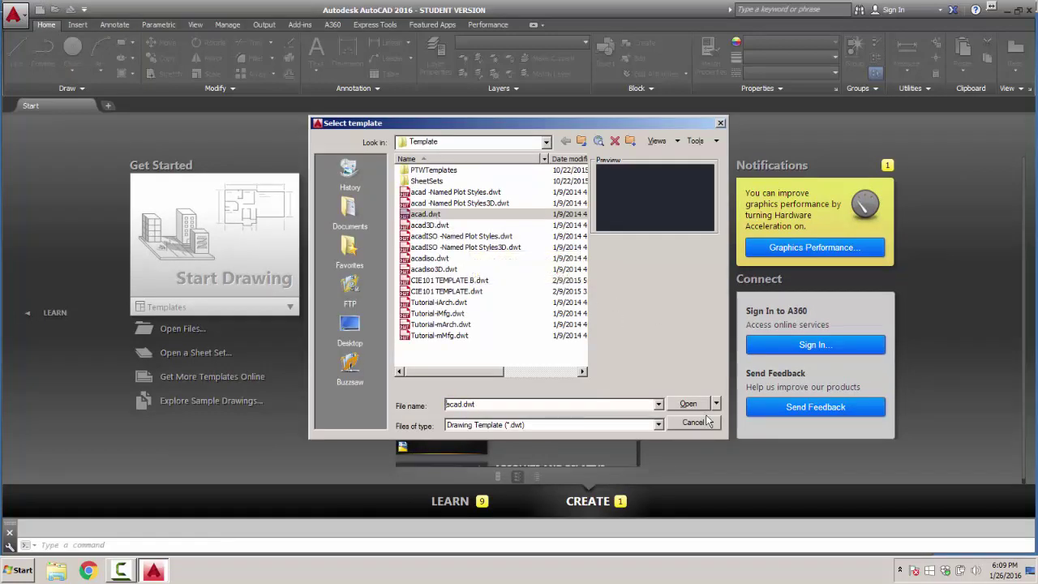
left_click(688, 404)
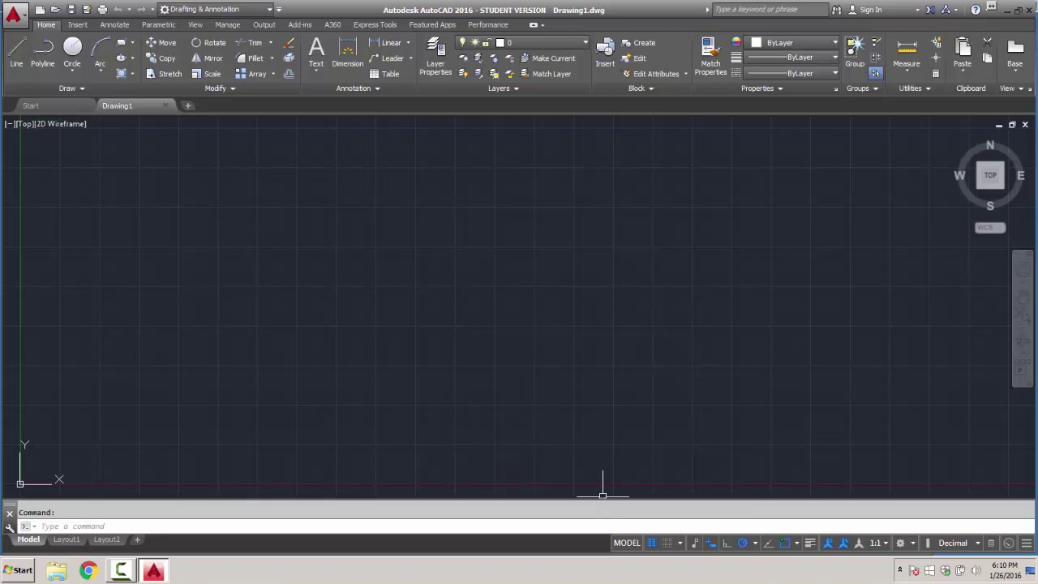
left_click(652, 542)
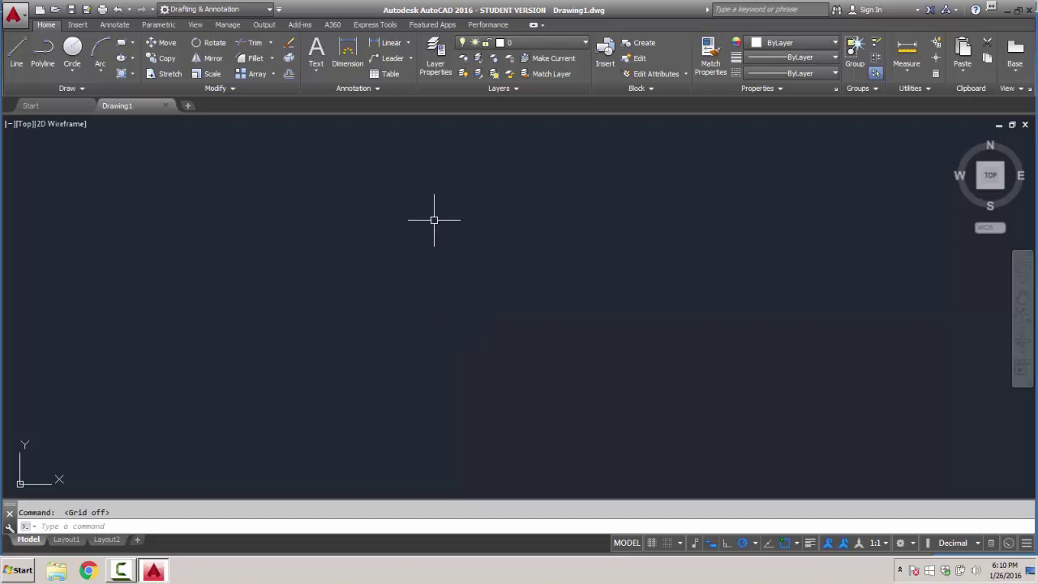
Step: Create a new layer named TITLEBLOCK and make it the current layer
left_click(430, 69)
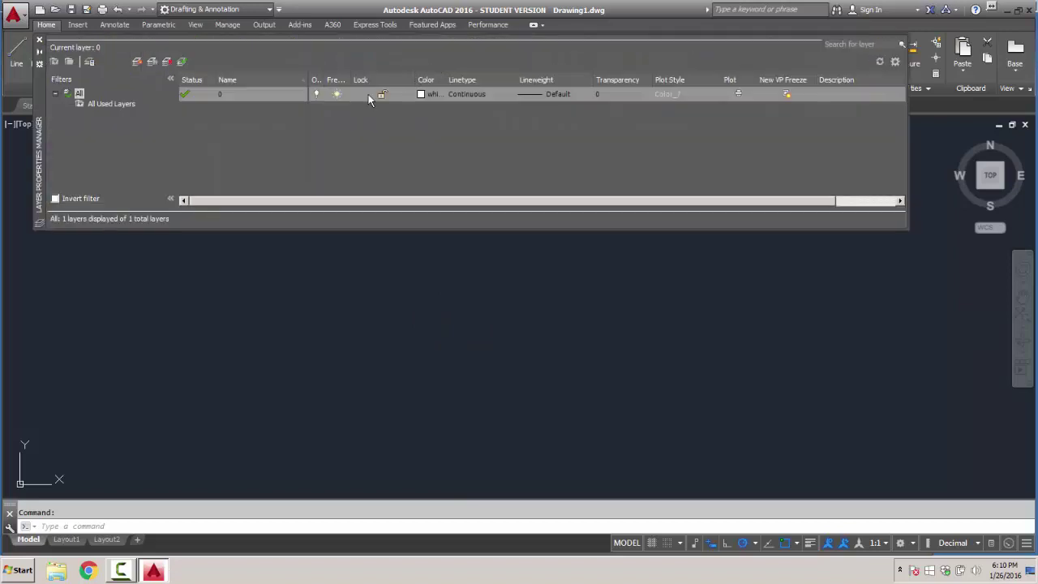
right_click(262, 146)
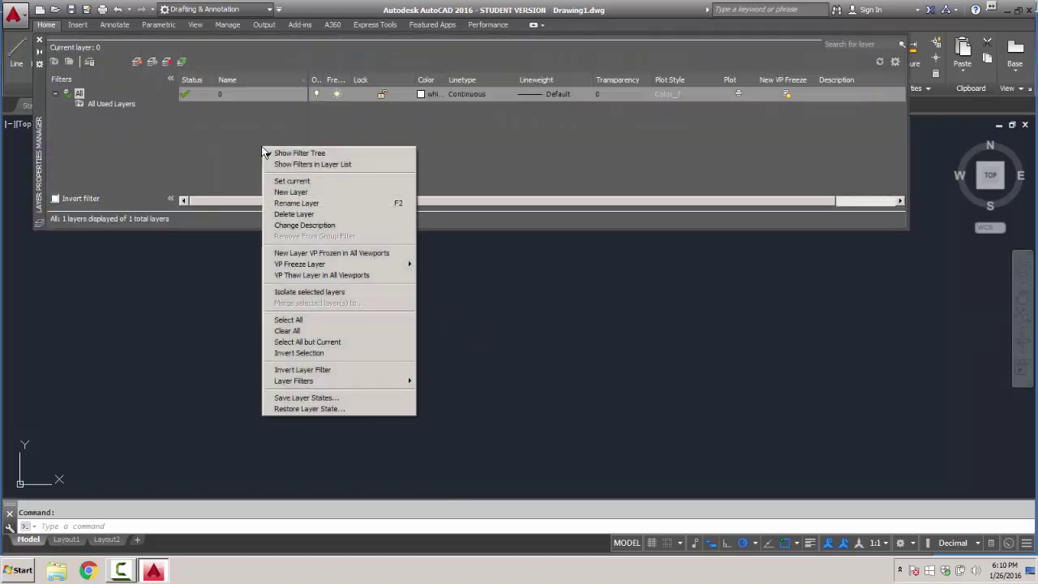
left_click(282, 193)
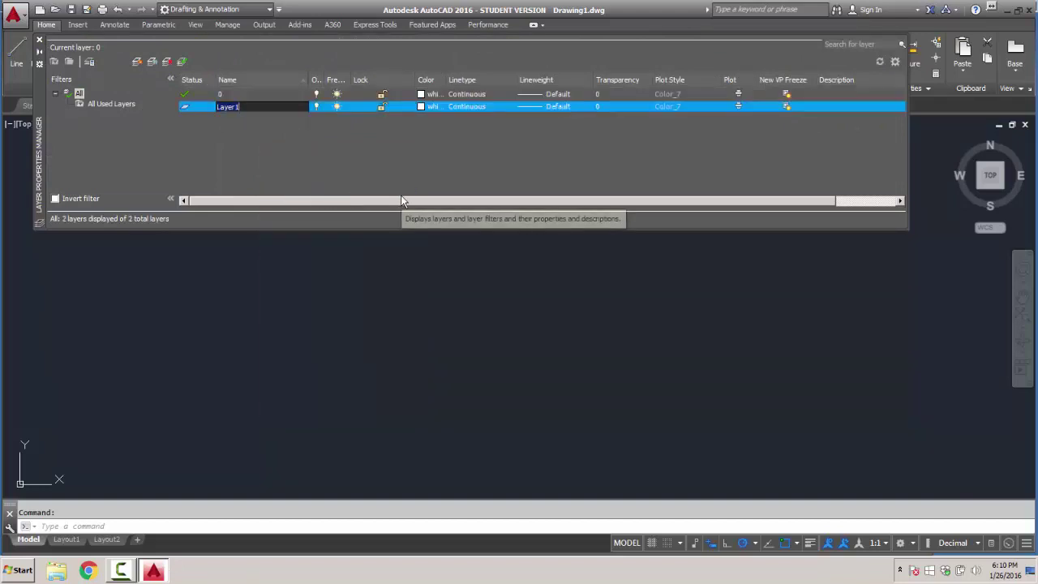
type("TIT")
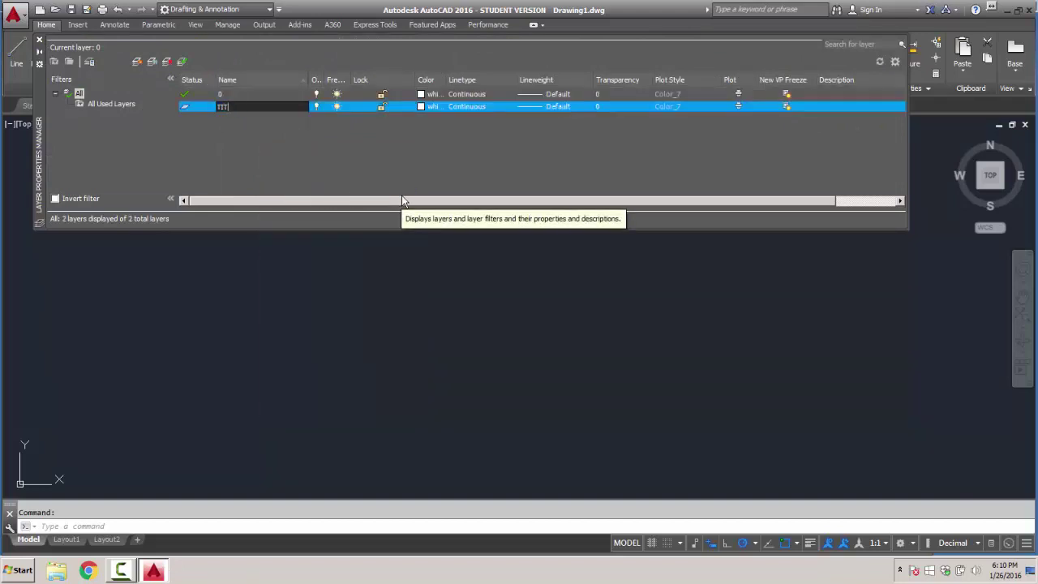
type("LEBLOCK")
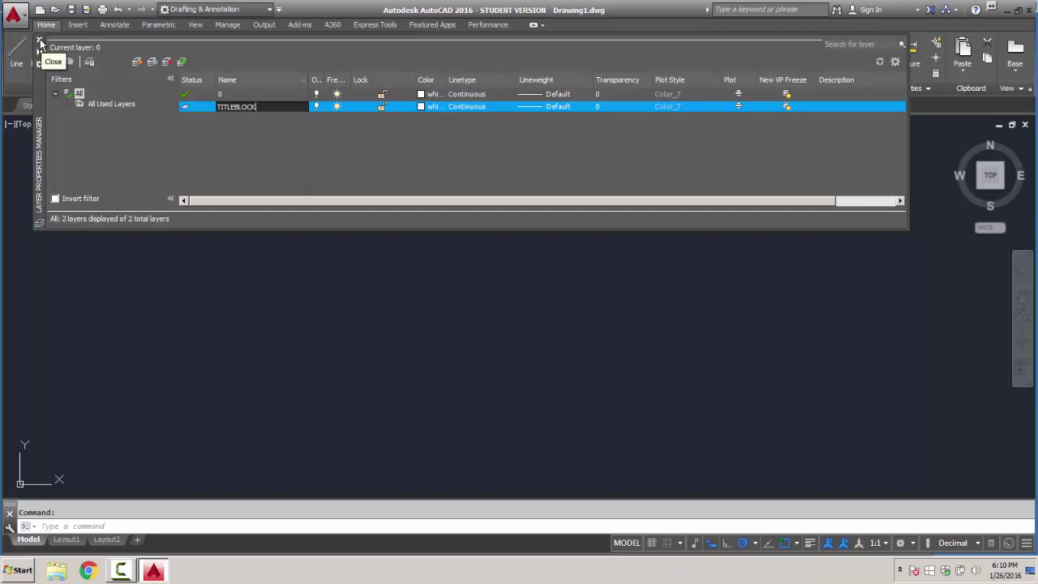
left_click(203, 109)
double_click(186, 108)
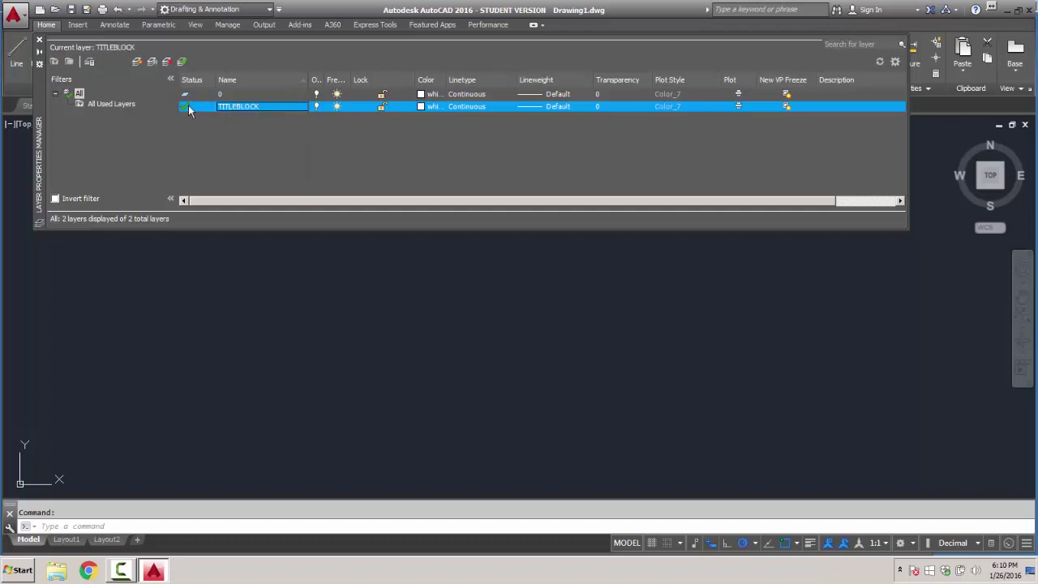
left_click(39, 40)
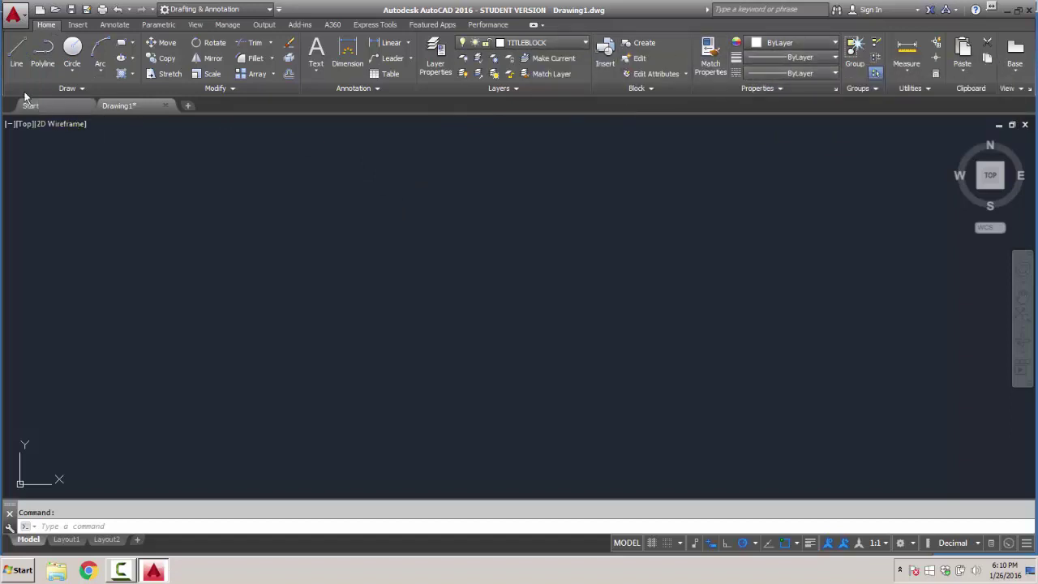
Step: Set the drawing's length precision to two decimal places (0.00), keeping the Decimal type
left_click(16, 50)
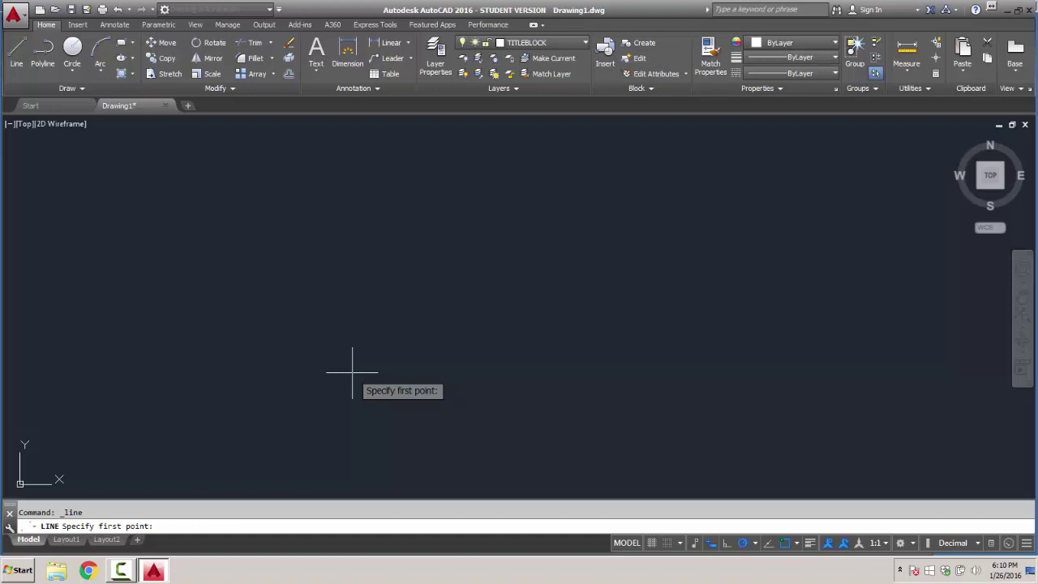
left_click(14, 14)
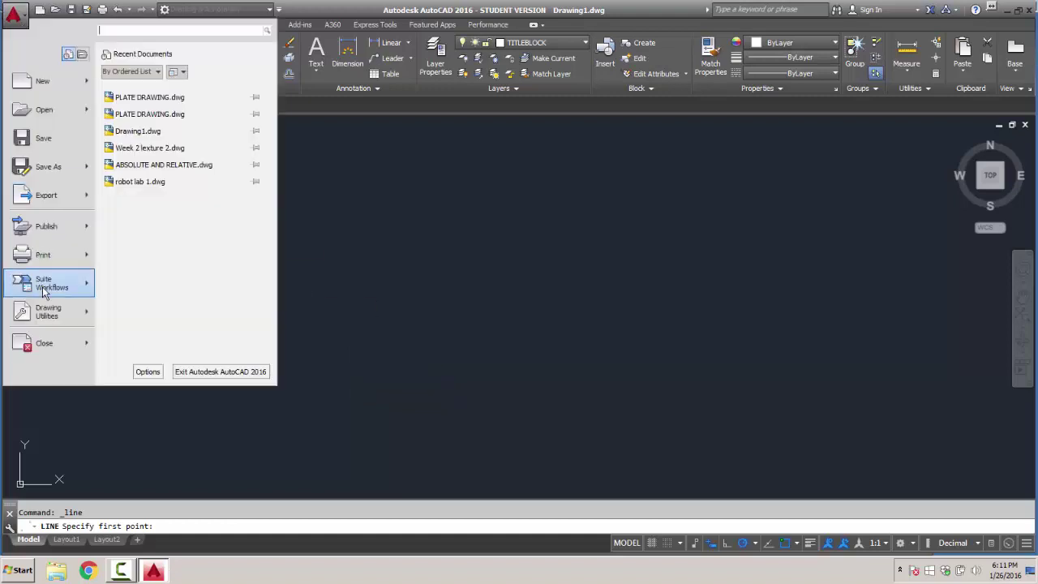
mouse_move(47, 316)
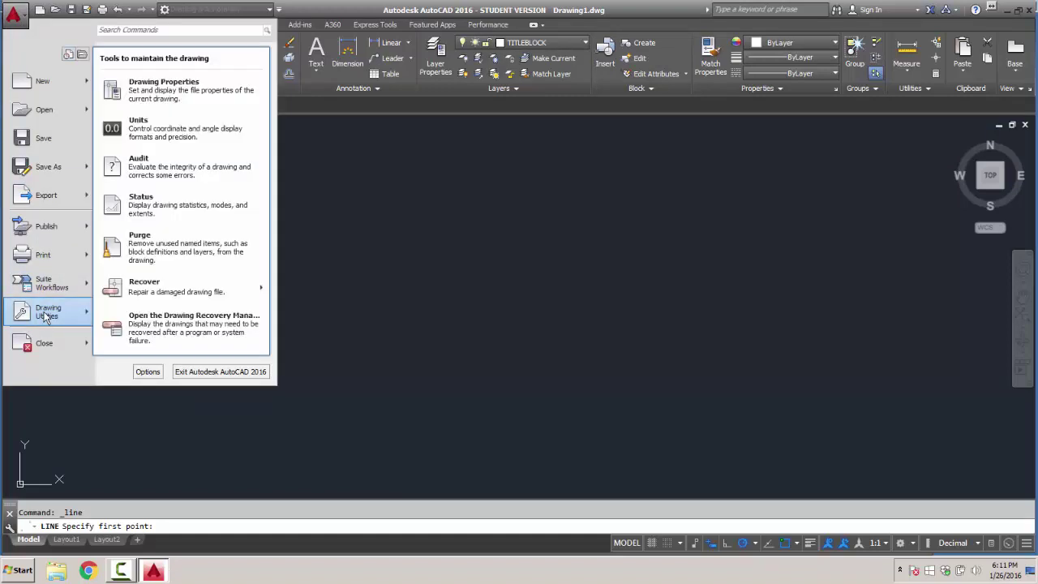
left_click(157, 130)
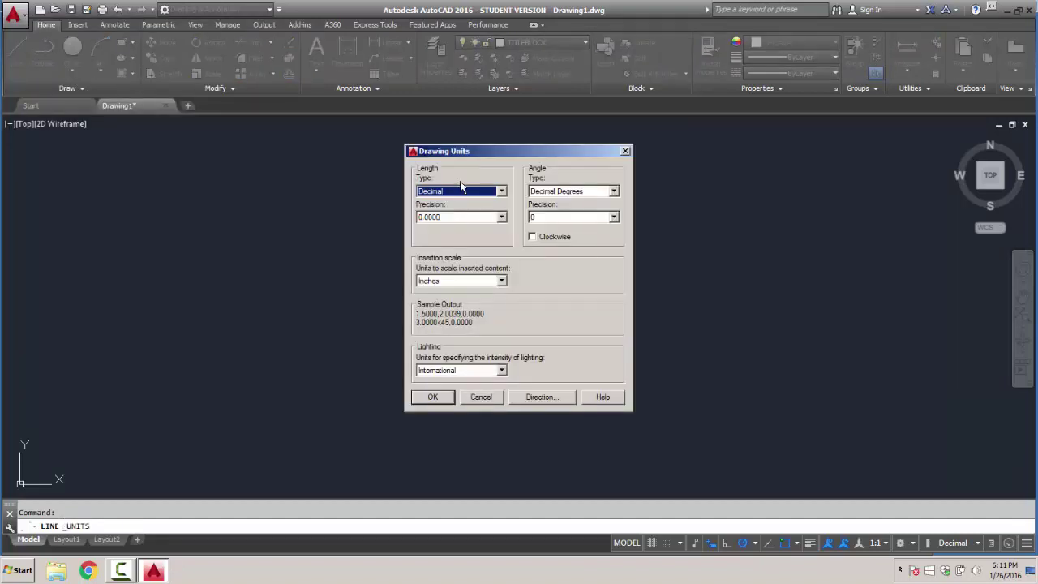
left_click(500, 217)
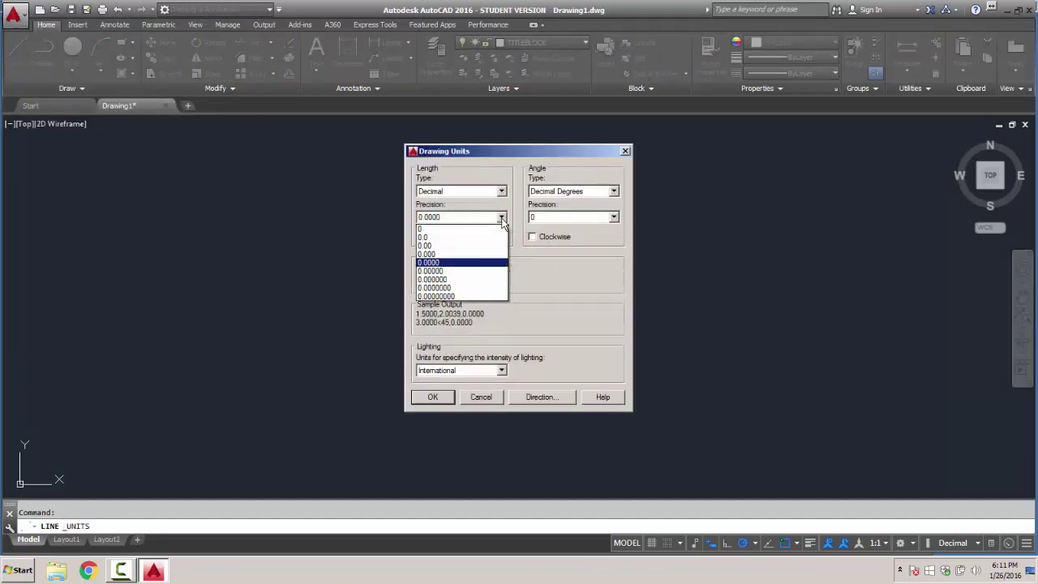
left_click(455, 238)
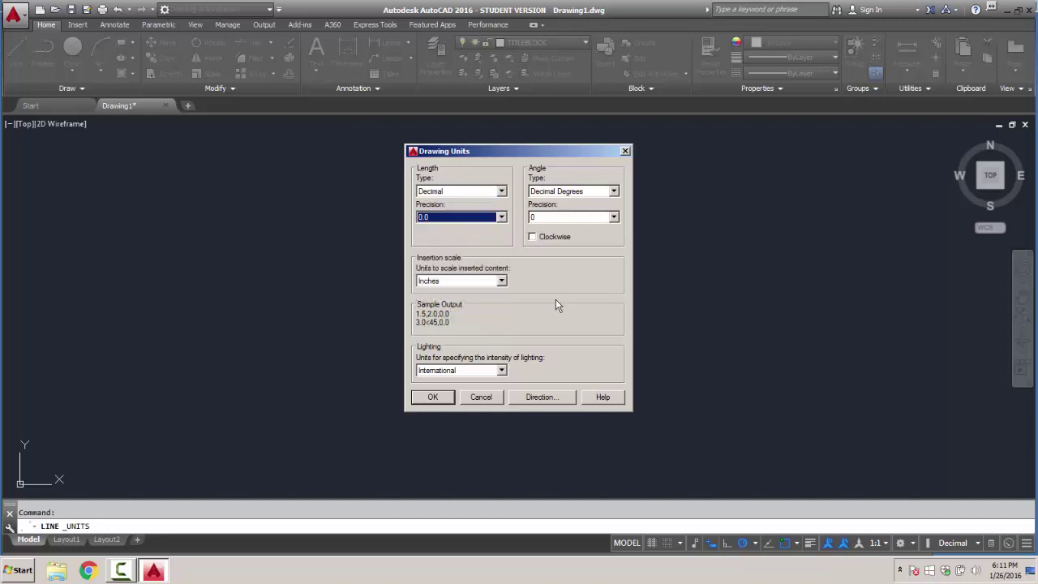
left_click(501, 217)
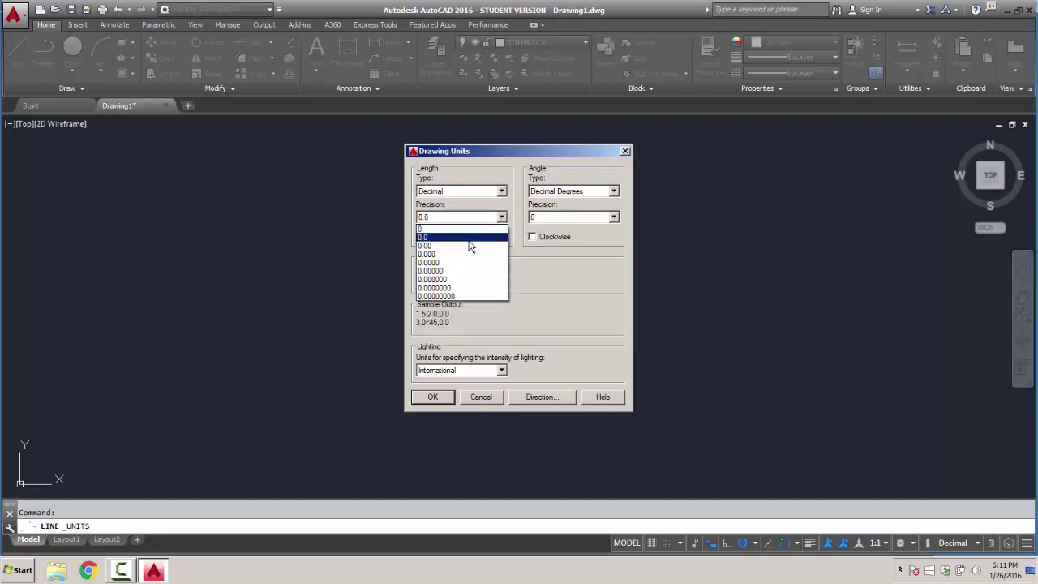
left_click(471, 246)
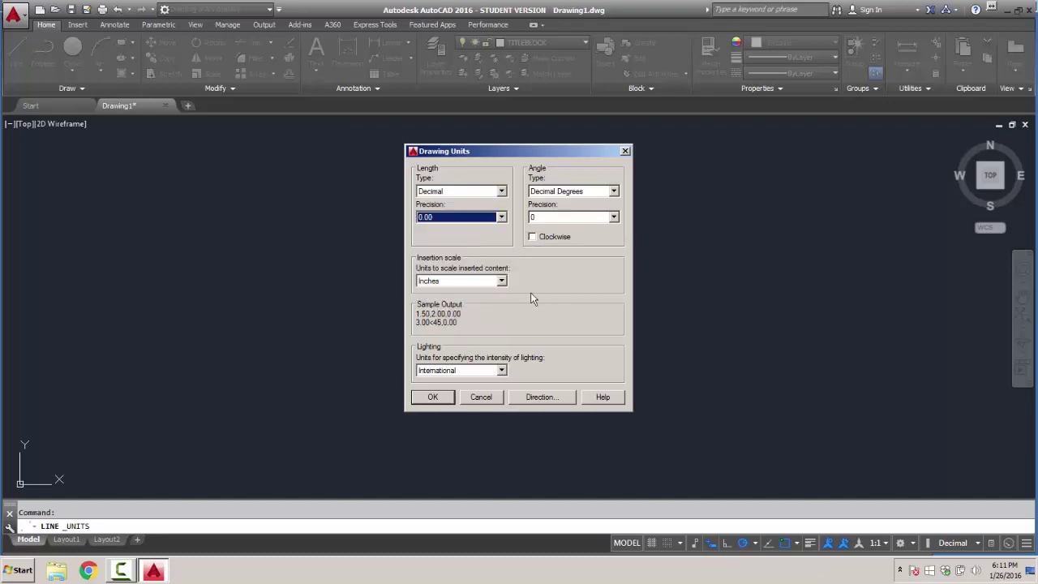
left_click(432, 397)
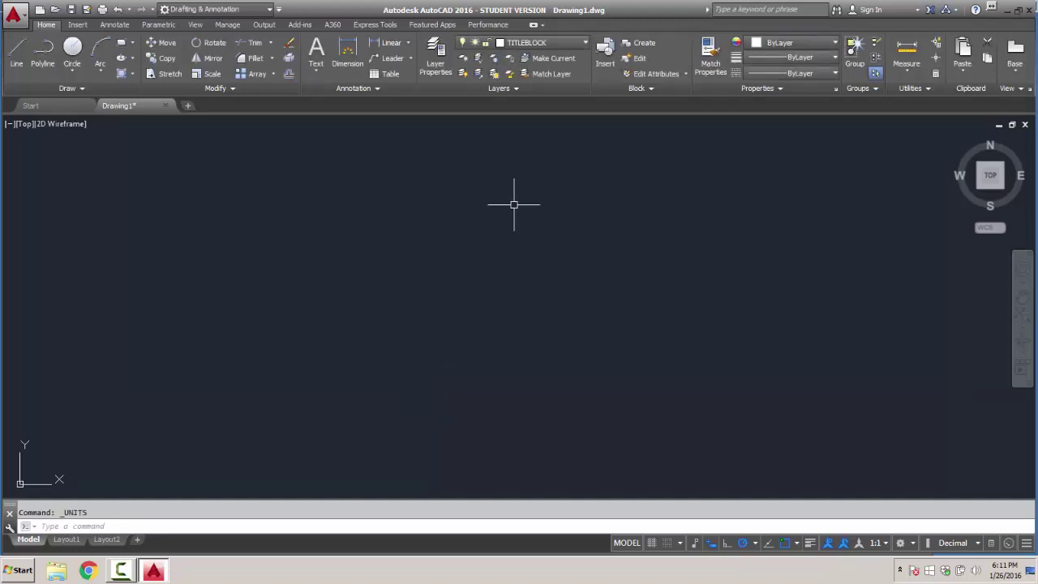
Step: Turn on lineweight display, and check the available drafting-aid toggles and the active object snap modes
left_click(810, 545)
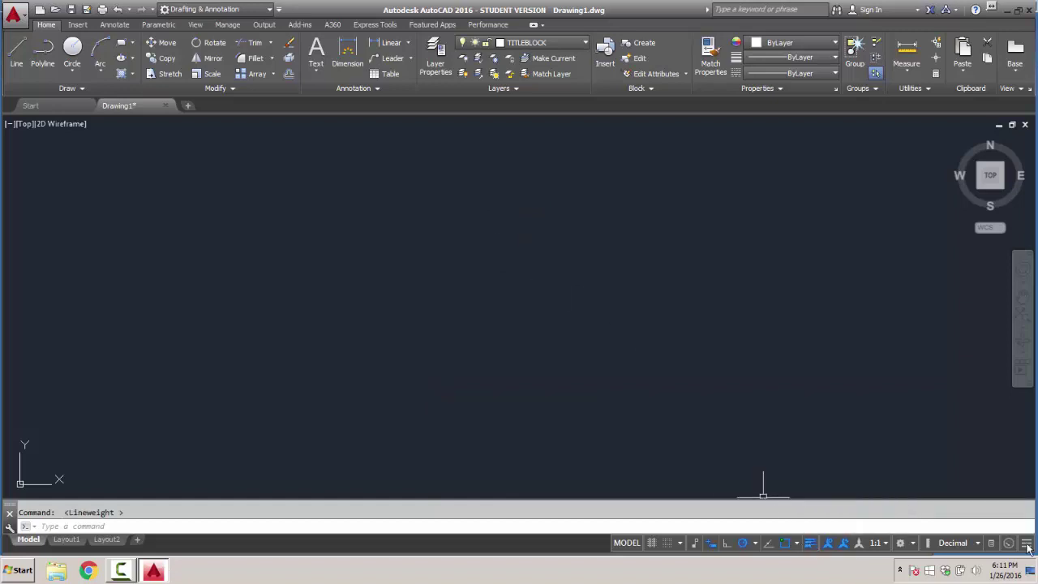
left_click(1027, 544)
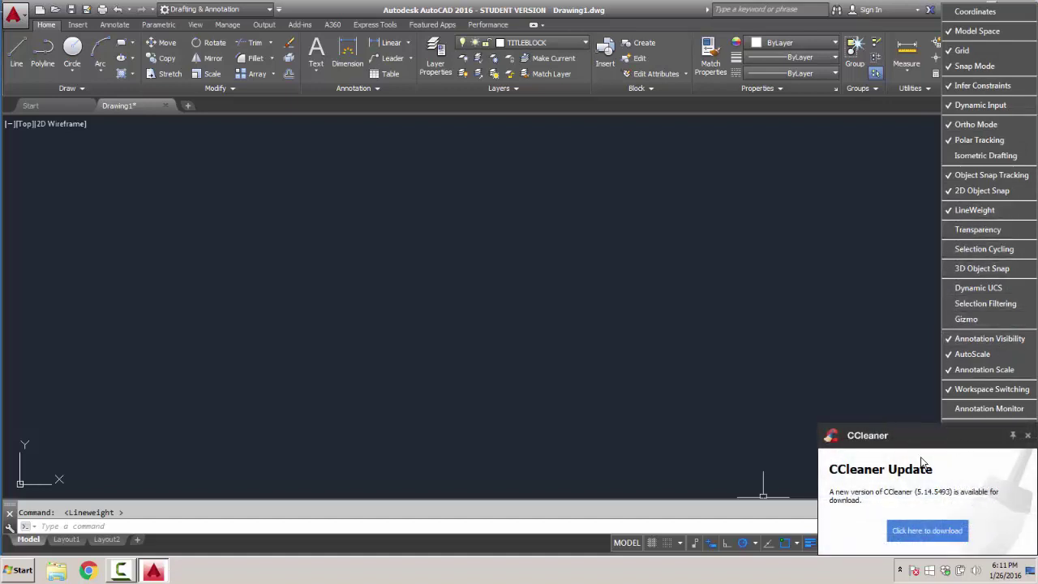
left_click(1027, 436)
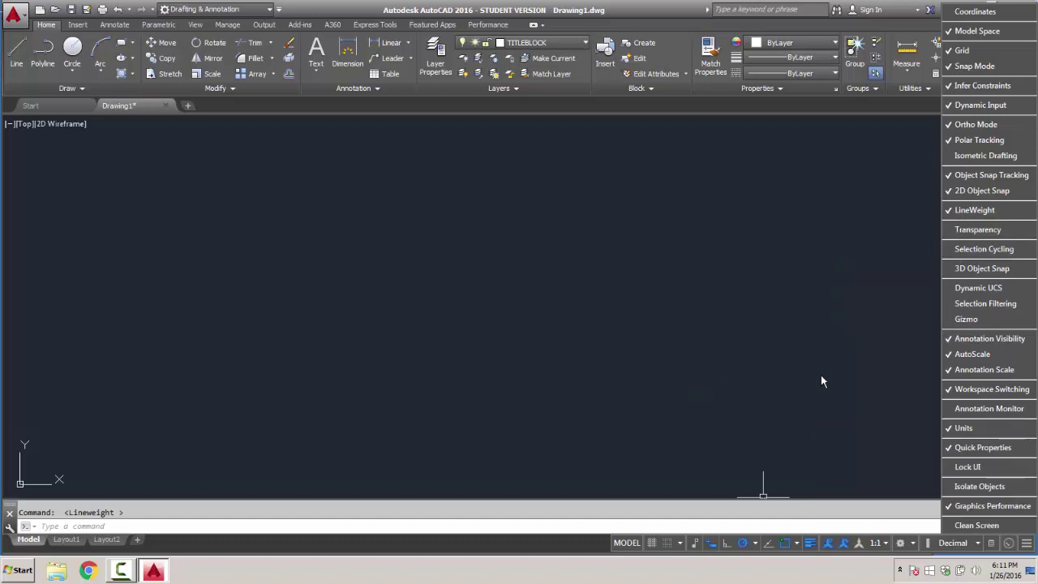
left_click(810, 544)
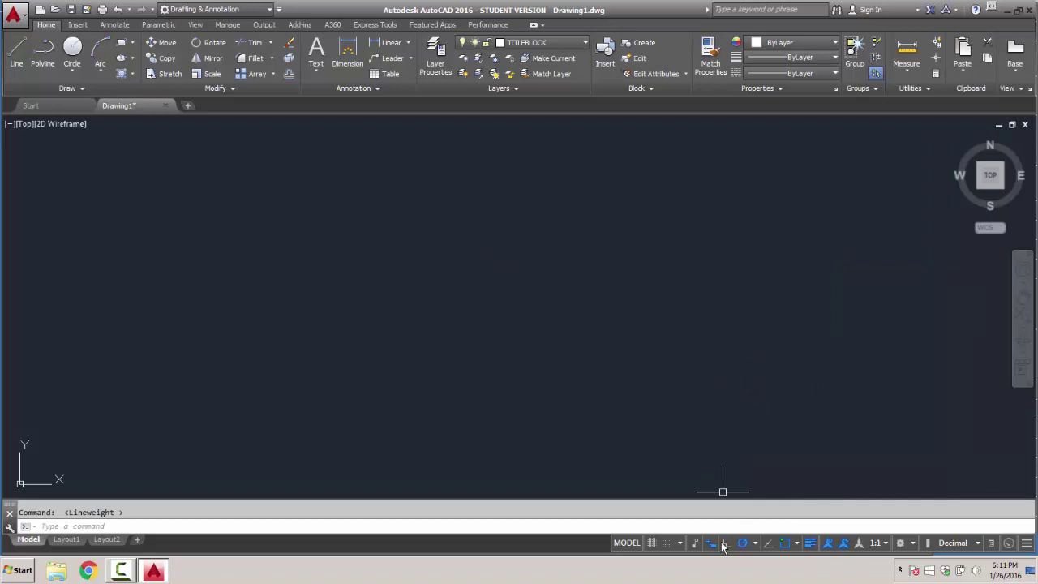
left_click(797, 543)
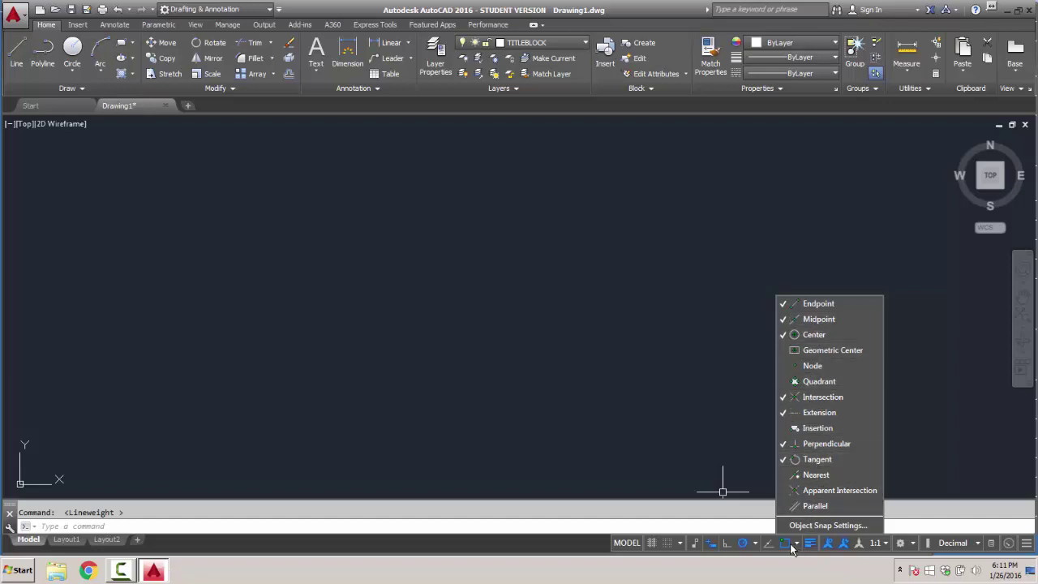
Step: Draw a closed rectangle 3 units wide and 1.25 units high with the Line command in the empty drawing area
left_click(16, 53)
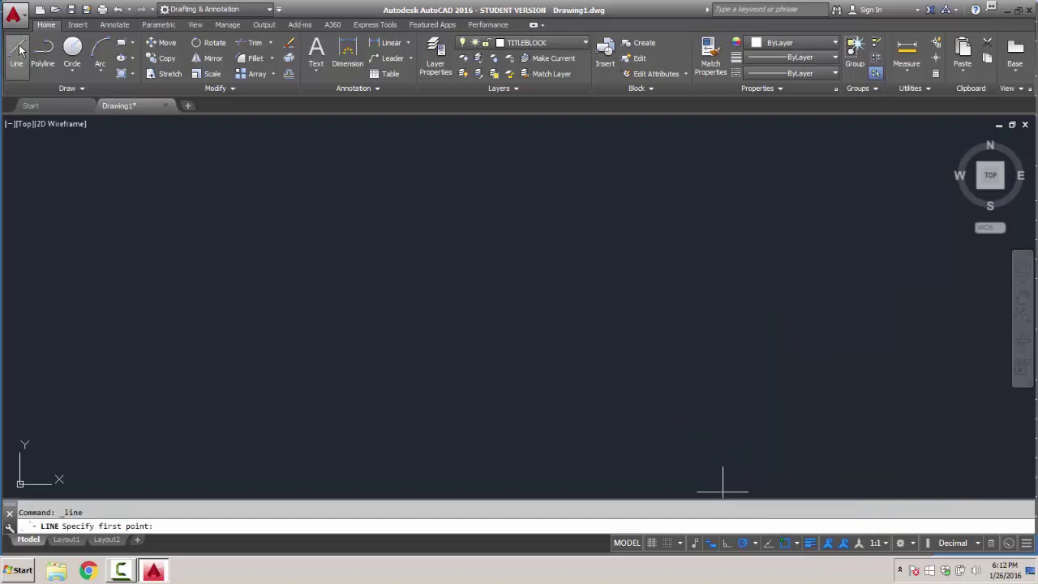
left_click(374, 345)
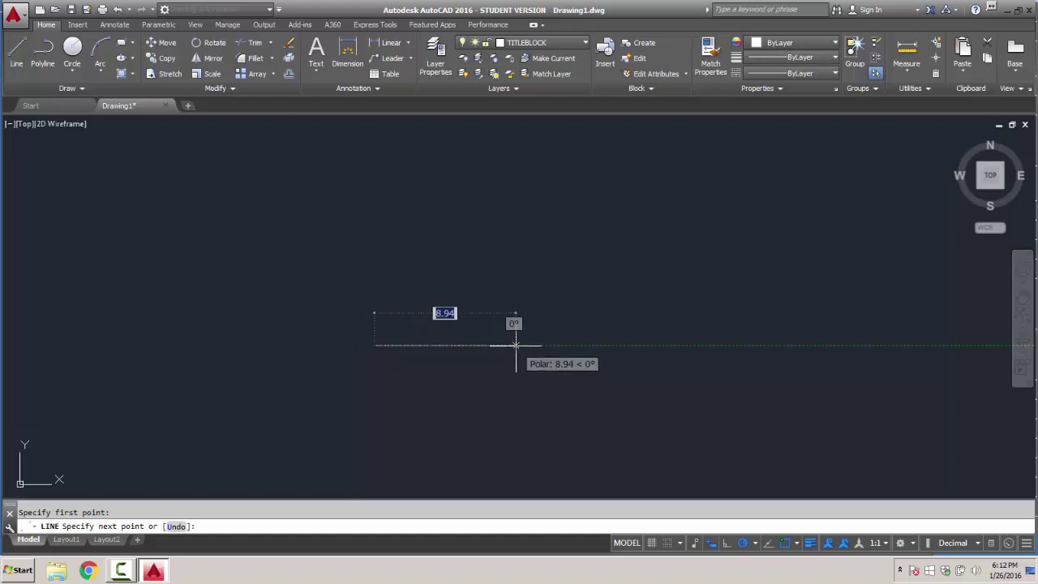
type("3")
key("Return")
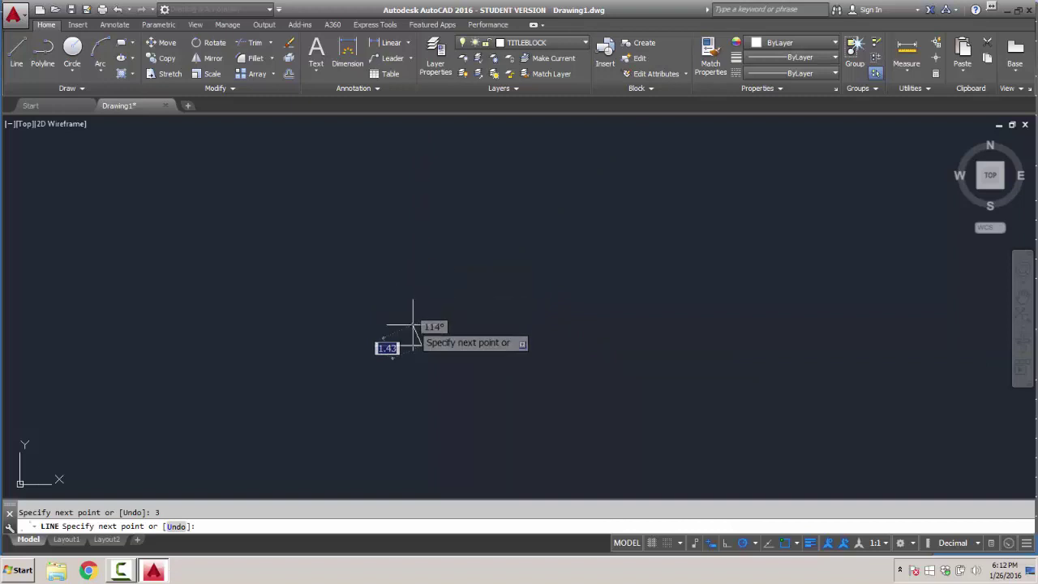
scroll(413, 320, "up", 2)
scroll(417, 345, "up", 2)
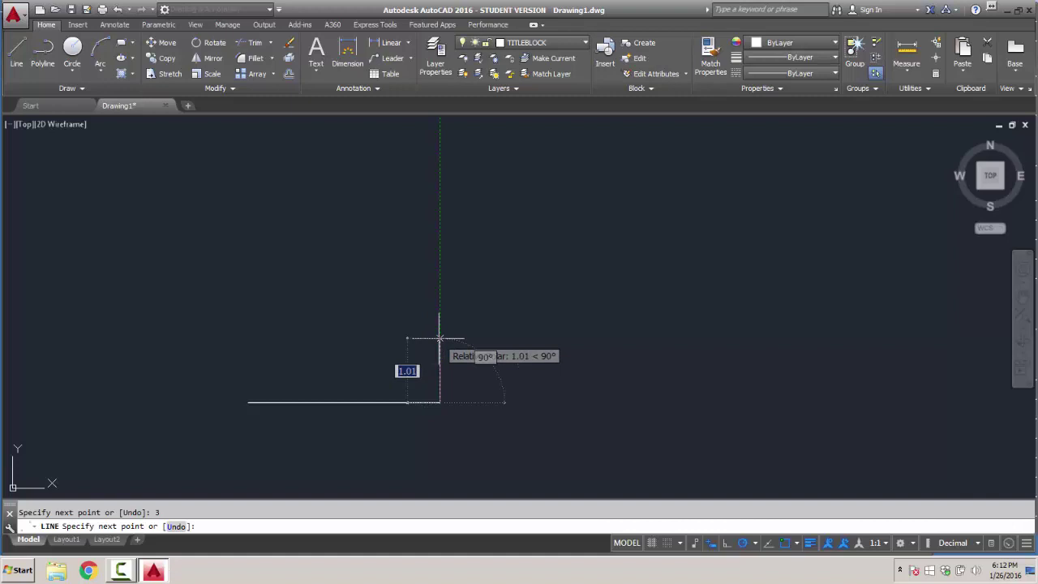
type("1.2")
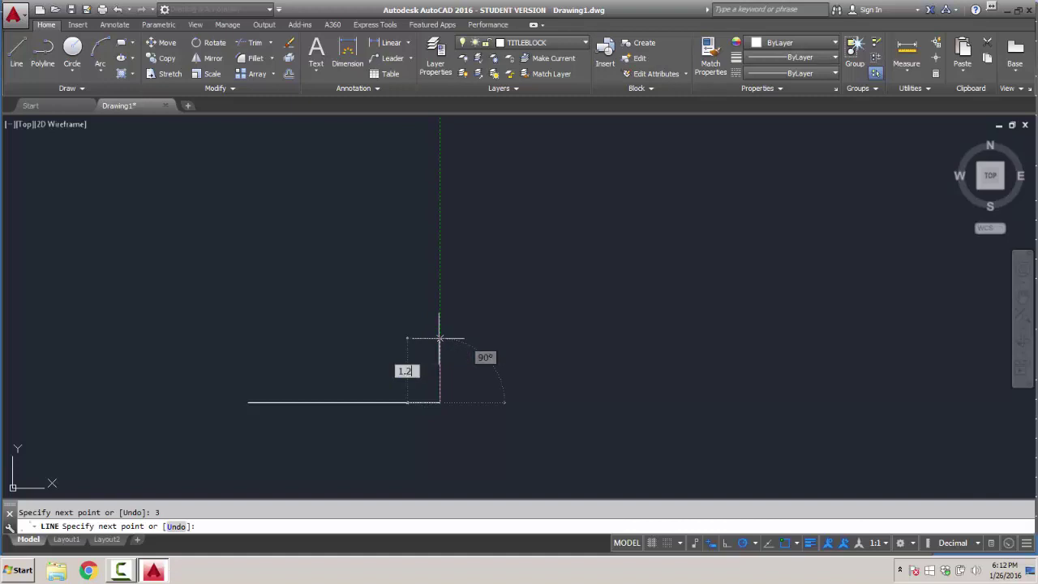
type("5")
key("Return")
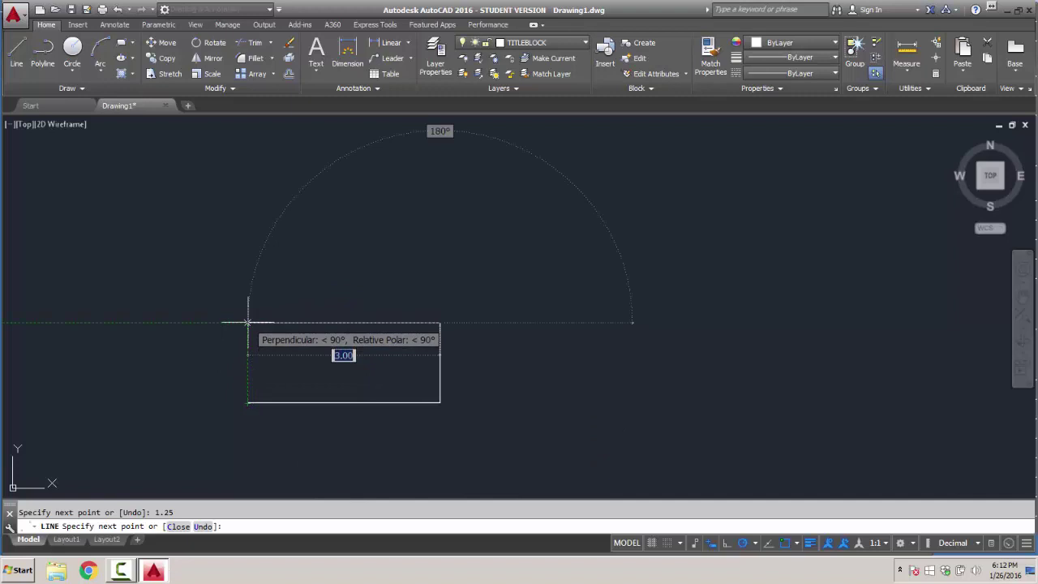
left_click(248, 323)
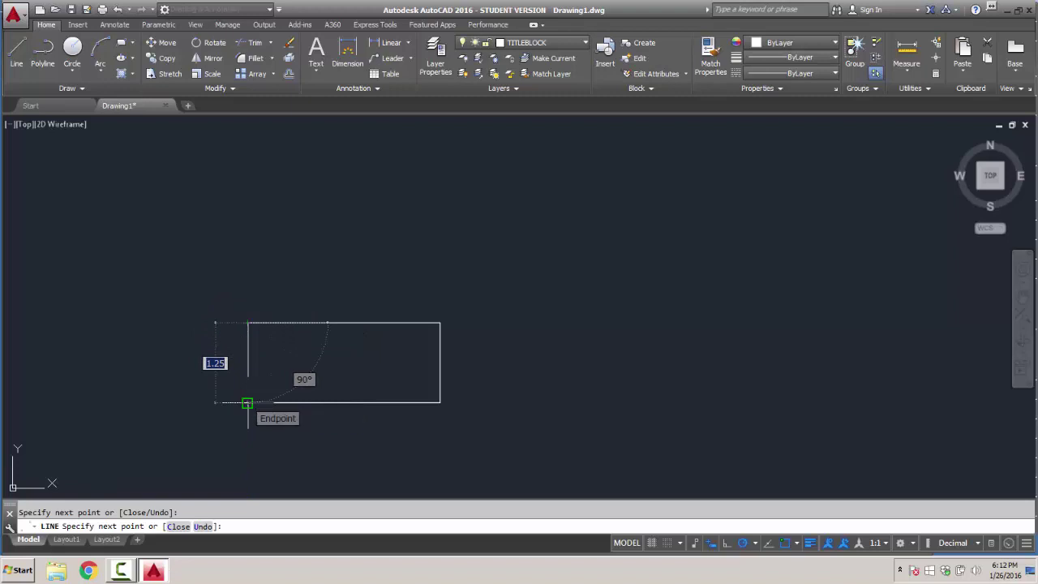
left_click(248, 403)
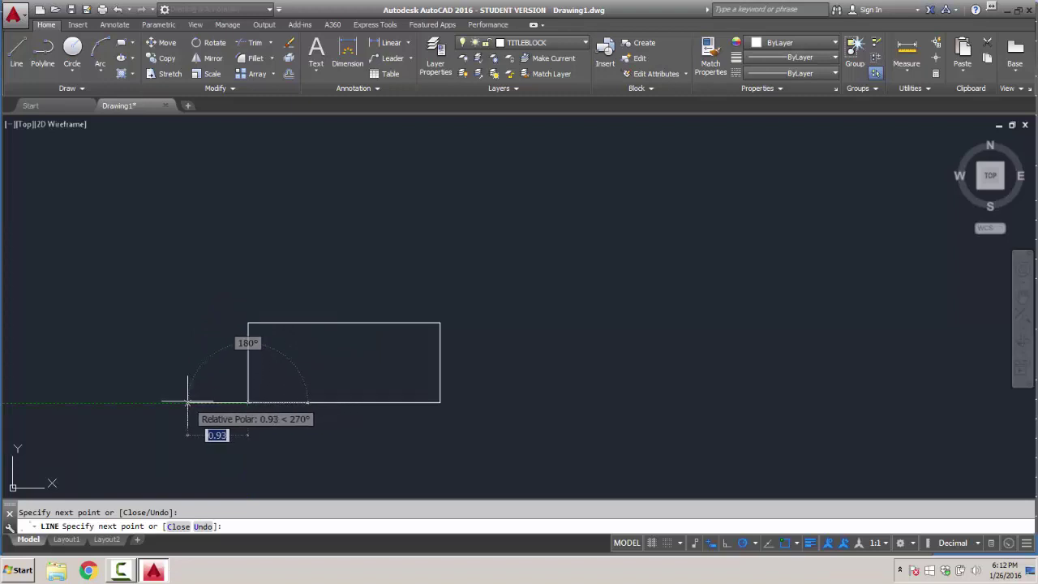
Step: Extend the outline with a 1-unit-wide, 1.25-unit-high cell on the left side of the rectangle, closing it at the rectangle's upper-left corner
type("1")
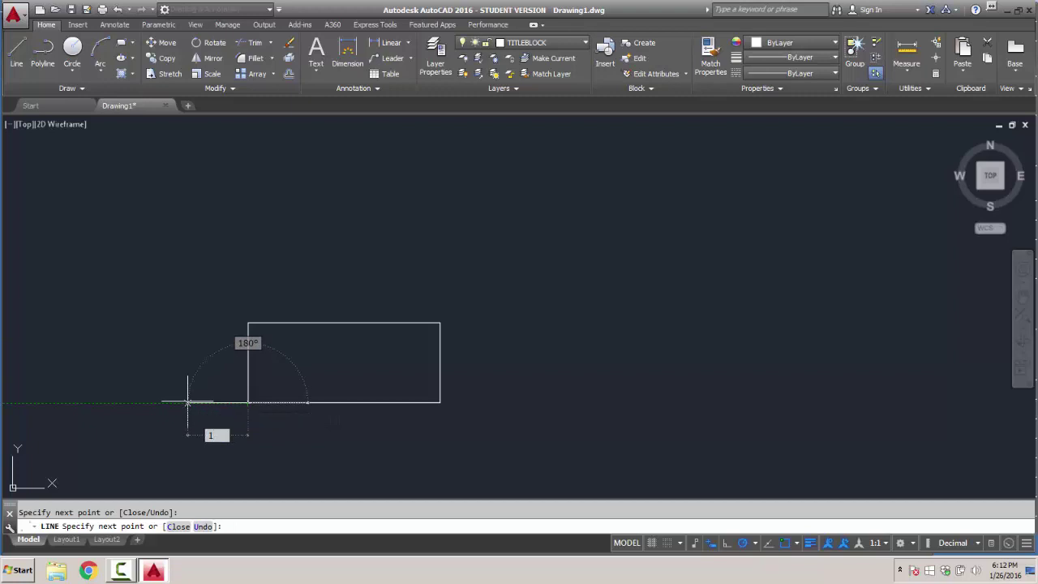
type("1")
key("Return")
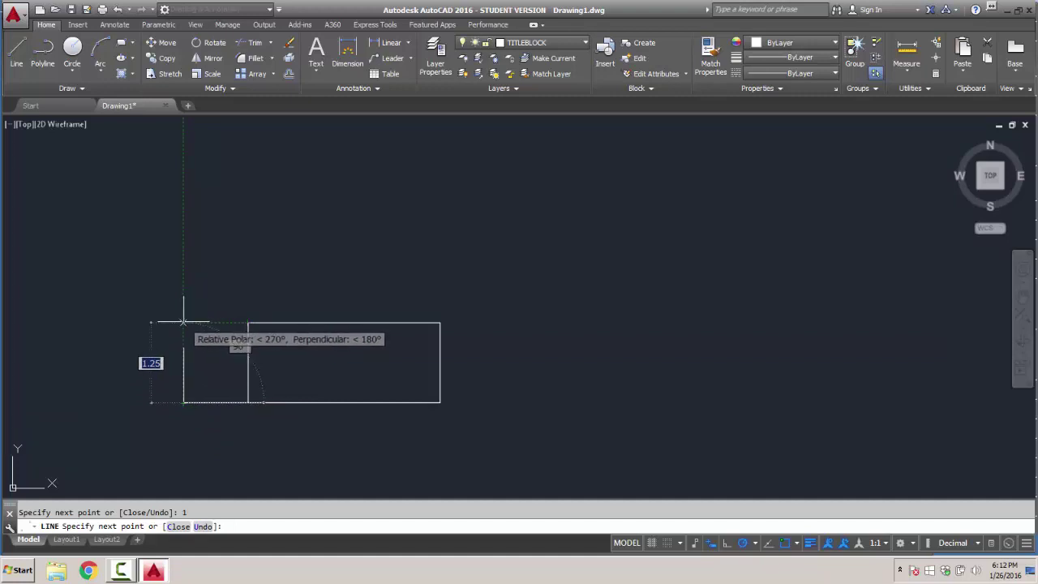
left_click(184, 322)
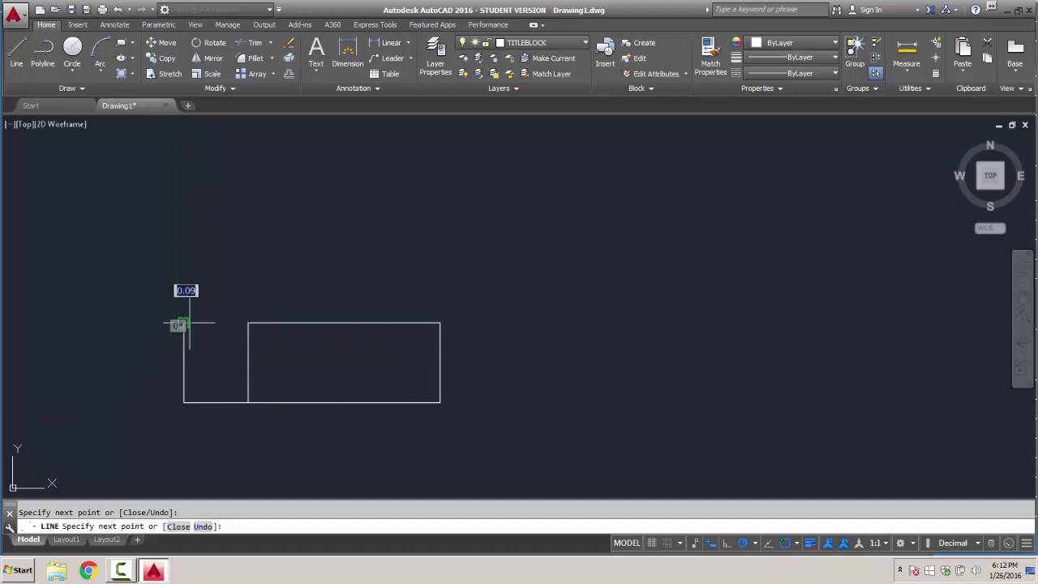
left_click(247, 322)
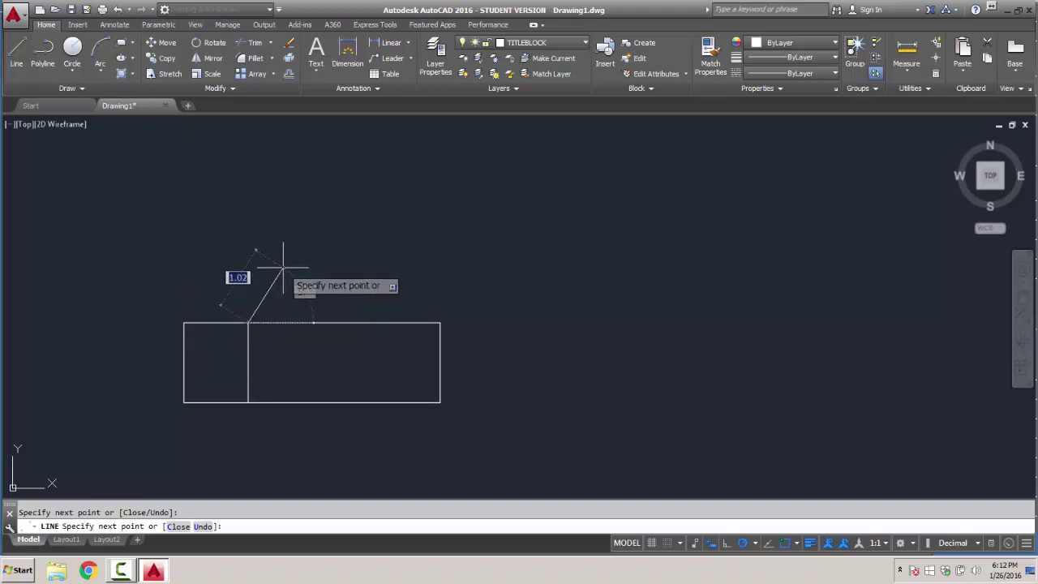
key("Return")
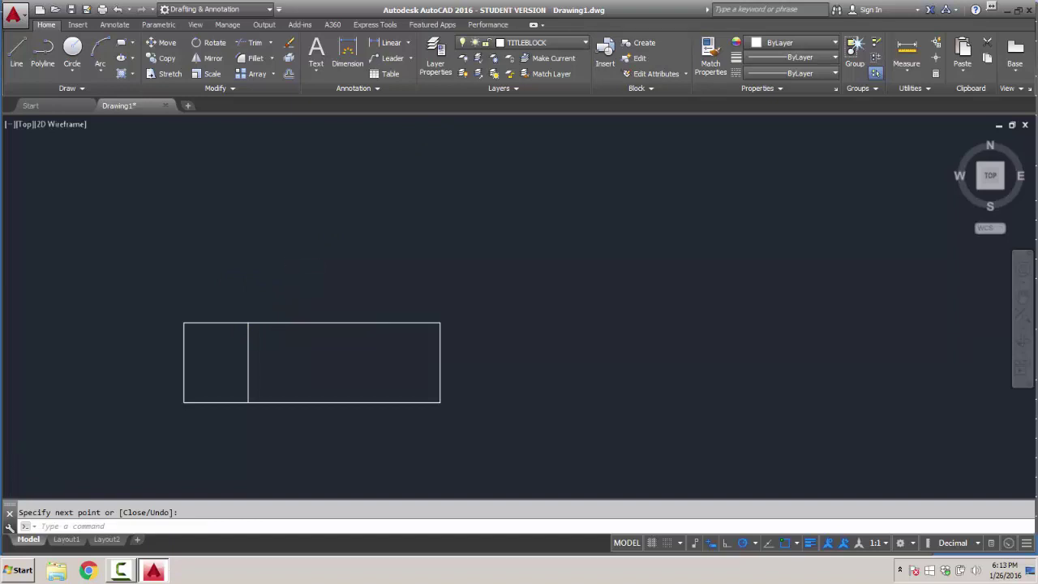
Step: Draw a horizontal line across the large cell, 0.2 units above its bottom edge, from the vertical divider to the right edge
middle_click(293, 261)
middle_click(292, 262)
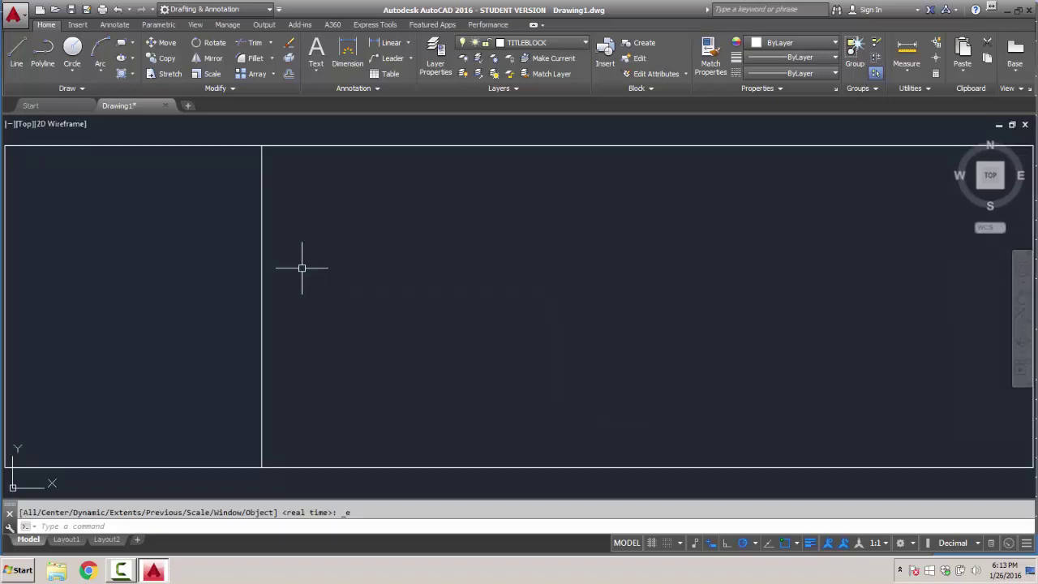
scroll(302, 267, "down", 2)
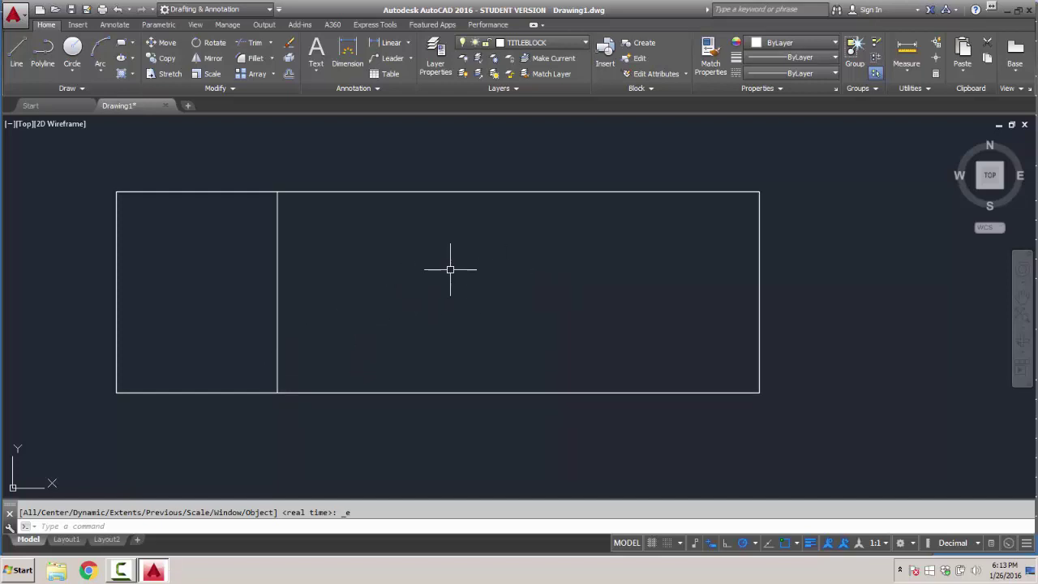
left_click(17, 50)
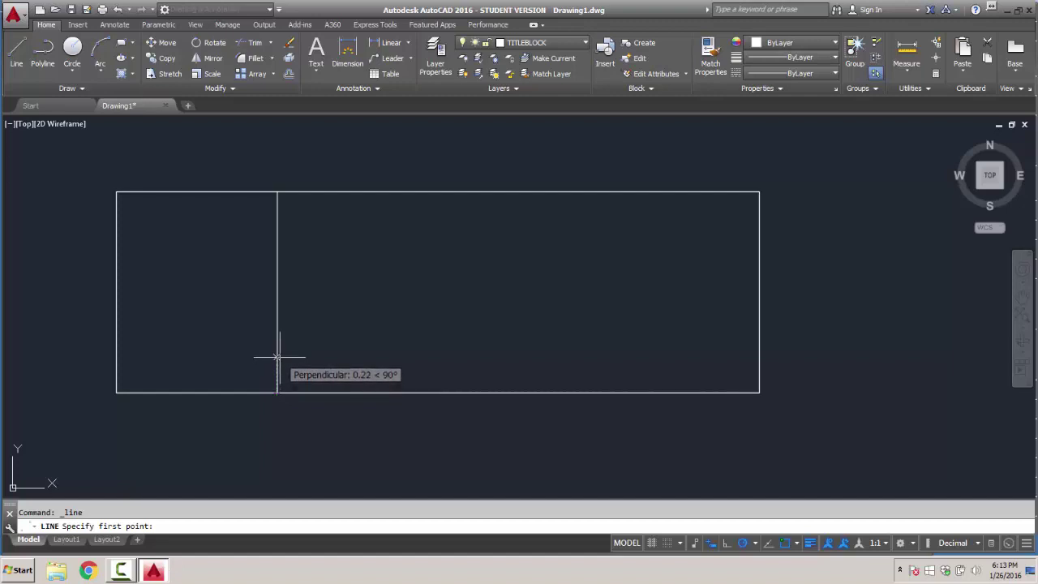
type(".2")
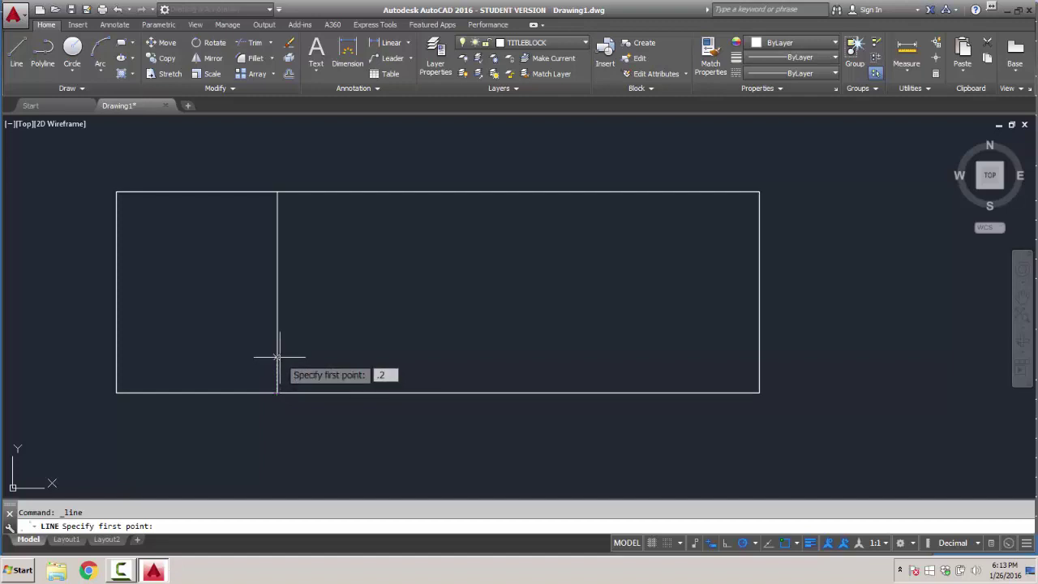
key("Return")
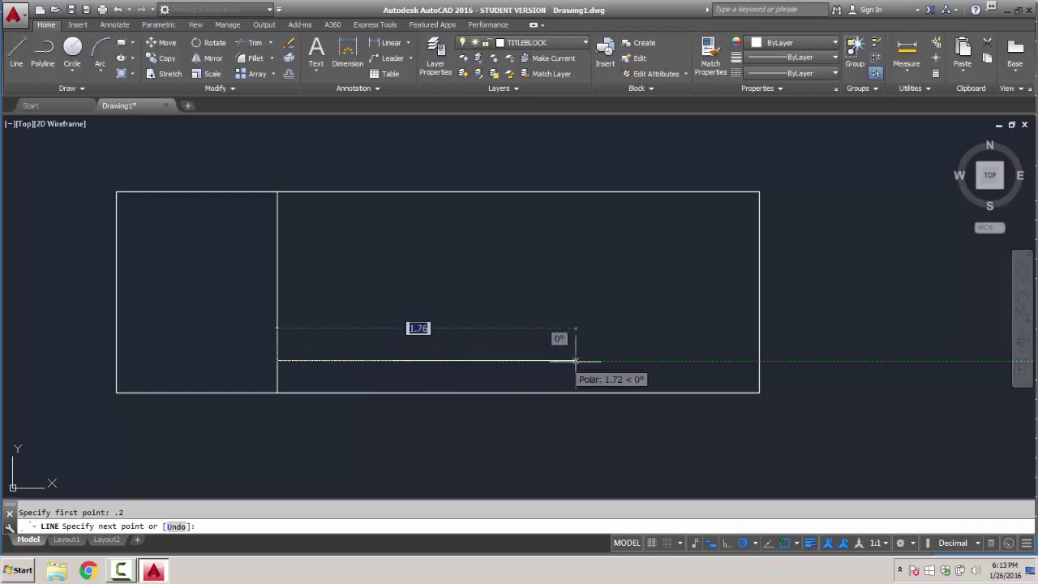
left_click(759, 360)
key("Return")
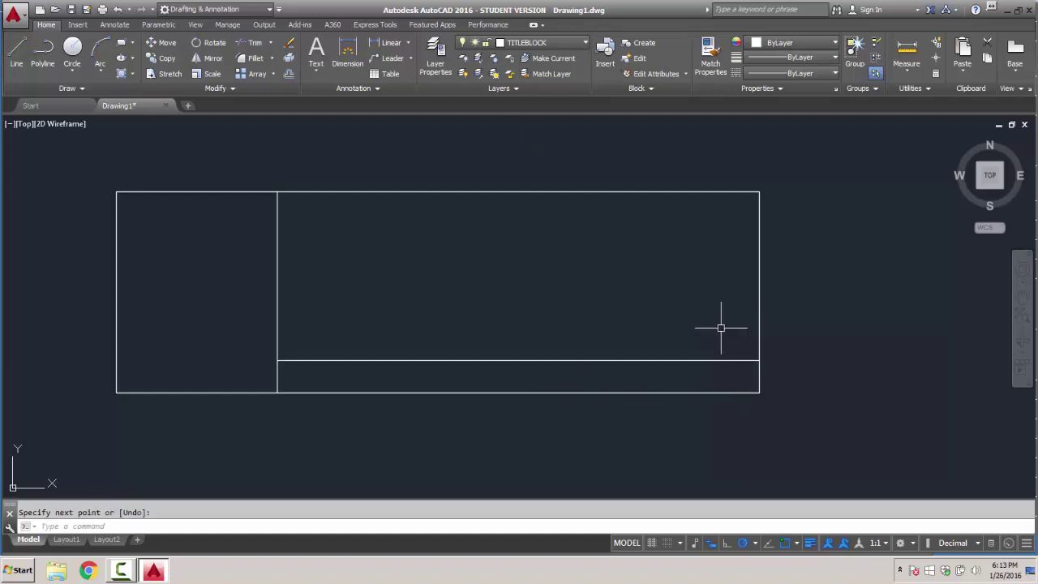
Step: Draw a second horizontal line across the large cell, 0.2 units above the first one, from the divider to the right edge
key("Return")
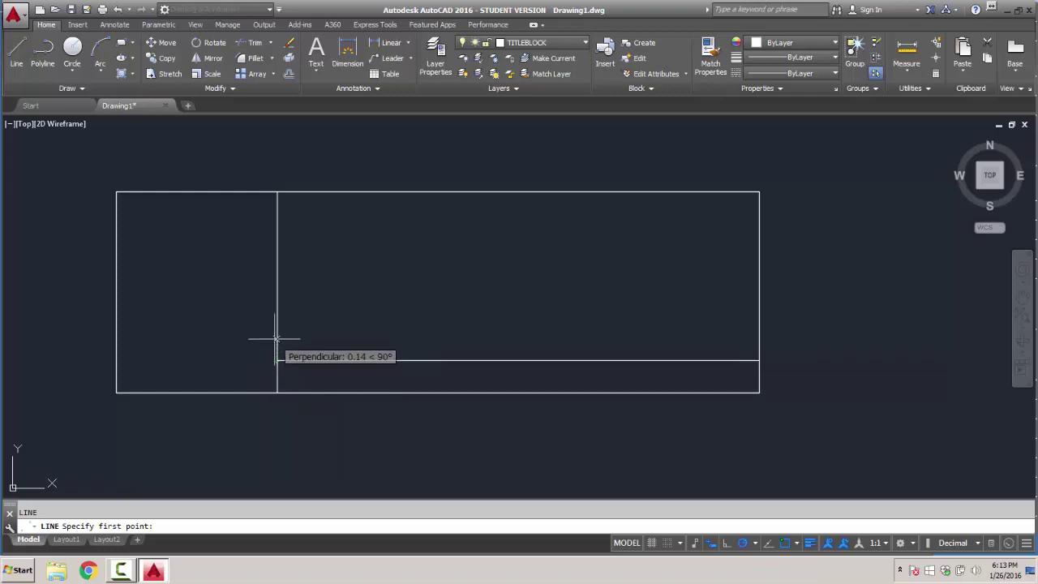
type(".2")
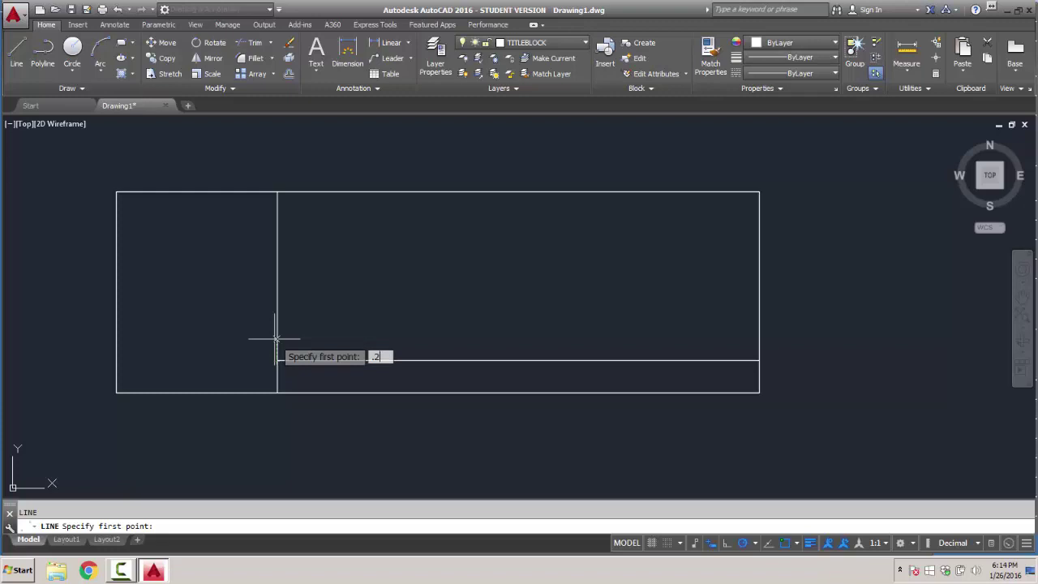
key("Return")
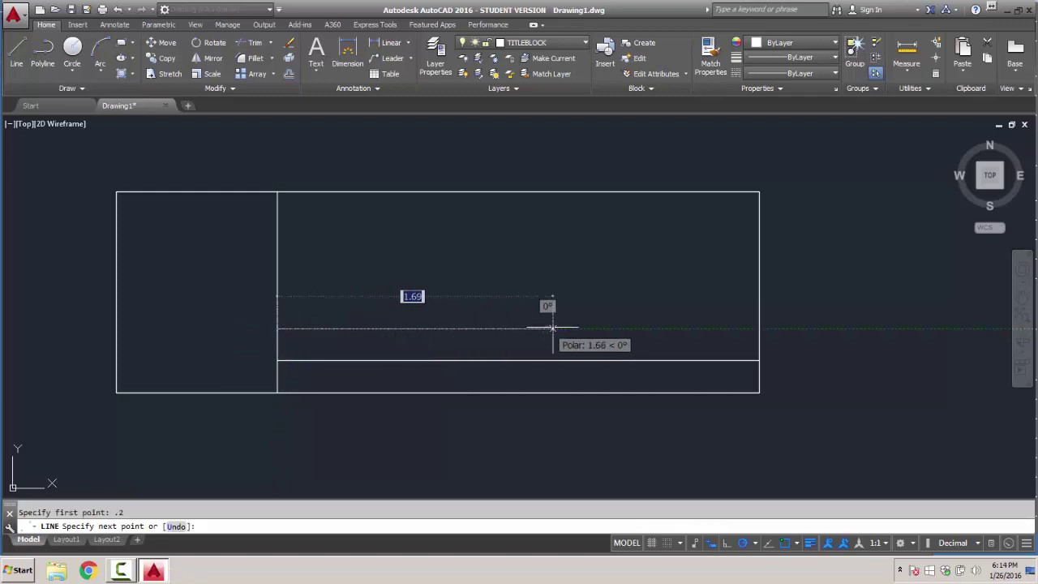
left_click(758, 329)
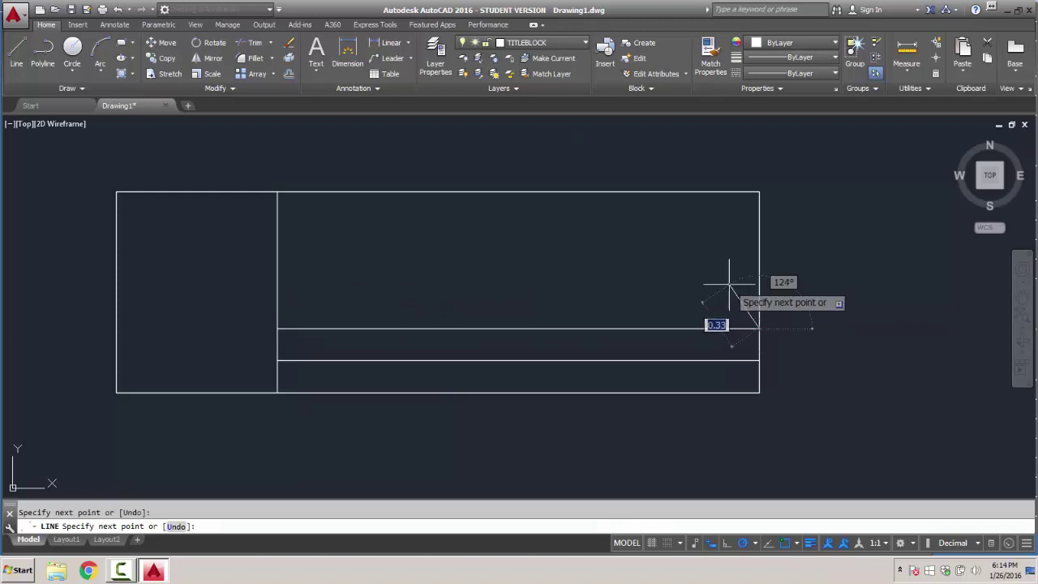
key("Return")
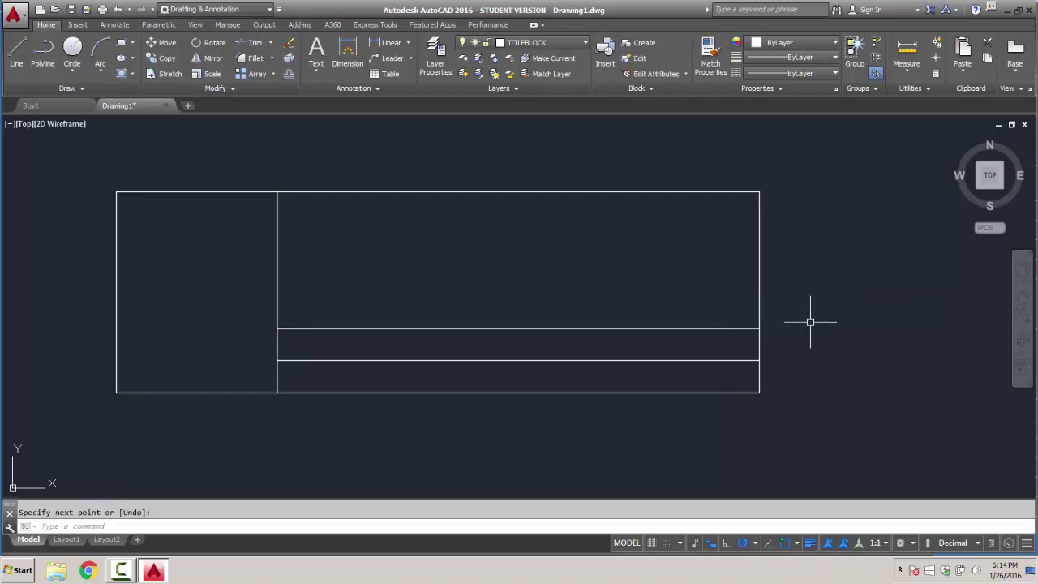
Step: Draw a third horizontal line 0.2 units above the second one, from the right edge back to the vertical divider
key("Return")
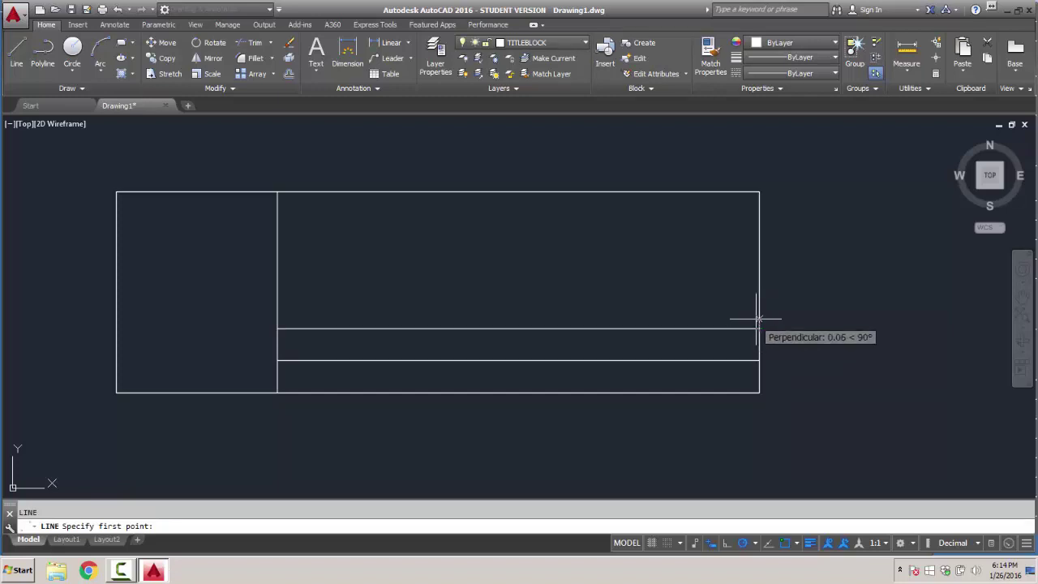
type(".2")
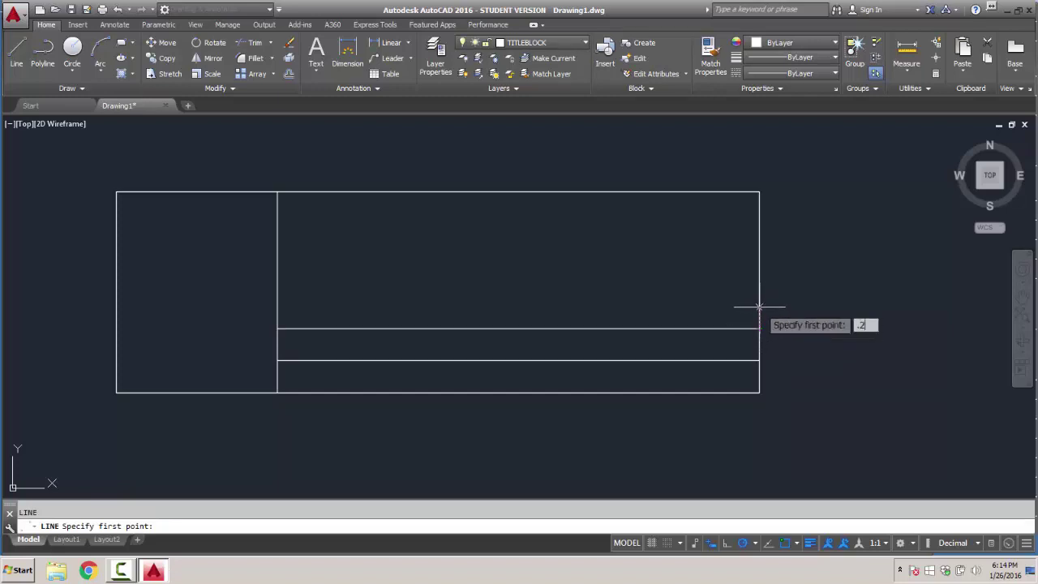
key("Return")
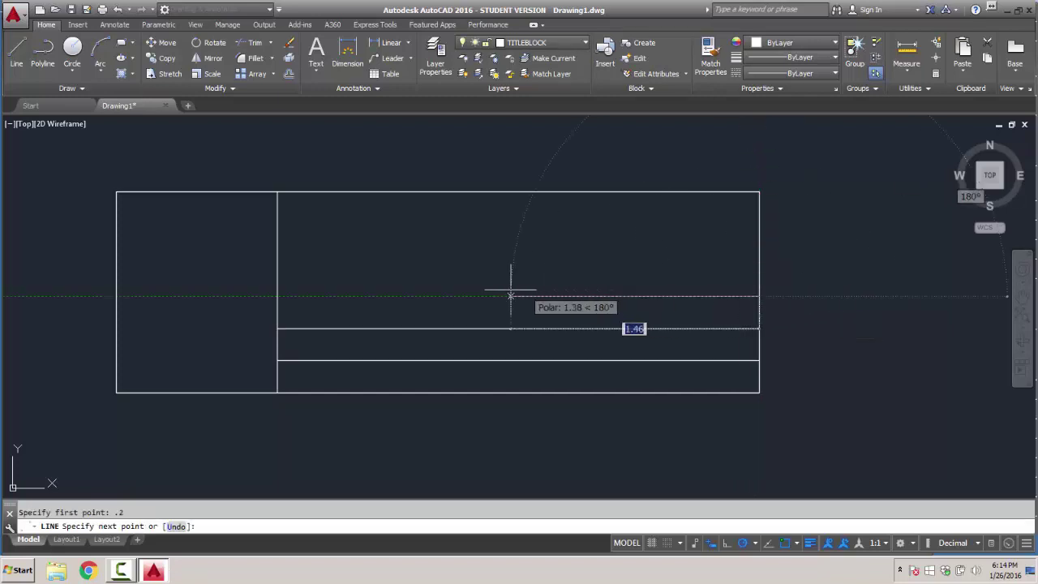
left_click(276, 297)
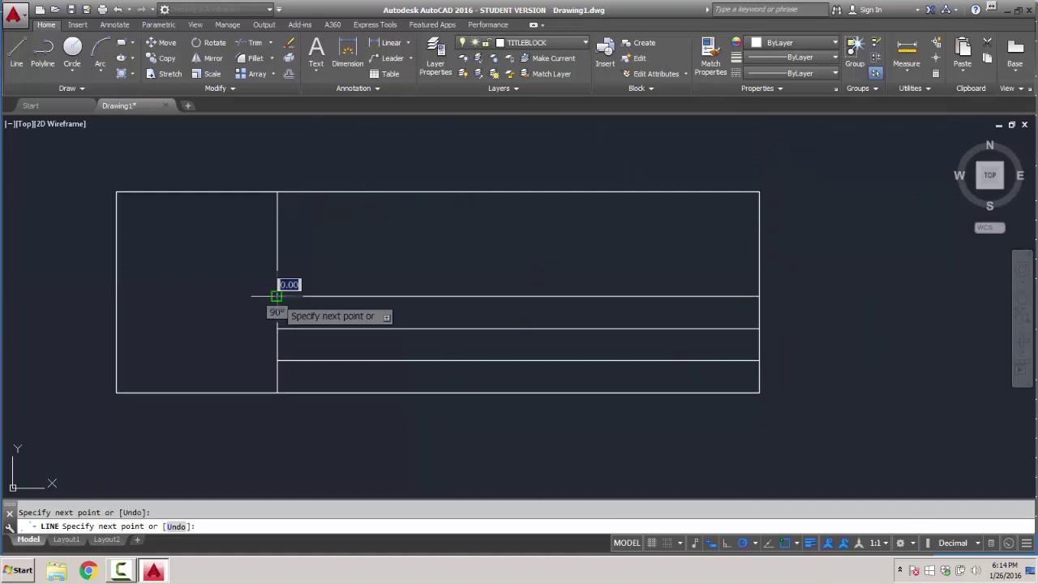
key("Return")
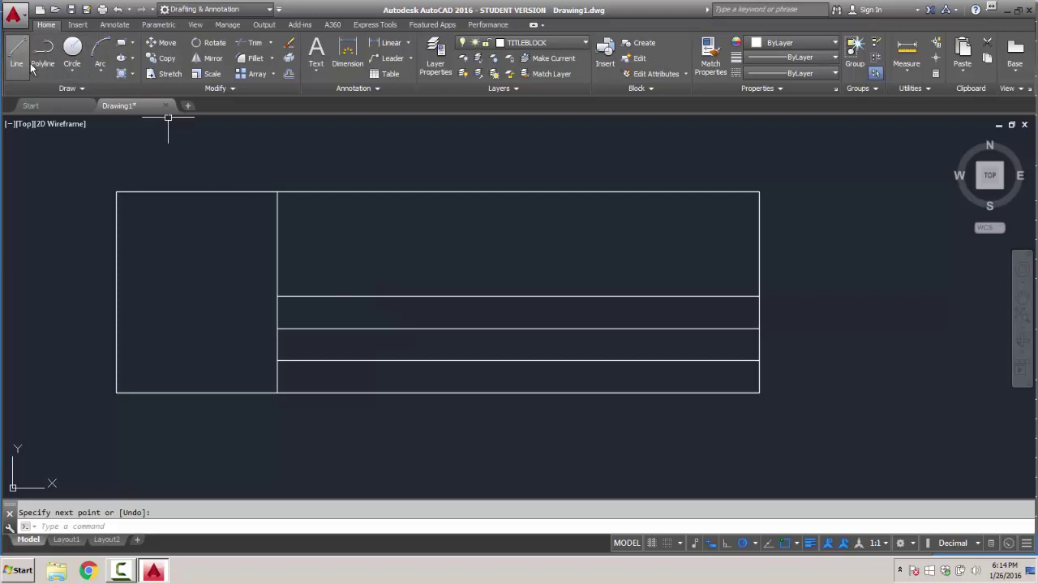
Step: Draw a vertical line from the midpoint of the second horizontal line down to the bottom edge, splitting the two lowest rows in half
key("Return")
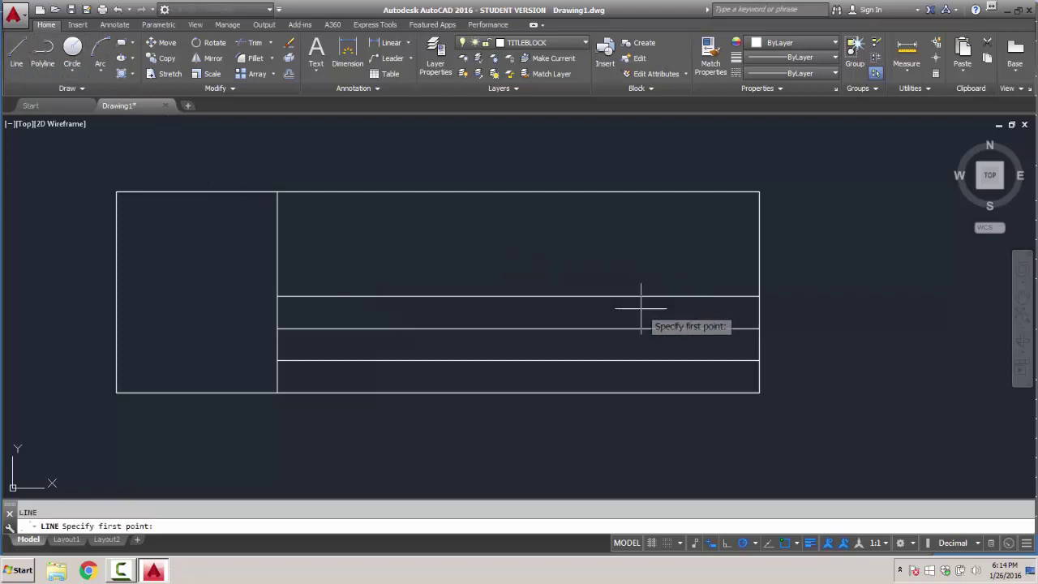
left_click(517, 328)
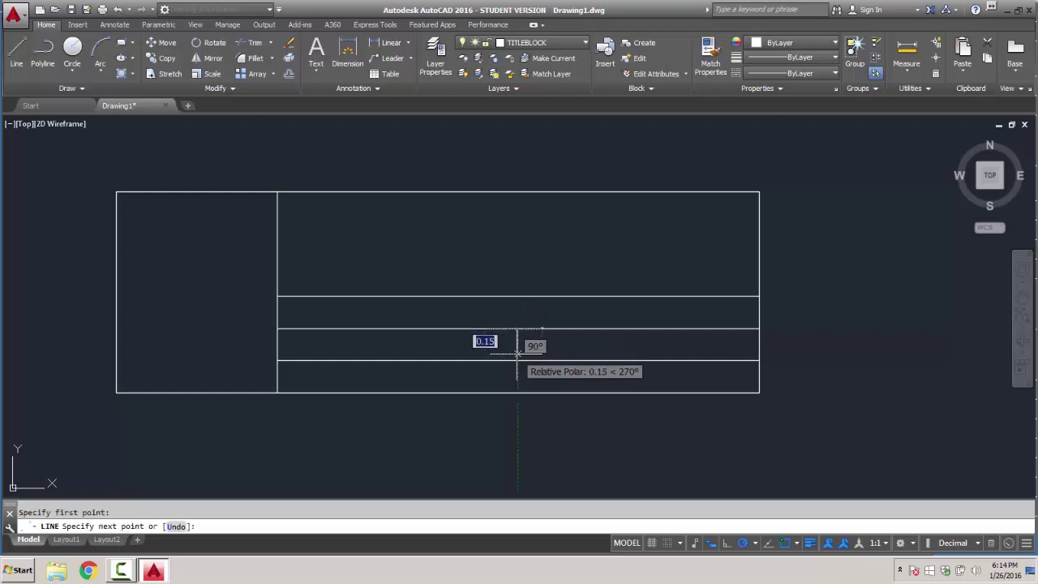
left_click(517, 393)
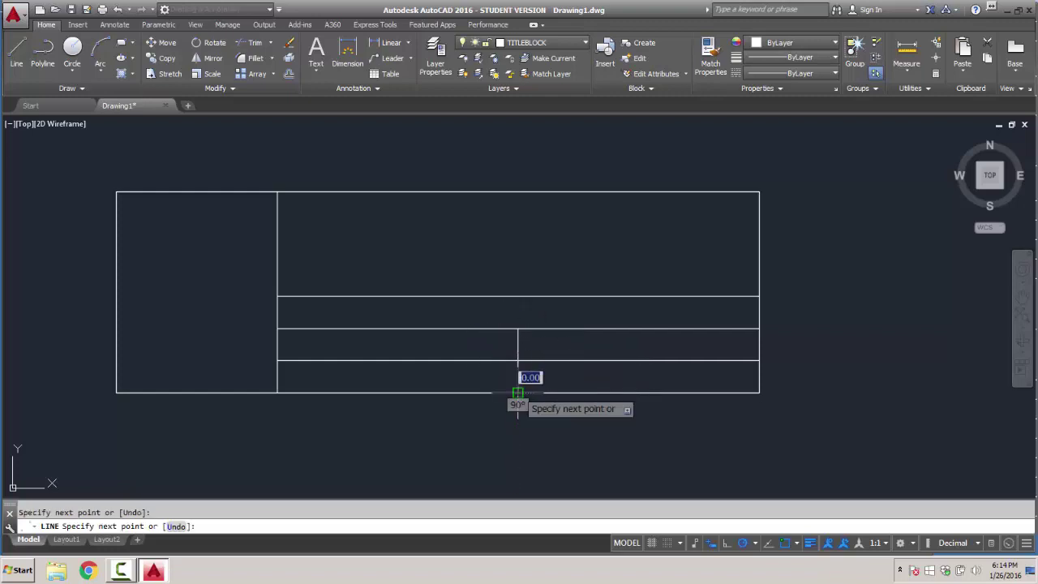
key("Return")
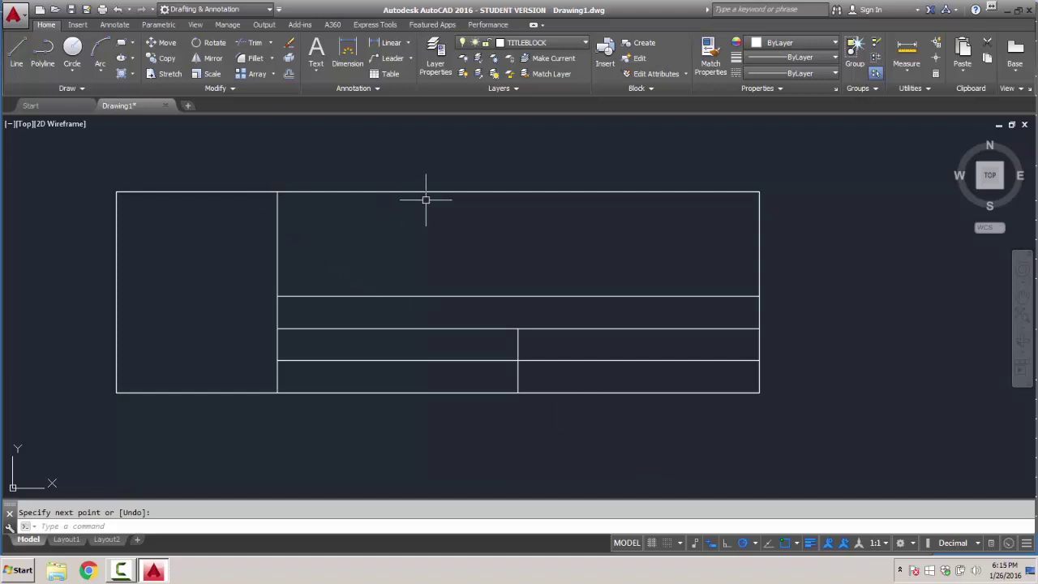
Step: Place the single-line text "PROJECT NAME:" above the title block with height 0.20 and rotation 0
left_click(316, 73)
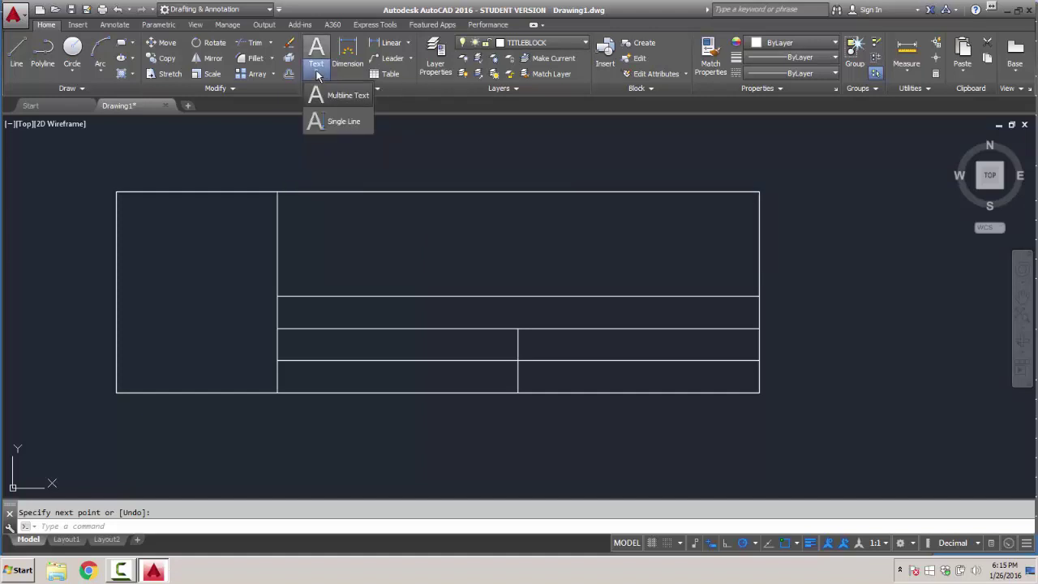
left_click(328, 123)
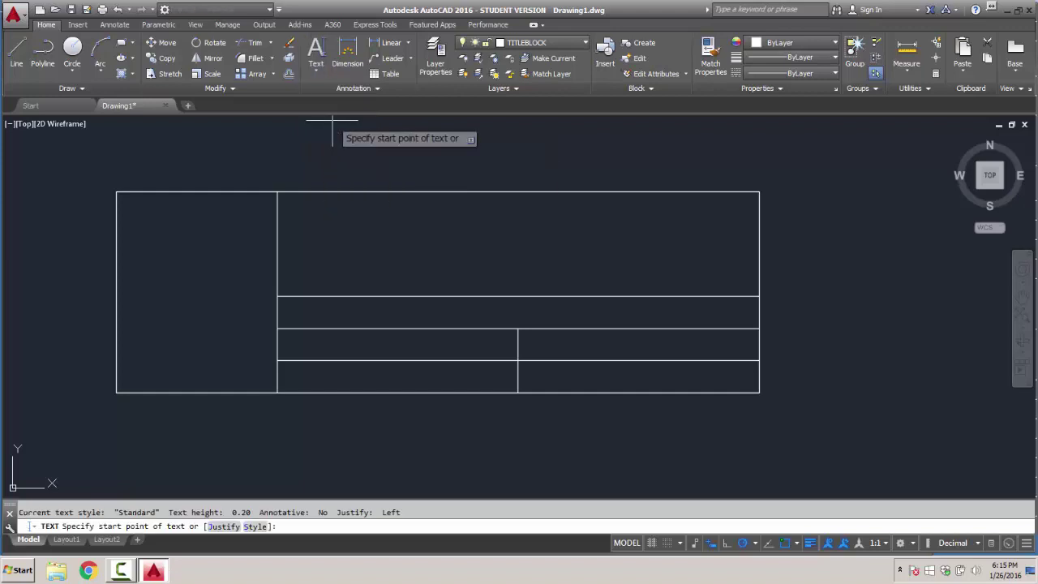
left_click(308, 168)
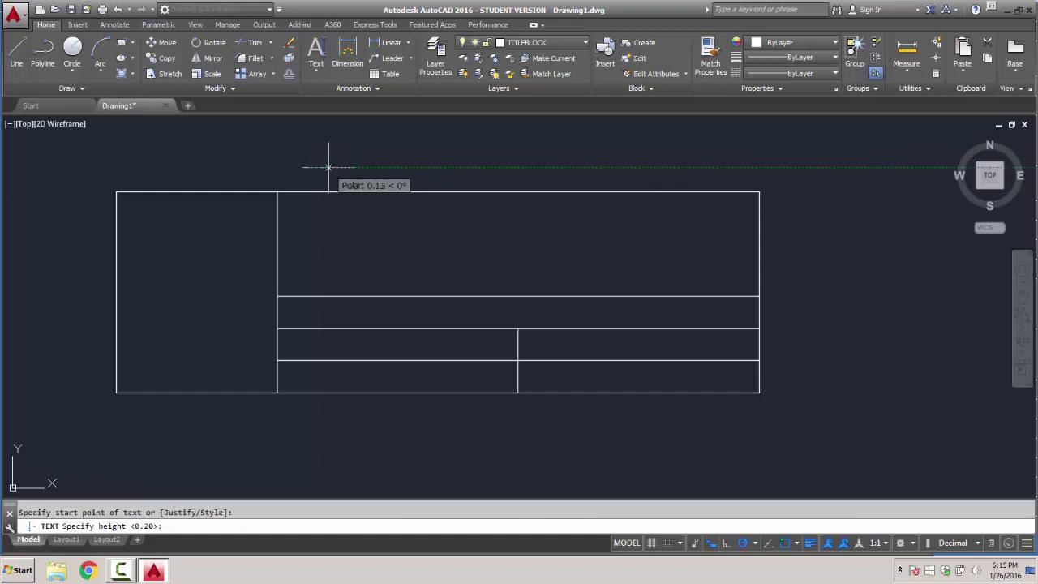
left_click(390, 167)
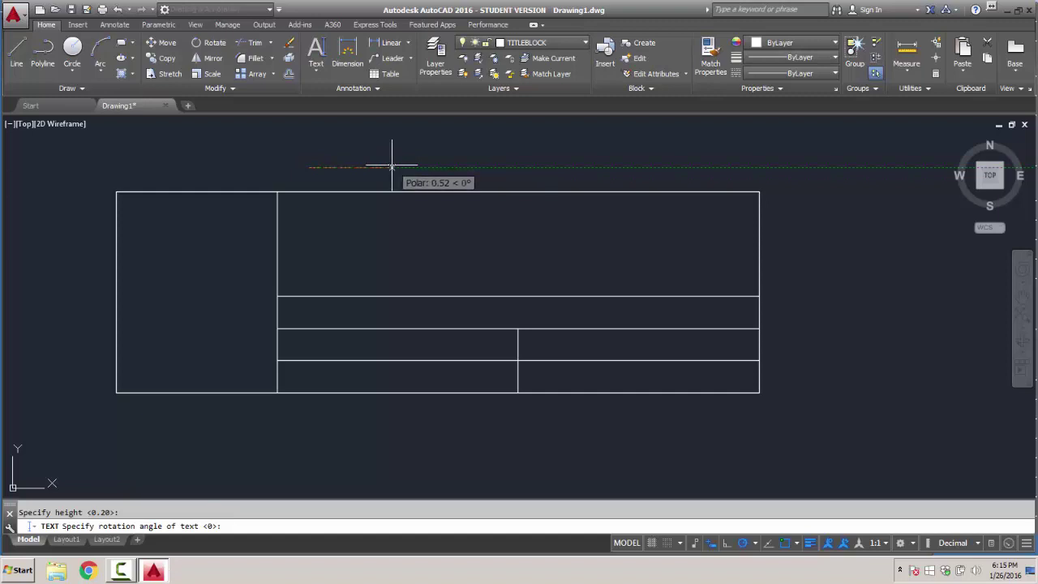
left_click(392, 167)
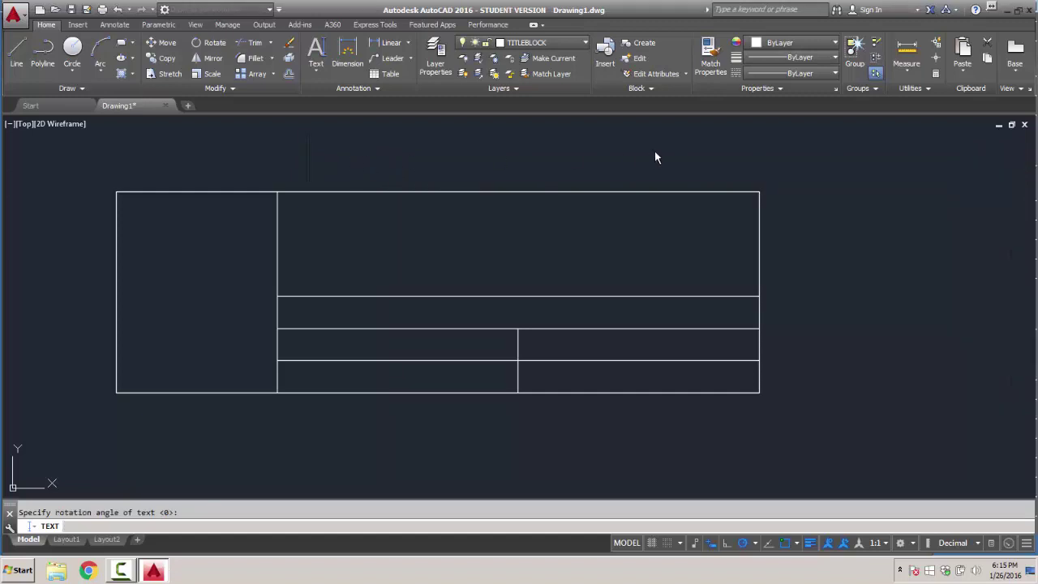
type("PROJ")
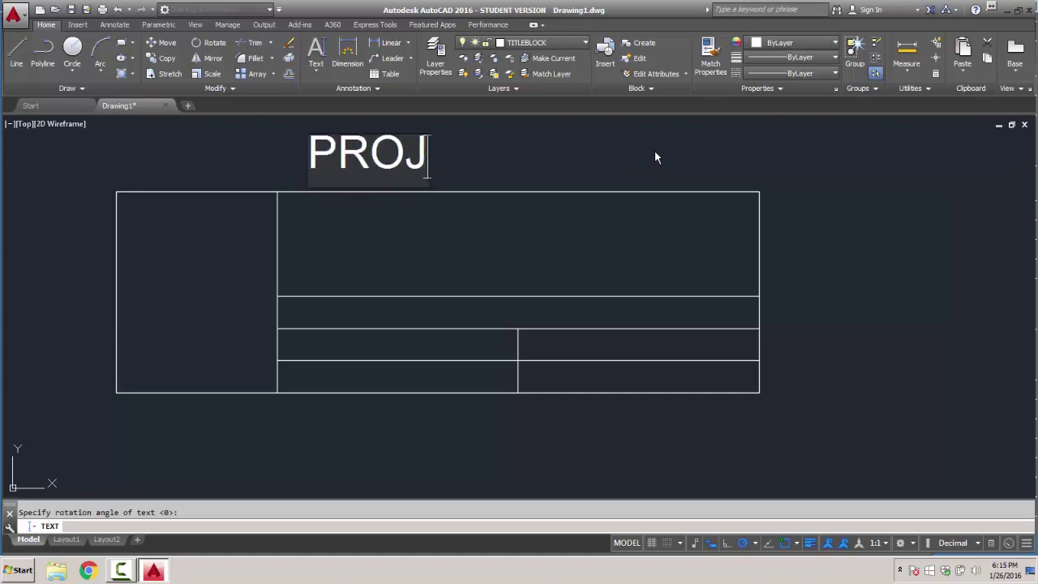
type("ECT NAME")
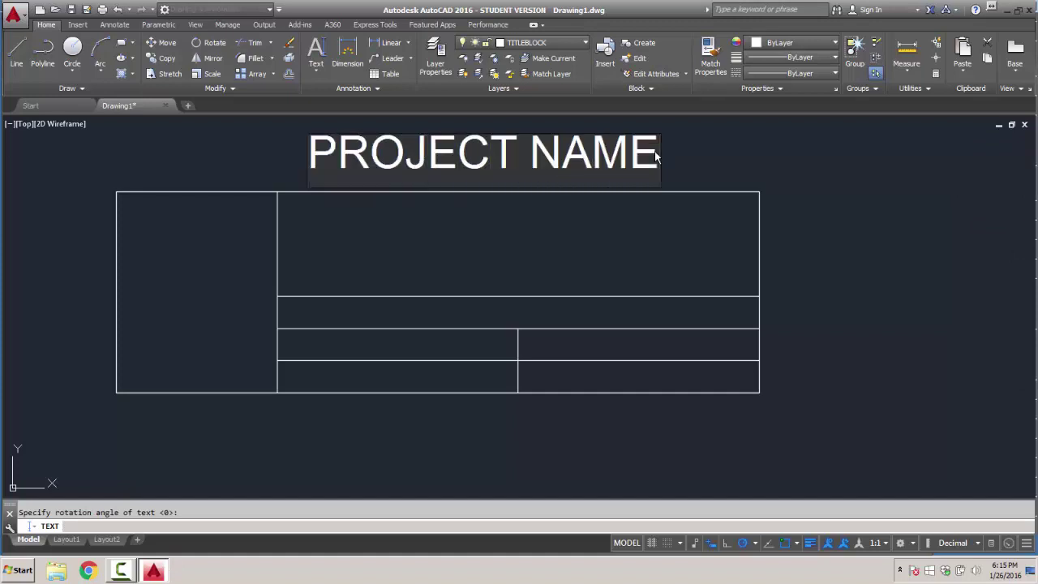
type(":")
key("Return")
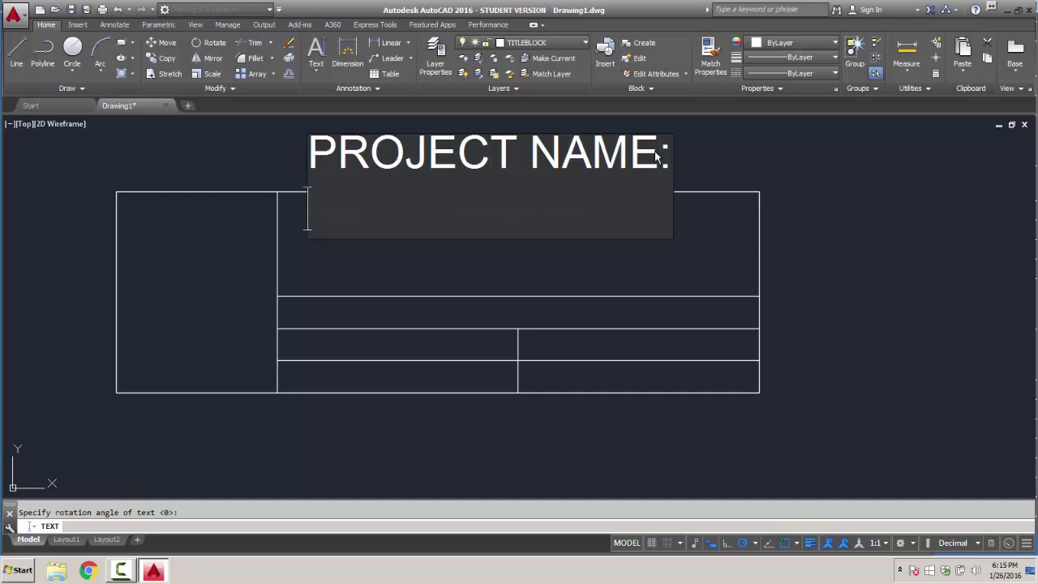
key("BackSpace")
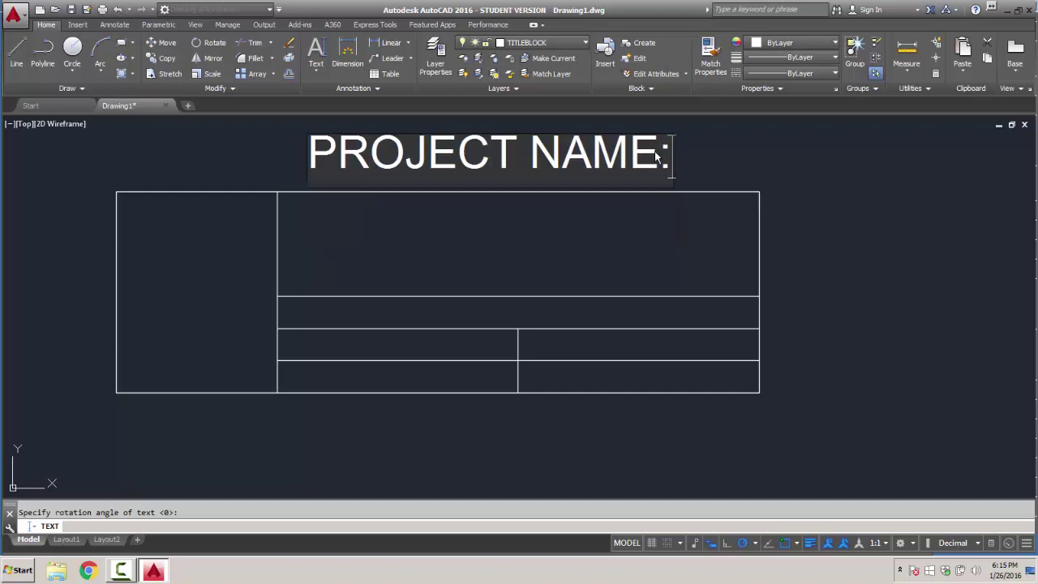
right_click(825, 174)
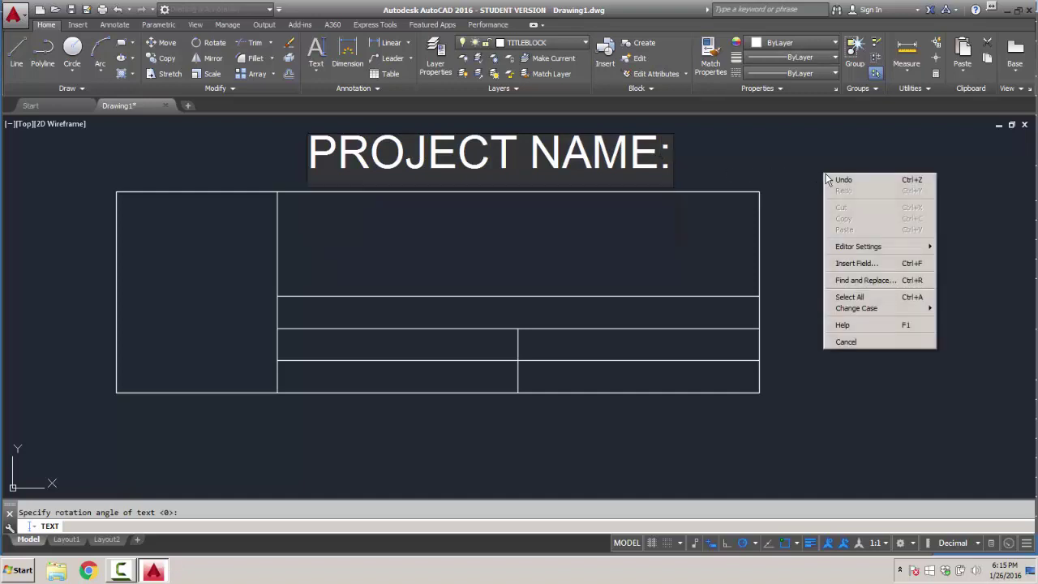
left_click(792, 164)
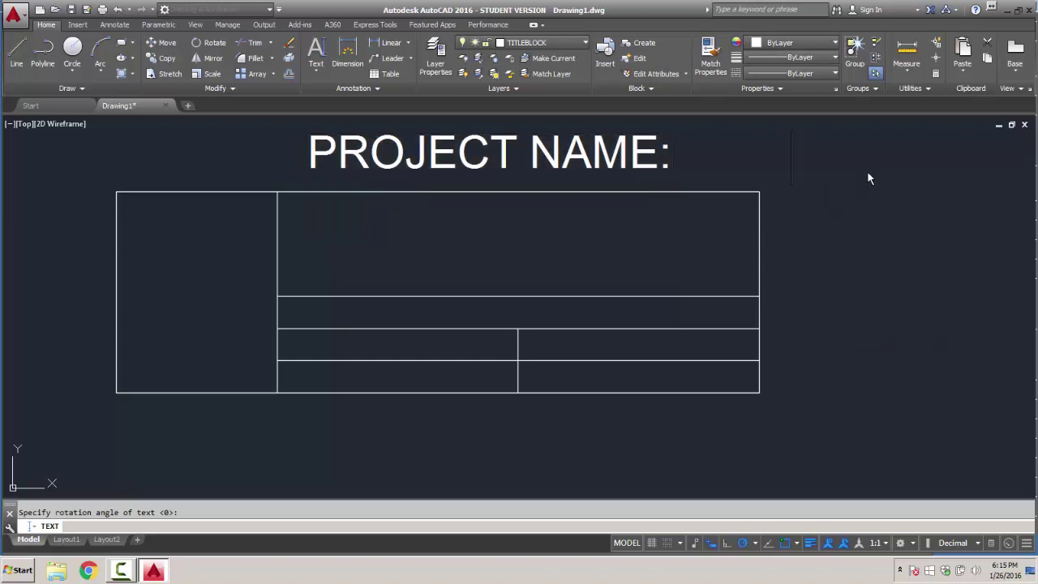
key("Return")
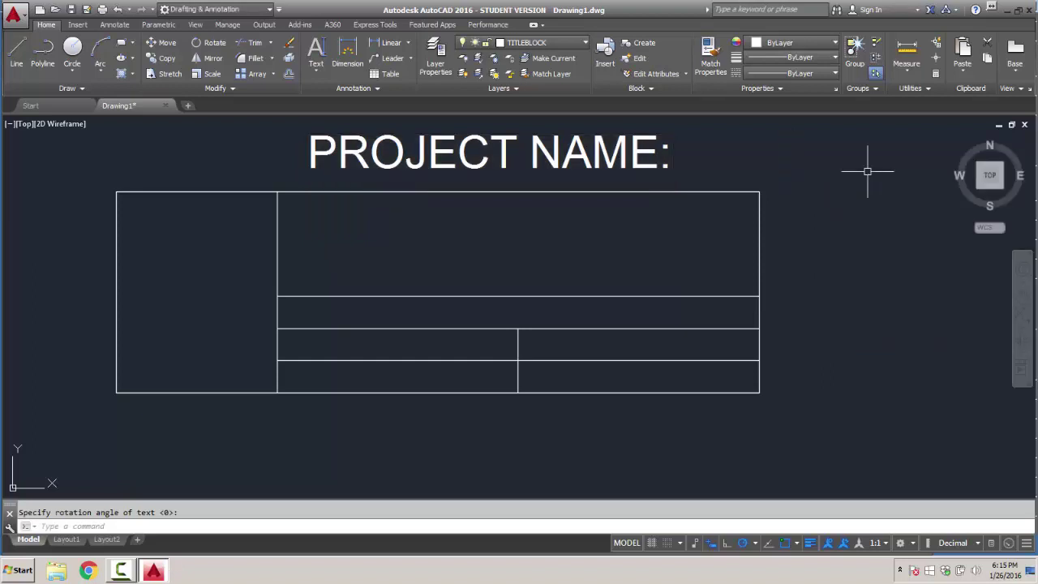
Step: Set the height of the "PROJECT NAME:" text to 0.08 in its properties
left_click(436, 165)
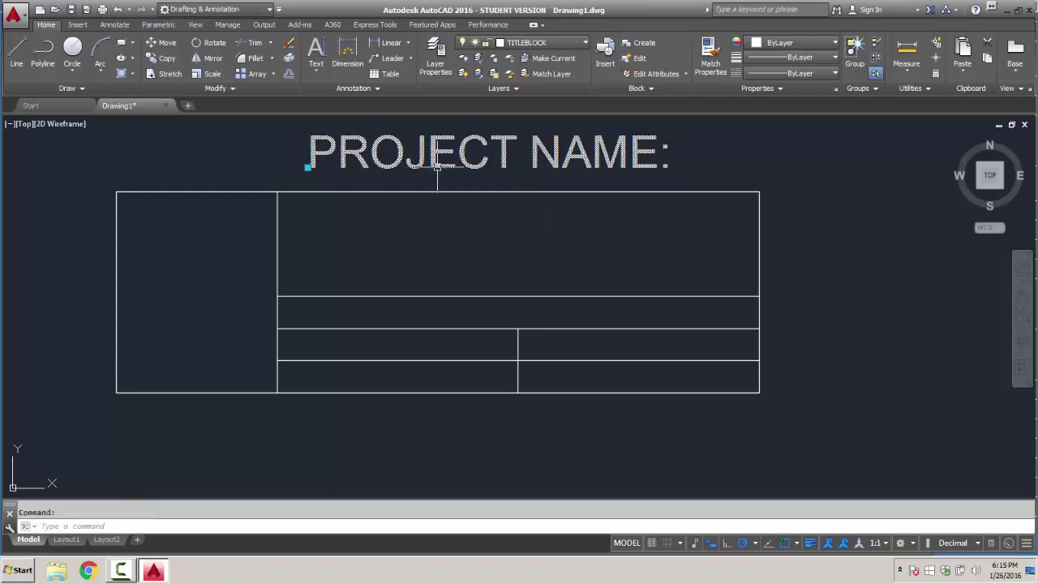
right_click(451, 175)
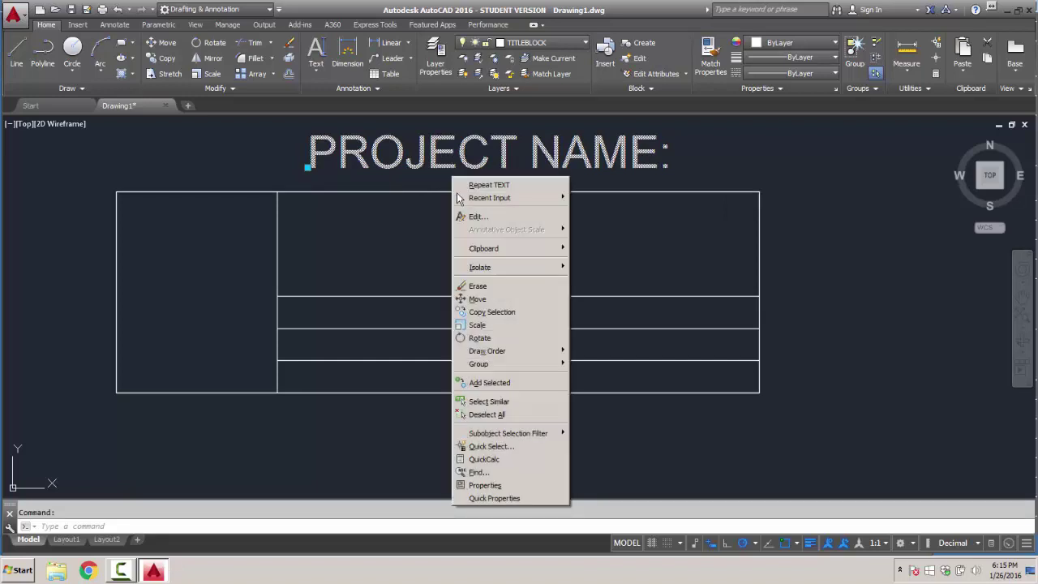
left_click(482, 482)
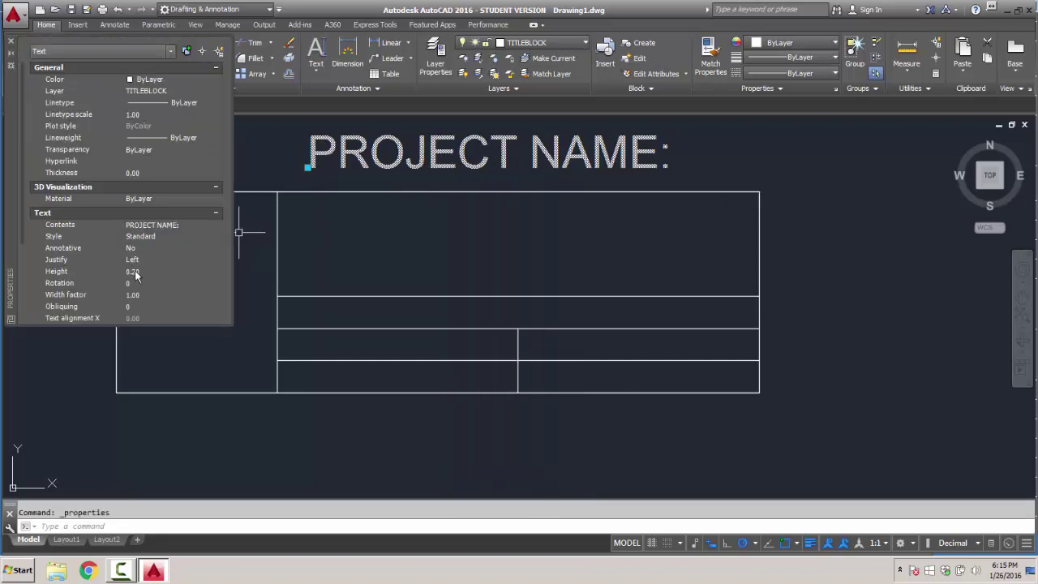
left_click(144, 271)
type(".1")
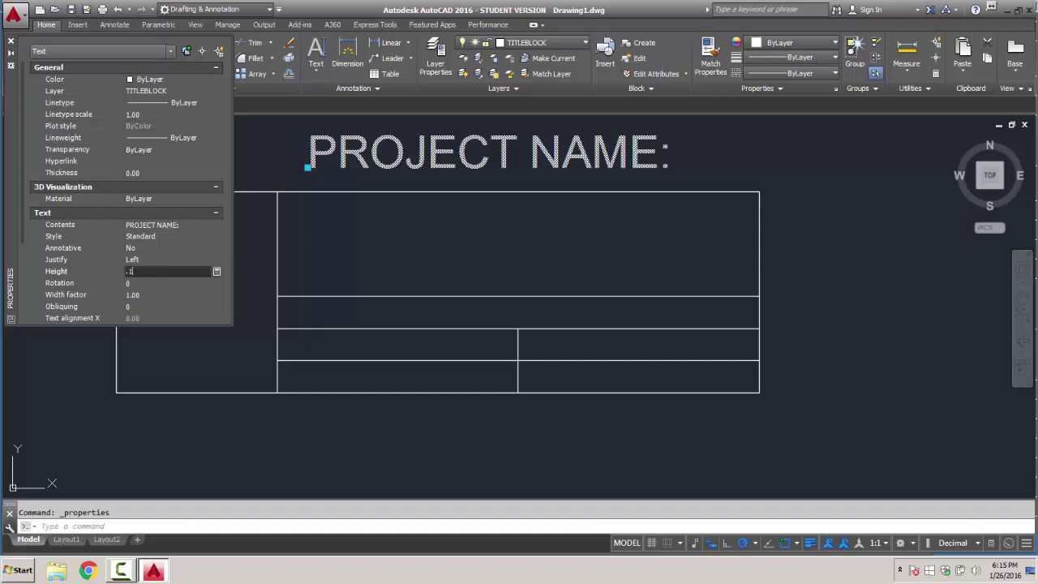
key("BackSpace")
type("08")
left_click(166, 282)
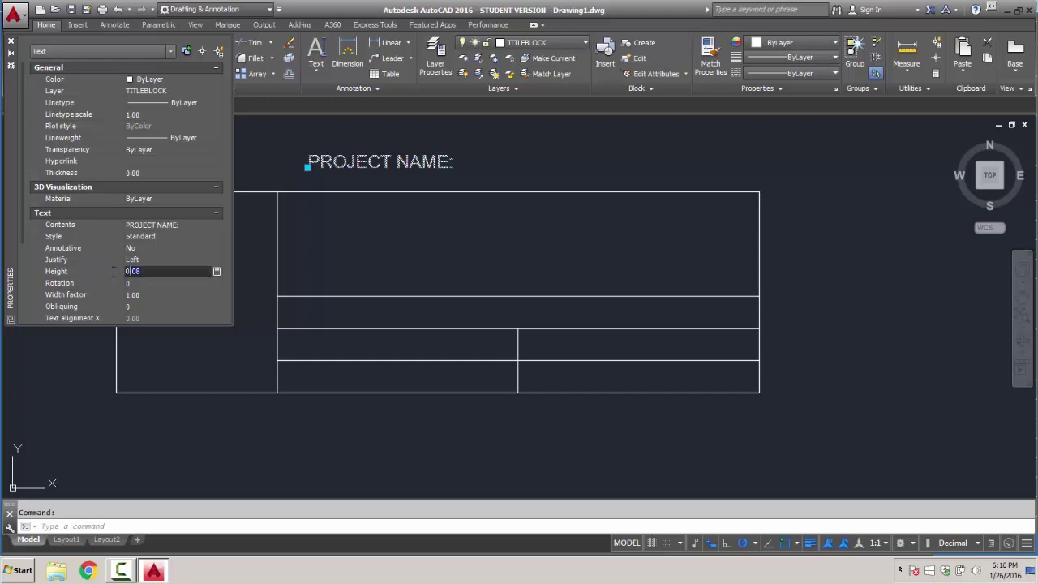
Step: Set the "PROJECT NAME:" text height to 0.06 and move the label into the upper-left corner of the large cell
type(".0")
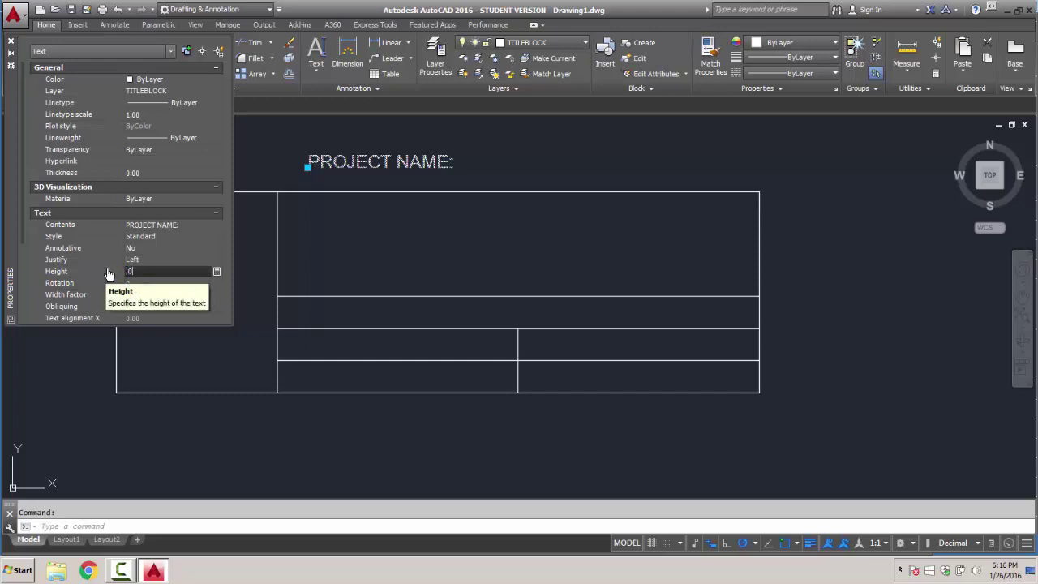
type("6")
key("Tab")
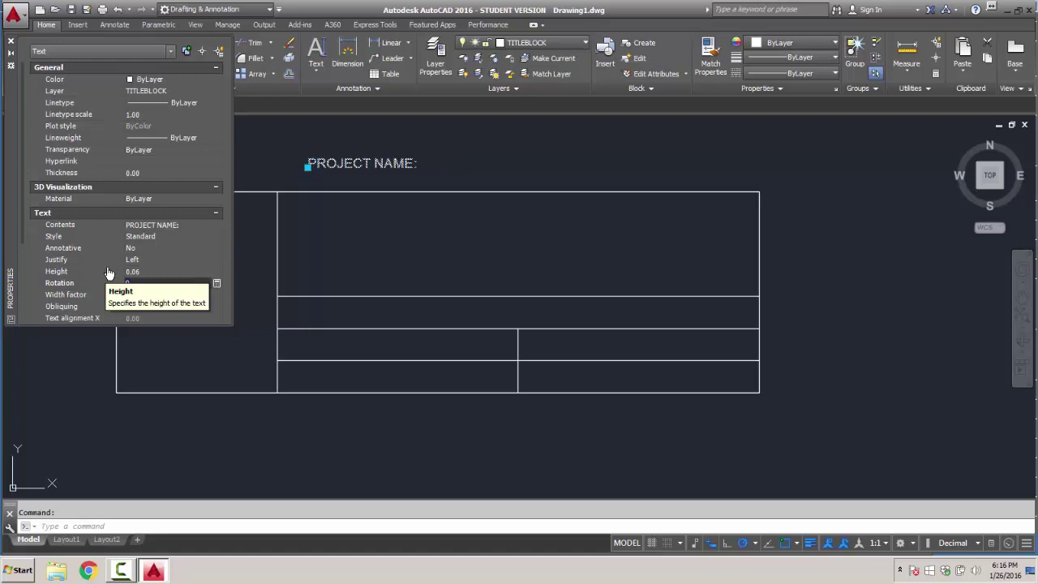
left_click(11, 41)
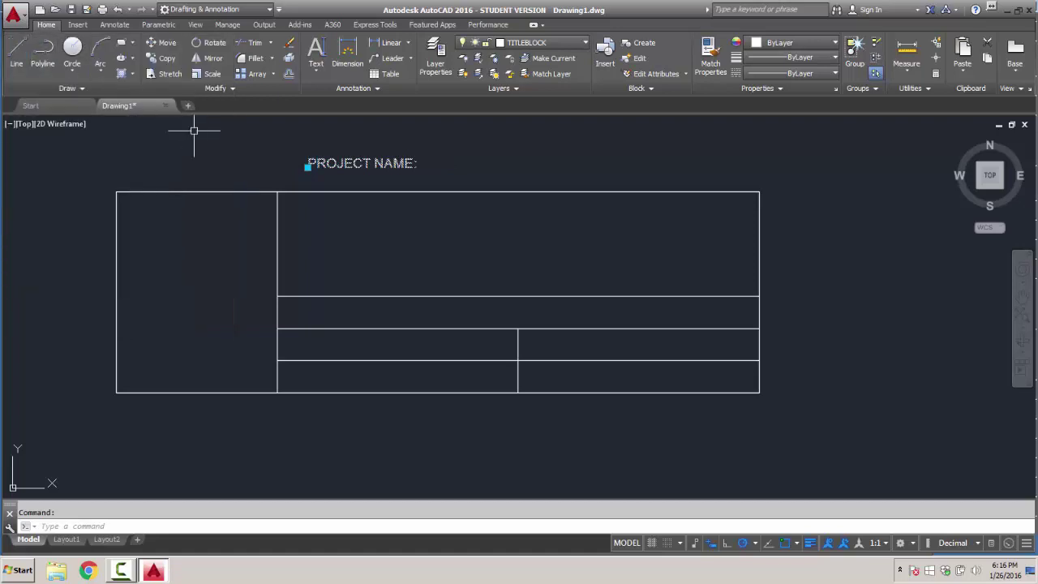
left_click(307, 167)
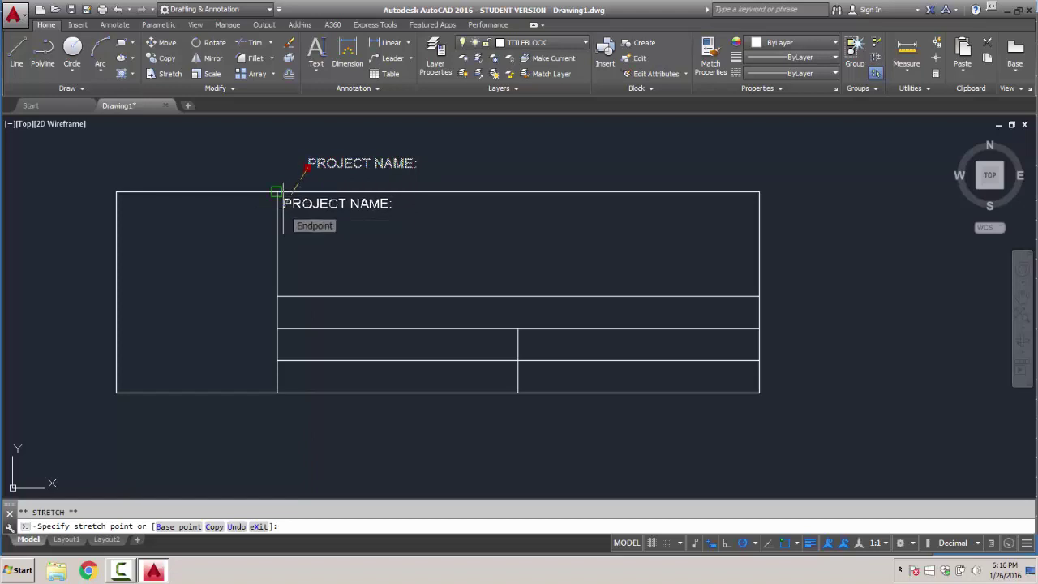
left_click(283, 207)
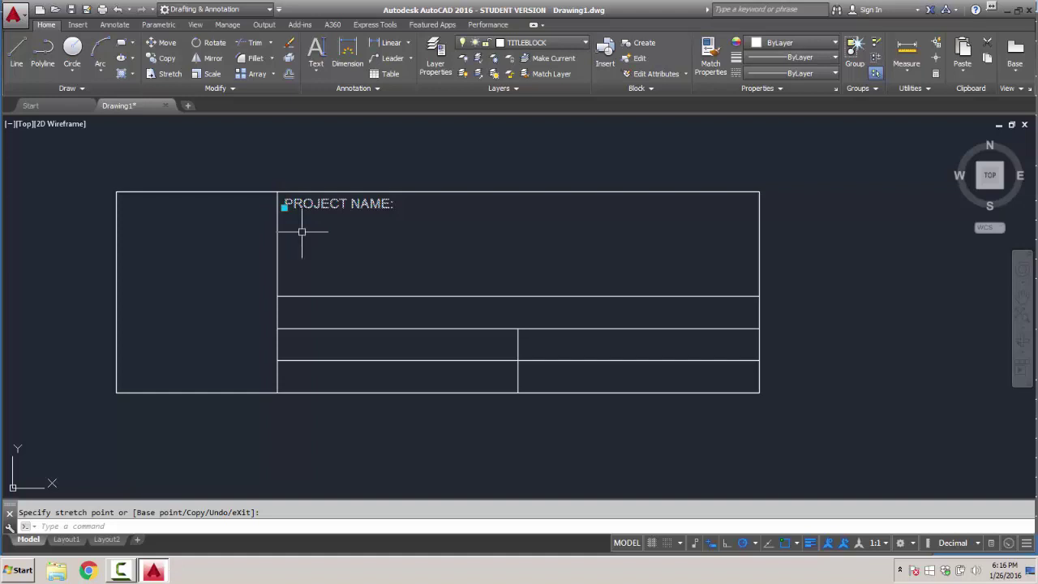
Step: Copy the "PROJECT NAME:" label into the full-width row below and each of the four cells in the two lowest rows
left_click(166, 58)
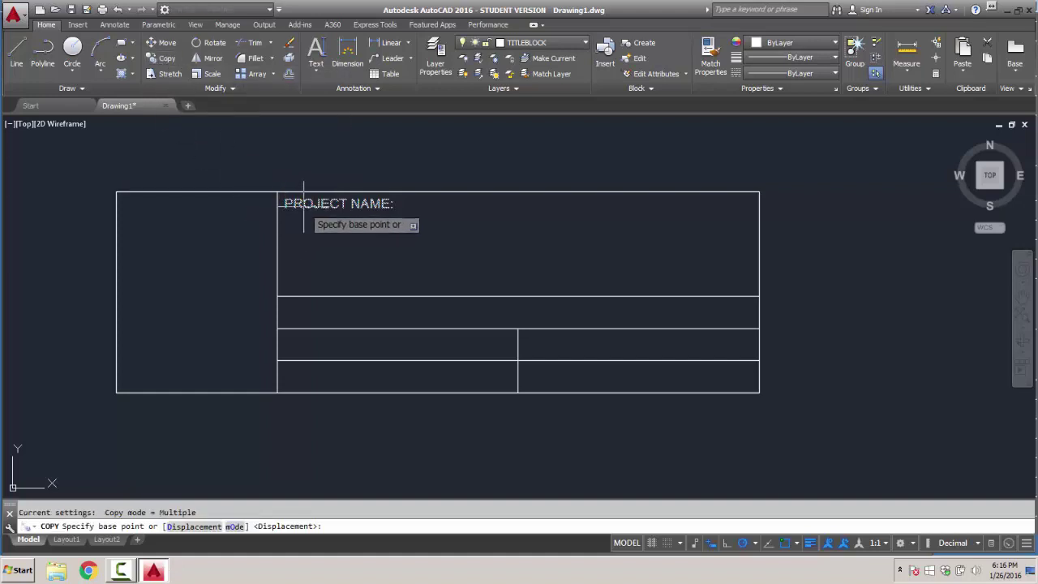
left_click(303, 204)
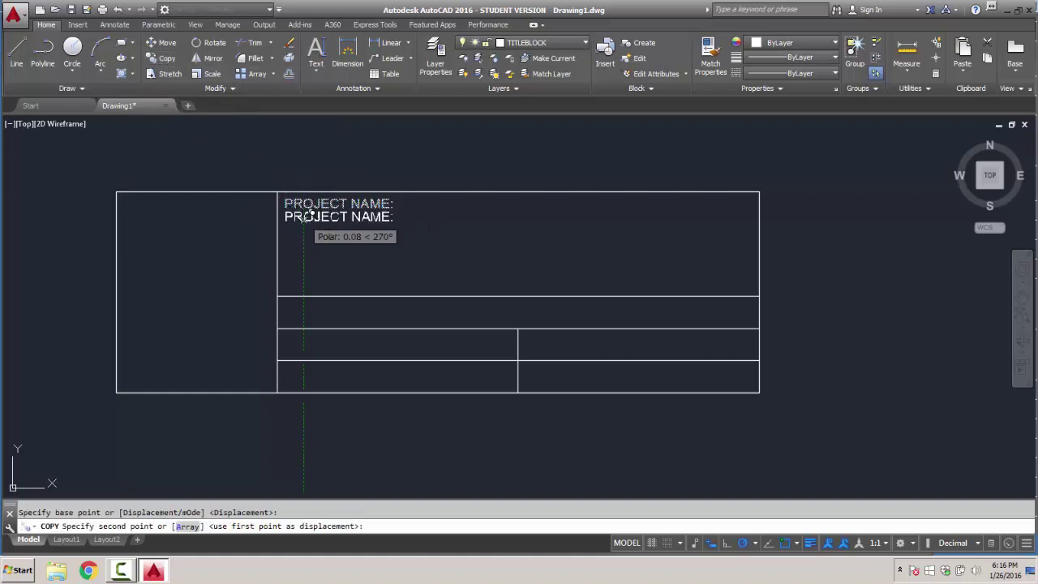
left_click(303, 307)
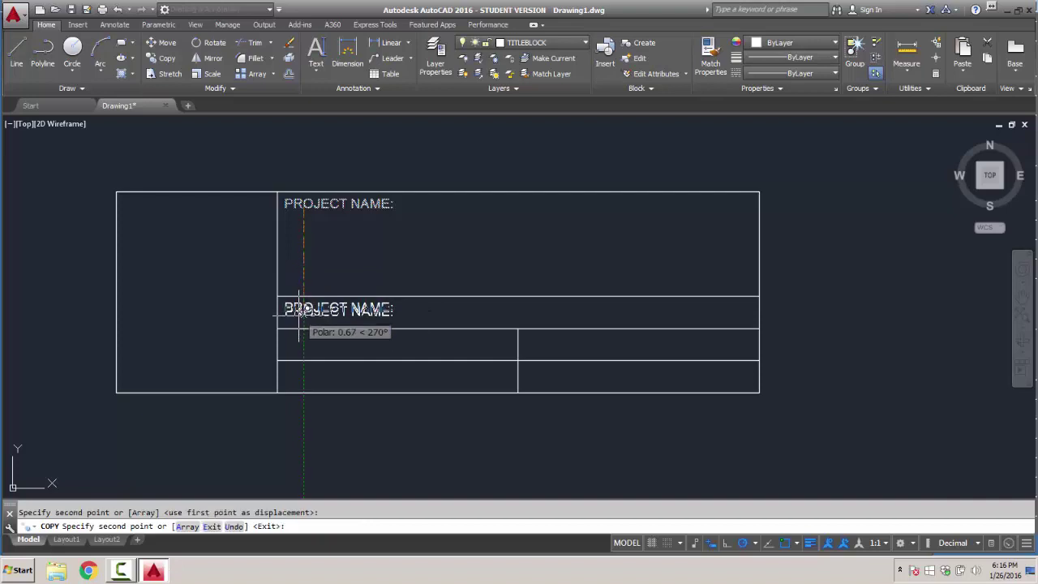
left_click(303, 337)
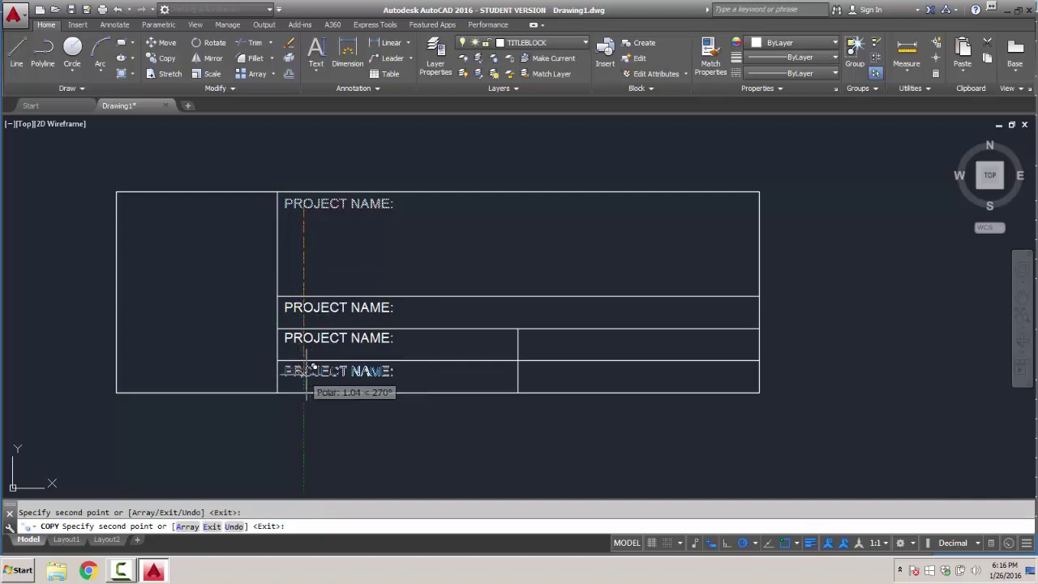
left_click(303, 371)
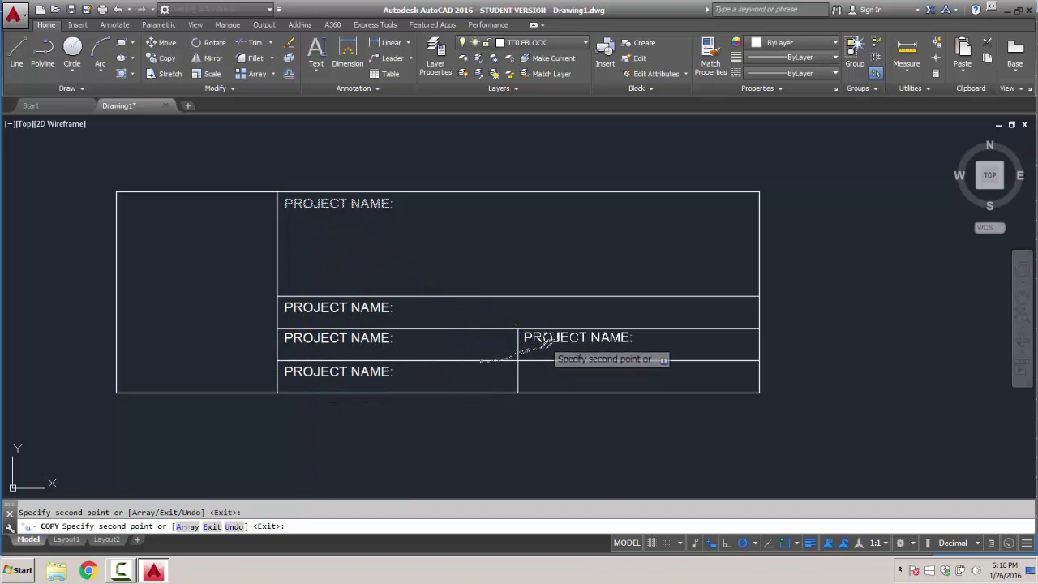
left_click(544, 337)
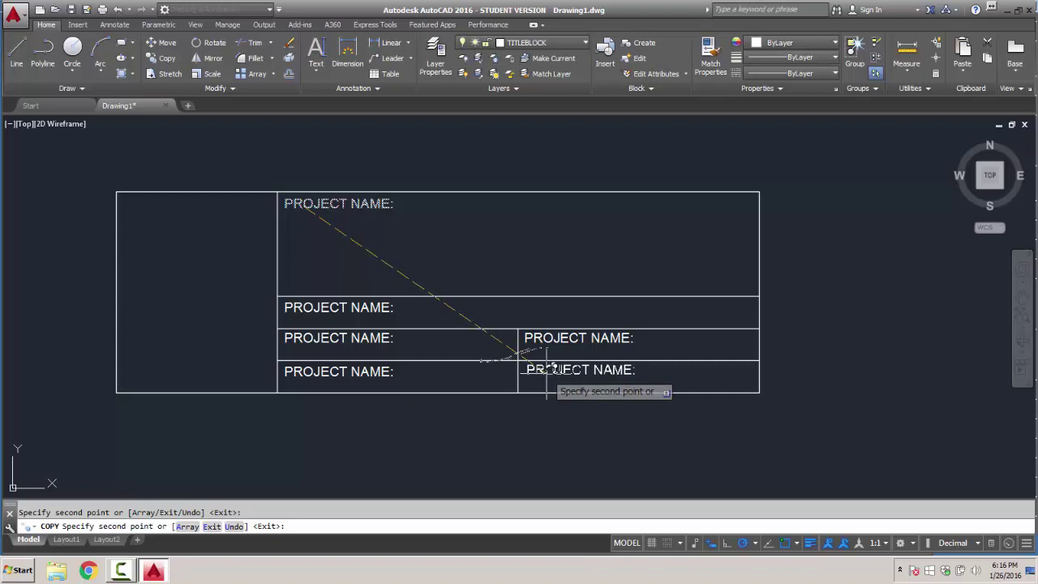
left_click(548, 369)
key("Return")
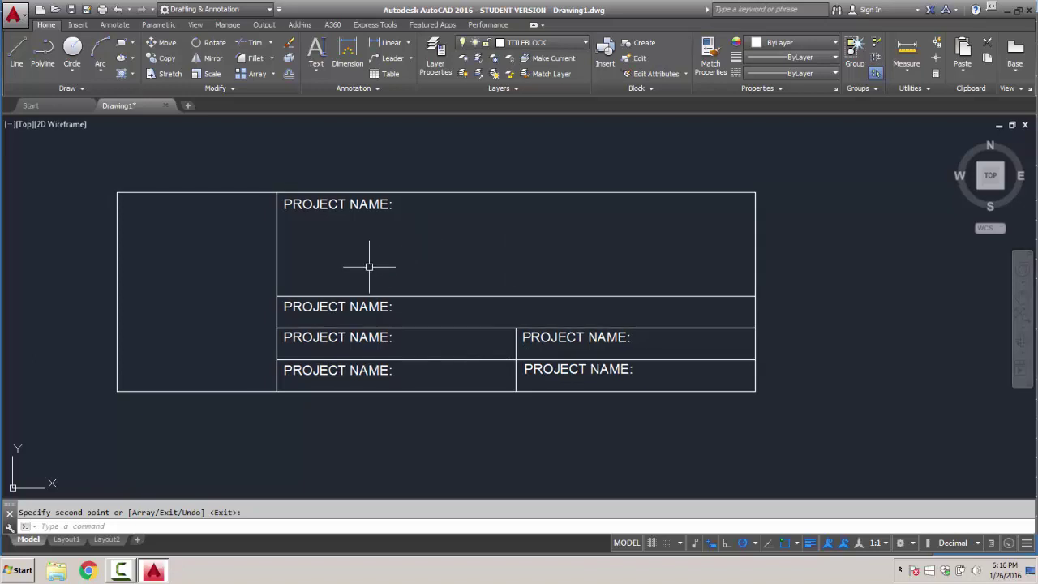
key("Escape")
Step: Replace the copied label in the full-width row below the large cell with "LOCATION:"
double_click(325, 307)
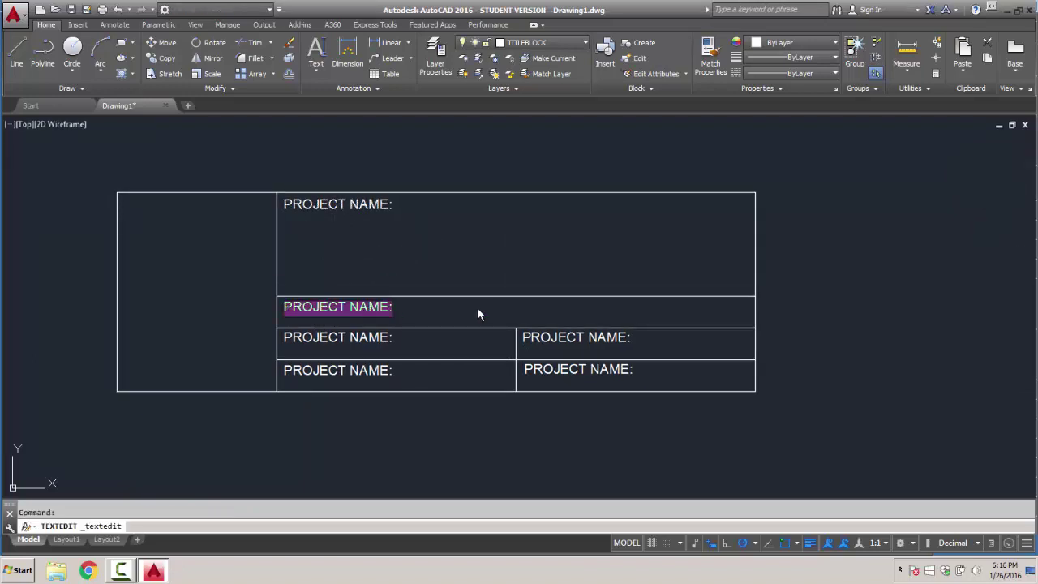
type("LO")
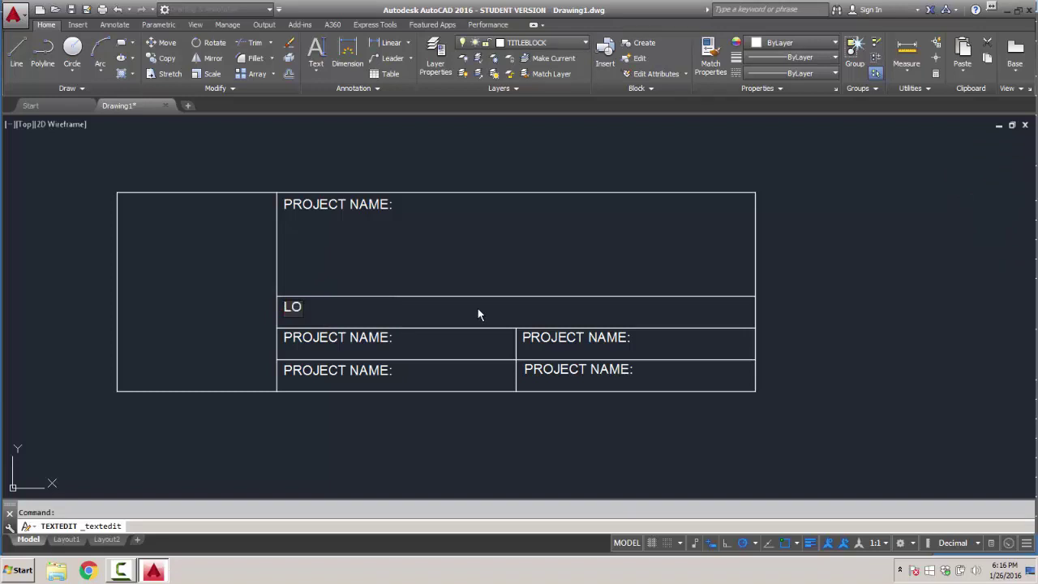
type("CATION:")
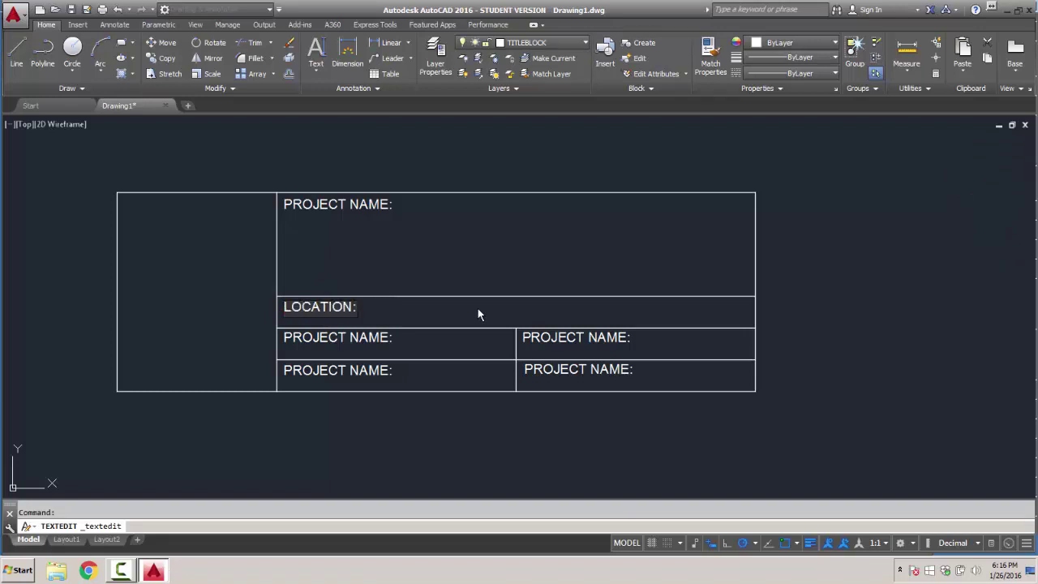
left_click(410, 405)
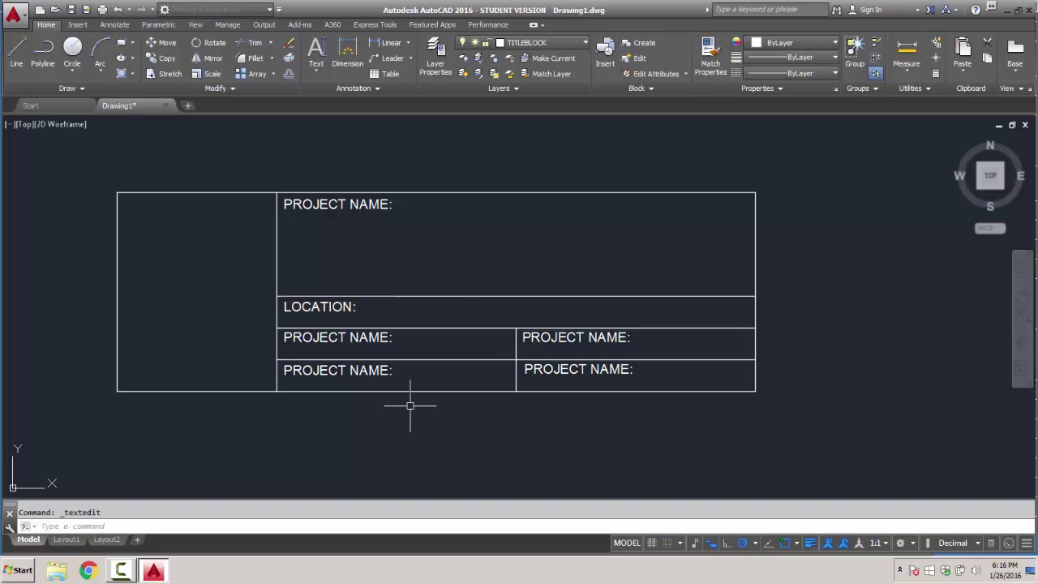
Step: Replace the copied labels in the two lower-left cells with "DRAWN BY:" and, beneath it, "CHECKED BY:"
double_click(289, 338)
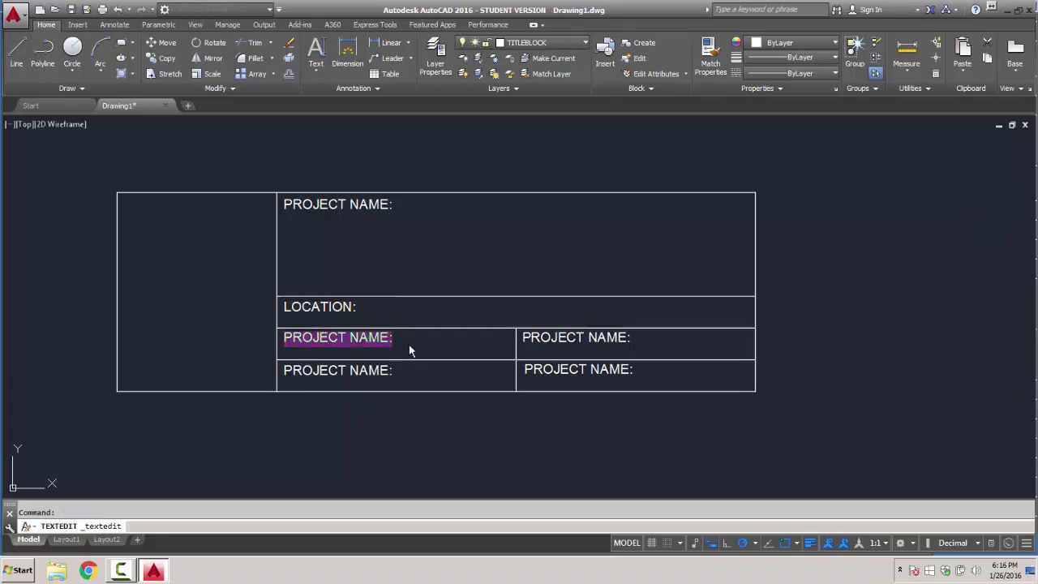
type("DRA")
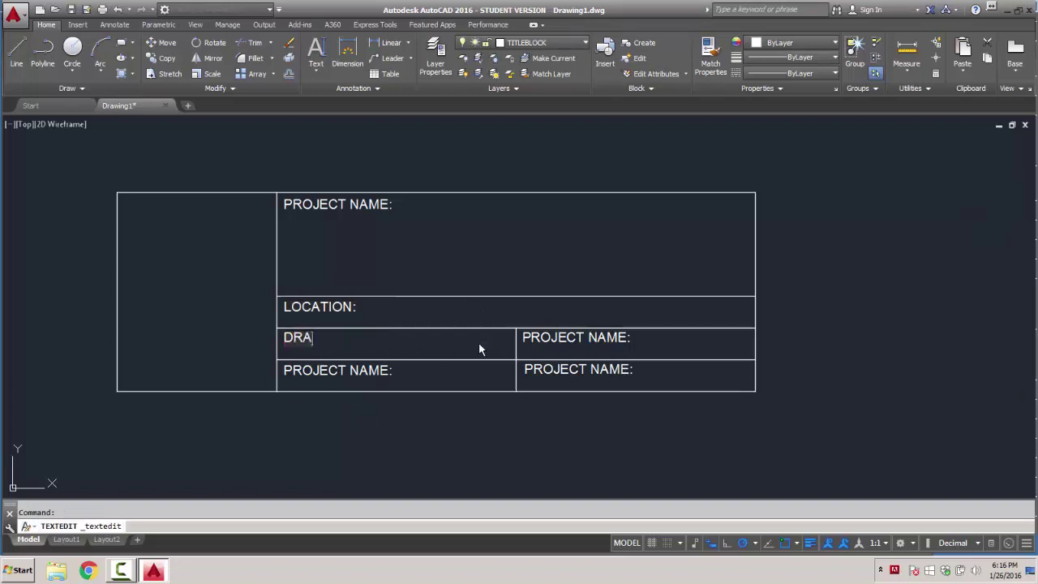
type("WN BY:")
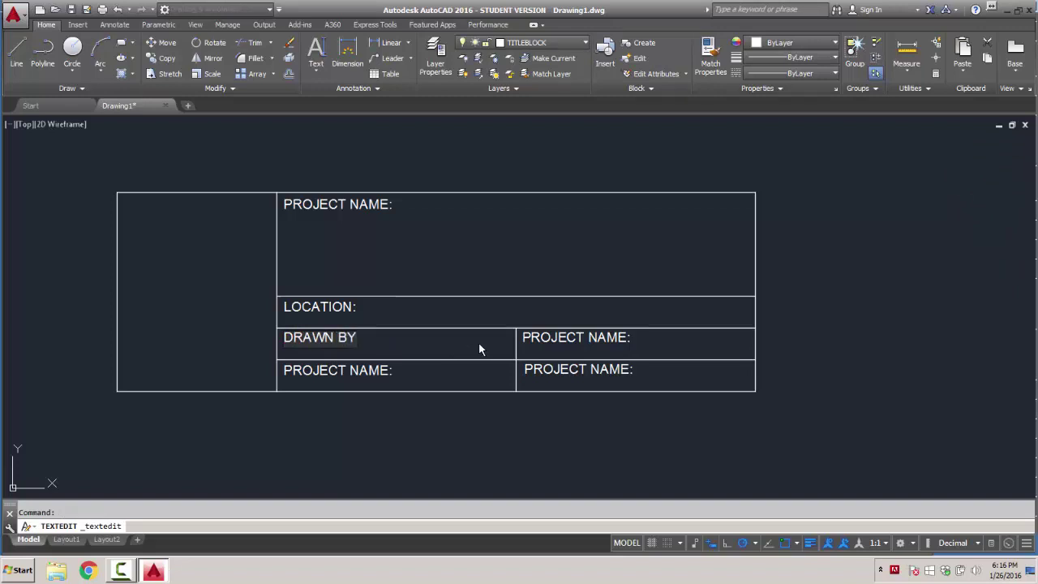
left_click(413, 418)
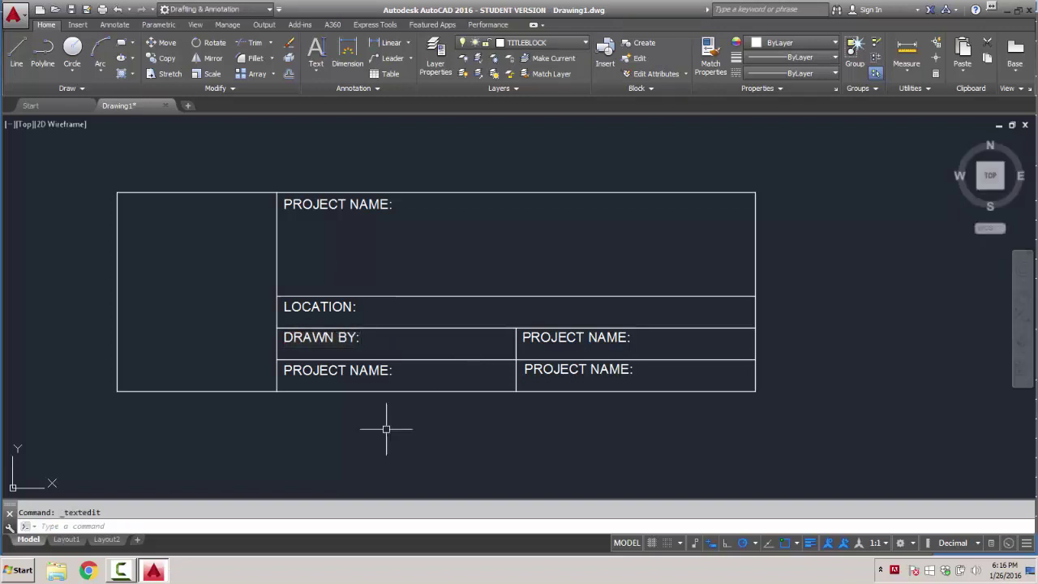
left_click(317, 370)
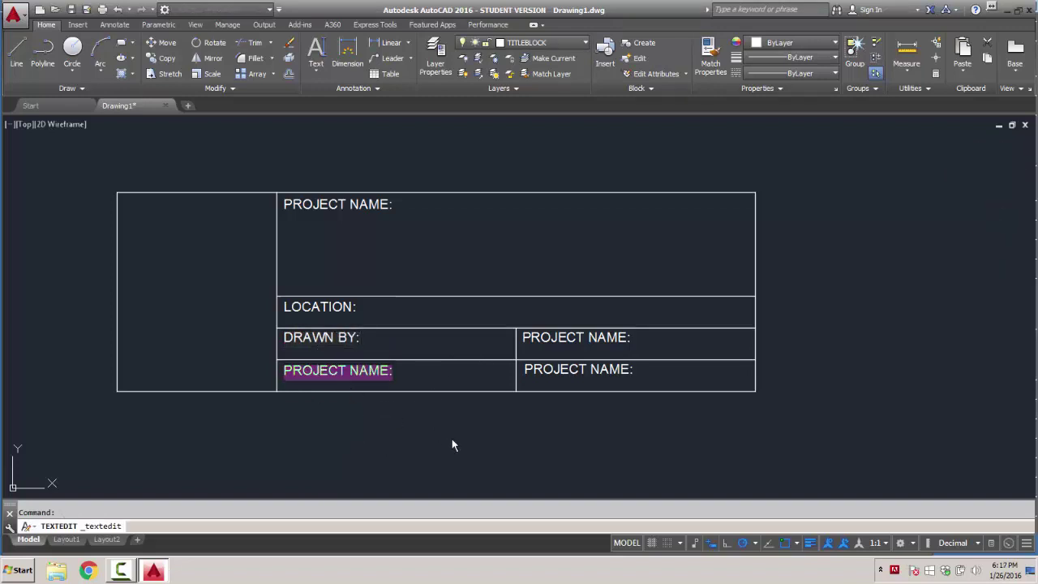
type("CHECKED")
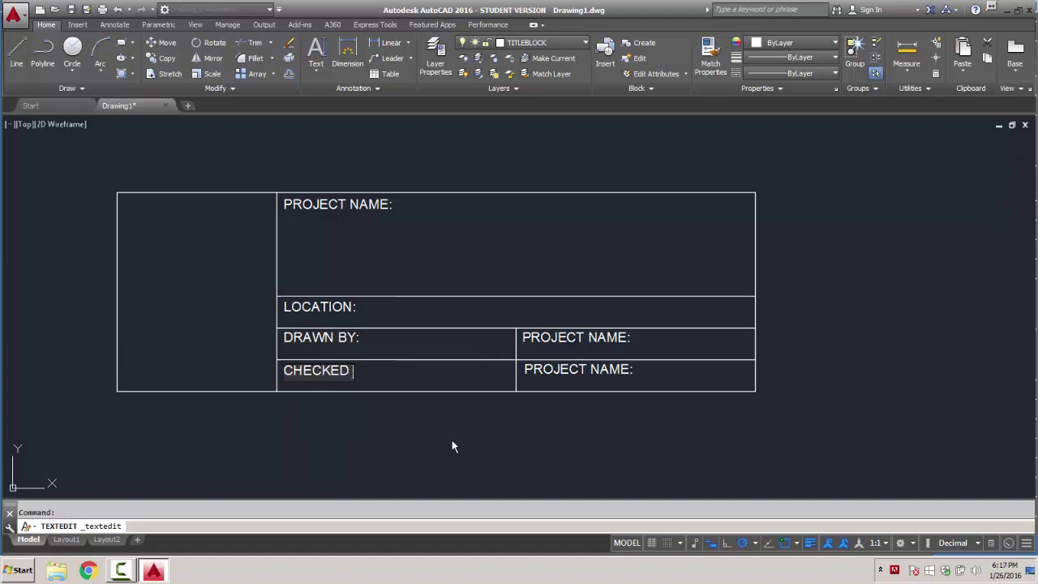
type(" BY:")
key("Escape")
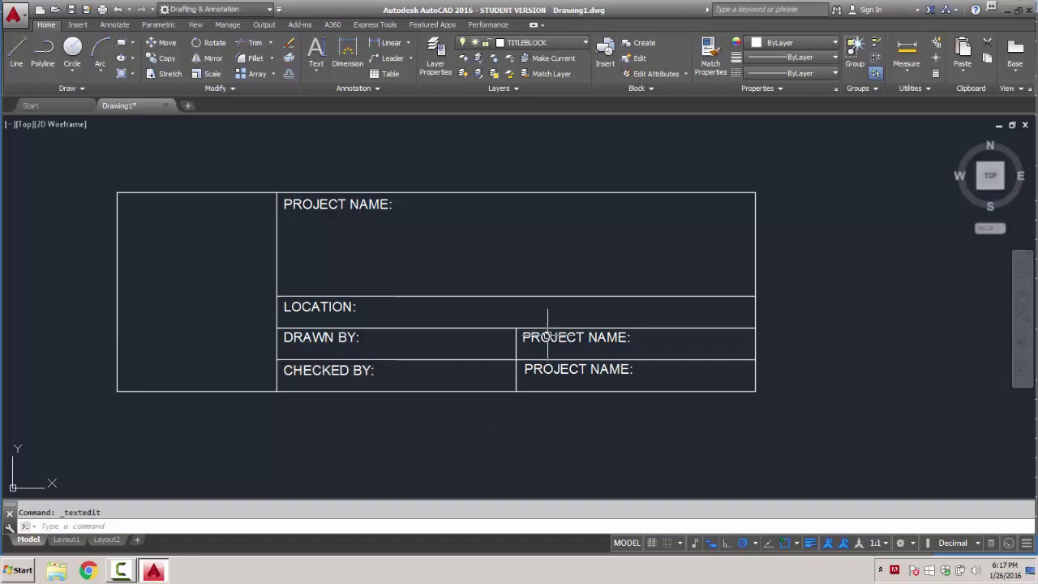
Step: Replace the copied labels in the two lower-right cells with "DATE:" and, beneath it, "SCALE:"
double_click(549, 337)
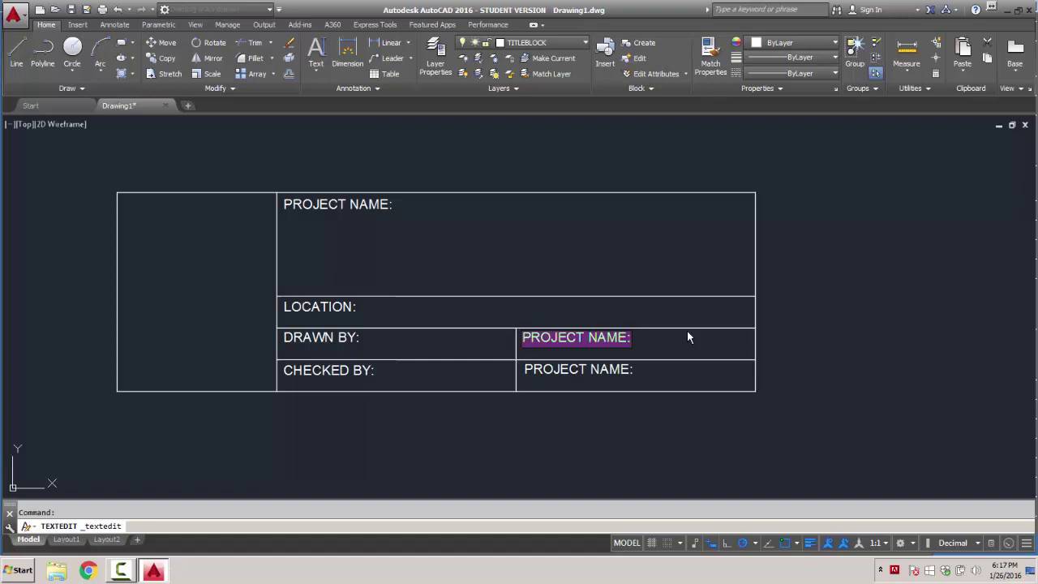
type("DATE:")
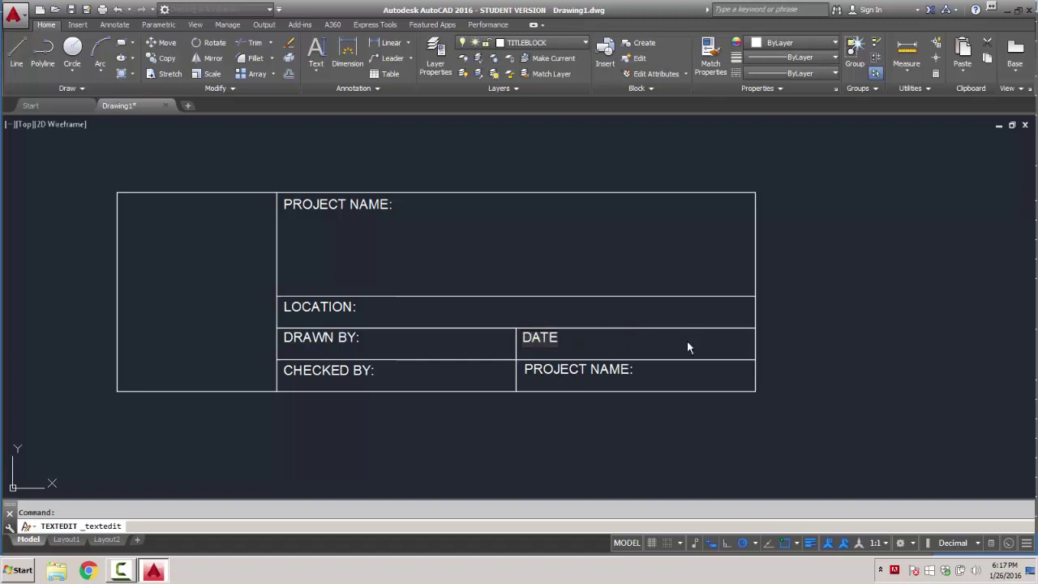
left_click(558, 369)
double_click(558, 370)
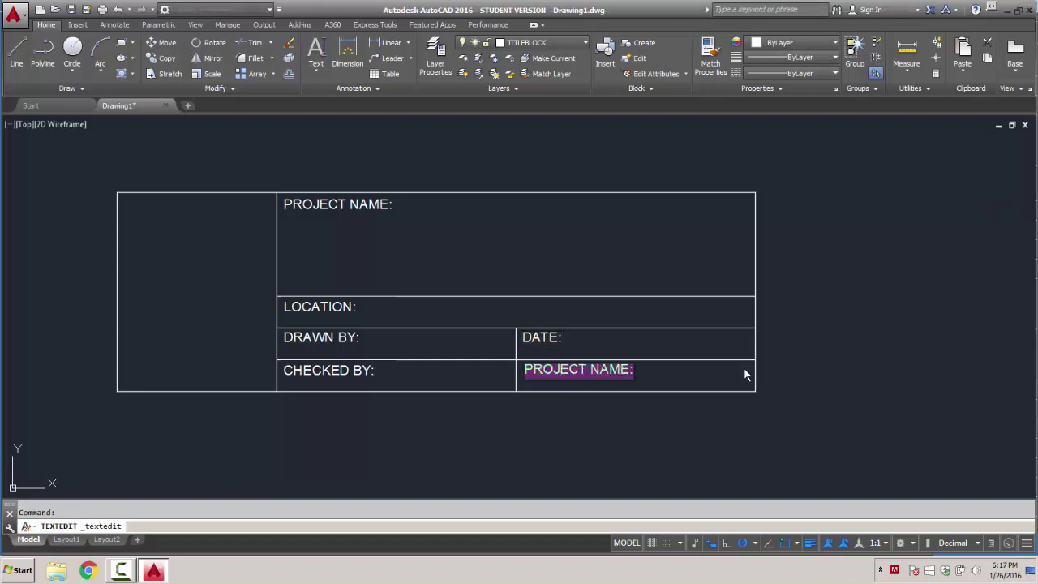
type("SCALE")
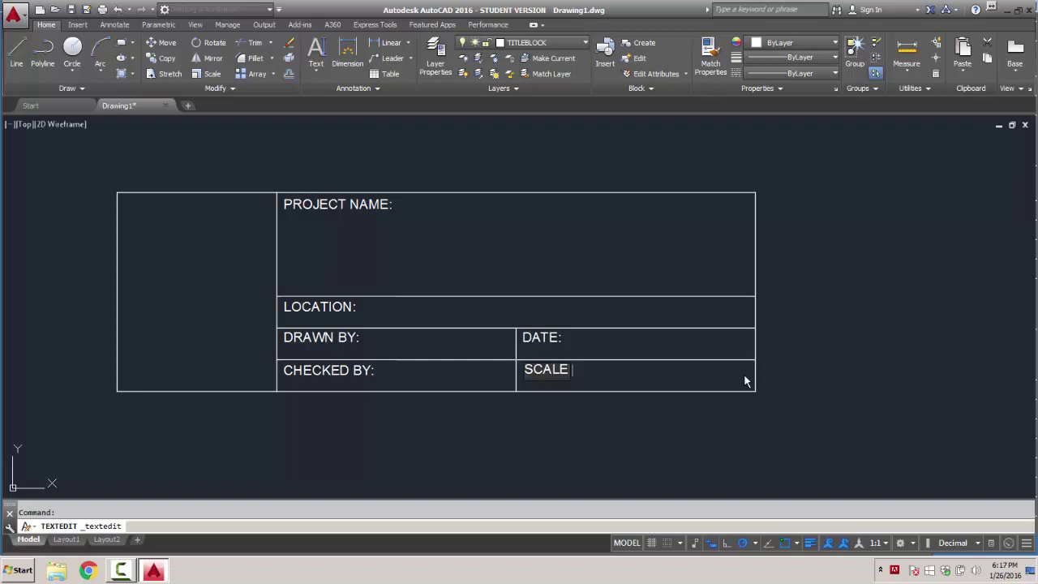
type(":")
left_click(821, 357)
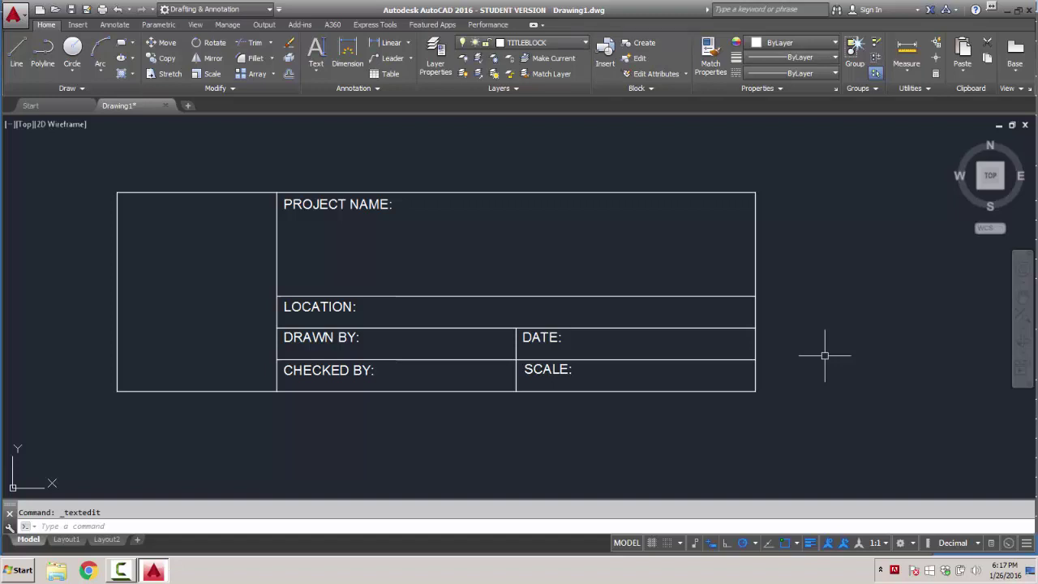
Step: Minimize the drawing window to reach the desktop and move the CIE101 HOME folder directly above the CIE101 A 2016 folder
left_click(1005, 12)
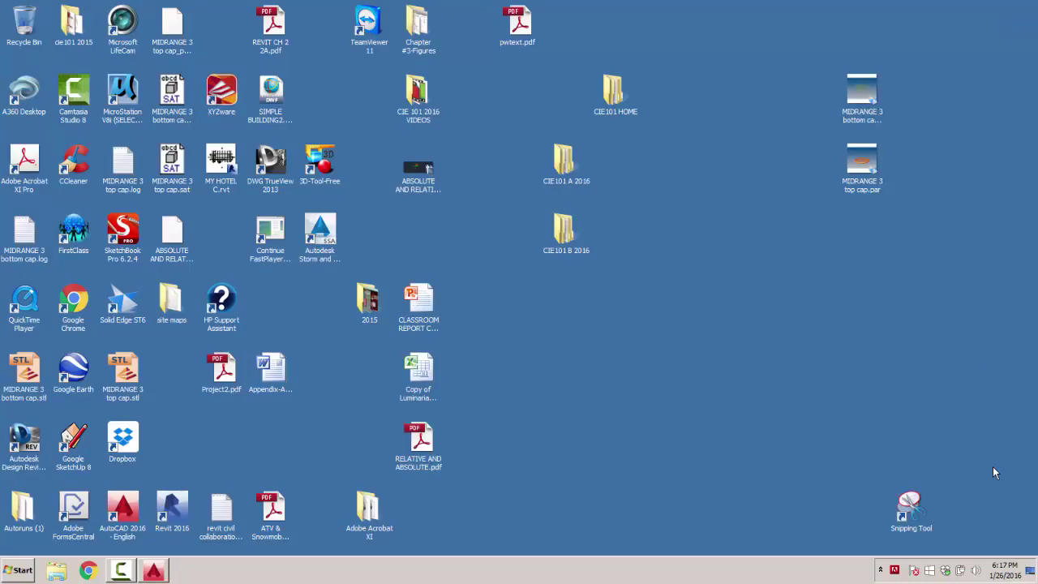
left_click(880, 571)
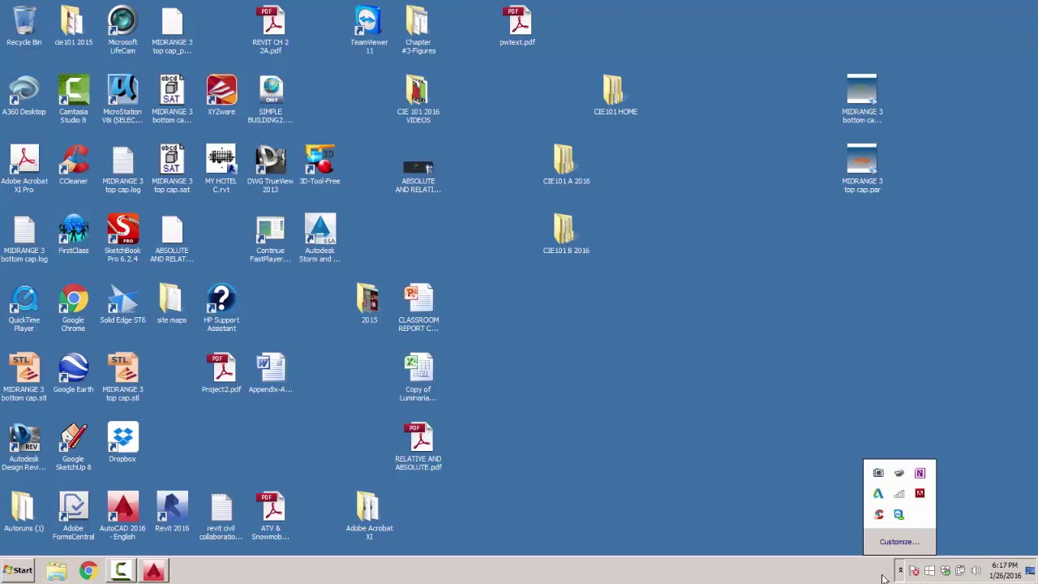
left_click(883, 577)
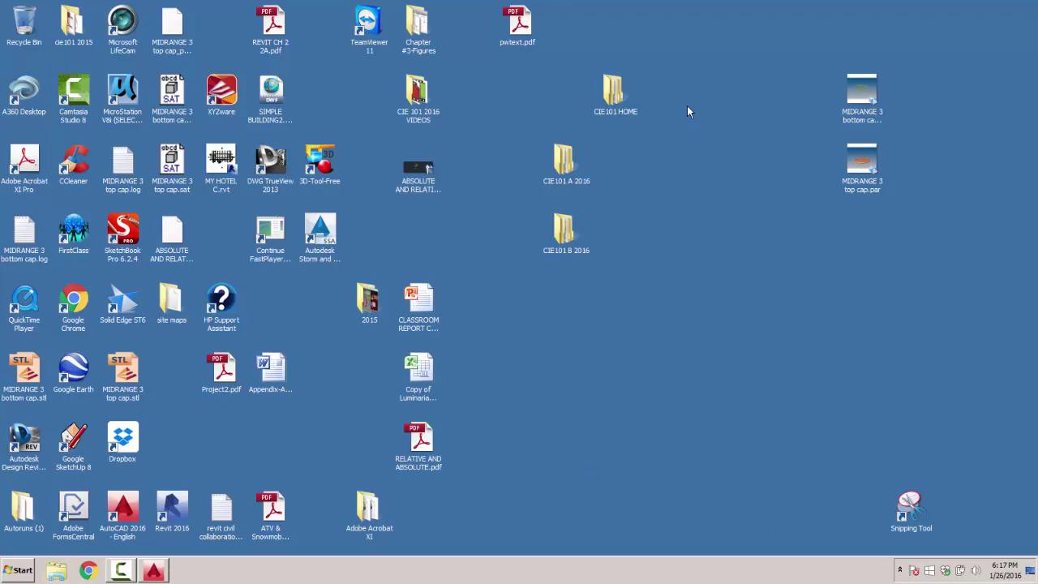
left_click_drag(614, 93, 561, 98)
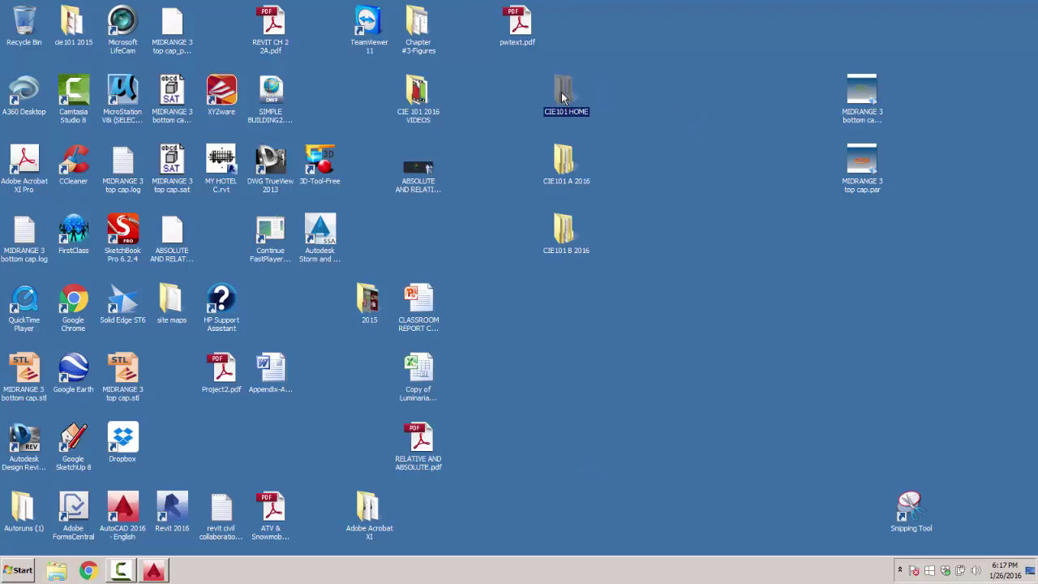
Step: Open the CIE101 HOME folder and create a new subfolder named IMAGES in it
double_click(563, 95)
right_click(599, 138)
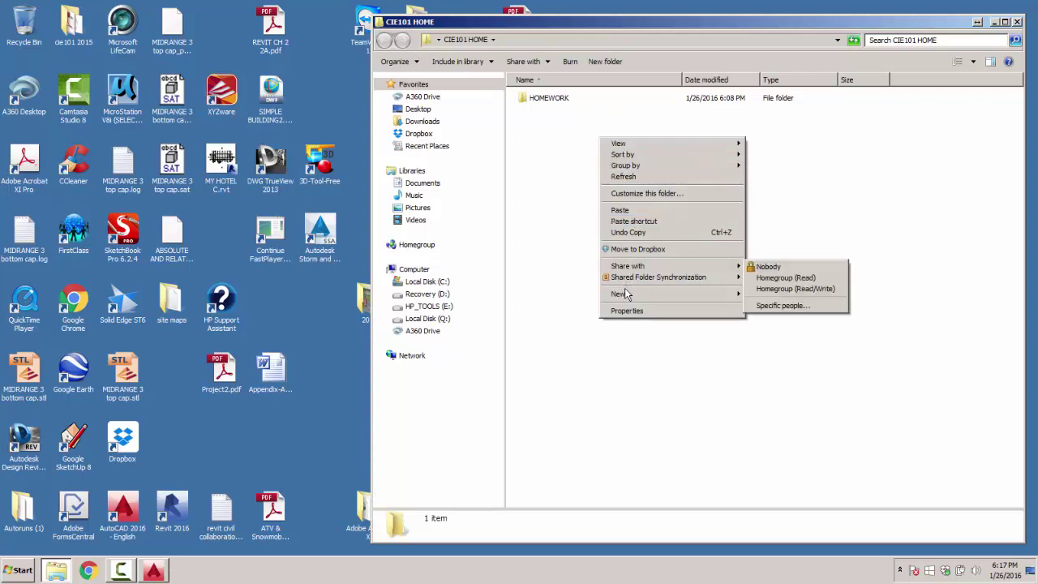
mouse_move(626, 296)
left_click(771, 294)
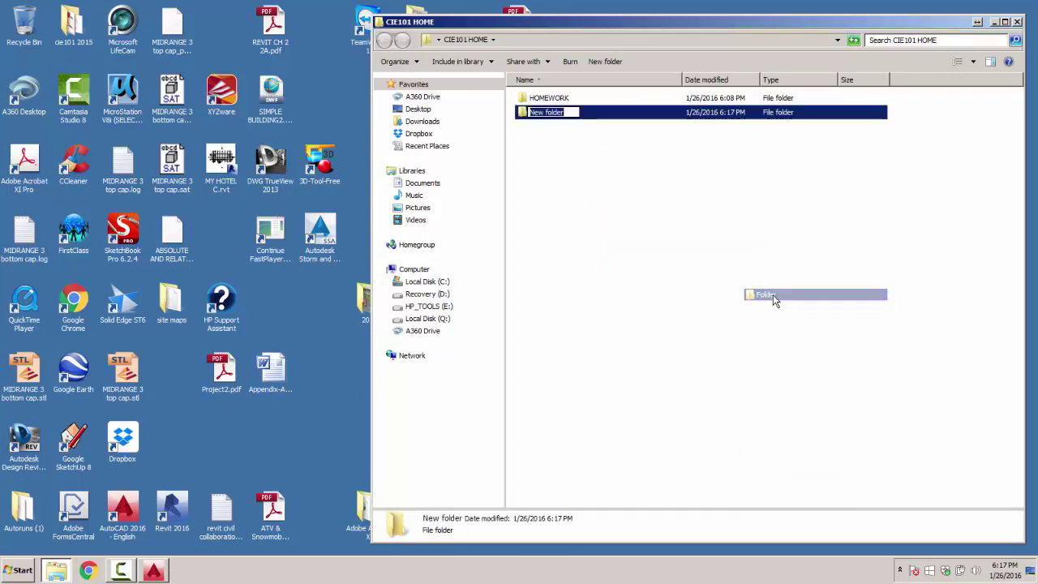
type("IMAGES")
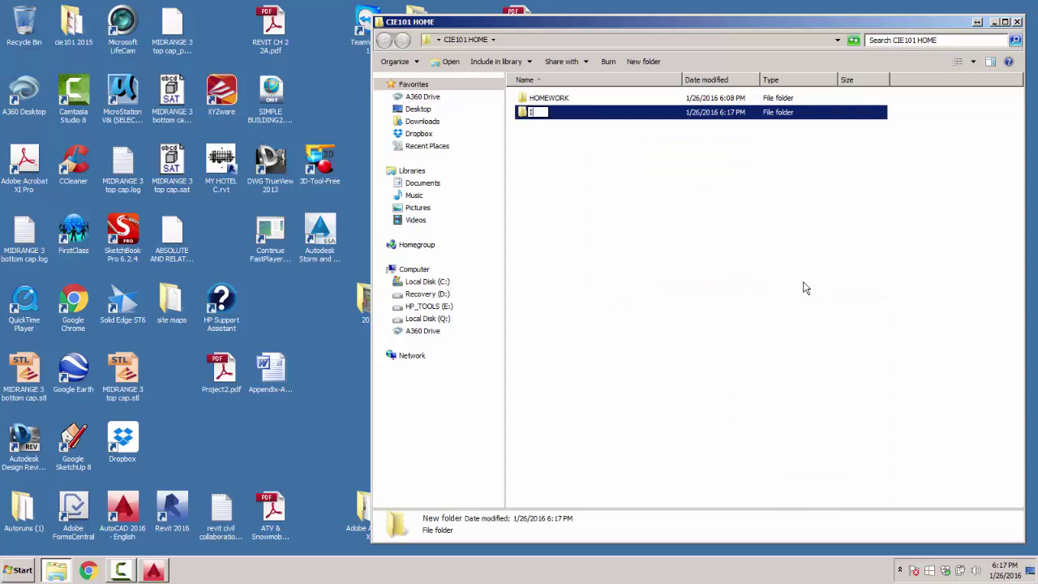
left_click(738, 288)
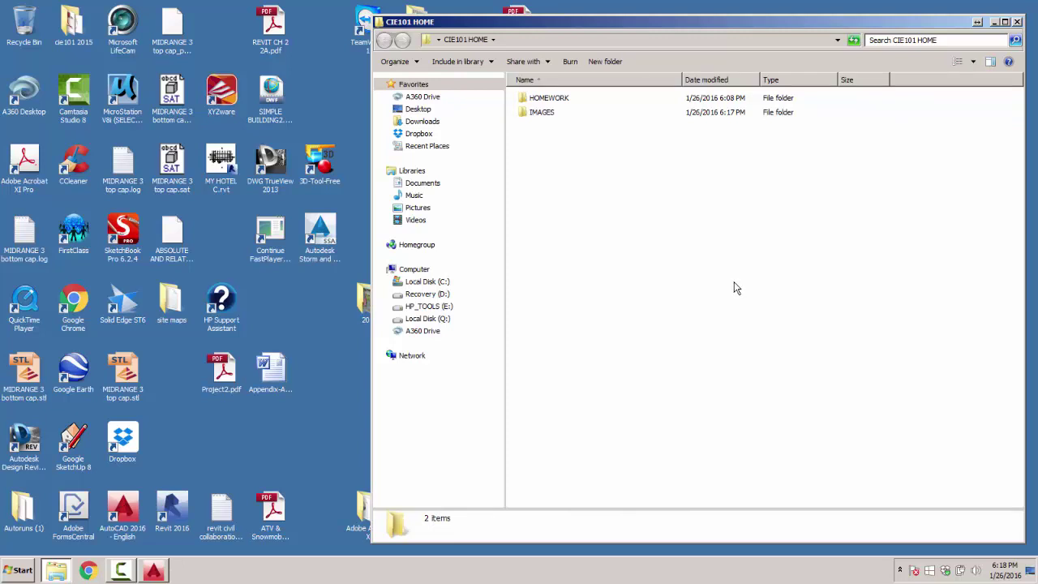
Step: Create another subfolder named PDFS in the CIE101 HOME folder
right_click(607, 166)
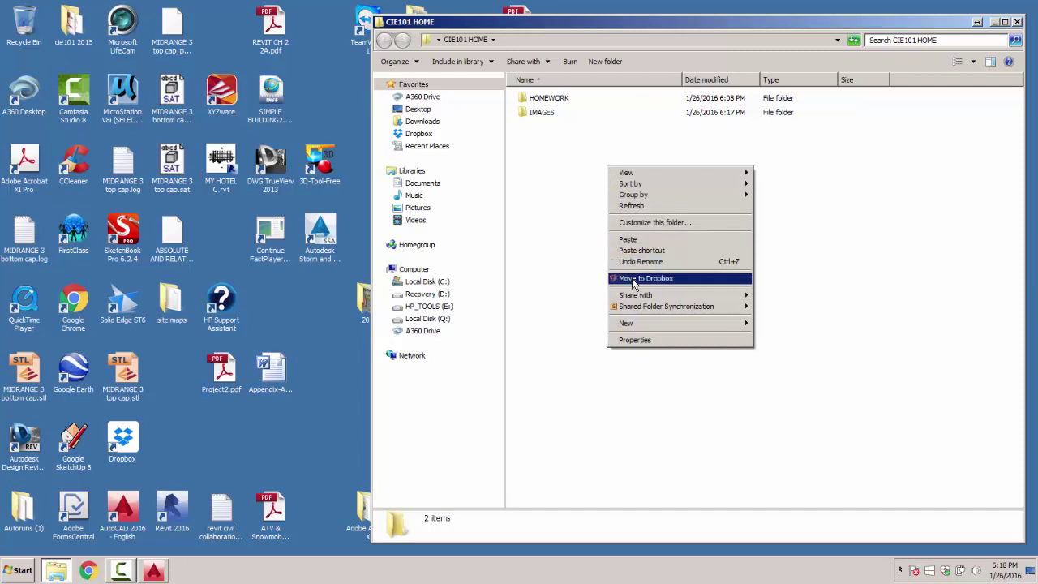
mouse_move(626, 322)
left_click(777, 324)
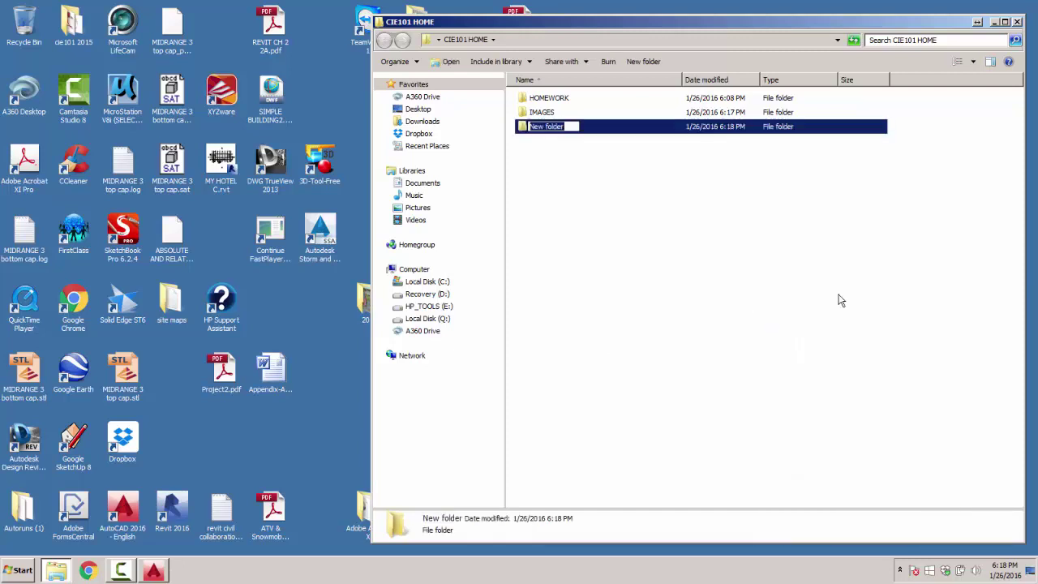
type("PDFS")
key("Return")
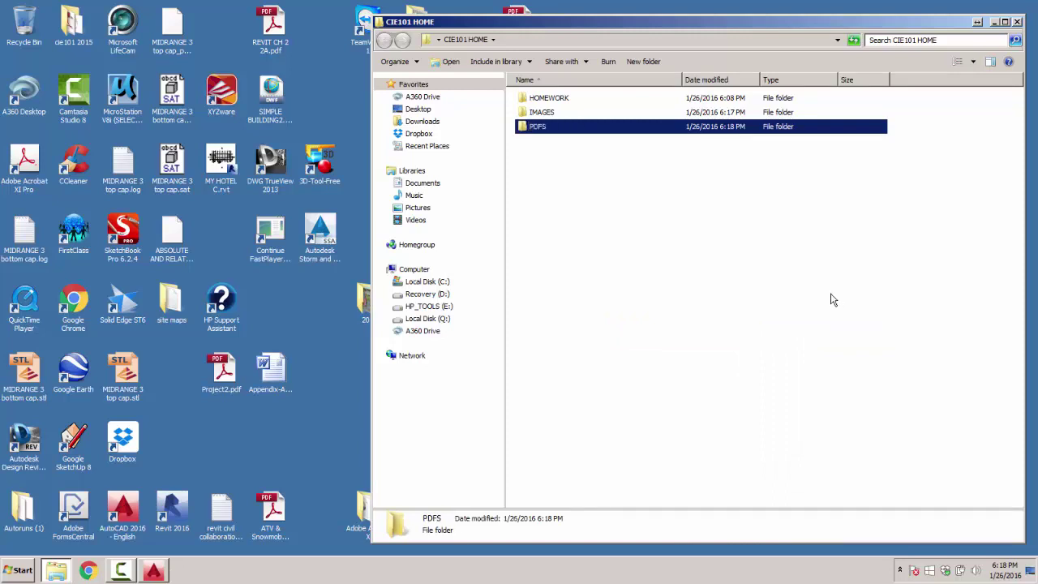
left_click(833, 300)
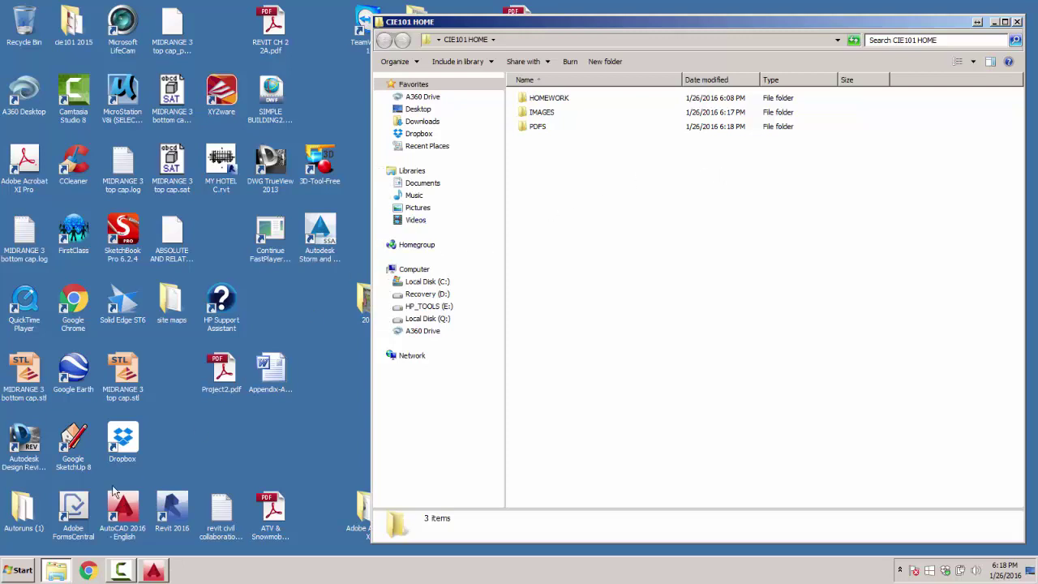
Step: Open the Pictures library and look through its files and one of its photo subfolders for a suitable image
left_click(13, 577)
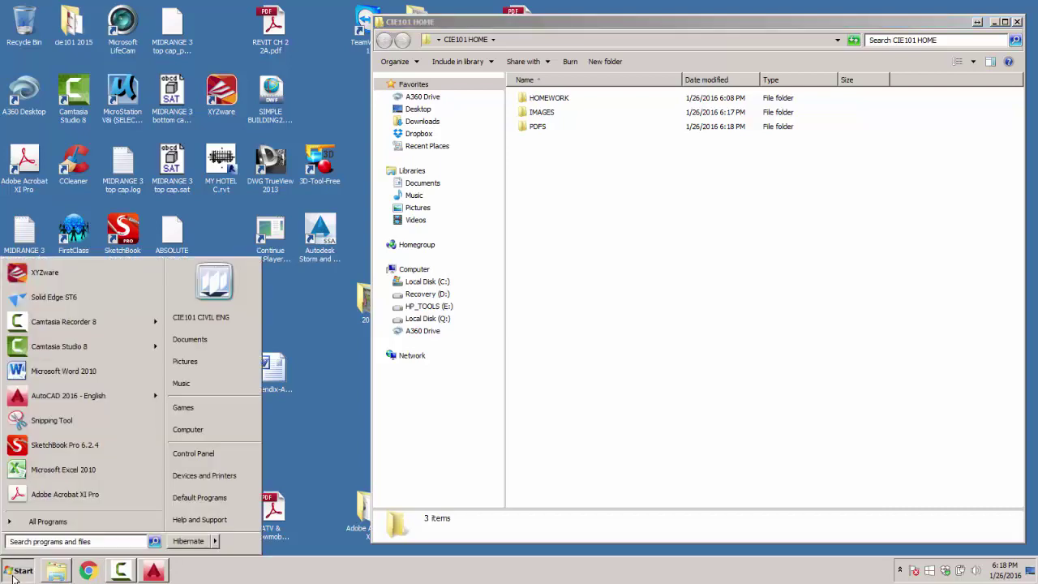
left_click(191, 369)
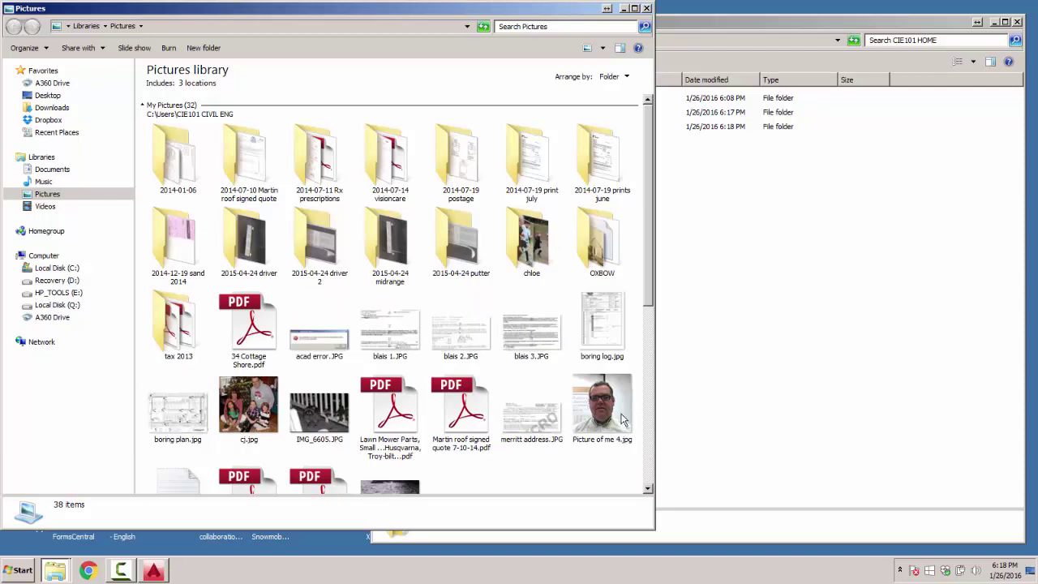
scroll(651, 325, "down", 1)
left_click_drag(651, 324, 651, 364)
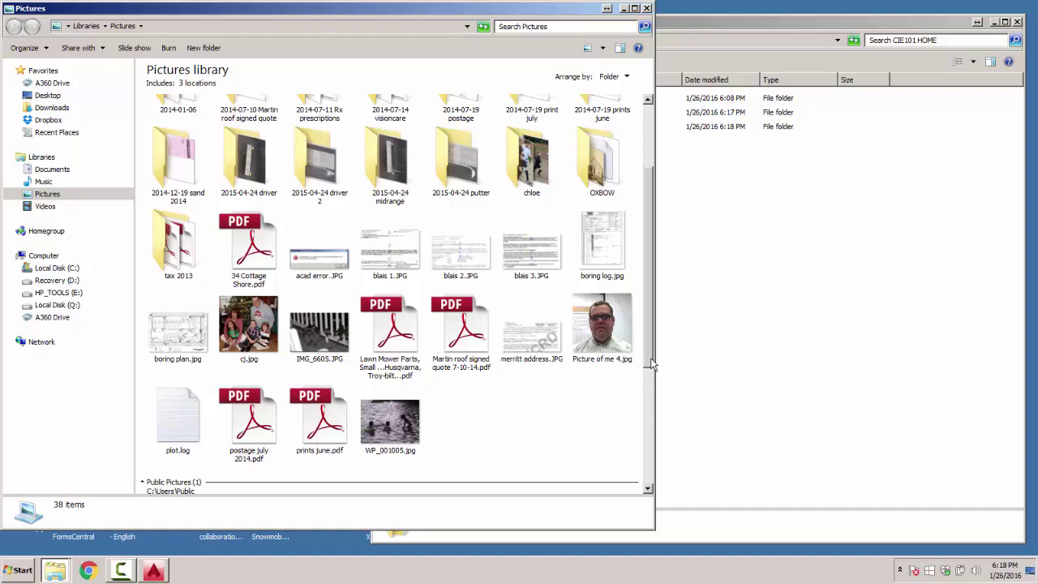
left_click_drag(651, 364, 651, 335)
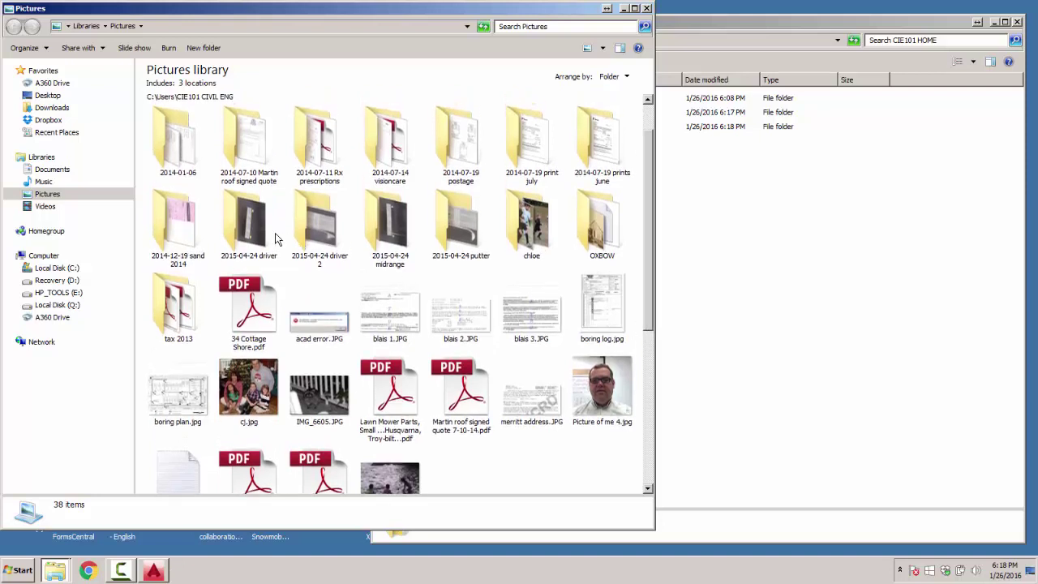
double_click(530, 233)
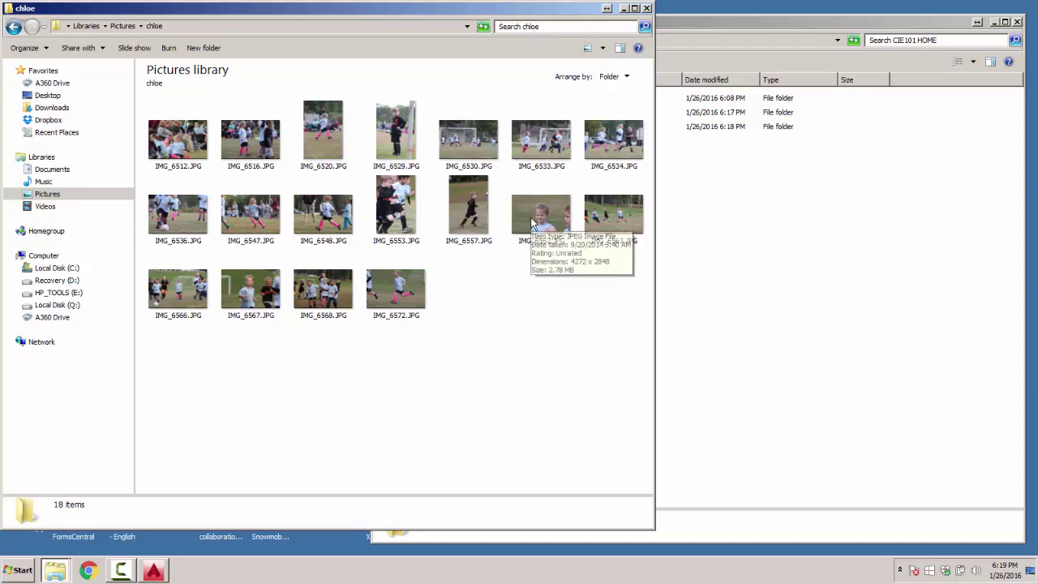
left_click(13, 26)
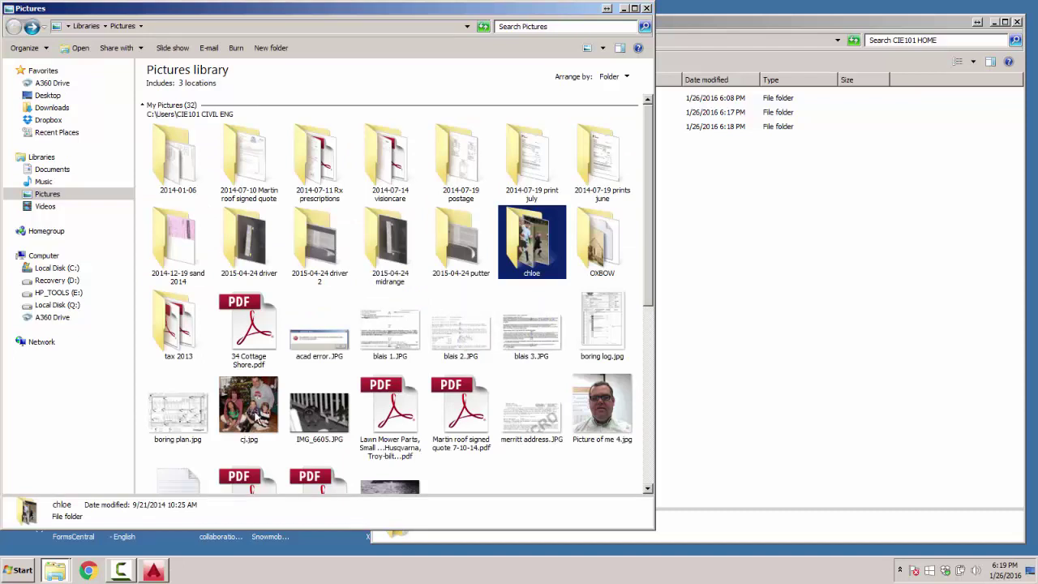
Step: Move cj.jpg from the Pictures library into the IMAGES folder of CIE101 HOME, and close both folder windows
mouse_move(252, 412)
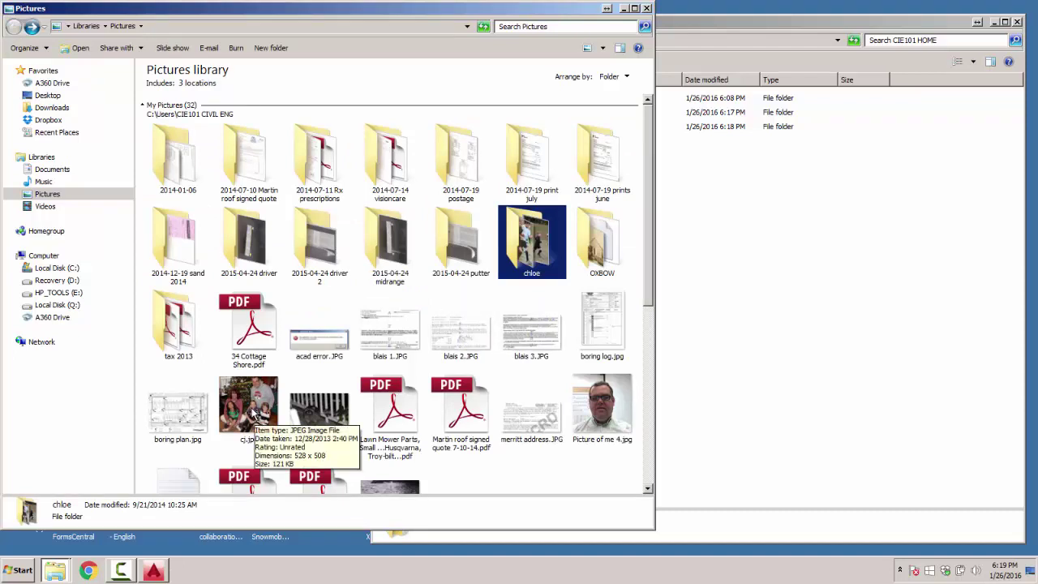
left_click(252, 413)
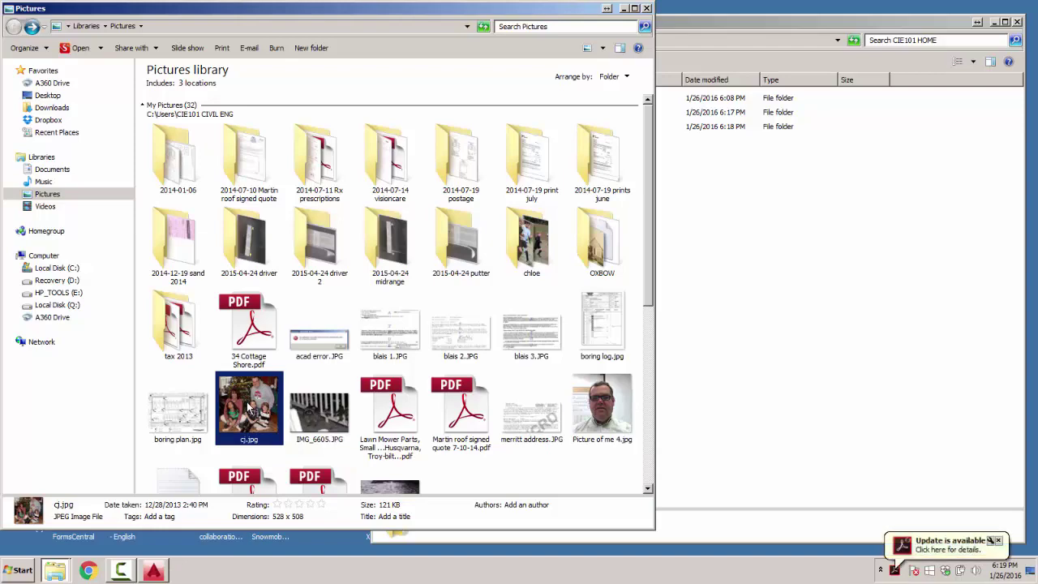
left_click_drag(384, 11, 243, 12)
left_click_drag(110, 411, 547, 113)
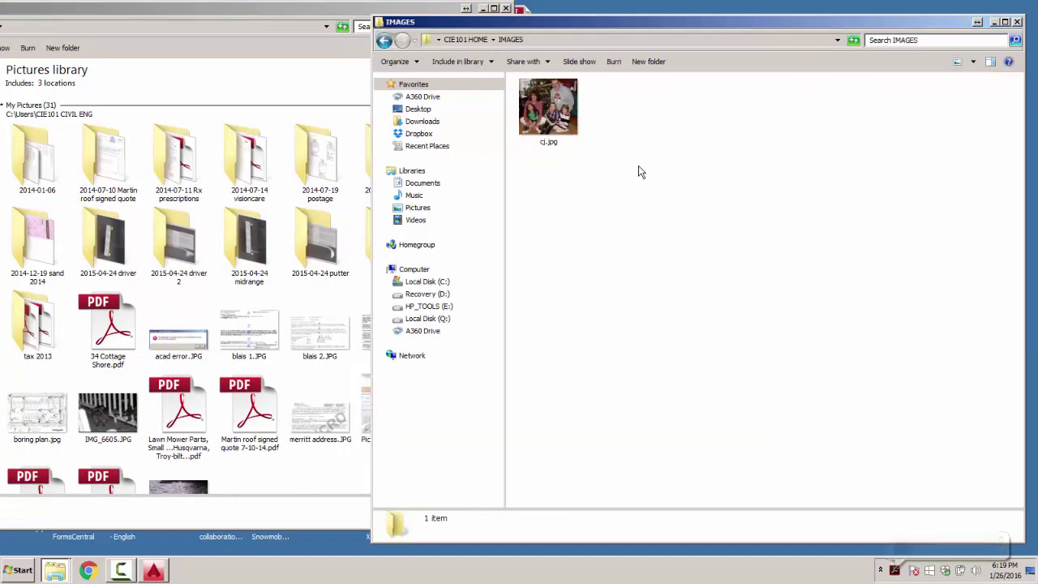
left_click(506, 9)
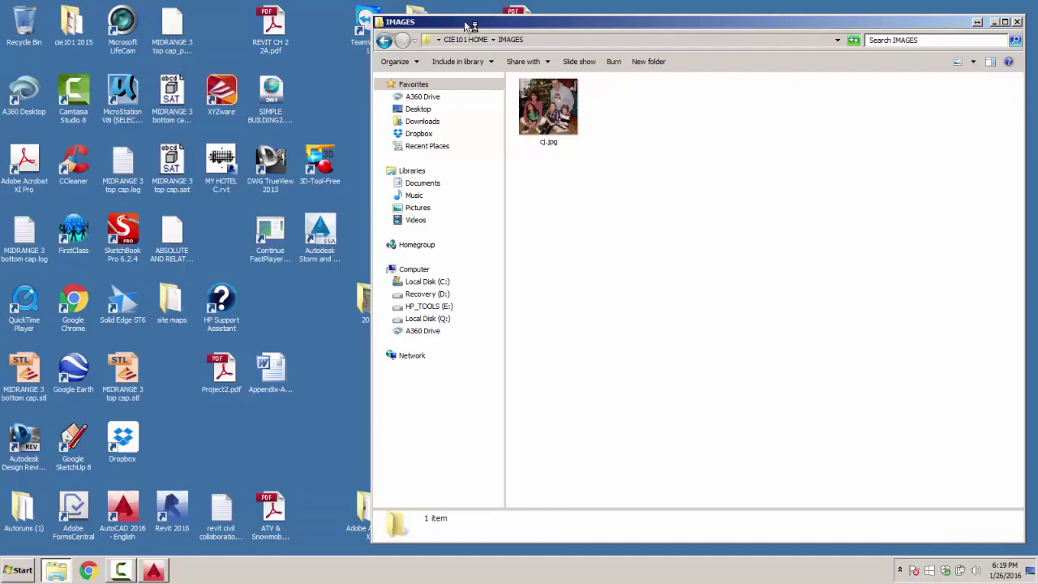
left_click(384, 40)
left_click(1017, 22)
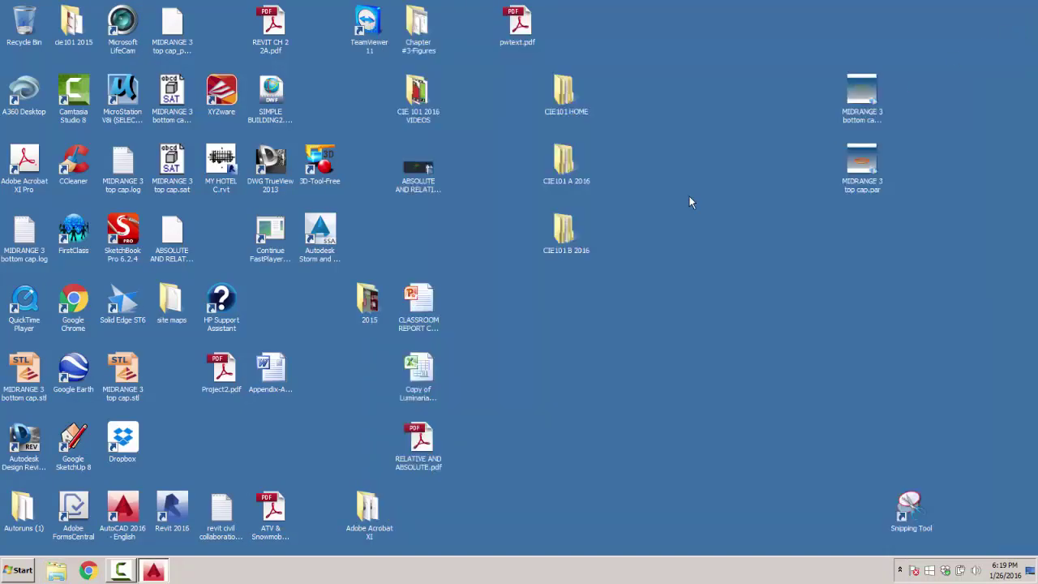
Step: Switch to AutoCAD, start attaching a reference file, and browse to the IMAGES folder inside CIE101 HOME on the Desktop
left_click(152, 571)
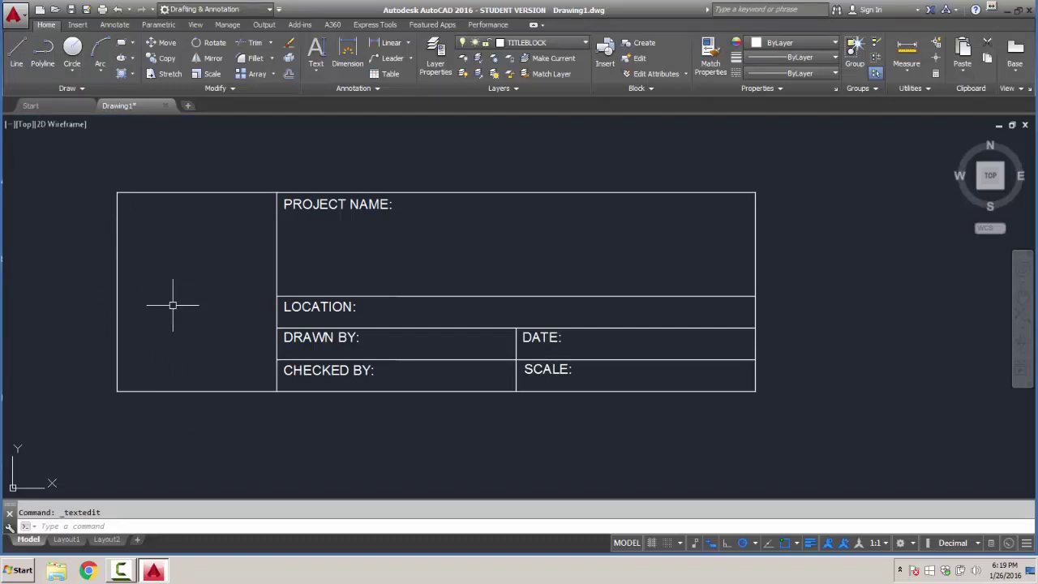
left_click(77, 24)
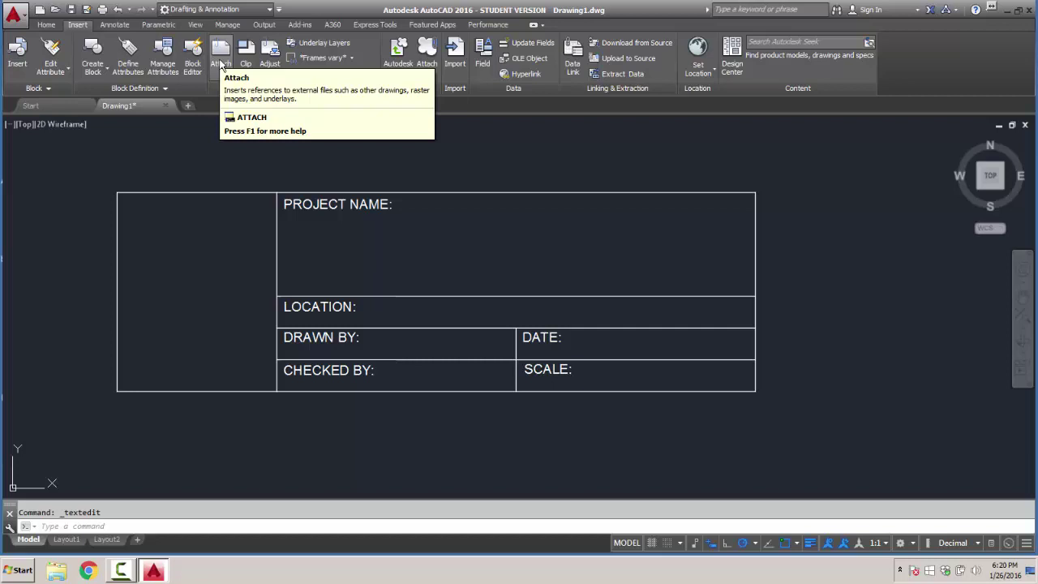
left_click(220, 61)
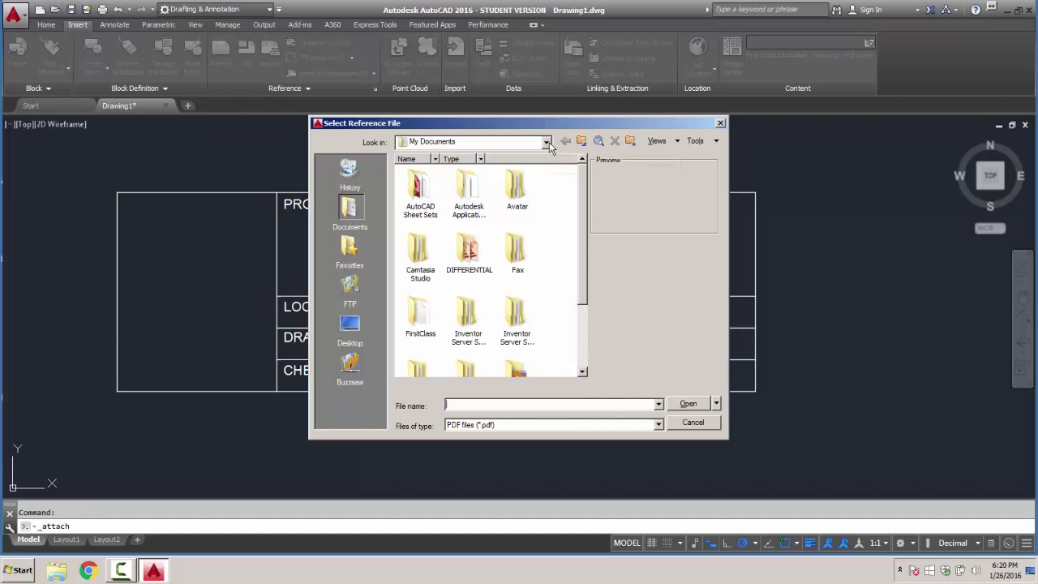
left_click(546, 142)
left_click(428, 156)
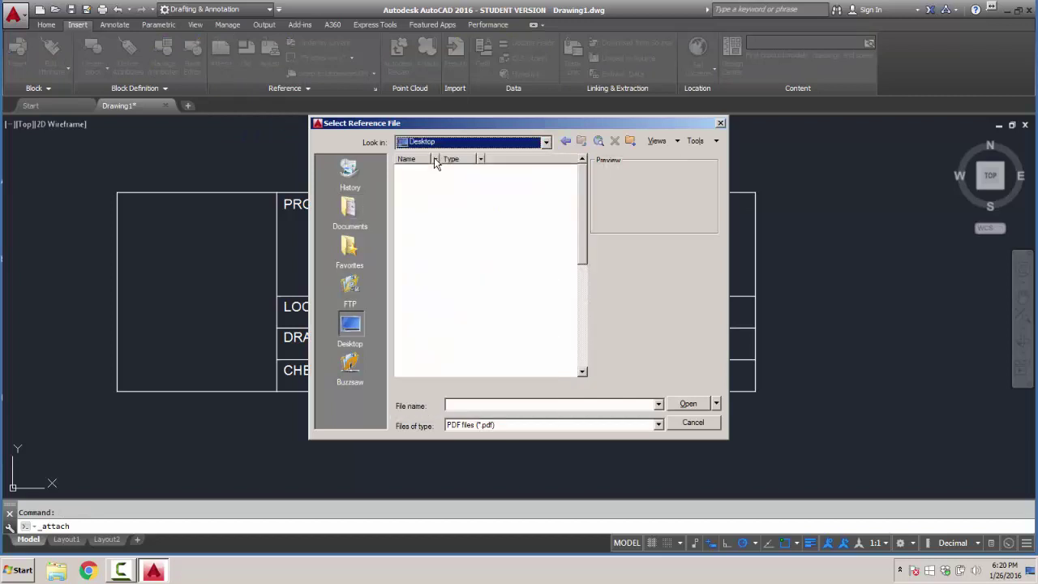
left_click_drag(580, 207, 581, 275)
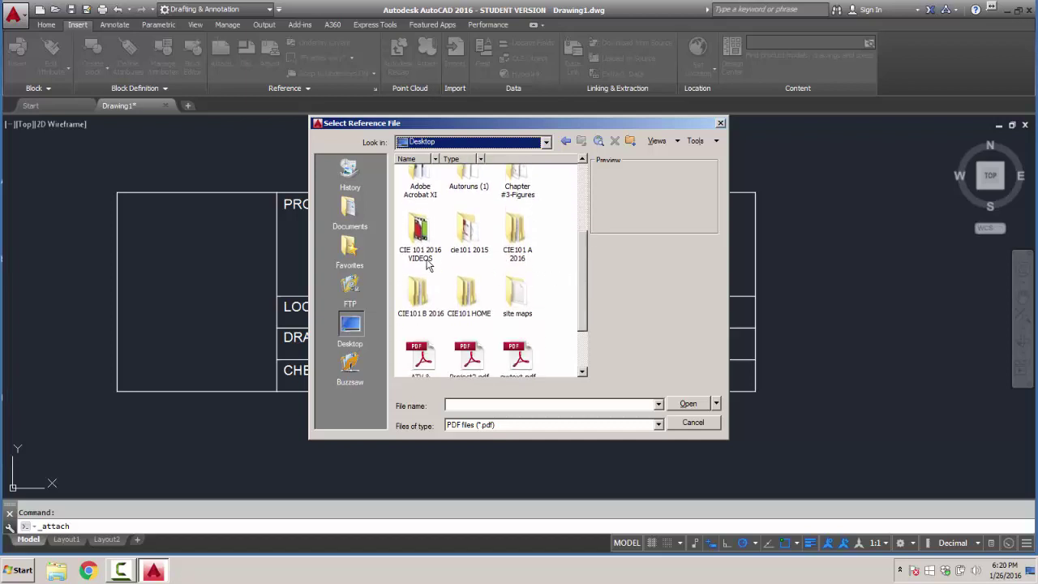
double_click(468, 302)
double_click(473, 194)
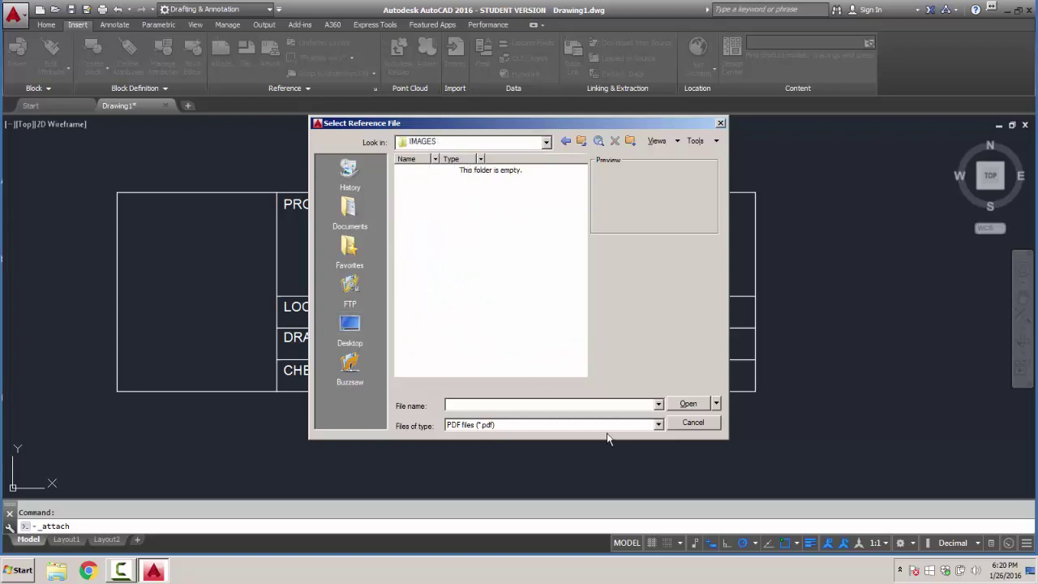
Step: Set the file type filter to all image files and open cj.jpg for attachment
left_click(658, 425)
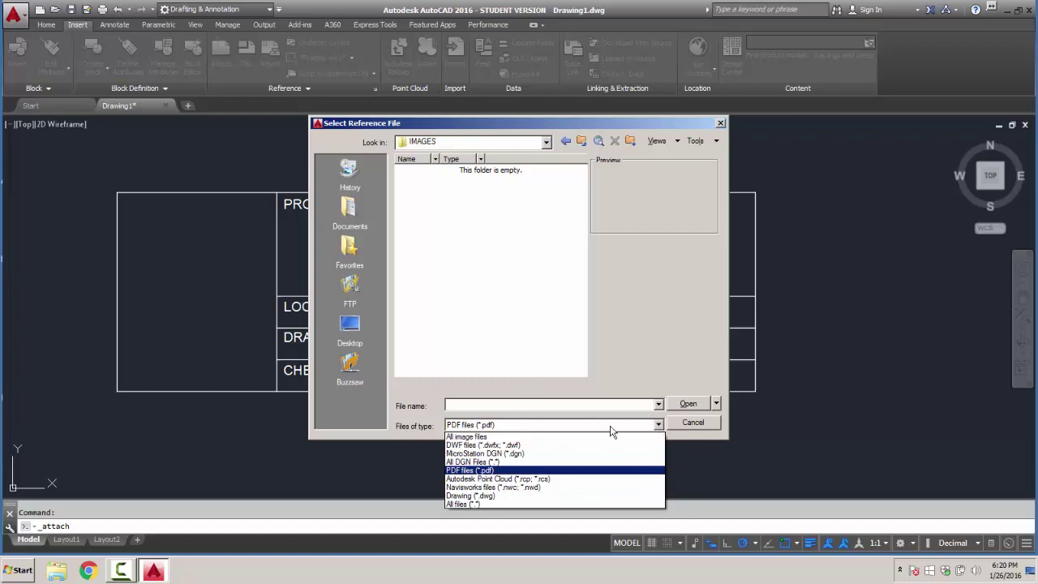
left_click(569, 436)
left_click(415, 186)
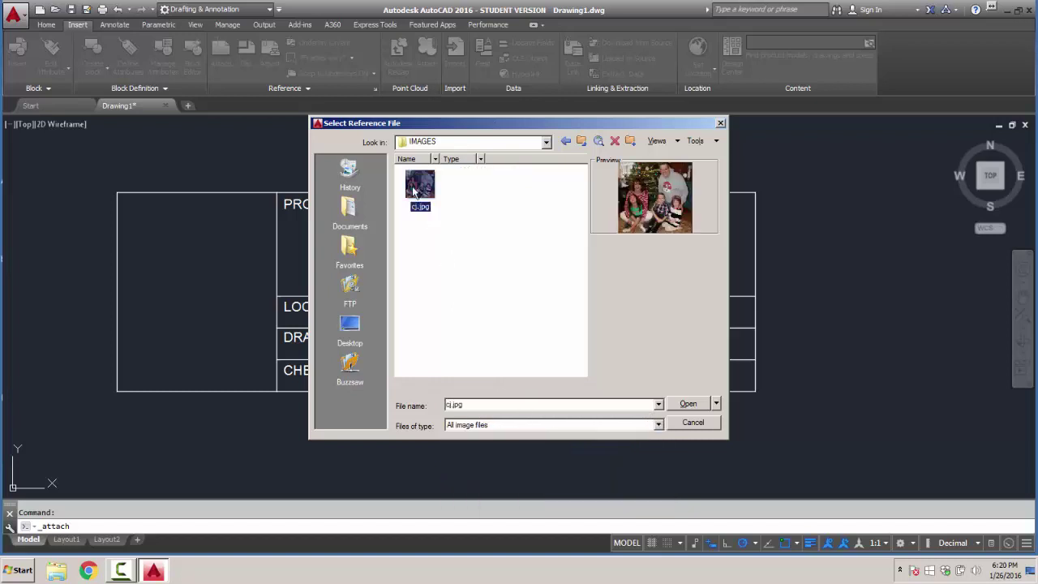
left_click(688, 404)
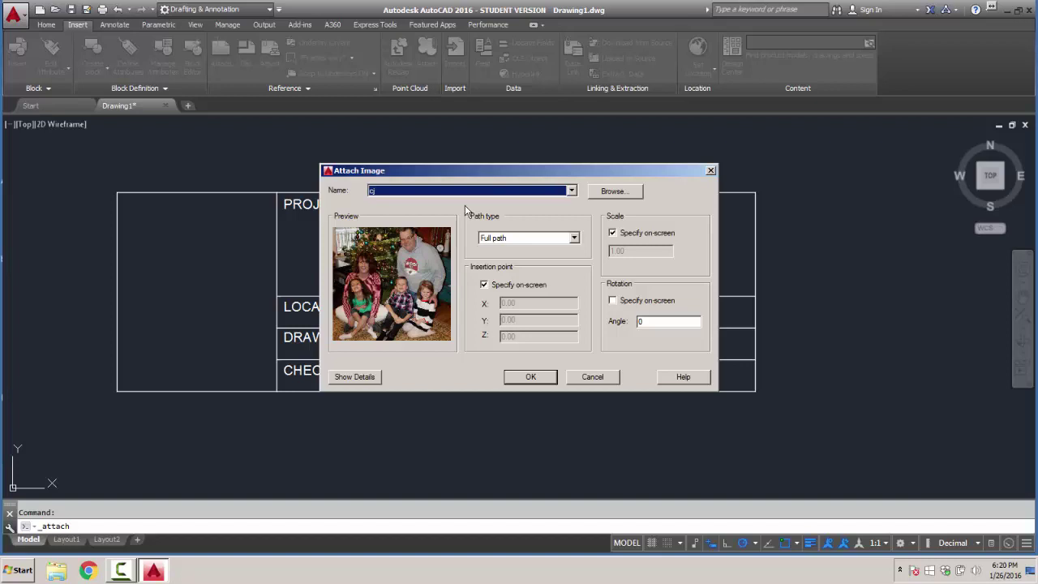
Step: Attach the cj image with insertion point and scale specified on-screen, placing it over the lower part of the title block's empty left cell
left_click(444, 187)
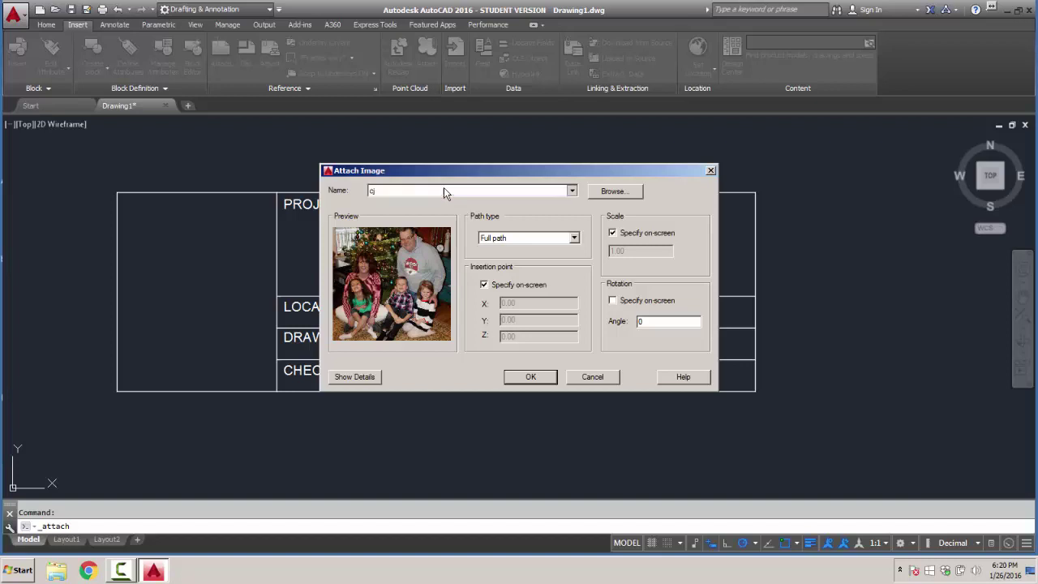
left_click(405, 198)
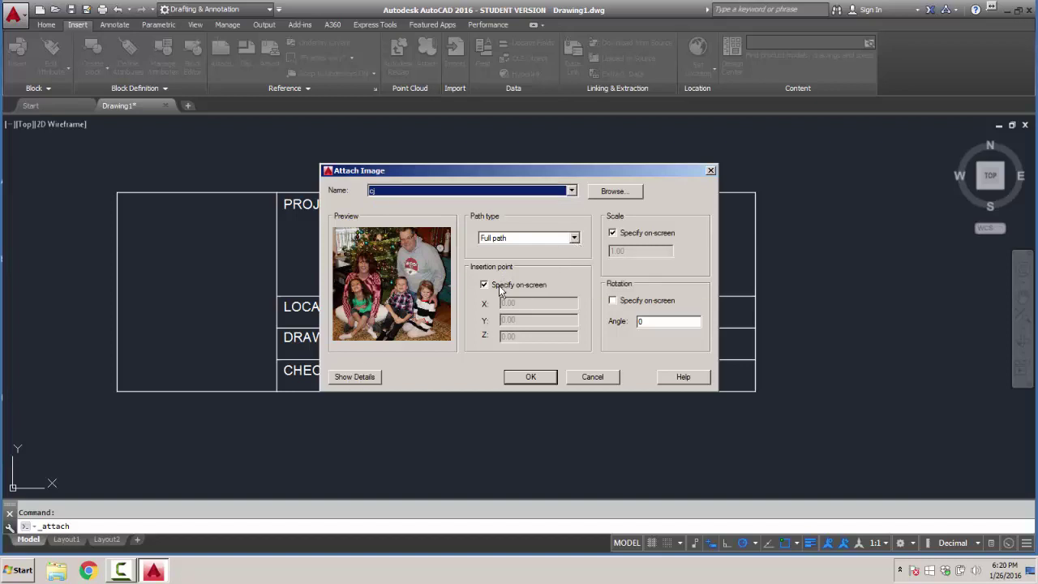
left_click(531, 377)
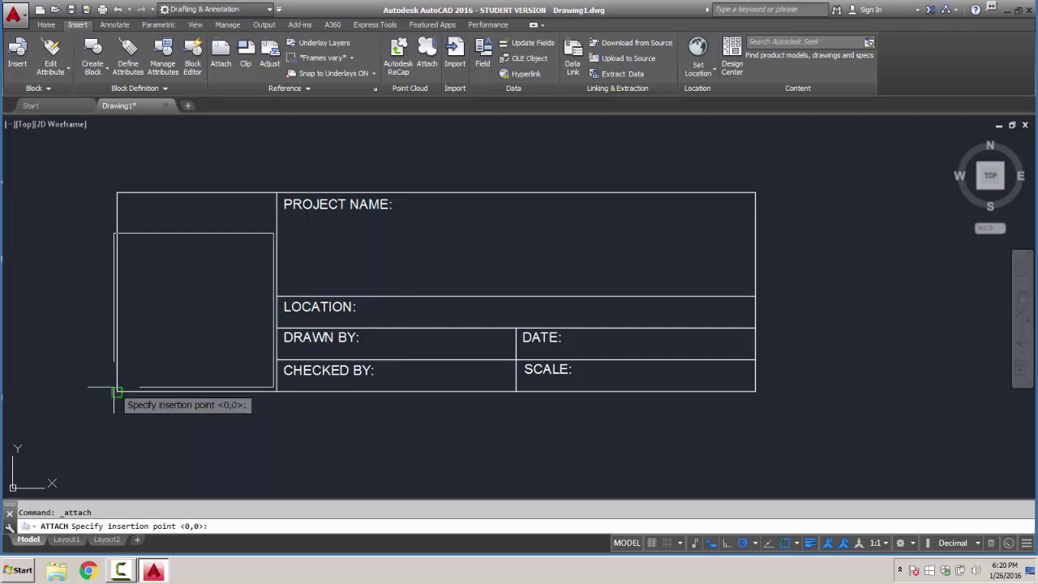
left_click(99, 379)
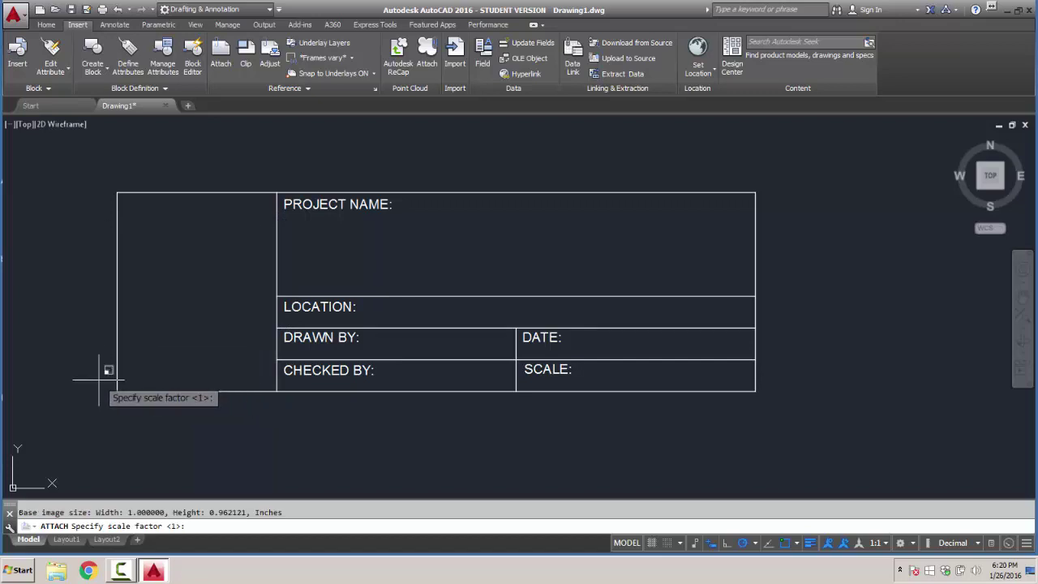
left_click(235, 378)
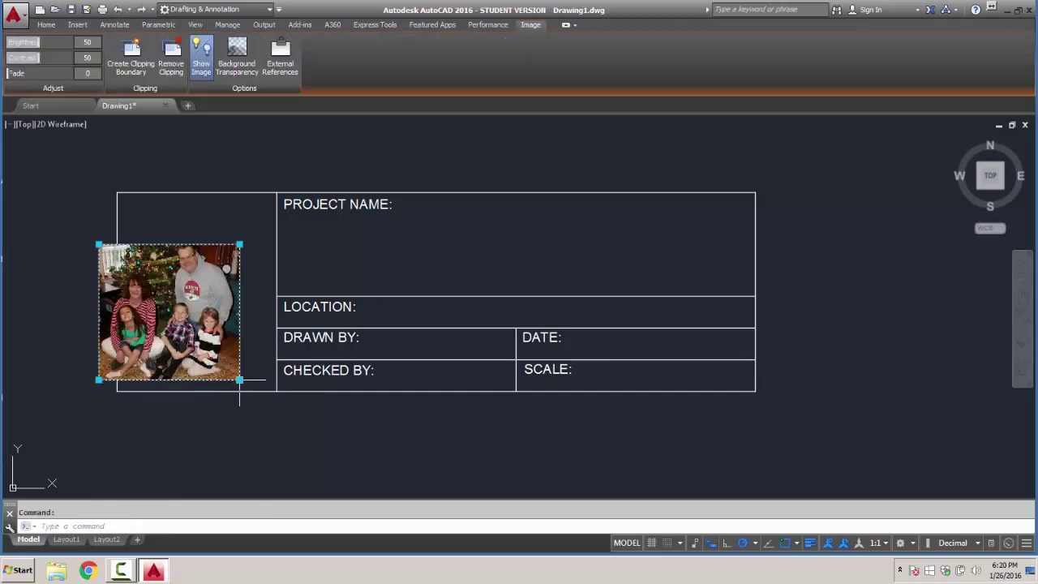
Step: Enlarge the image until its right edge meets the cell divider, and move it straight up to the title block's top border
left_click(239, 380)
left_click(276, 390)
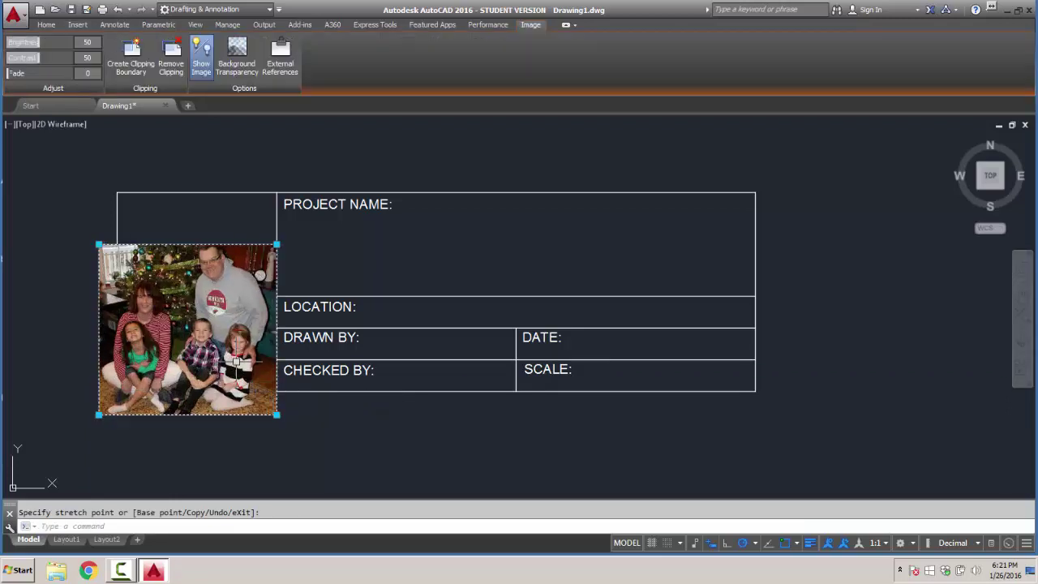
left_click(46, 25)
left_click(162, 45)
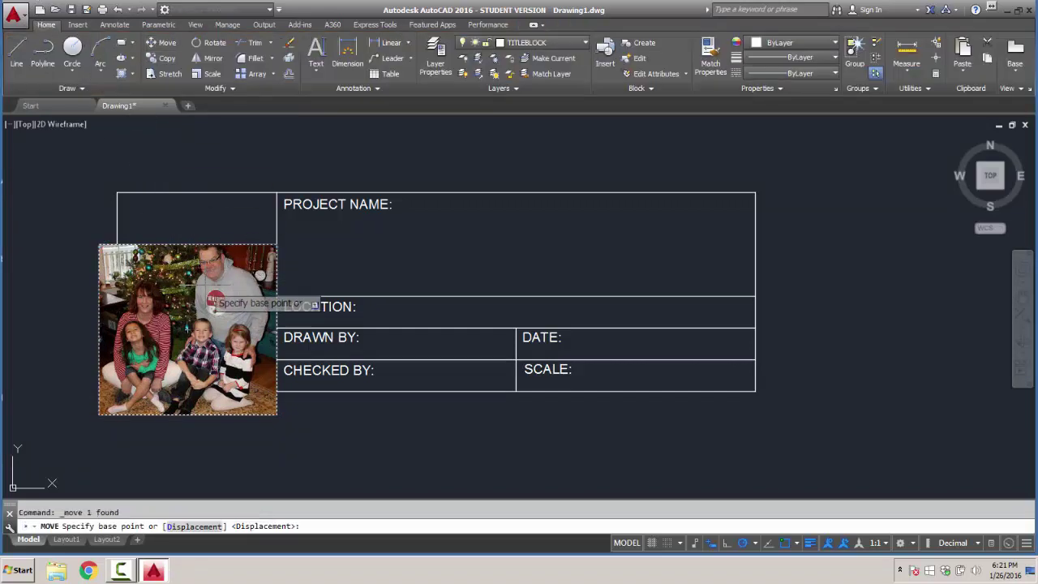
left_click(198, 282)
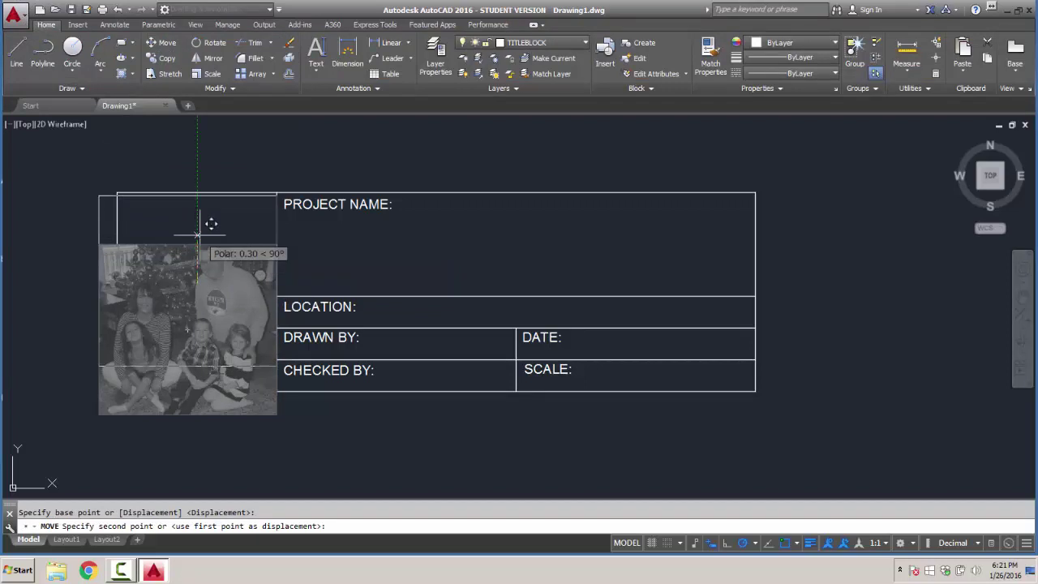
left_click(197, 231)
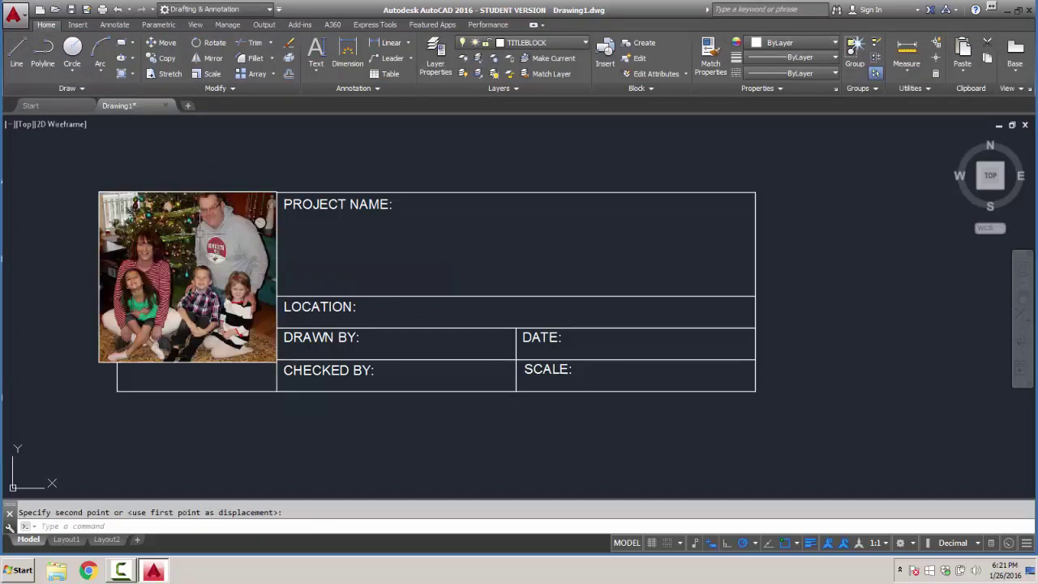
Step: Stretch the image's lower-left corner down to the title block's bottom border so the picture fills the full height
left_click(102, 363)
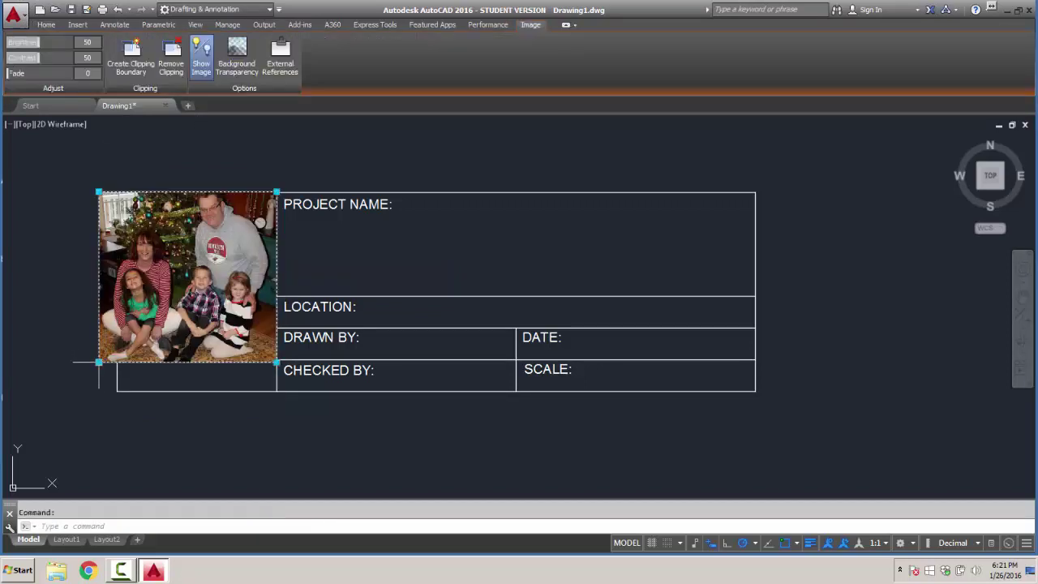
left_click(99, 363)
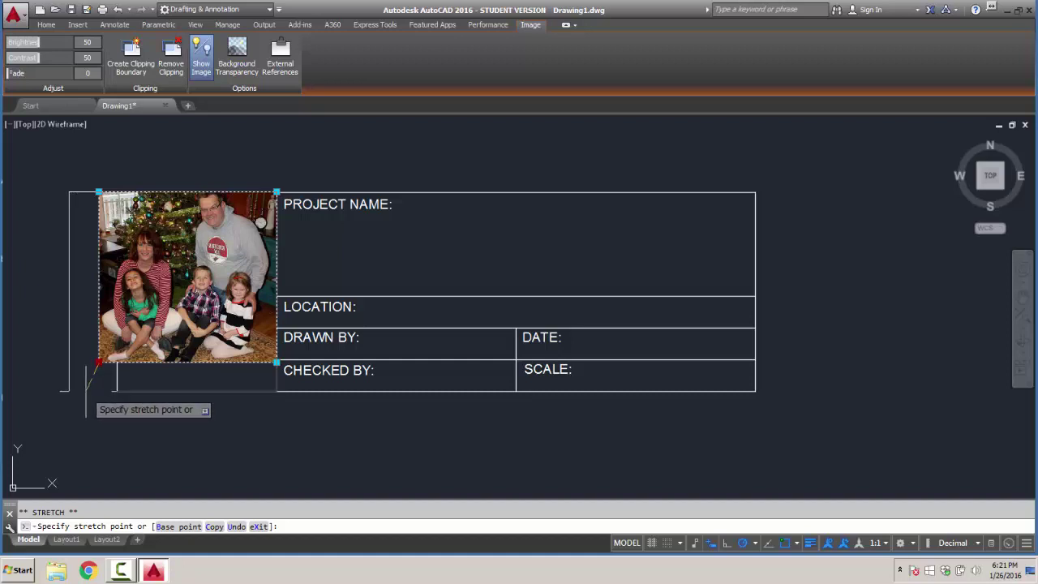
left_click(86, 391)
left_click(106, 415)
key("Escape")
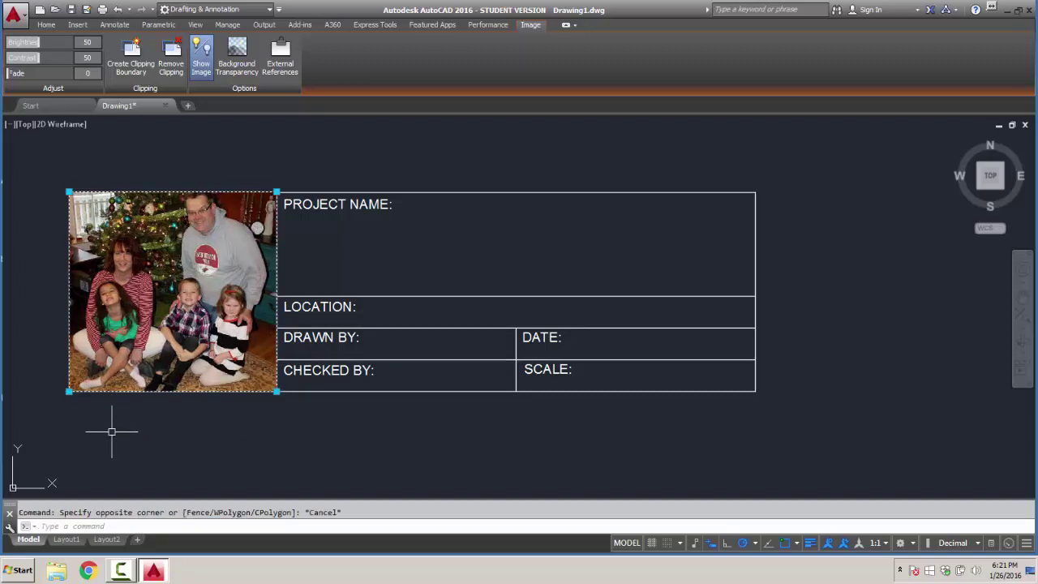
key("Escape")
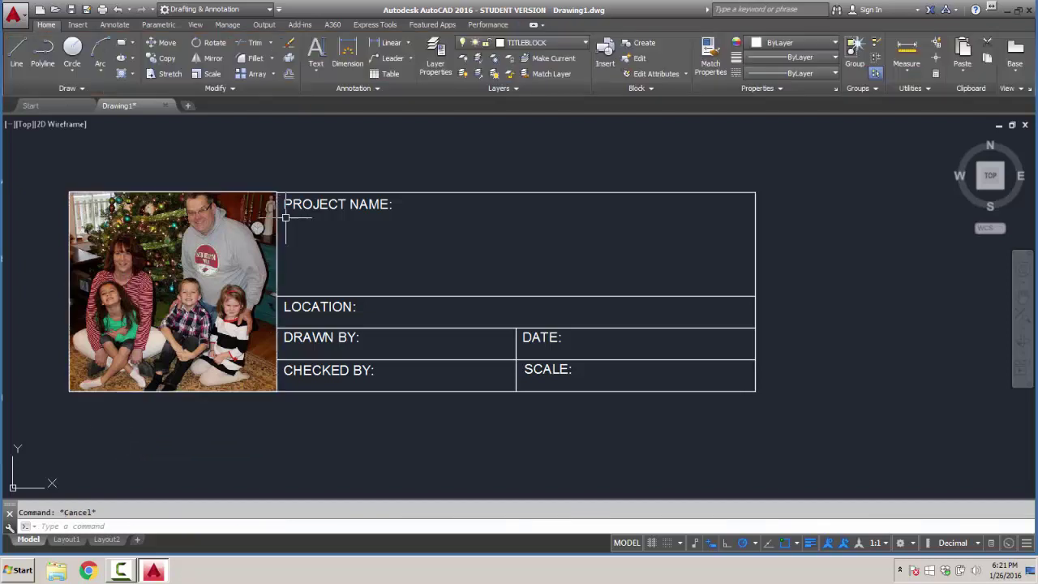
Step: Move the title block's left vertical border line out to the left edge of the image
left_click(112, 163)
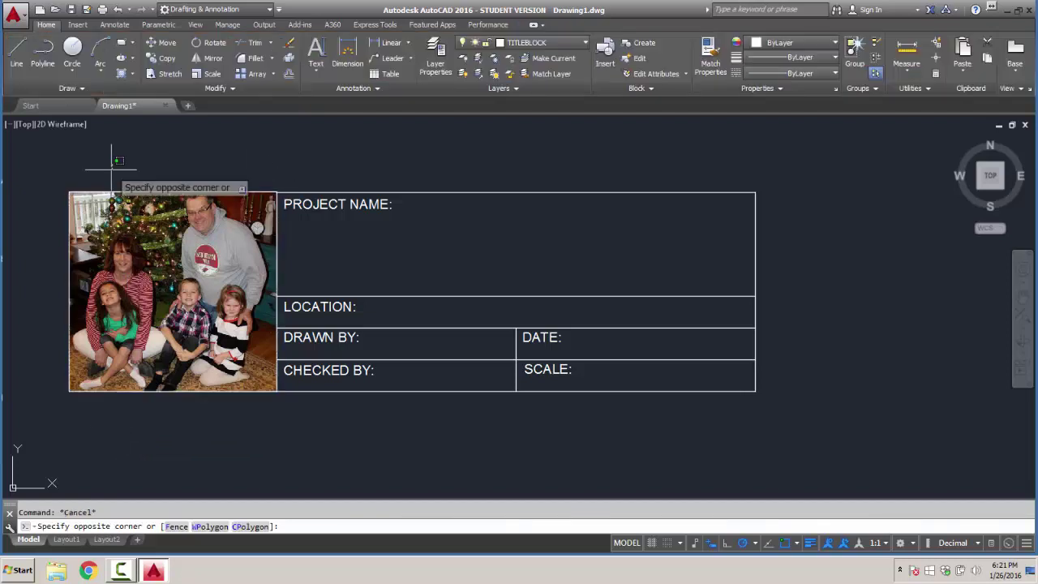
left_click(174, 439)
left_click(117, 292)
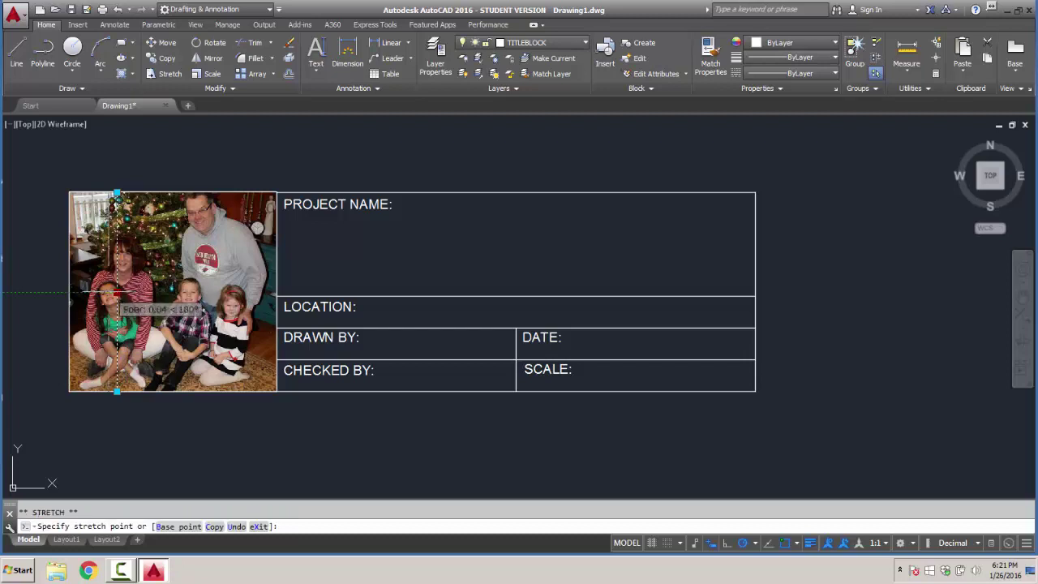
left_click(67, 292)
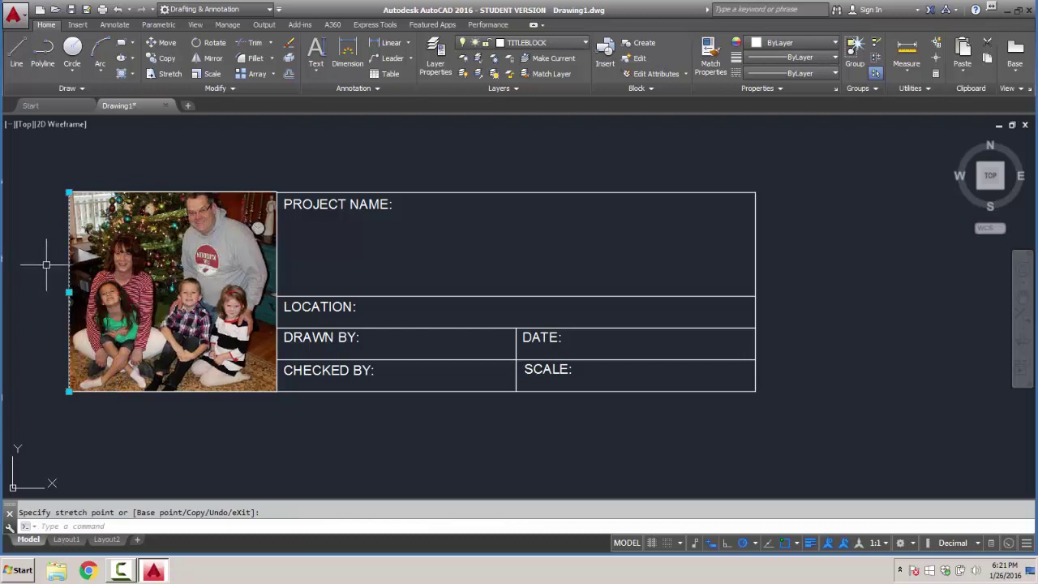
key("Escape")
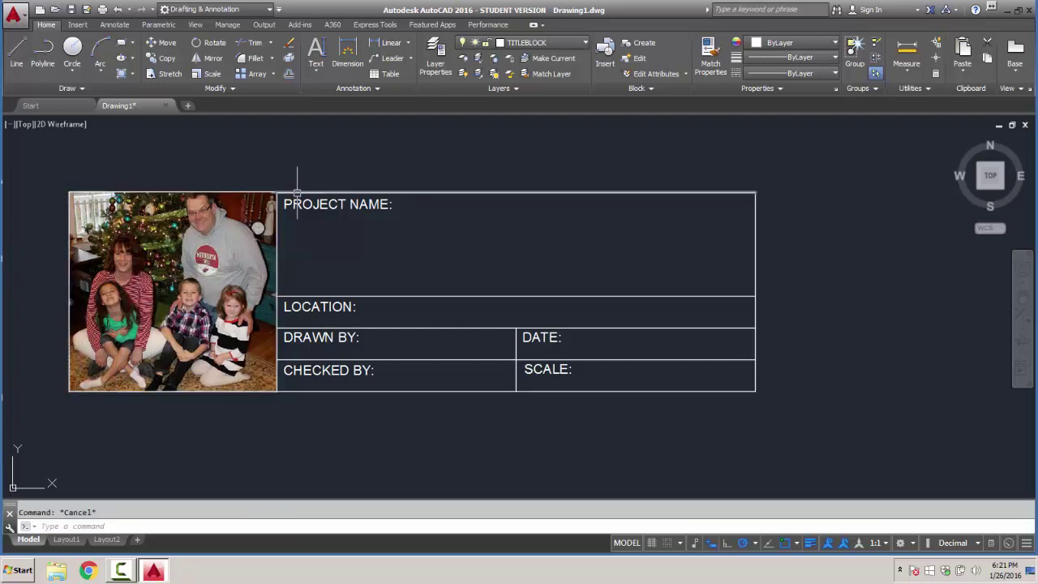
left_click(247, 192)
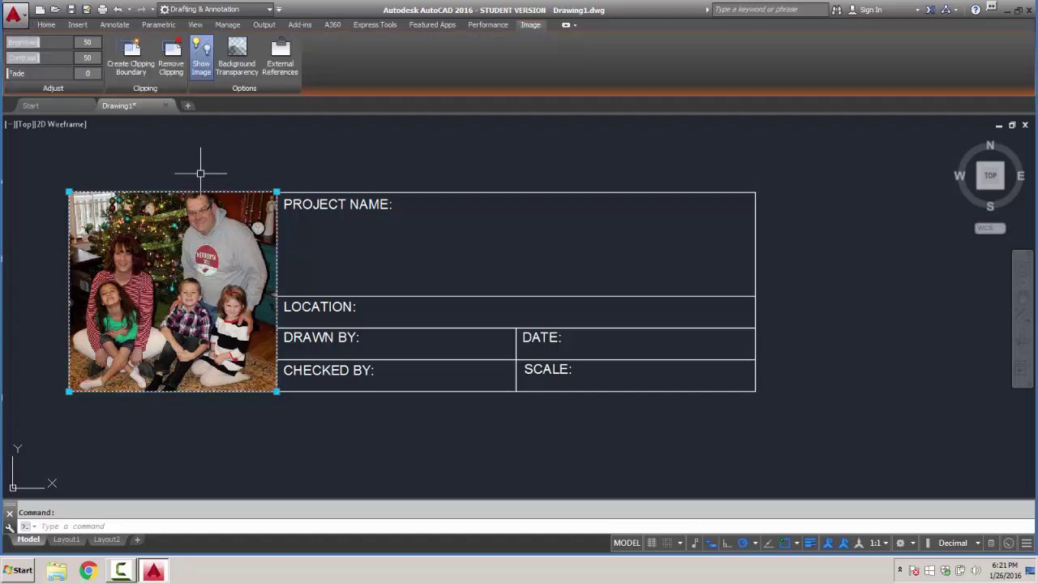
key("Escape")
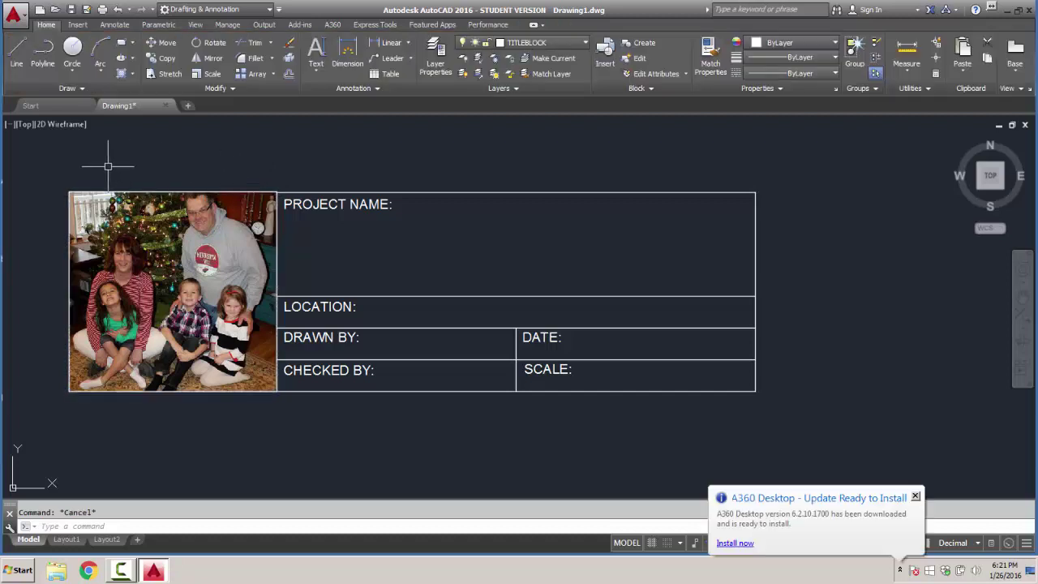
mouse_move(108, 166)
left_mouse_down()
mouse_move(179, 213)
mouse_move(292, 225)
mouse_move(286, 154)
left_mouse_up()
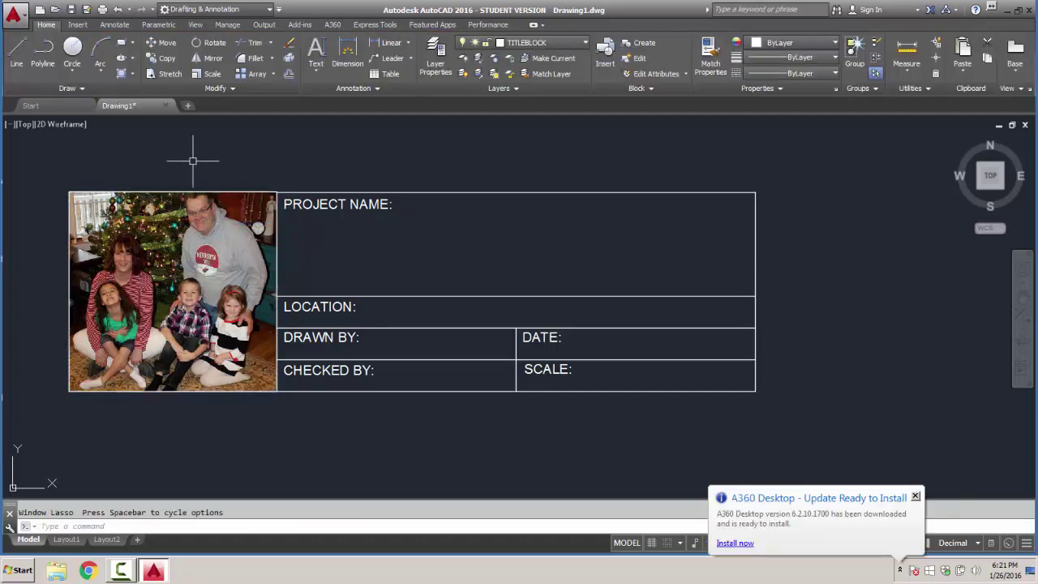
left_click(137, 188)
key("Escape")
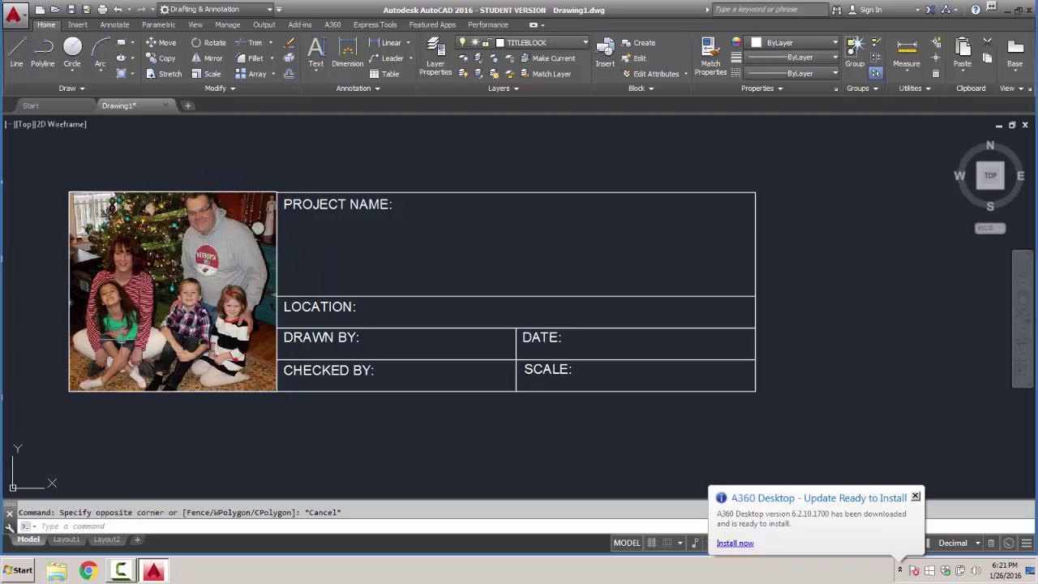
left_click(80, 393)
key("Escape")
Step: Move the image out of its cell into the empty space to the right of the title block
left_click(91, 392)
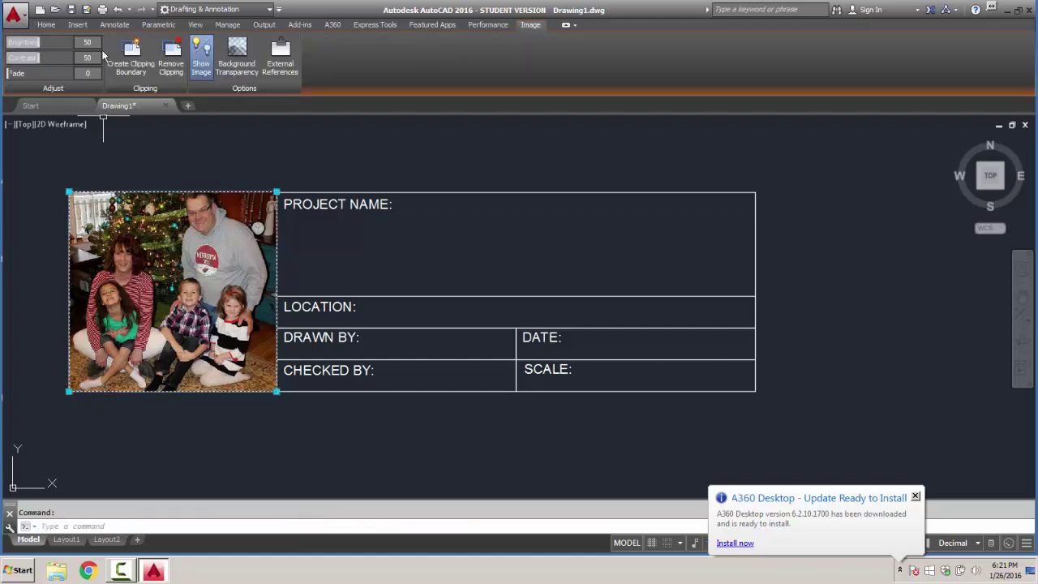
left_click(47, 25)
left_click(160, 43)
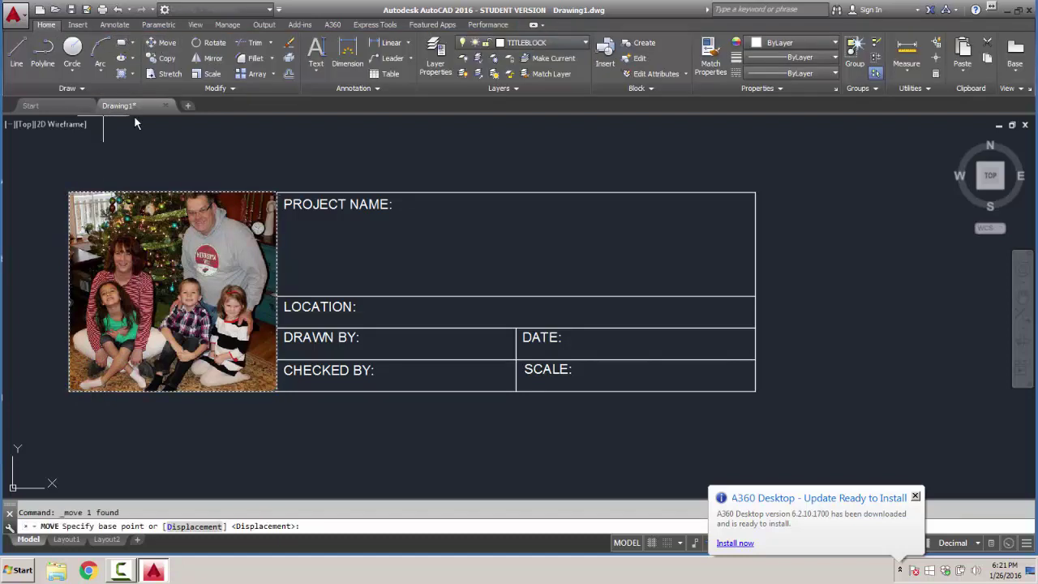
left_click(153, 263)
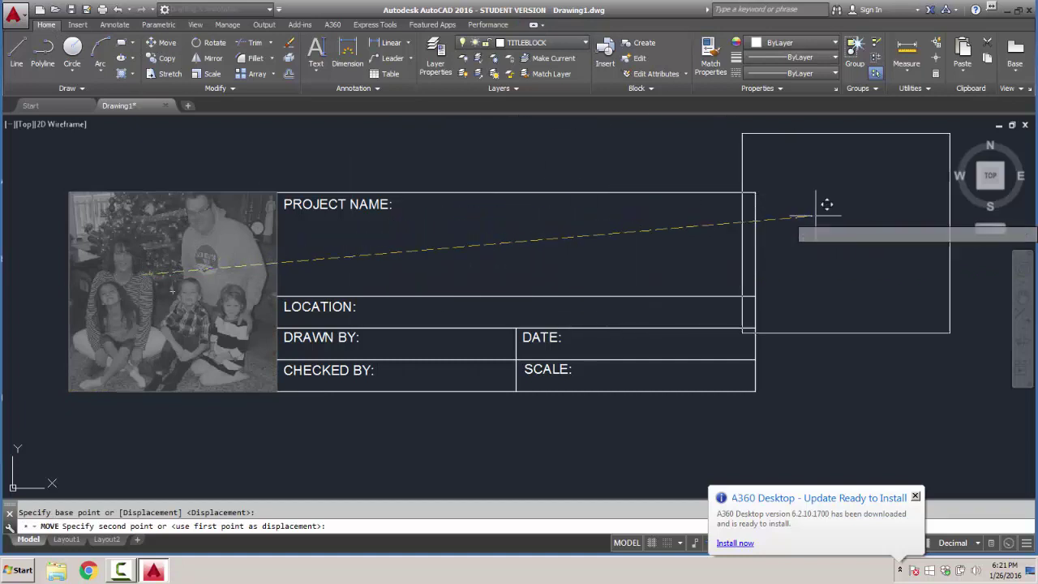
left_click(852, 214)
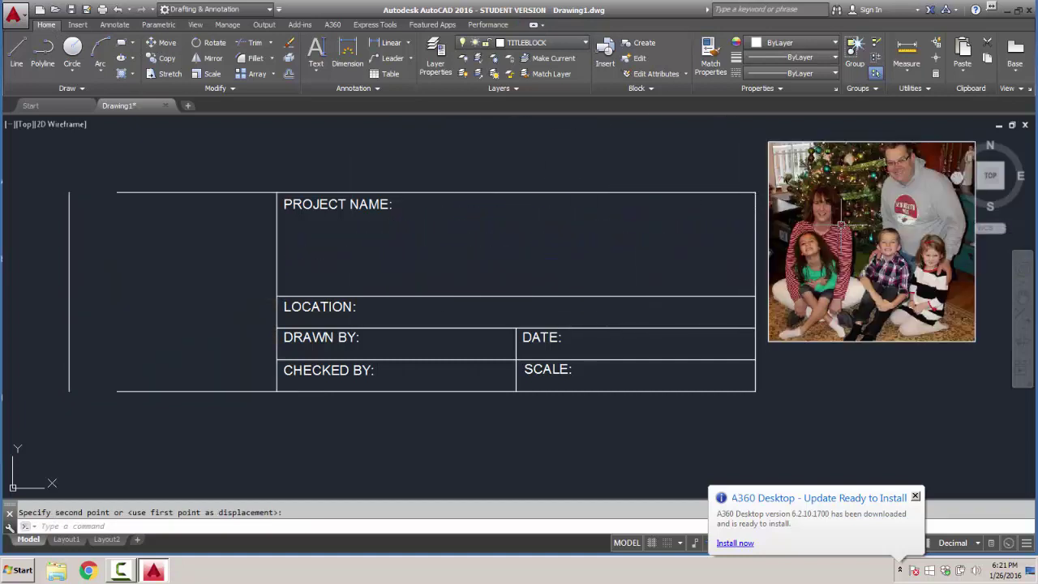
Step: Stretch the left end of the cell's top border line to the upper endpoint of the left border
left_click(122, 195)
left_click(118, 193)
left_click(70, 192)
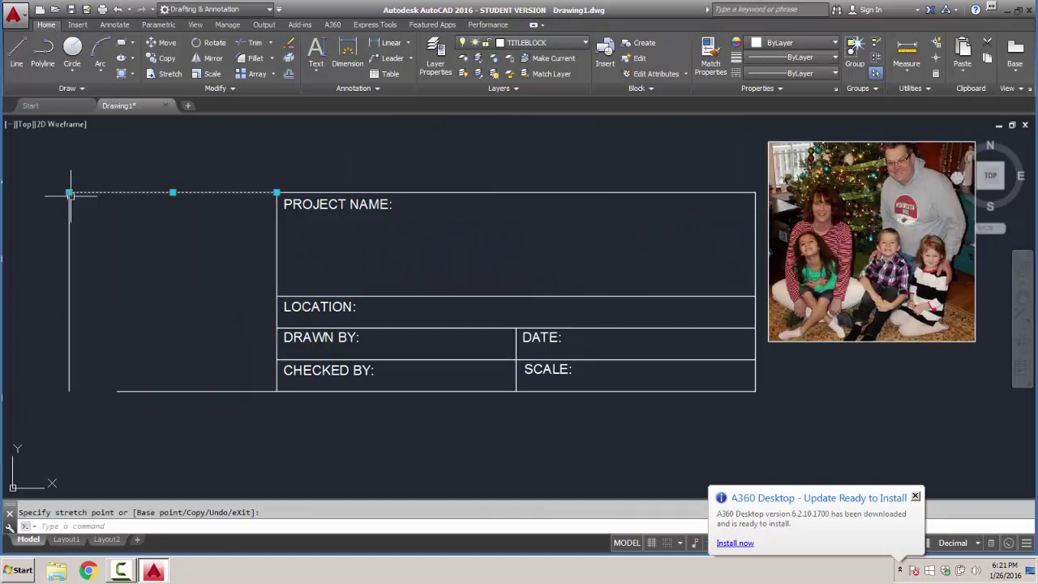
Step: Stretch the left end of the title block's bottom border line to the lower endpoint of the left border
left_click(113, 392)
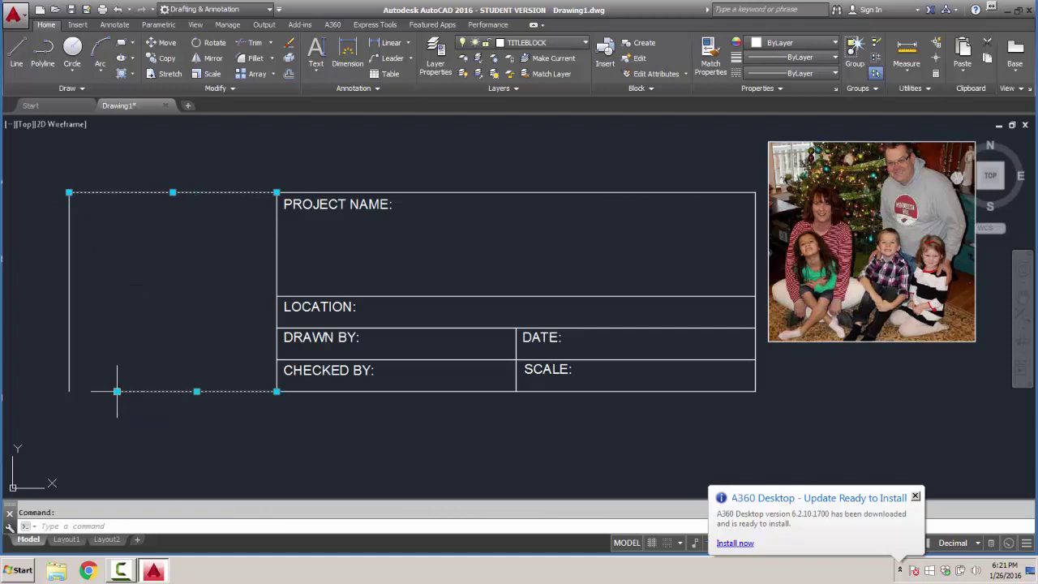
left_click(117, 392)
left_click(69, 391)
key("Escape")
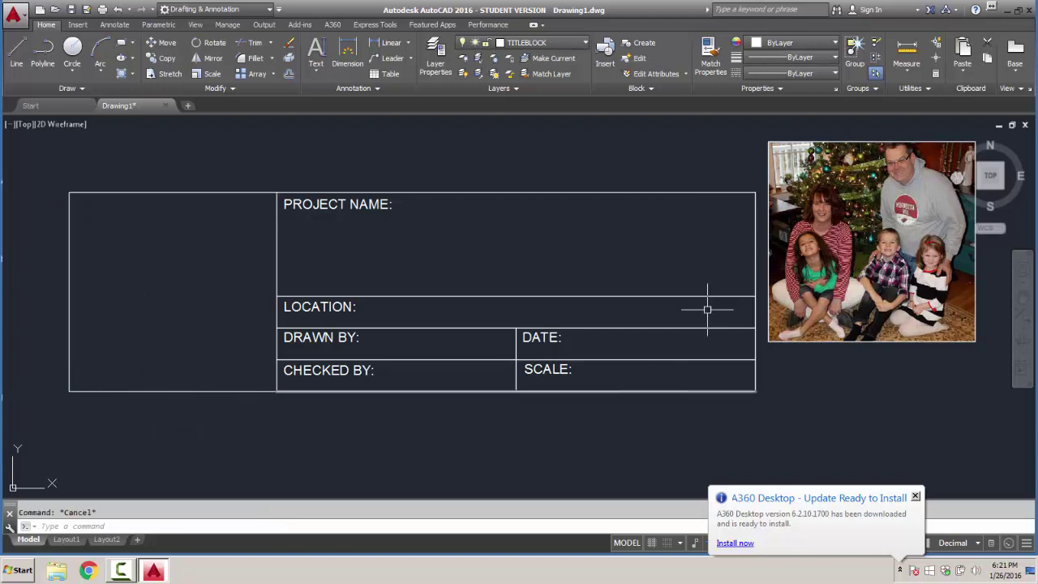
Step: Move the image from beside the title block back into the empty left cell
left_click(766, 197)
right_click(769, 200)
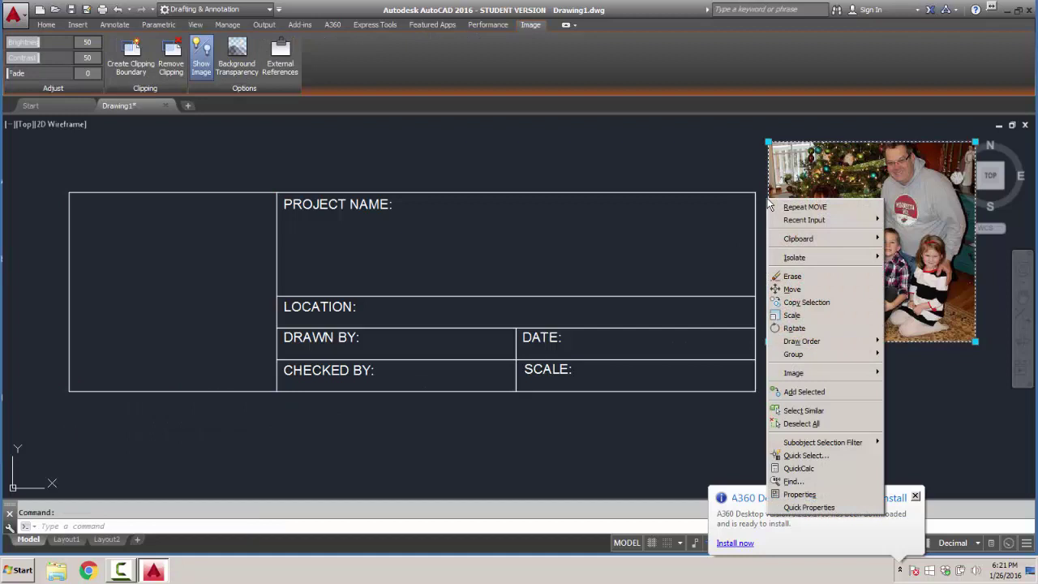
left_click(807, 290)
left_click(843, 253)
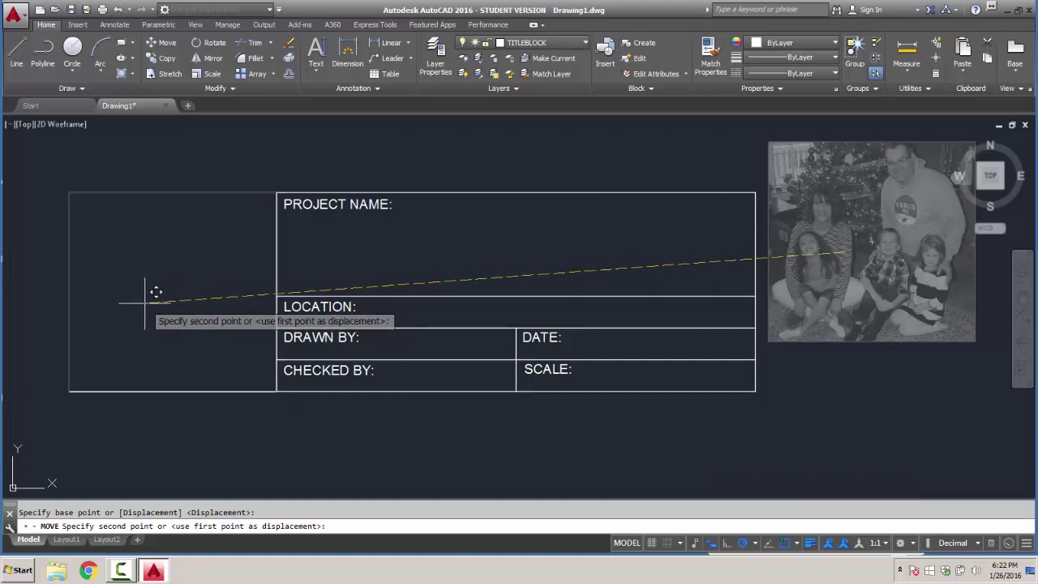
left_click(146, 302)
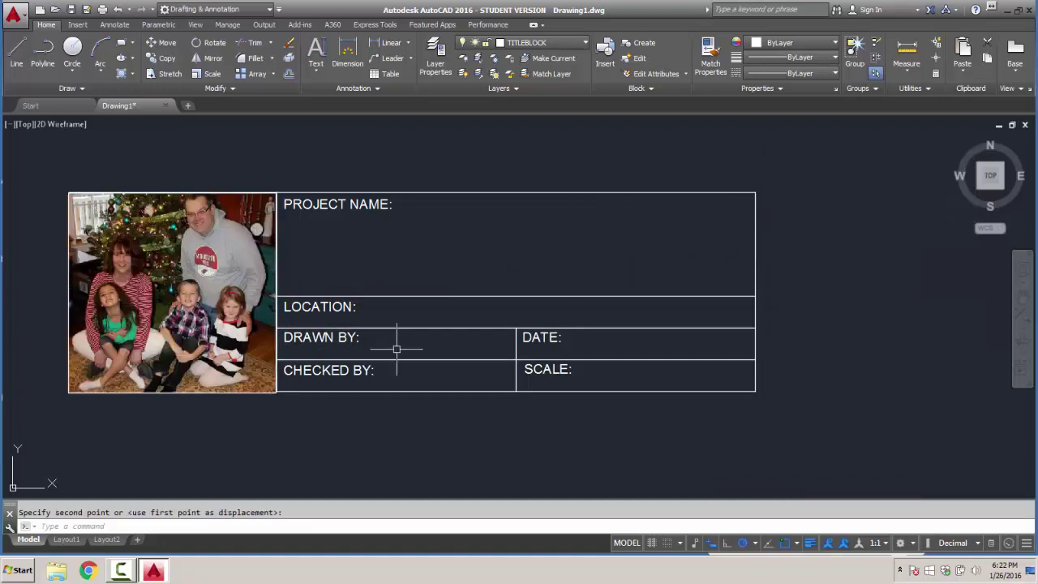
key("Escape")
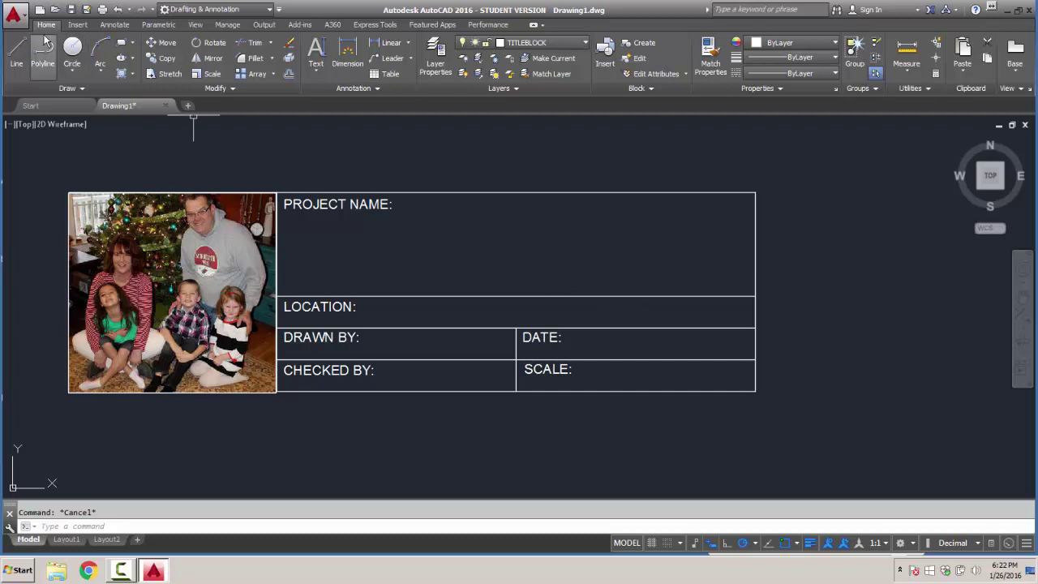
Step: Save the drawing as TITLEBLOCK in the HOMEWORK folder inside CIE101 HOME on the Desktop
left_click(15, 14)
left_click(38, 144)
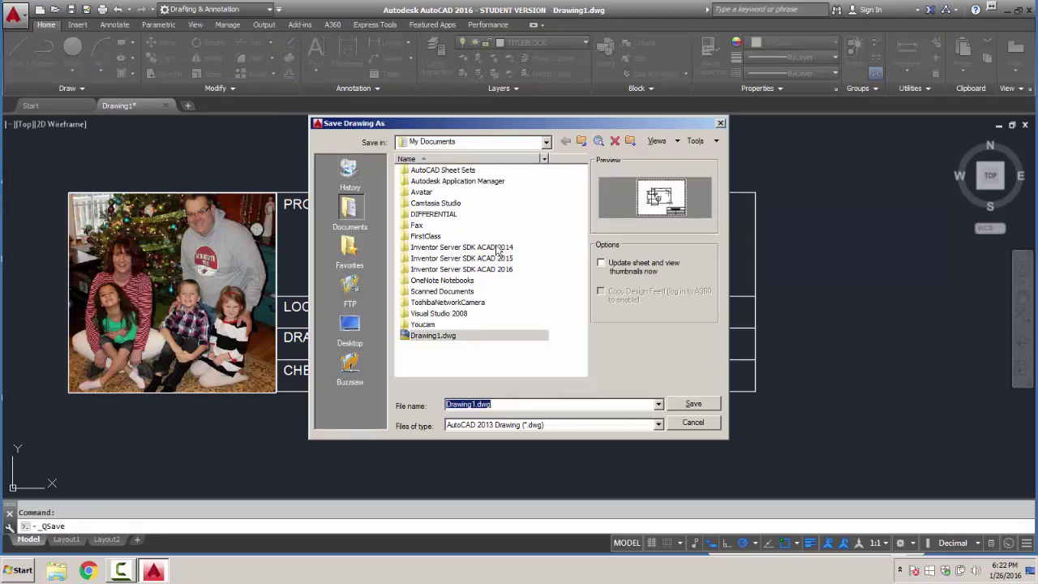
left_click(546, 142)
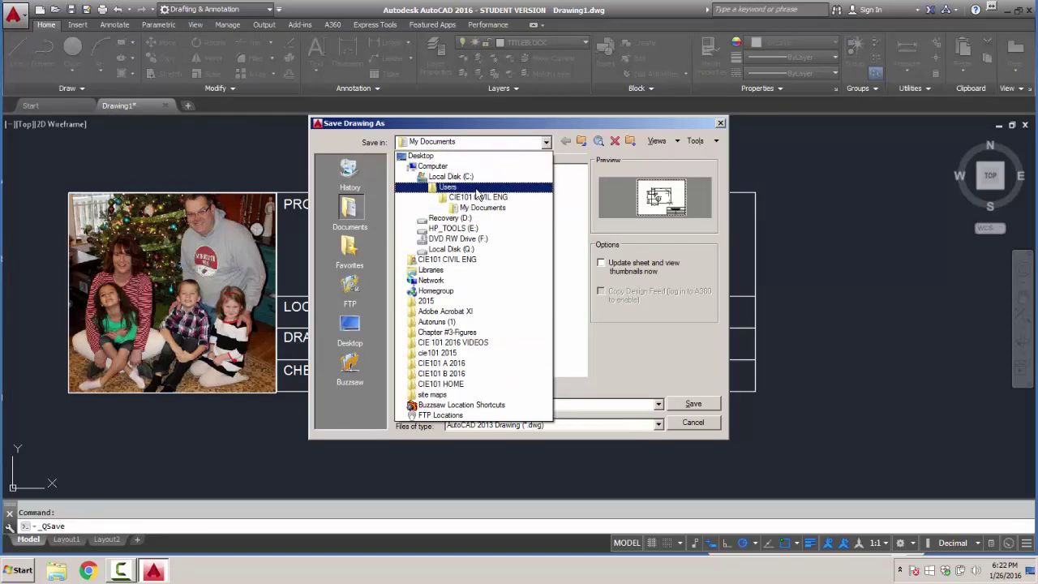
left_click(434, 152)
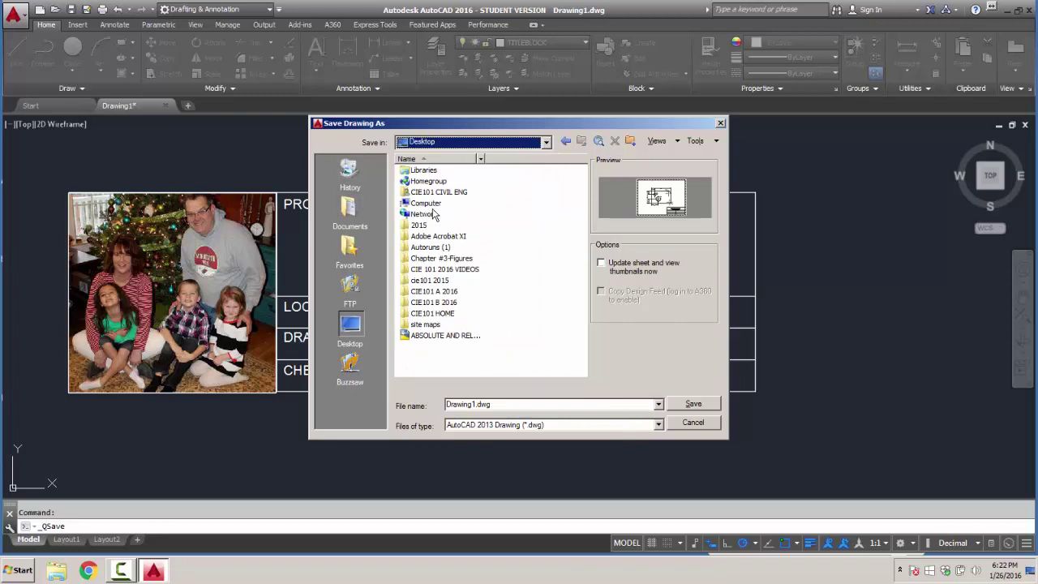
double_click(423, 315)
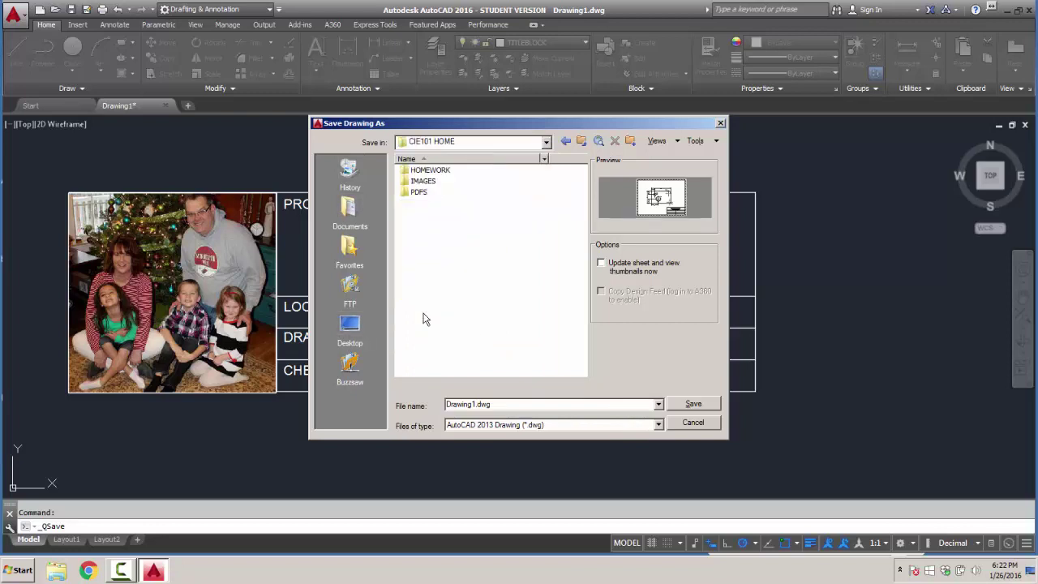
double_click(422, 171)
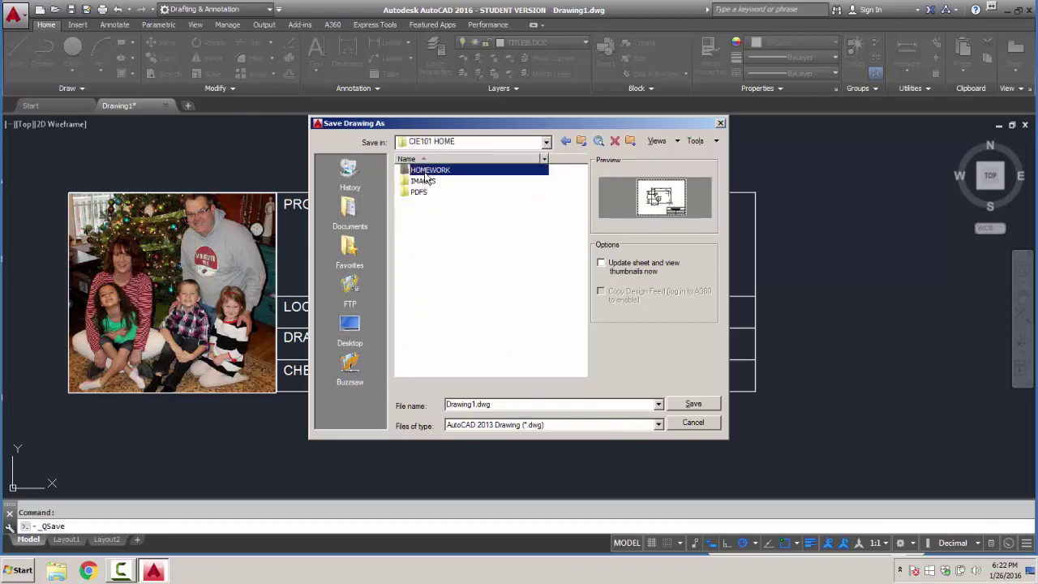
left_click(476, 403)
left_click_drag(476, 403, 397, 413)
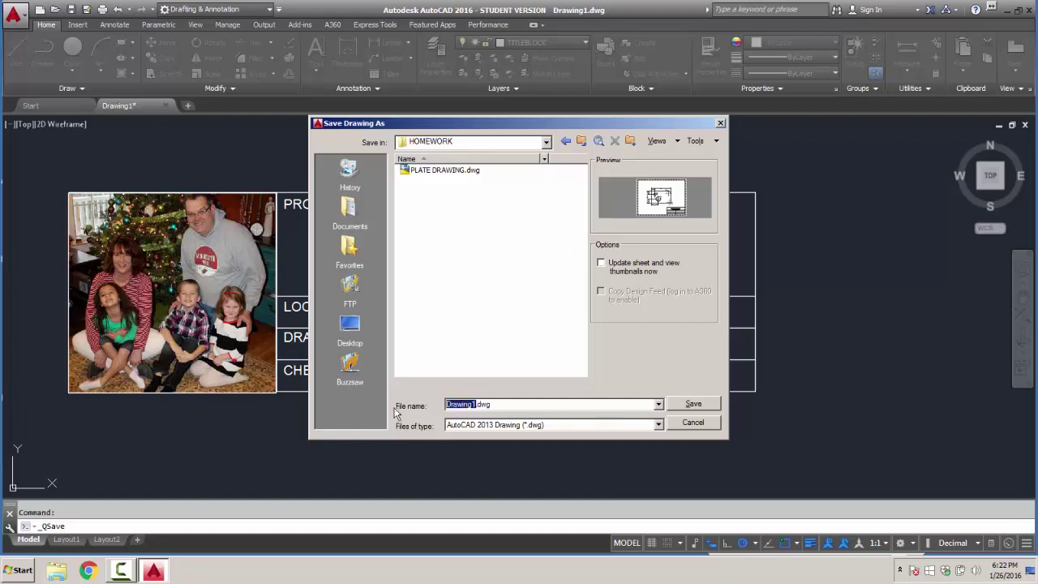
type("TITLEBLOCK")
key("Return")
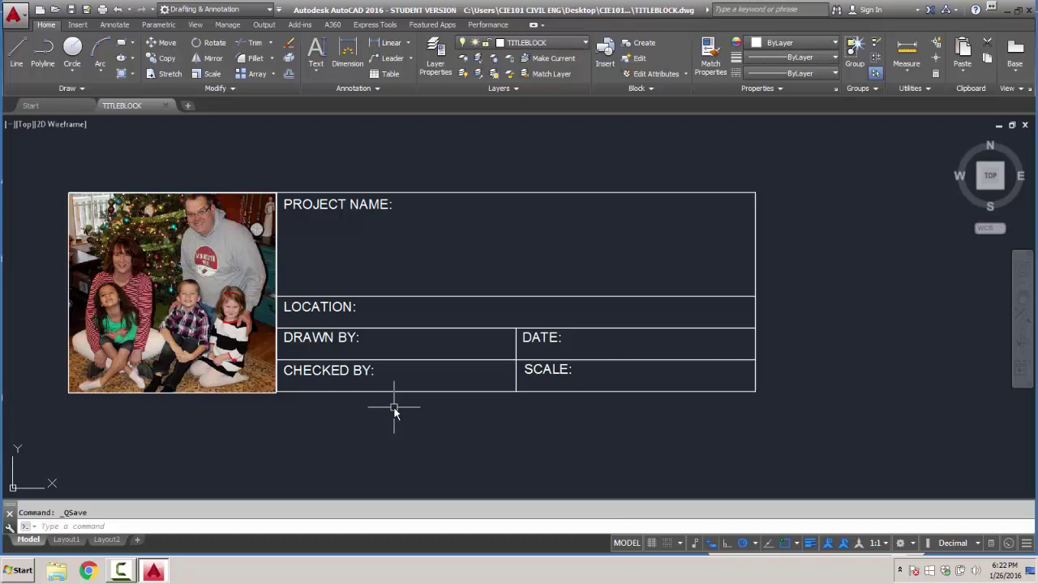
Step: Start an attribute definition with the tag SCALE, the prompt SCALE? and the default value FULL
type("ATTDEF")
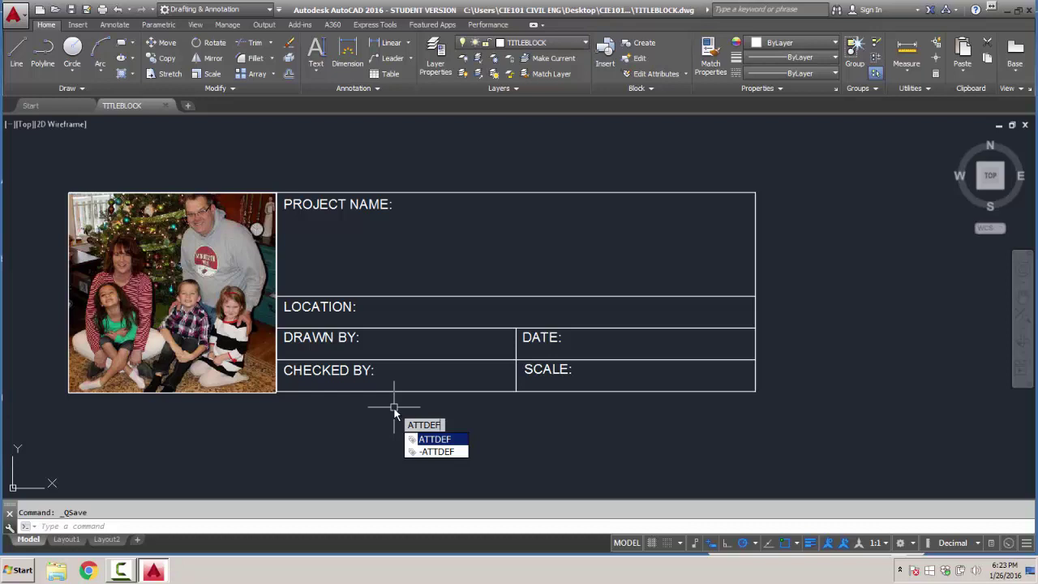
key("Return")
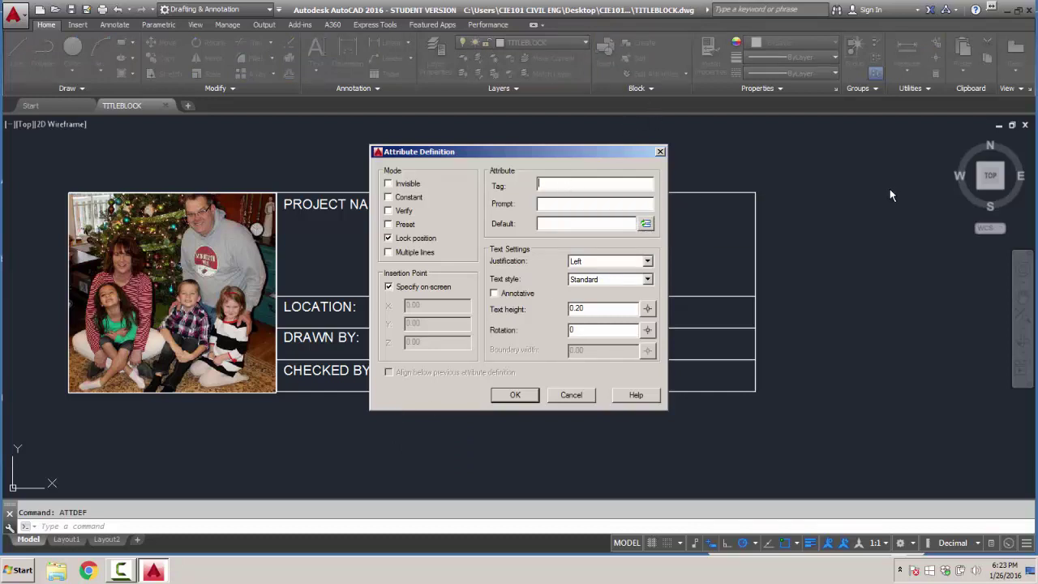
type("SCALE")
key("Tab")
type("SCALE?")
left_click(592, 227)
type("FULL")
Step: Give the SCALE attribute middle center justification and a text height of 0.8, and place it in the SCALE cell
left_click(647, 262)
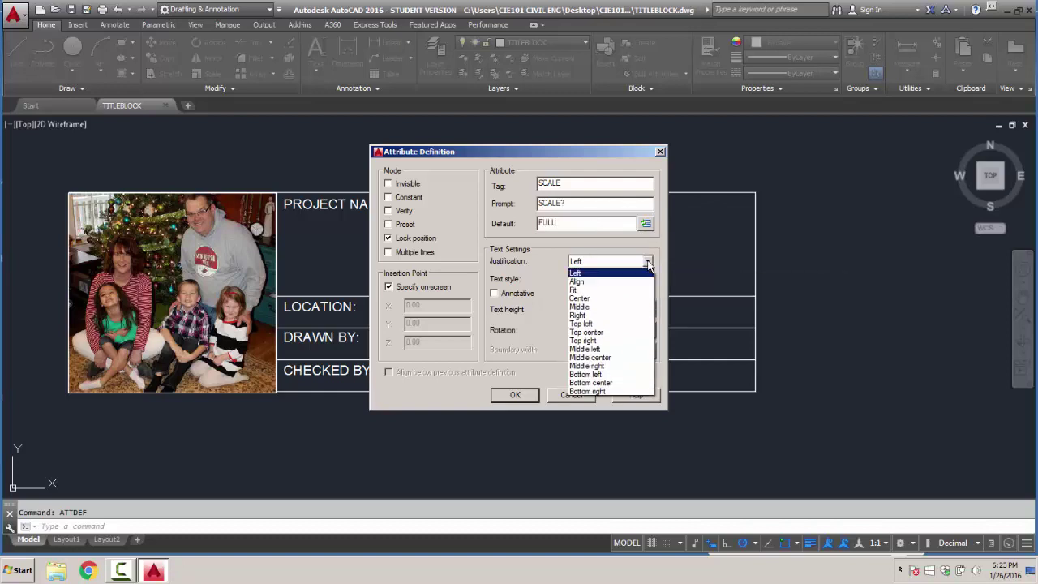
left_click(597, 360)
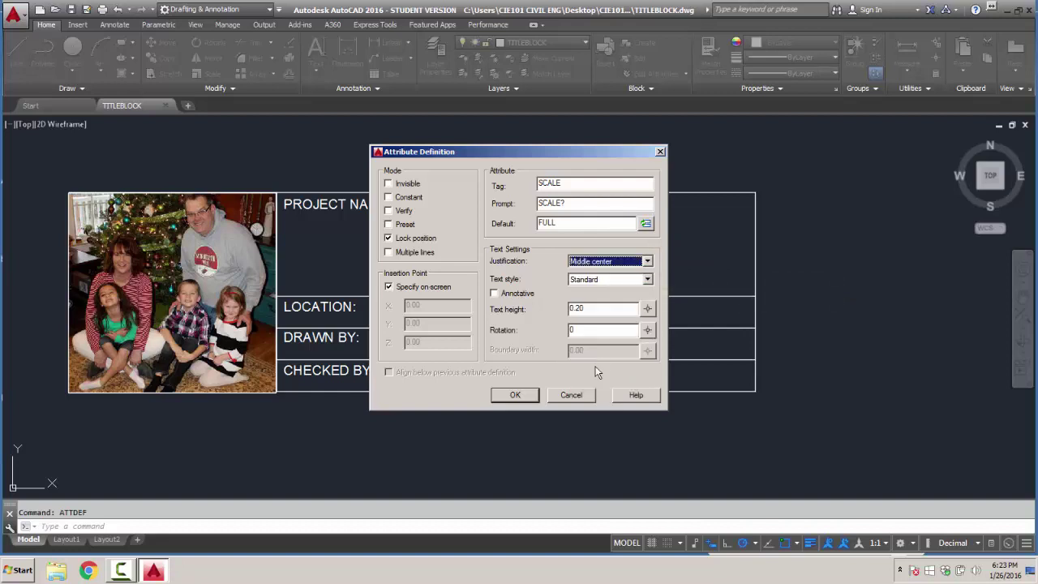
left_click_drag(592, 309, 556, 316)
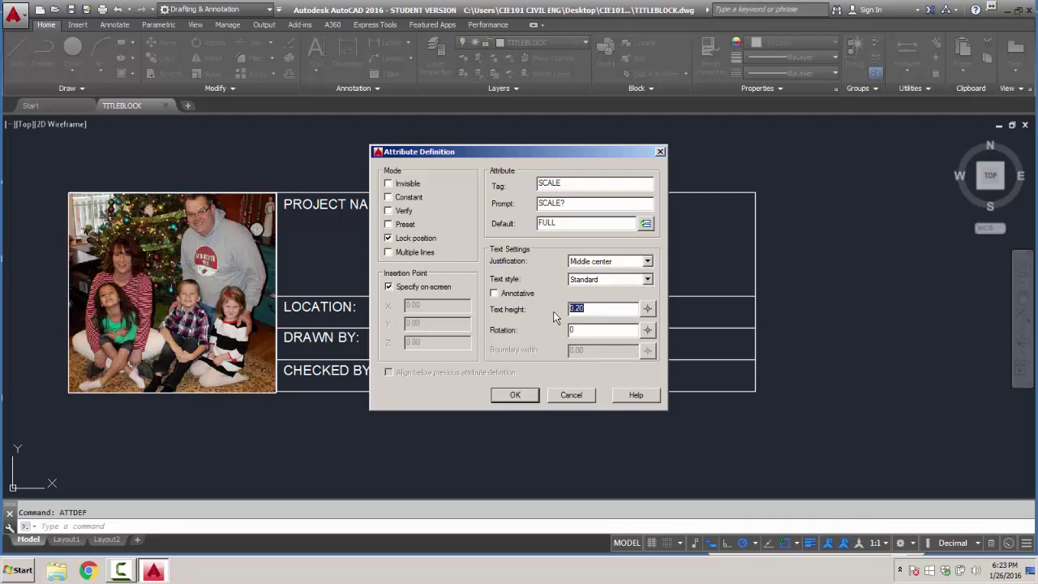
type(".8")
key("Return")
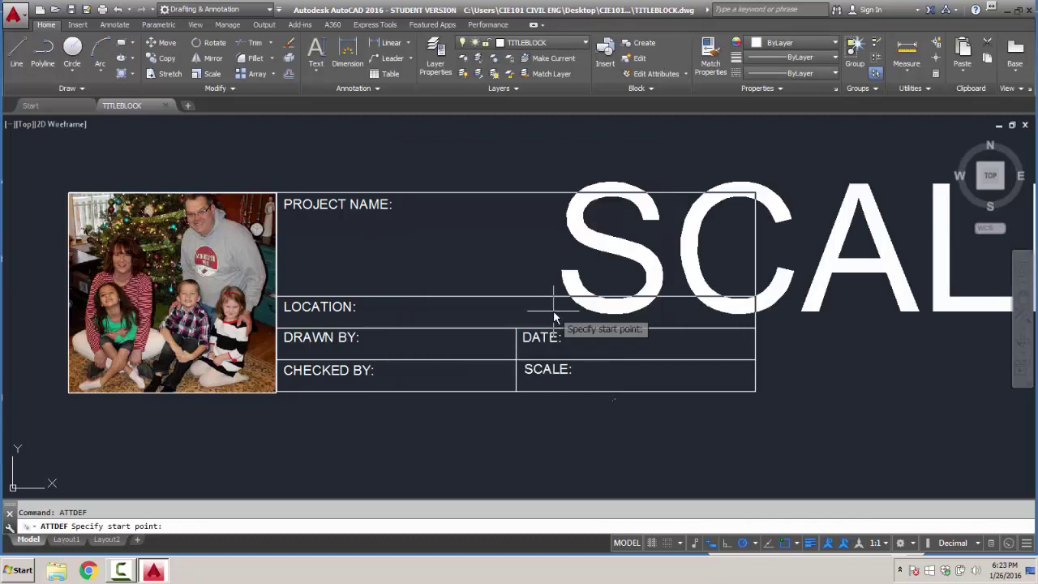
left_click(640, 375)
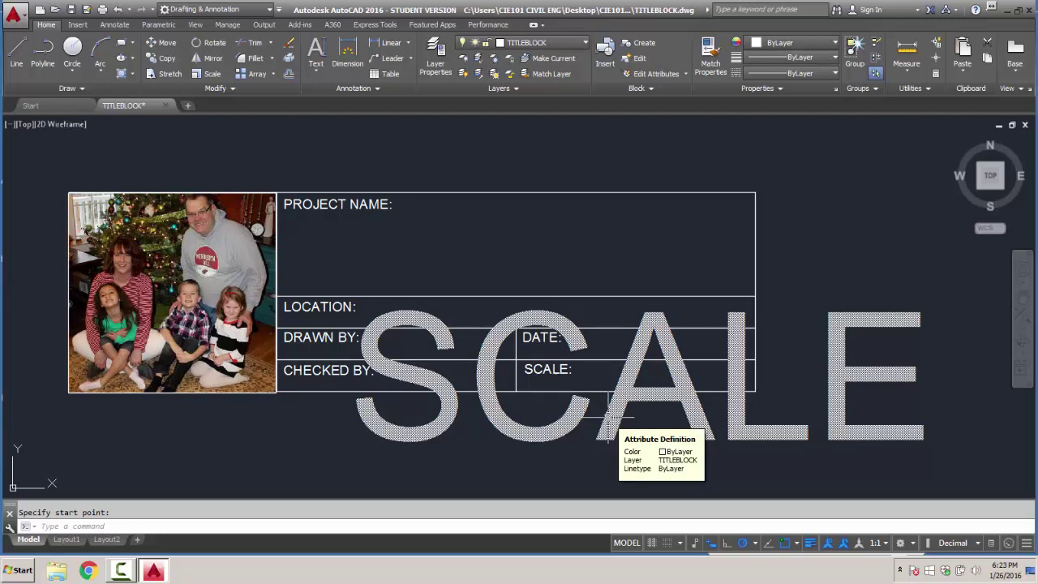
Step: Erase the oversized SCALE attribute definition
left_click(608, 418)
right_click(608, 417)
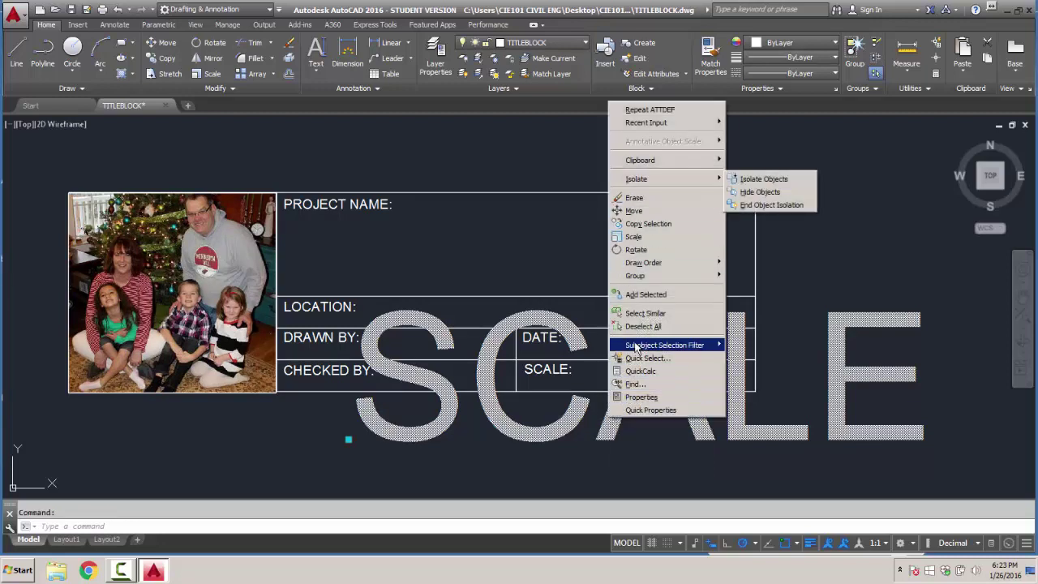
left_click(639, 198)
Step: Start a new attribute definition with the tag SCALE, the prompt SCALE? and the default FULL
type("ATTDE")
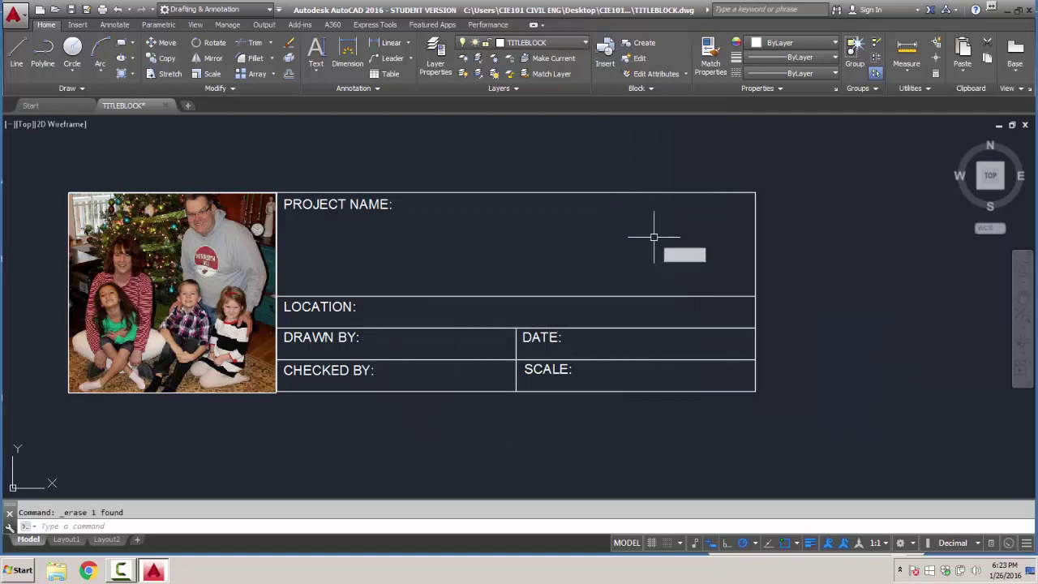
type("F")
key("Return")
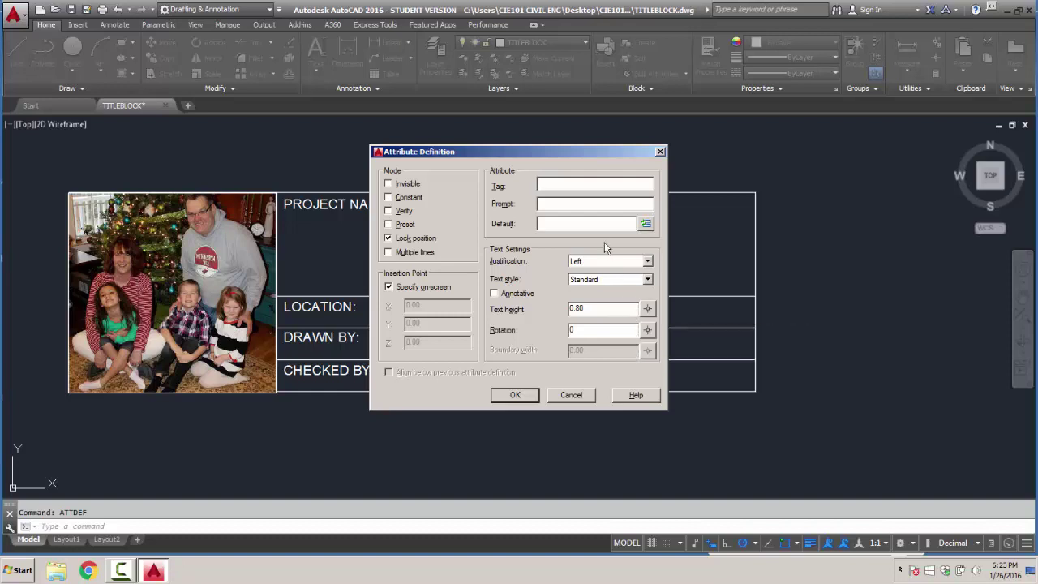
left_click(604, 182)
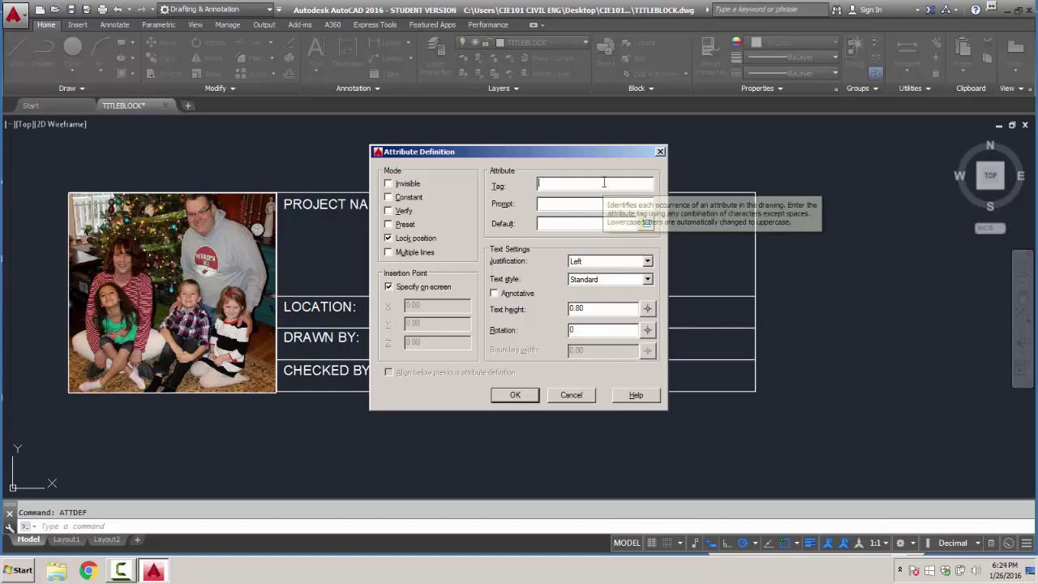
type("SCALE")
key("Tab")
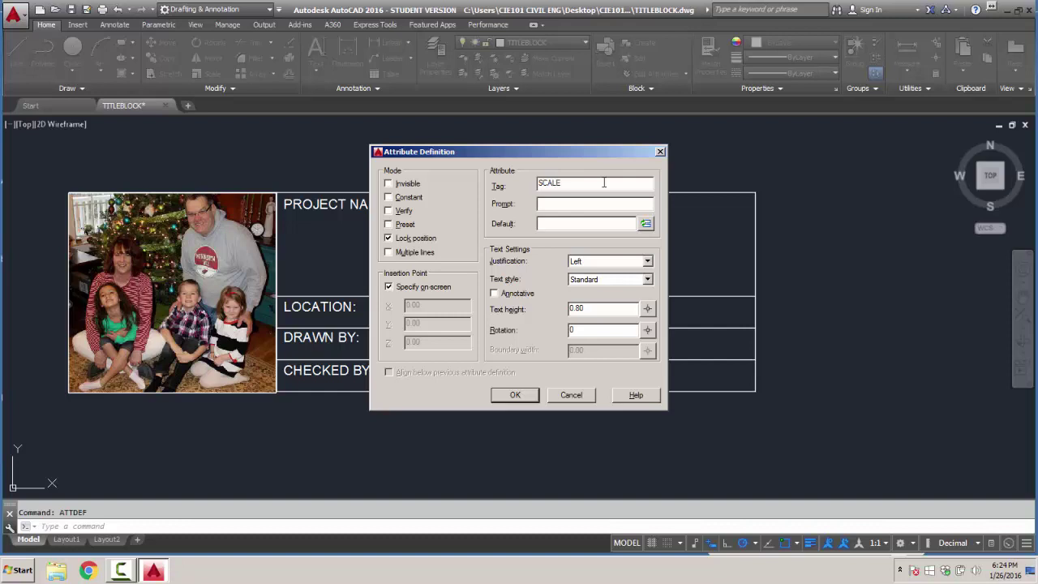
type("SCALE?")
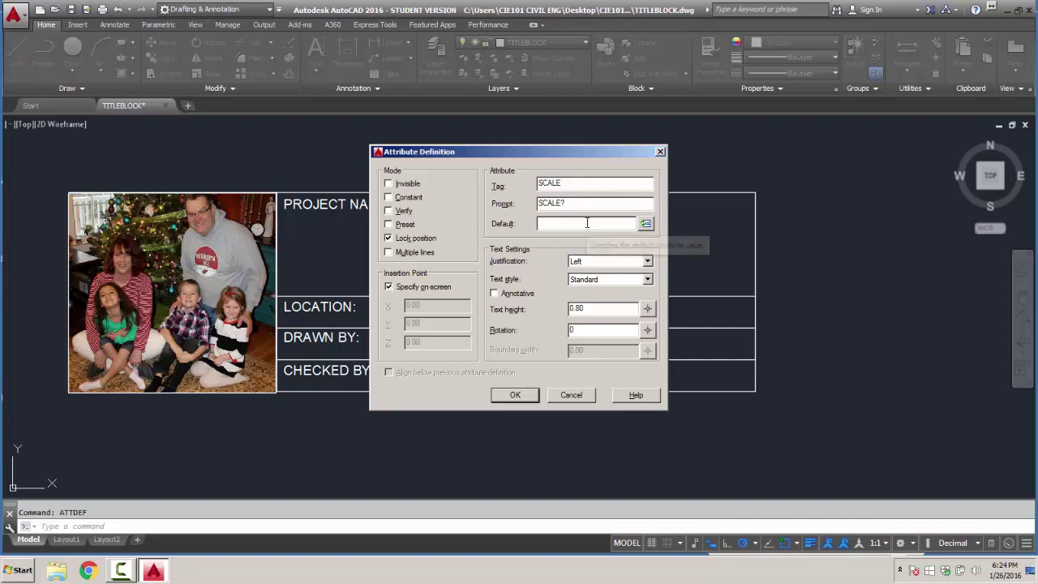
type("FULL")
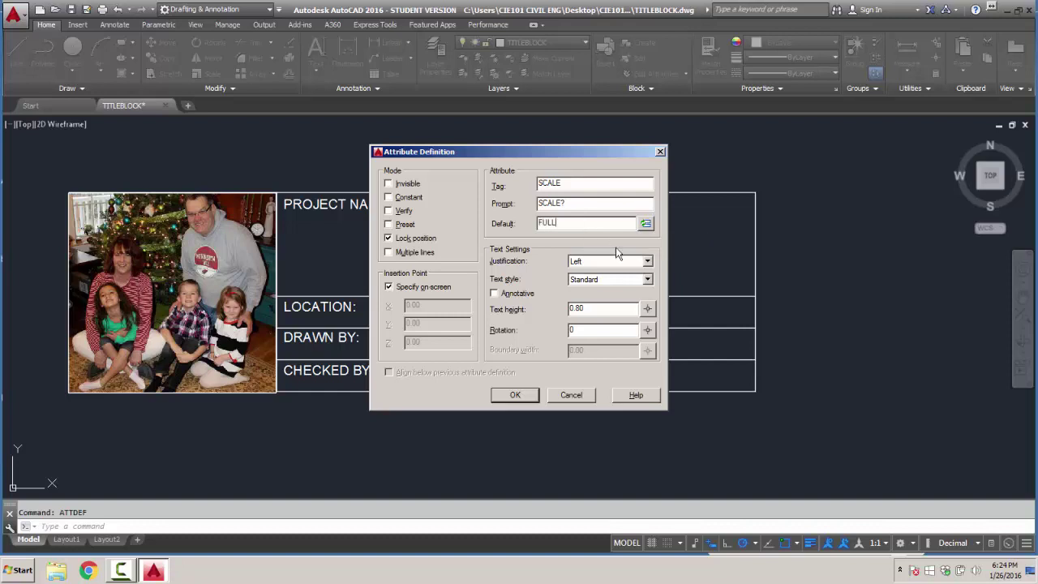
Step: Set middle center justification, Standard text style and 0.08 text height, and place the attribute in the middle of the SCALE cell
left_click(647, 261)
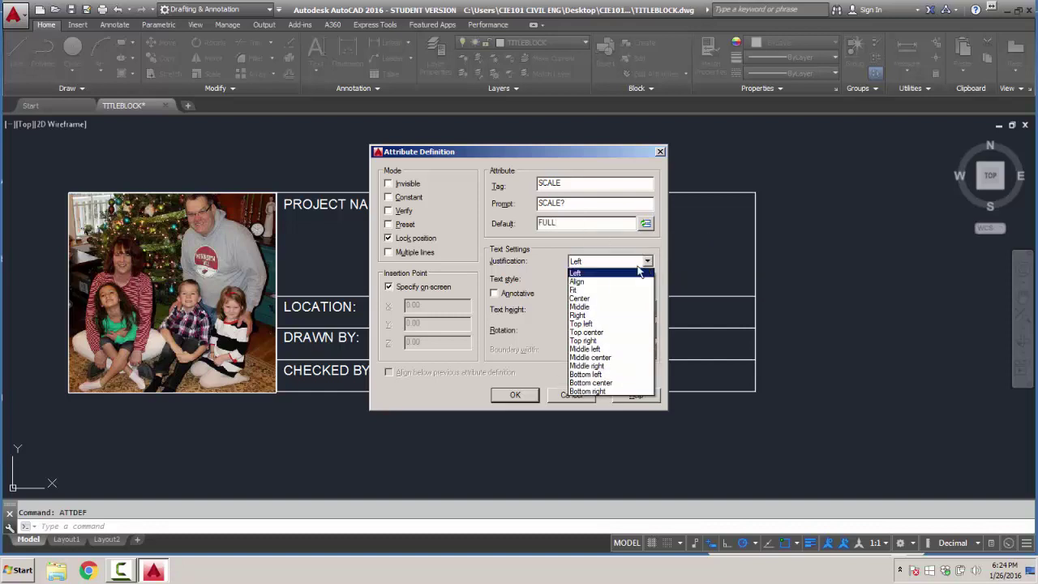
left_click(597, 358)
left_click(648, 280)
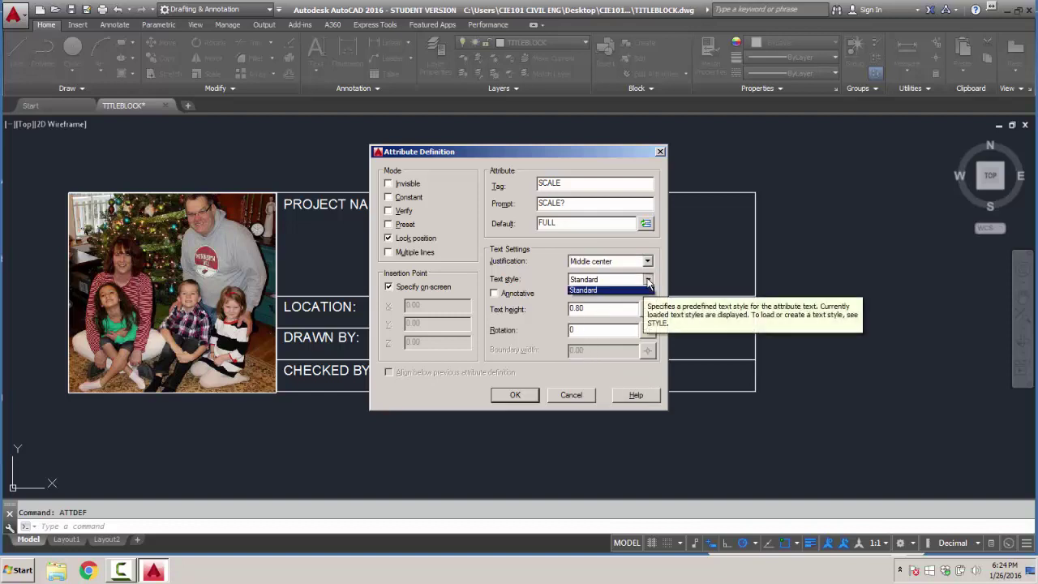
left_click(636, 309)
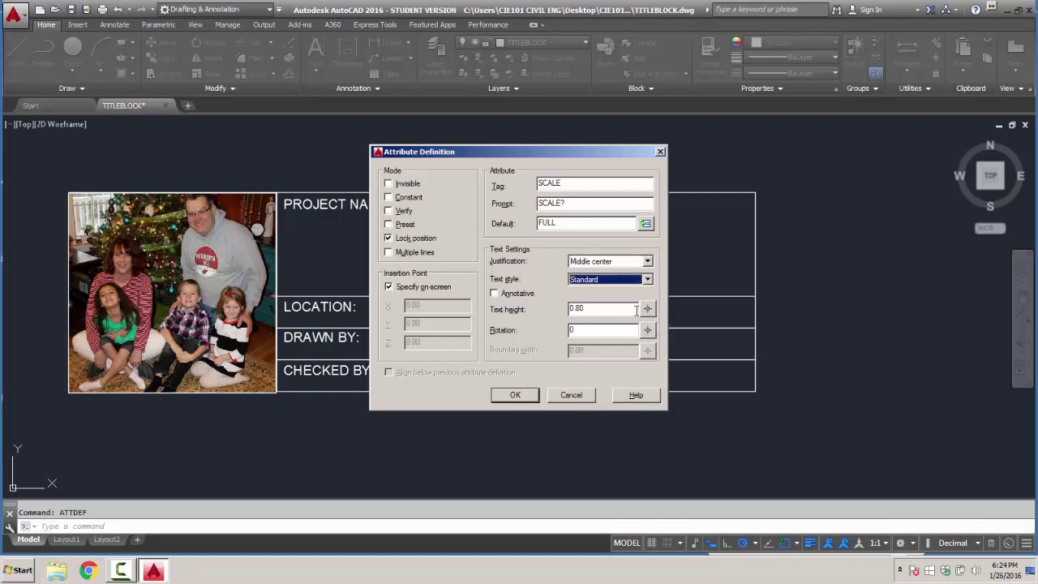
left_click(637, 309)
left_click_drag(635, 309, 551, 309)
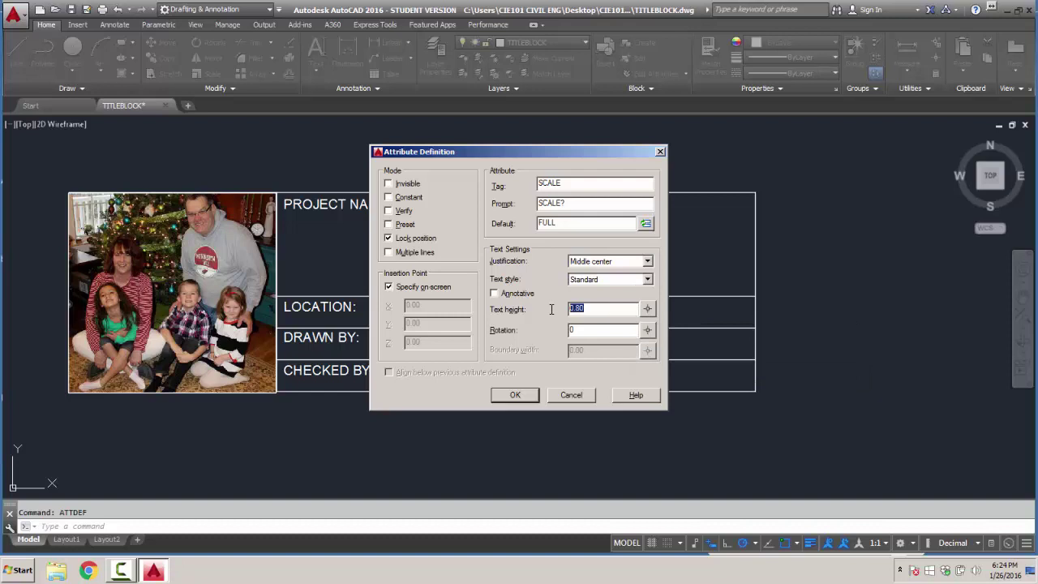
type(".08")
key("Return")
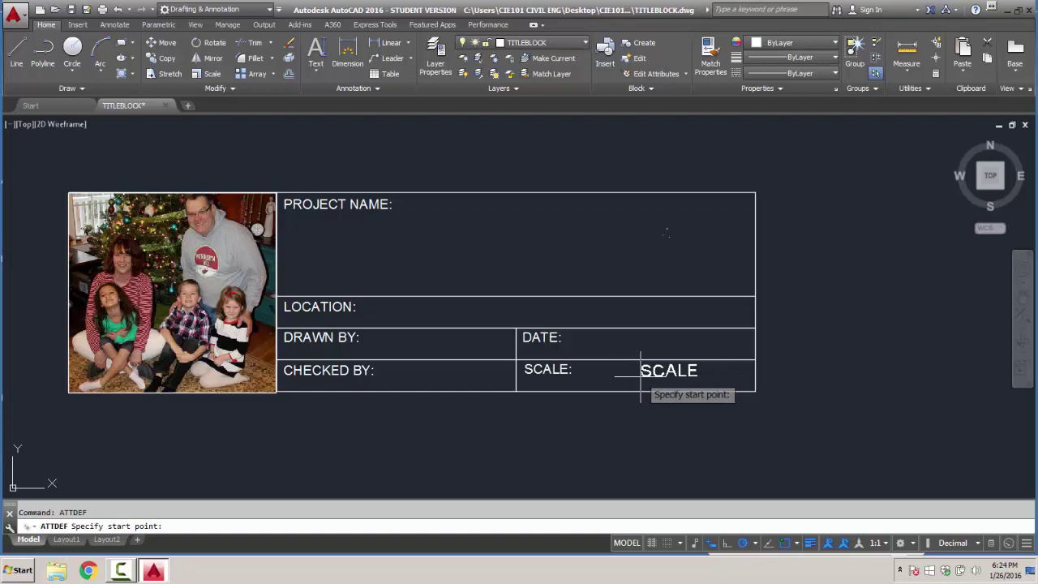
left_click(641, 377)
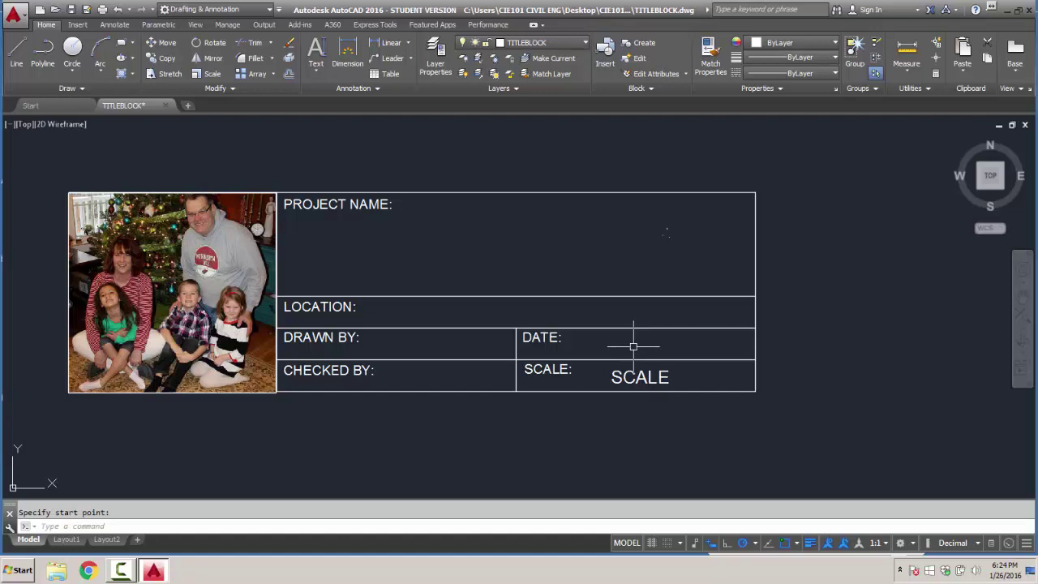
Step: Start a new attribute definition with the tag DATE, the prompt DATE? and the default 1-26-16
key("Return")
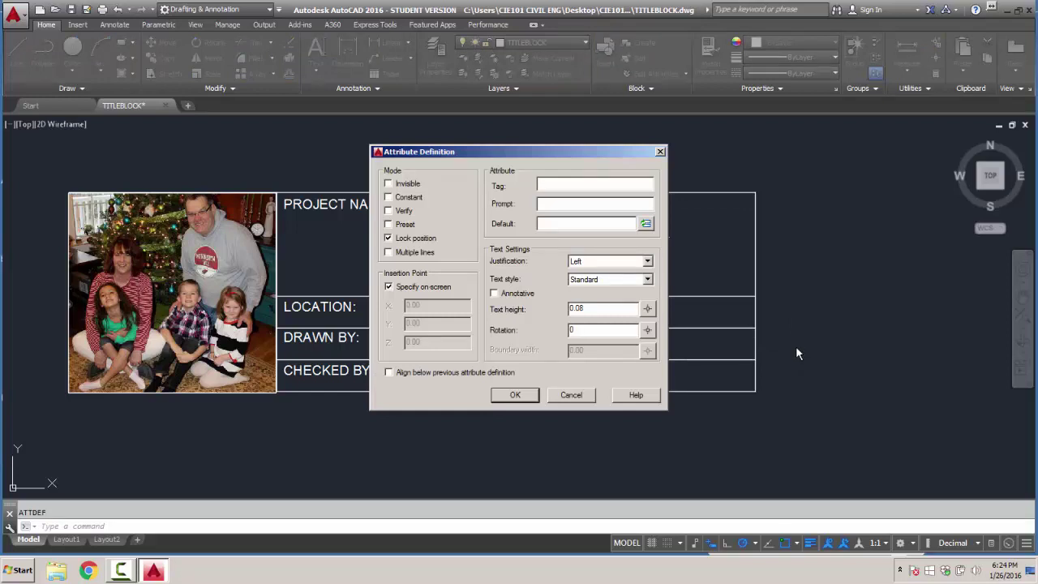
type("DATE")
type("DATE")
left_click(577, 225)
type("1-26-16")
Step: Give the DATE attribute middle center justification and place it in the middle of the DATE cell
left_click(602, 262)
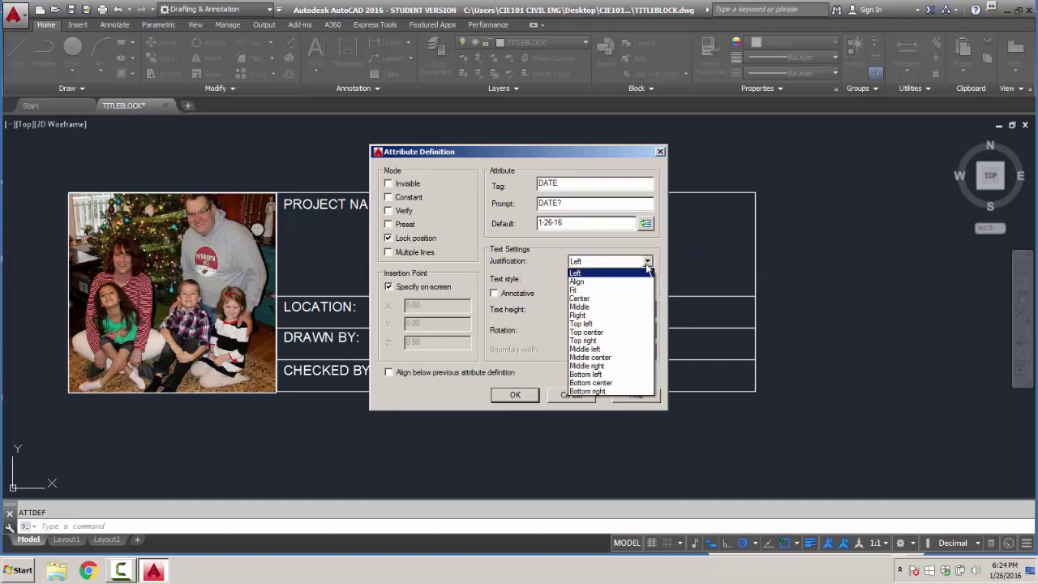
left_click(602, 357)
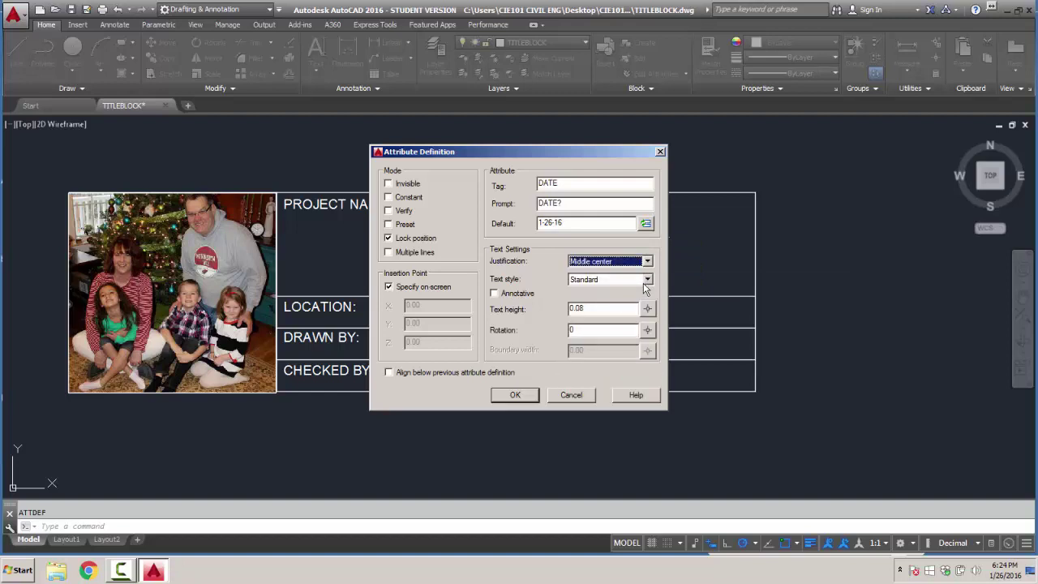
left_click(515, 395)
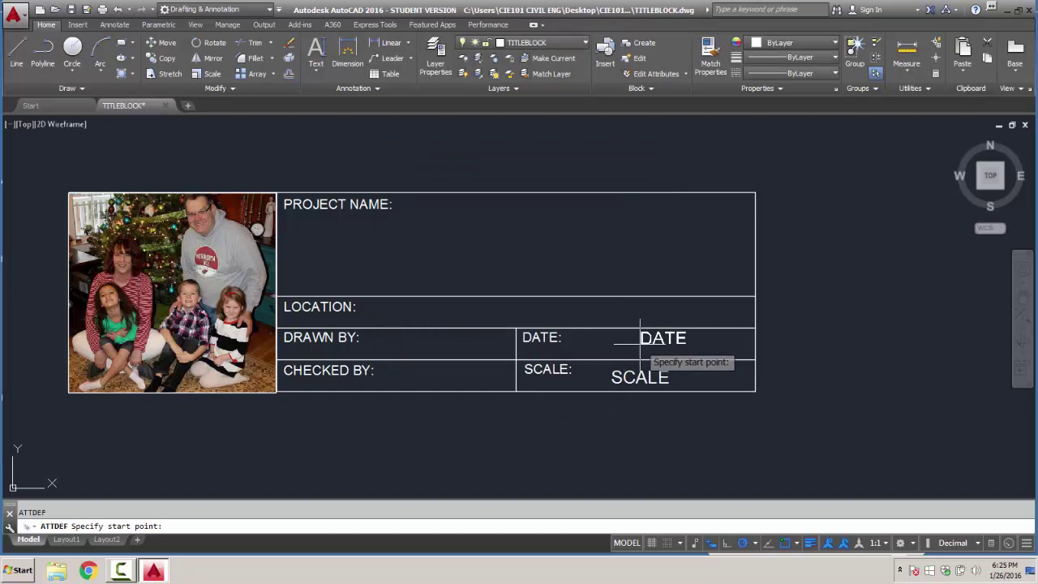
left_click(639, 344)
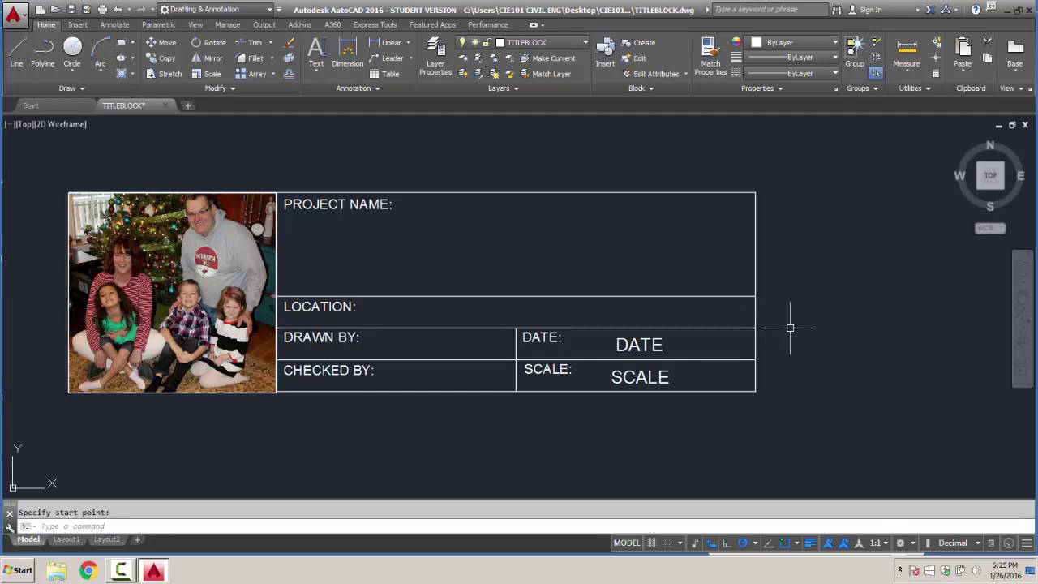
Step: Start a new attribute definition with the tag CHECKEDBY, the prompt CHECKED BY? and the checker's name as default
key("Return")
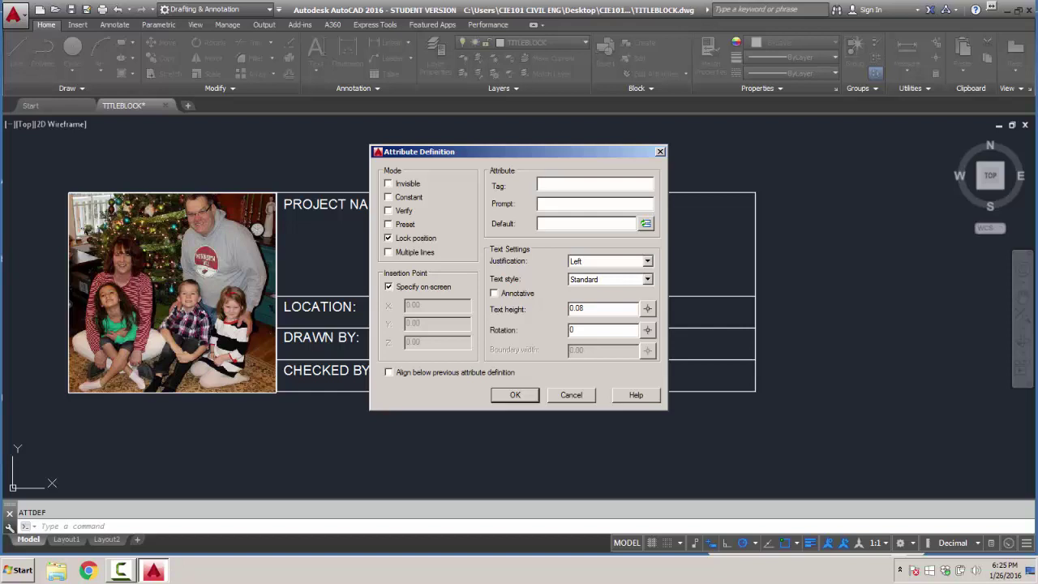
type("CHECKEDBY")
left_click(582, 205)
type("CHE")
type("CKED BY?")
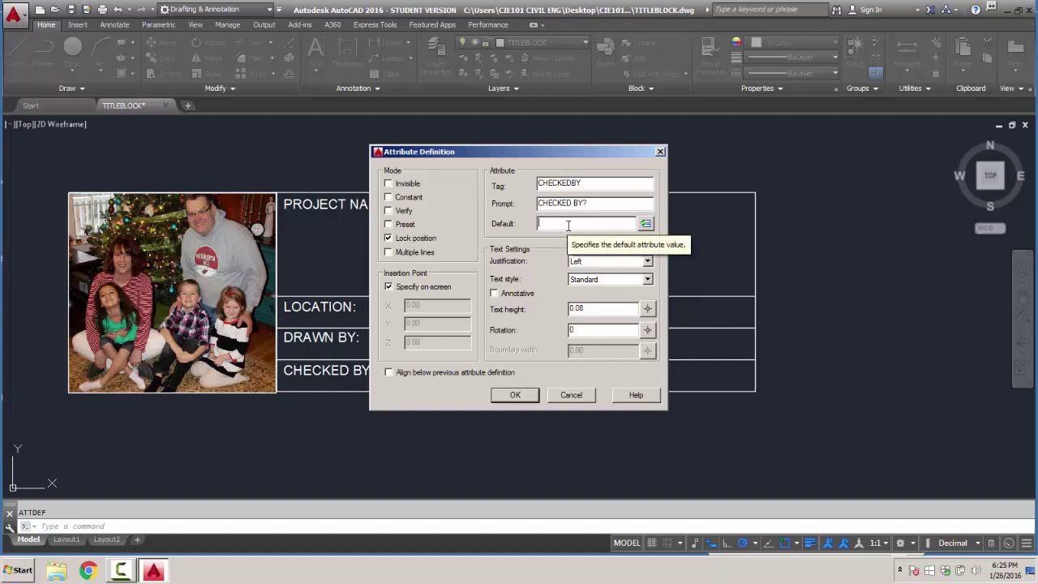
type("C. JUNKINS")
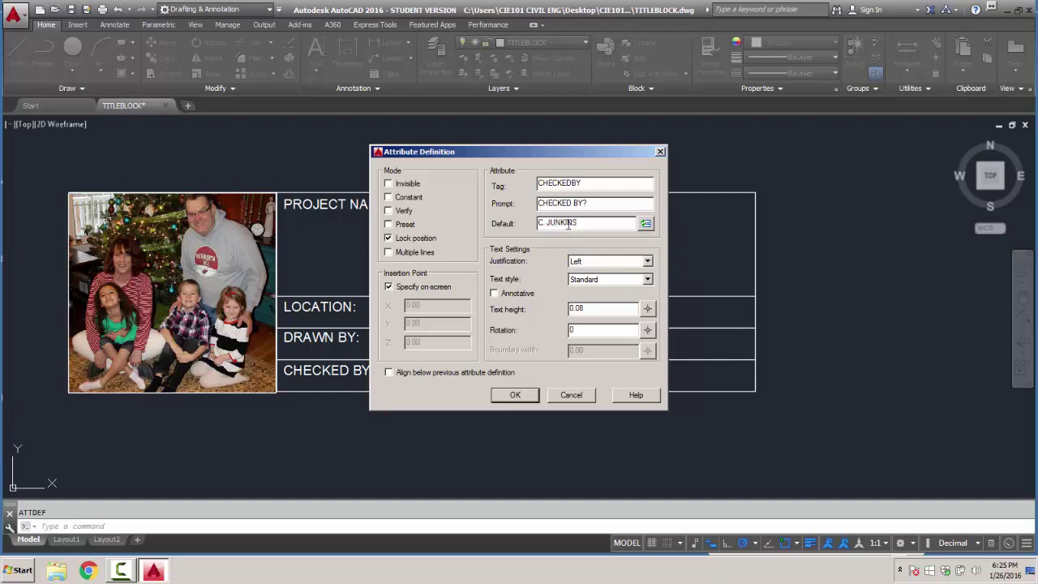
Step: Give the CHECKEDBY attribute middle center justification and place it beside the label in the CHECKED BY cell
left_click(647, 261)
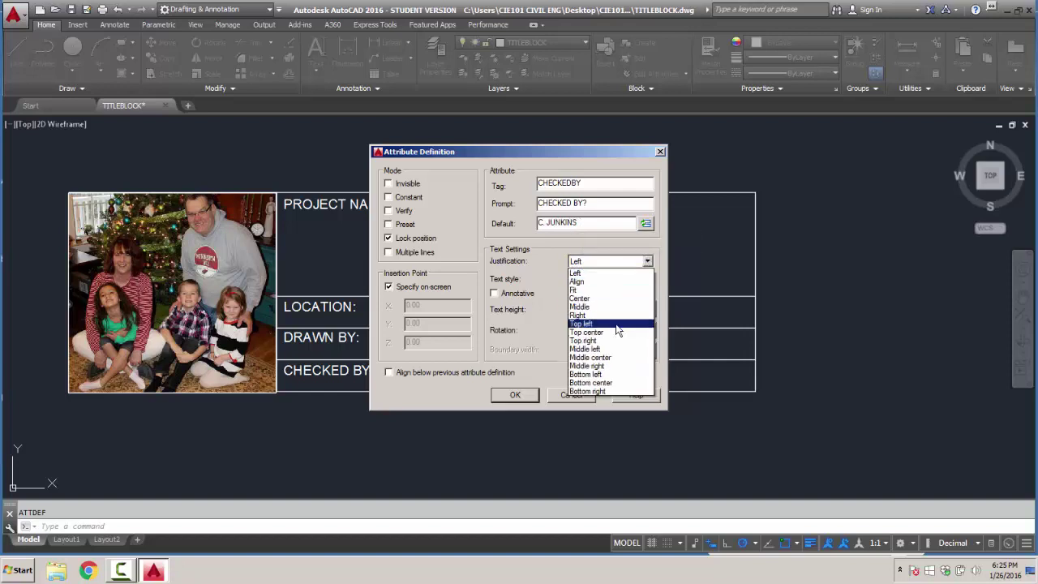
left_click(599, 357)
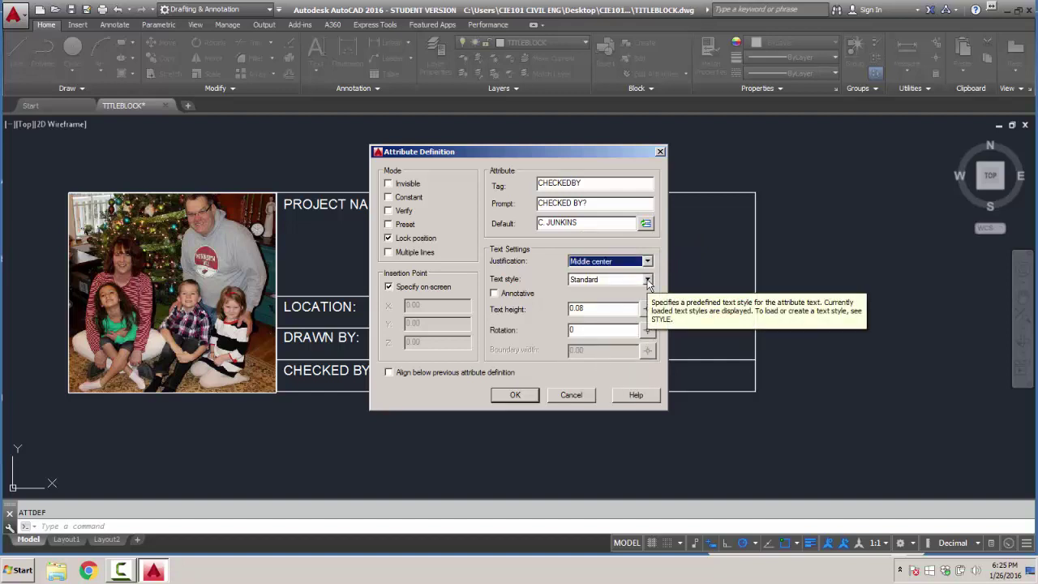
left_click(515, 395)
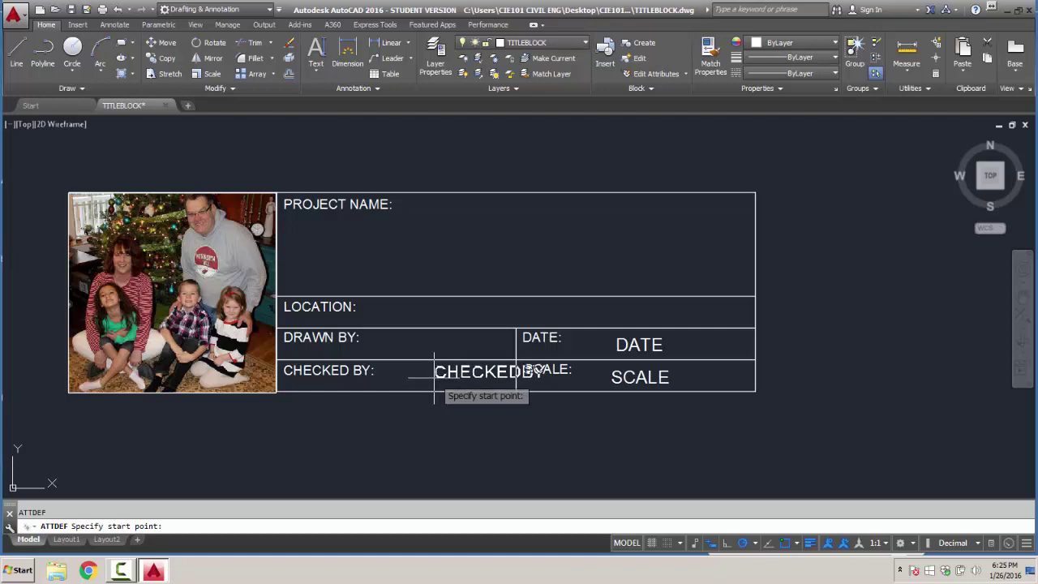
left_click(434, 377)
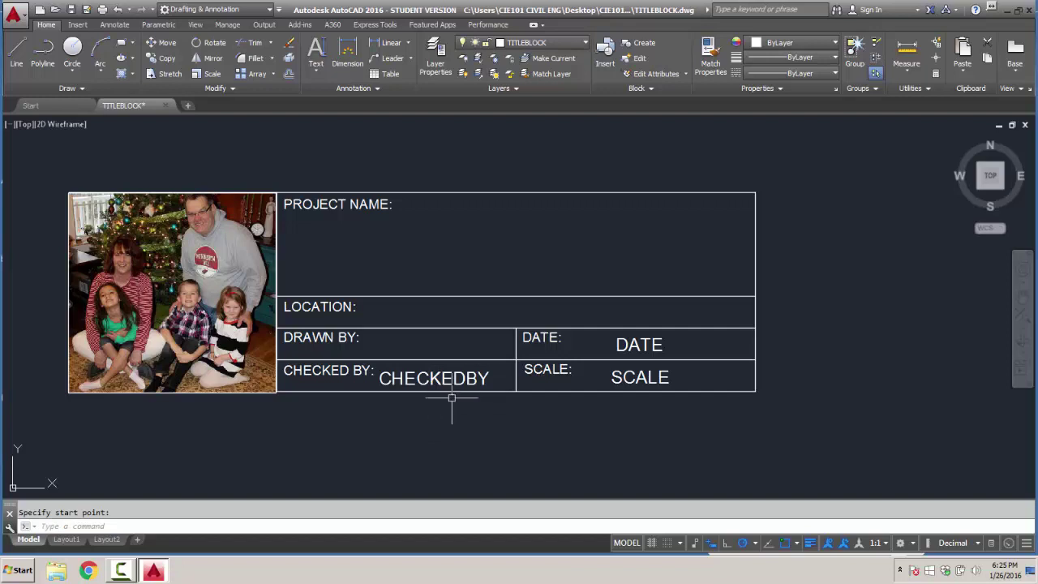
Step: Start a new attribute definition with the tag DRAWNBY, the prompt DRAWN BY? and the drafter's name as default
key("Return")
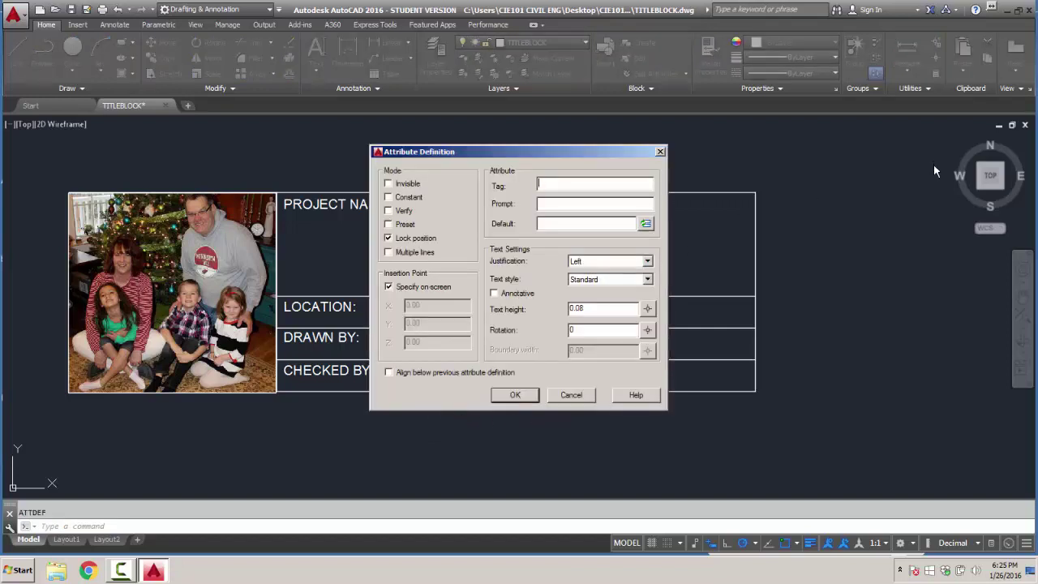
type("DRAWNBYDRAWN B")
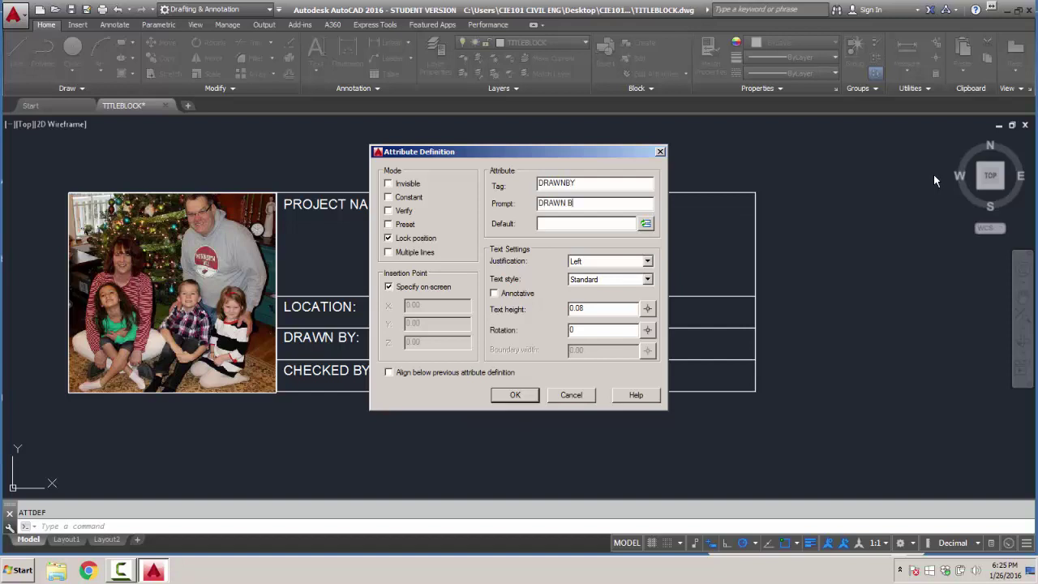
type("Y?")
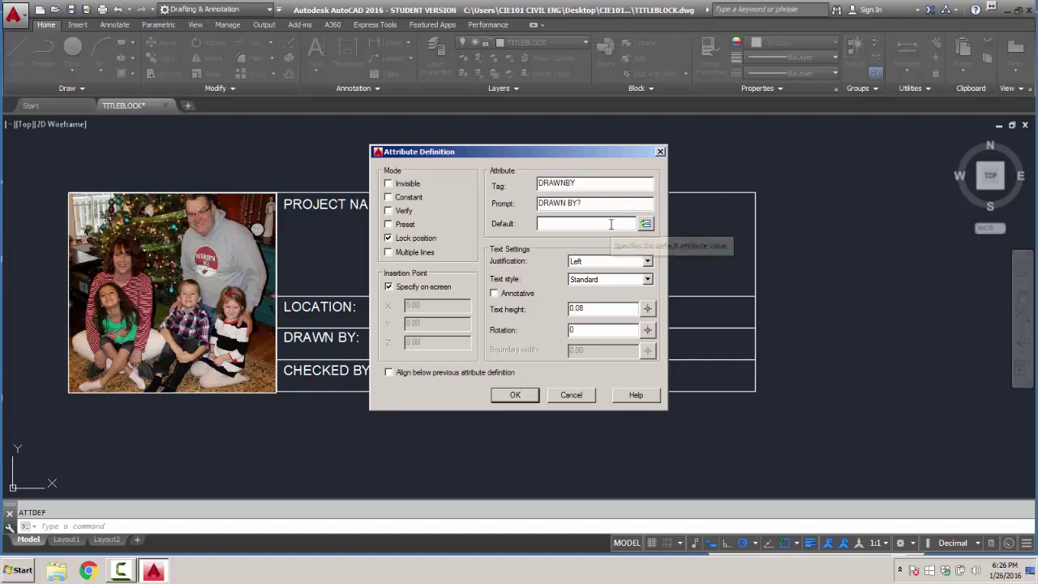
type("C. JU")
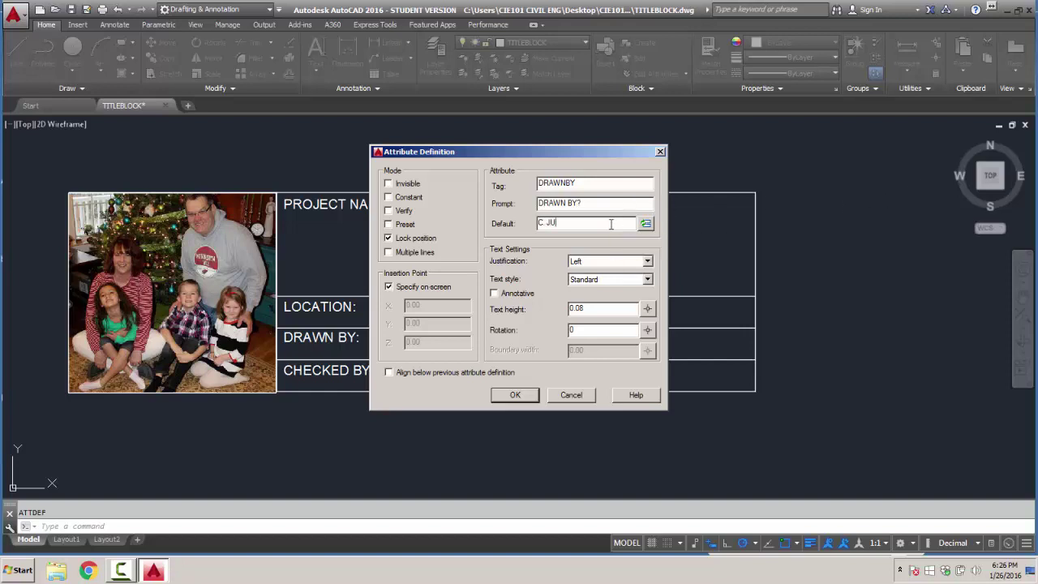
type("NKINS")
Step: Give the DRAWNBY attribute middle center justification and place it beside the label in the DRAWN BY cell
left_click(647, 261)
left_click(604, 358)
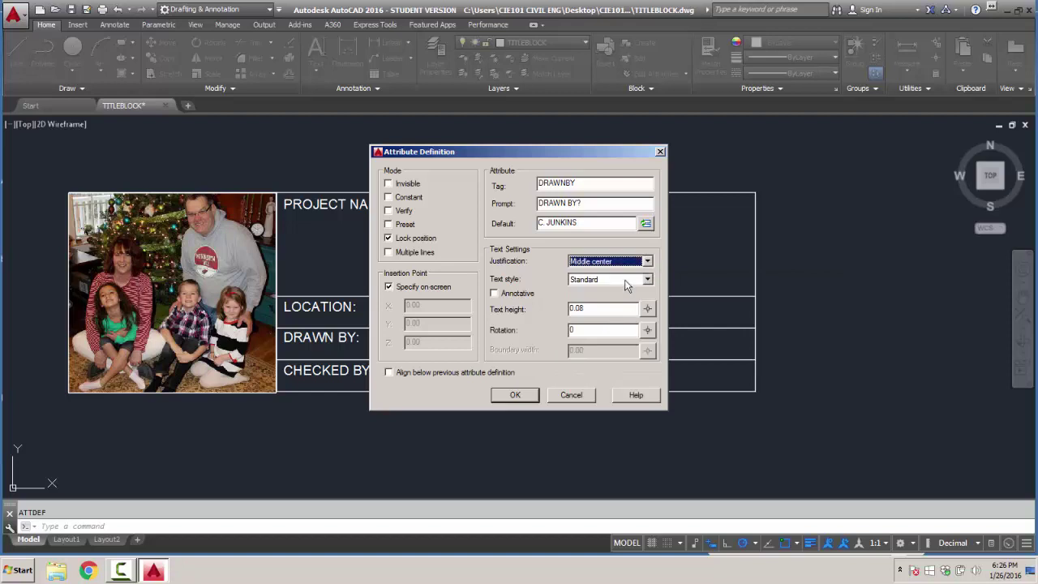
left_click(516, 395)
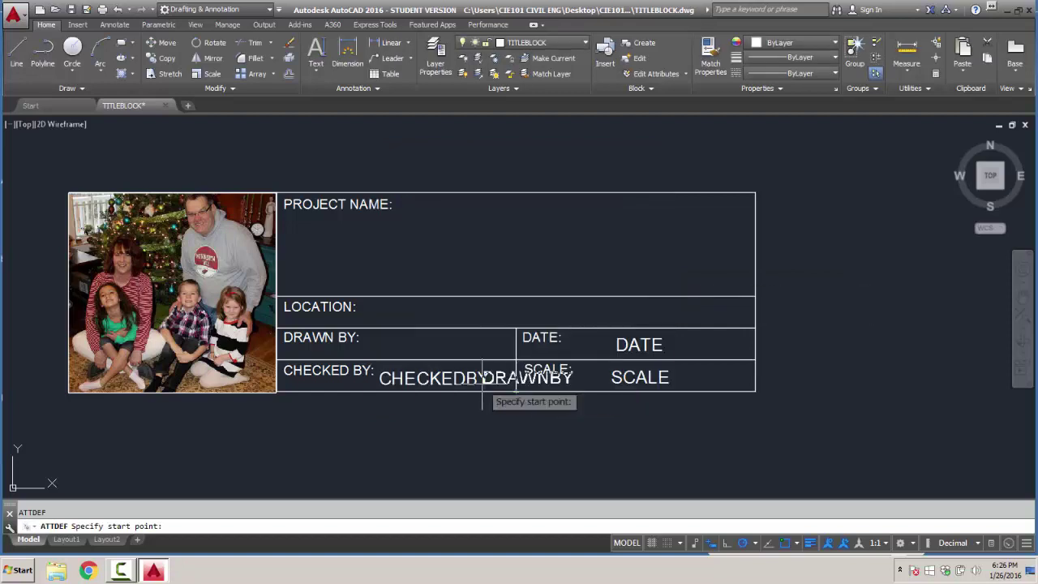
left_click(428, 344)
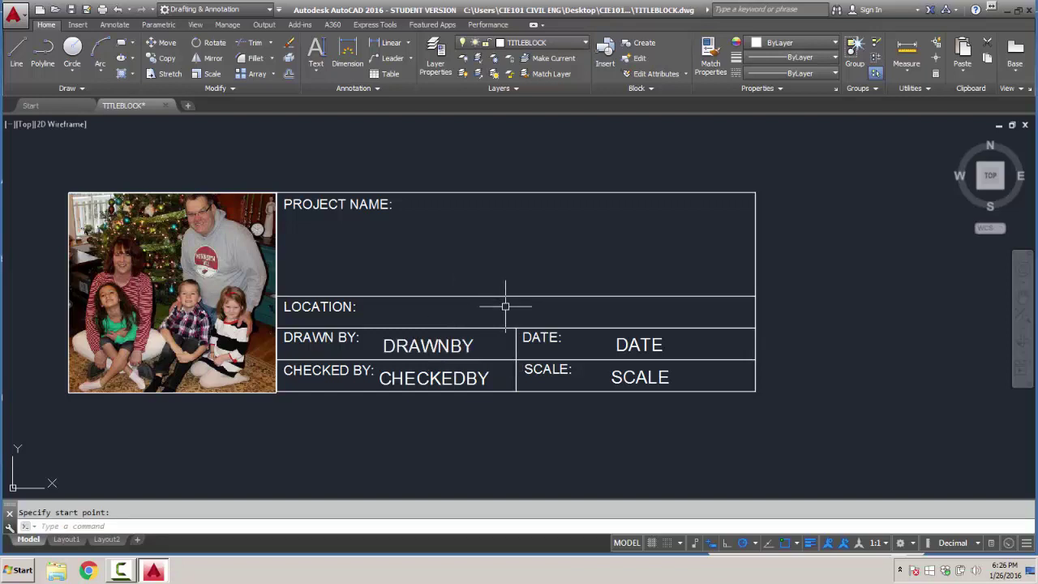
Step: Start a new attribute definition with the tag LOCATION, the prompt LOCATION? and the default ORONO, MAINE
key("Return")
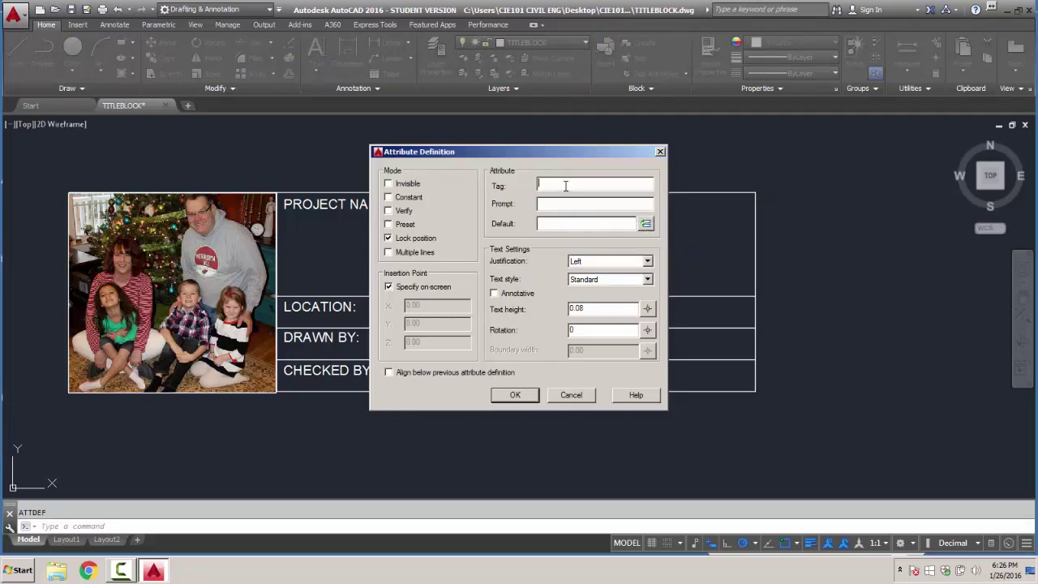
type("LOCATION")
type("LOCATIO")
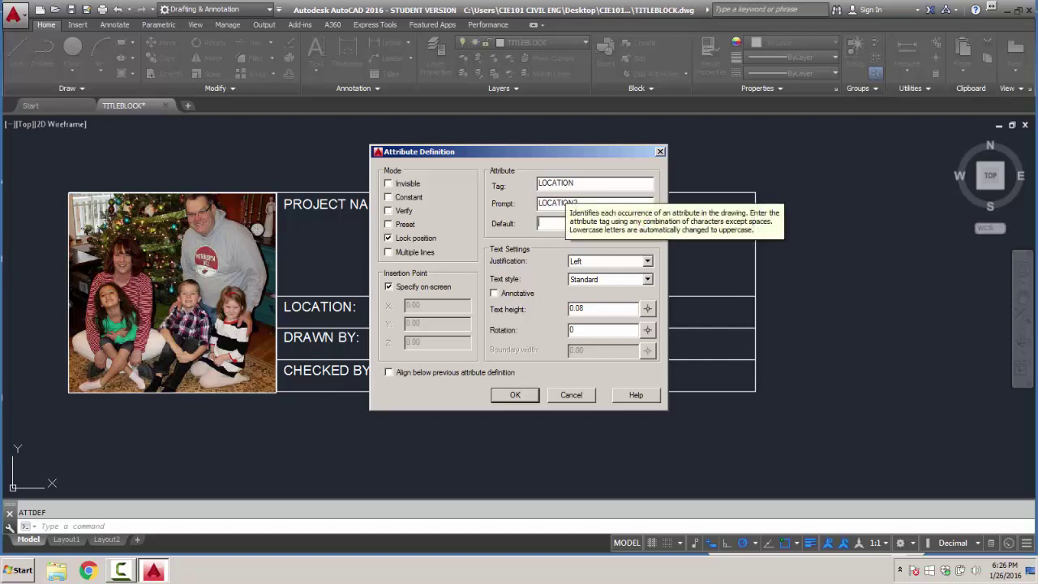
type("ORONO, MAINE")
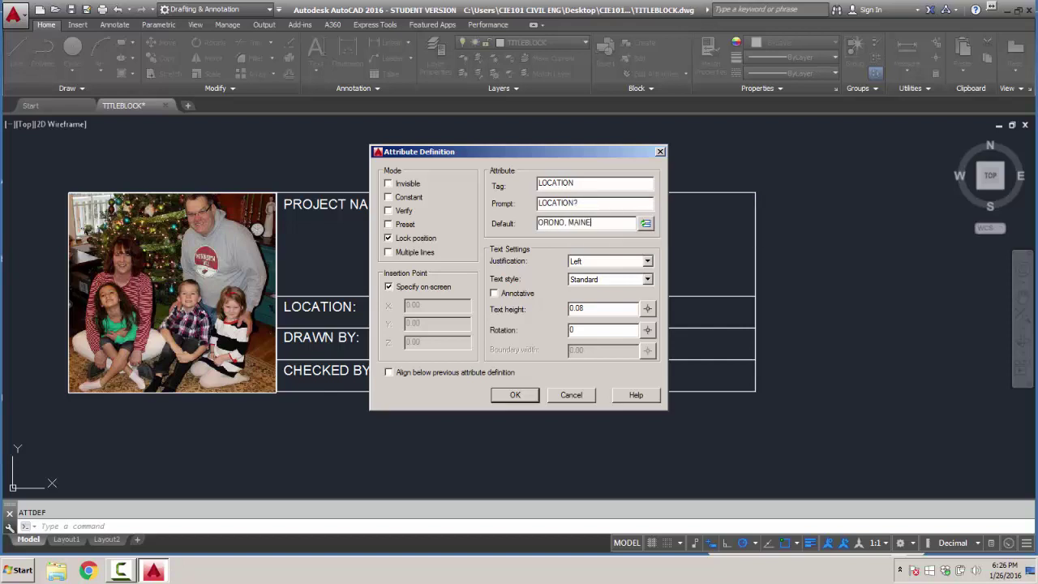
Step: Give the LOCATION attribute middle center justification and place it in the middle of the LOCATION row
left_click(647, 262)
left_click(609, 357)
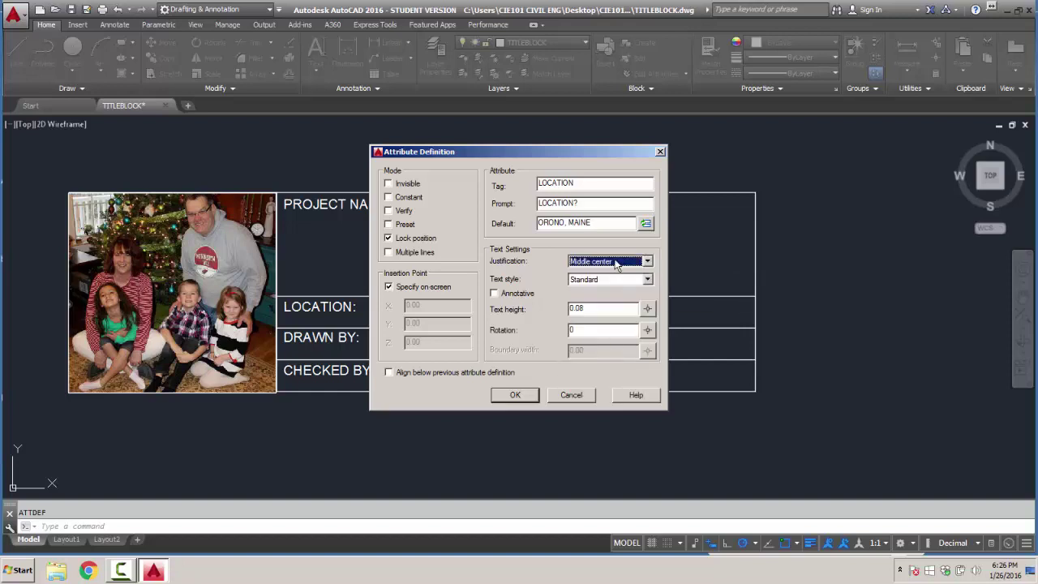
left_click(513, 395)
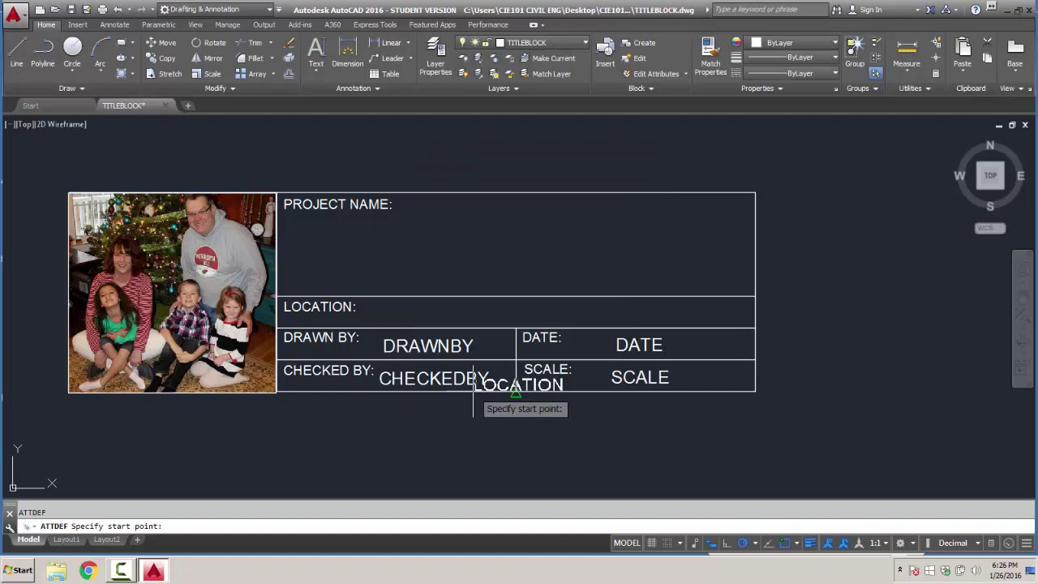
left_click(516, 312)
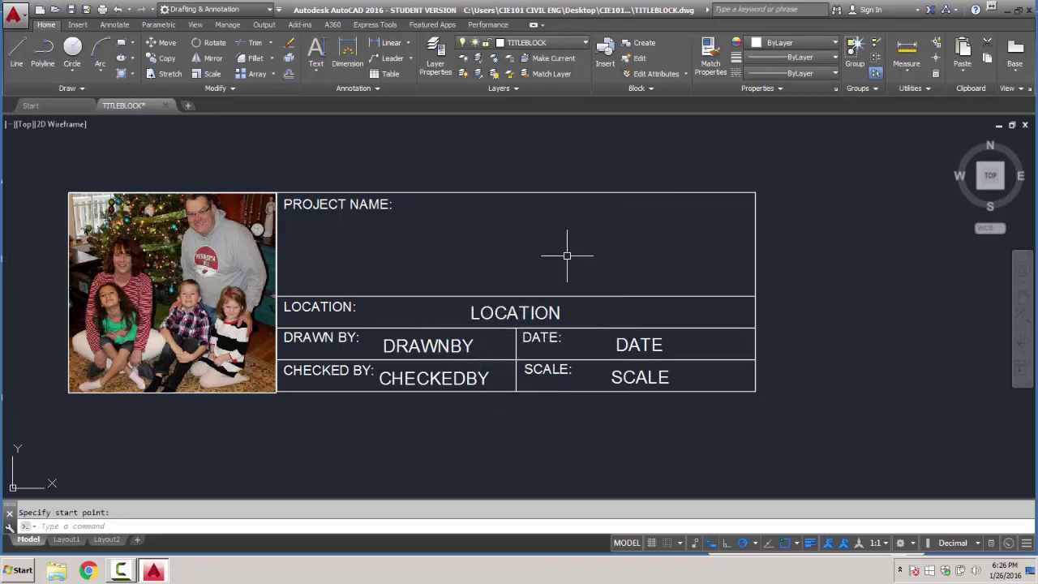
Step: Start a new attribute definition with the tag PROJECTNAME, the prompt PROJECT NAME? and the default MY PROJECT
key("Return")
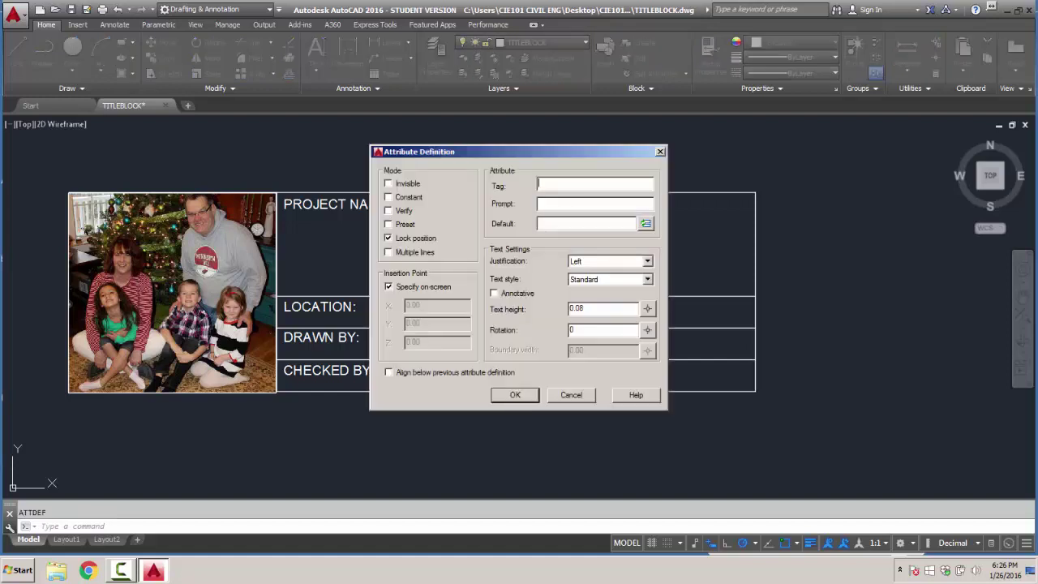
type("PROJECT NAME")
left_click(571, 182)
key("BackSpace")
type("PROO")
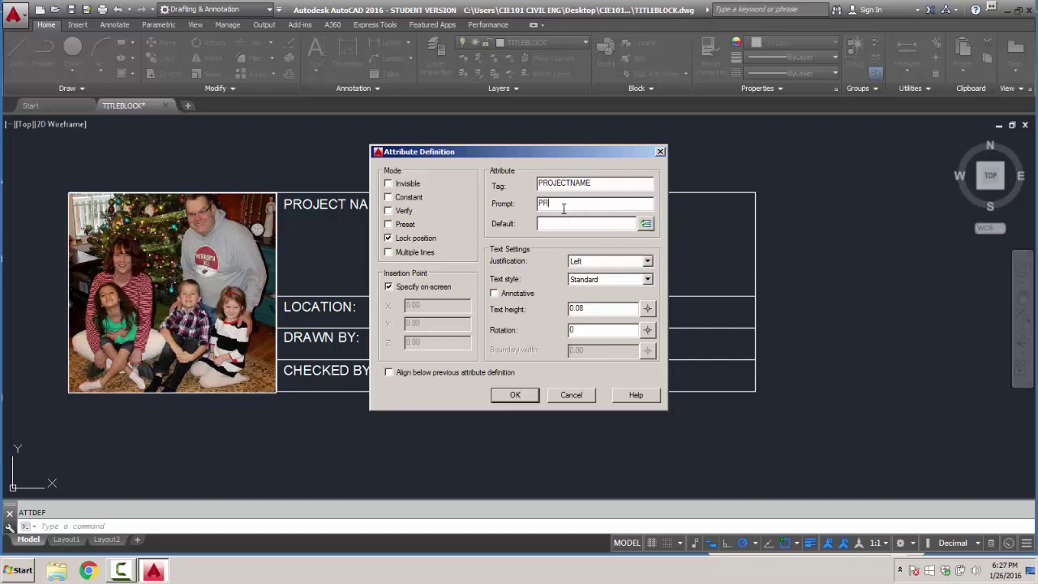
type("JECT NAME?")
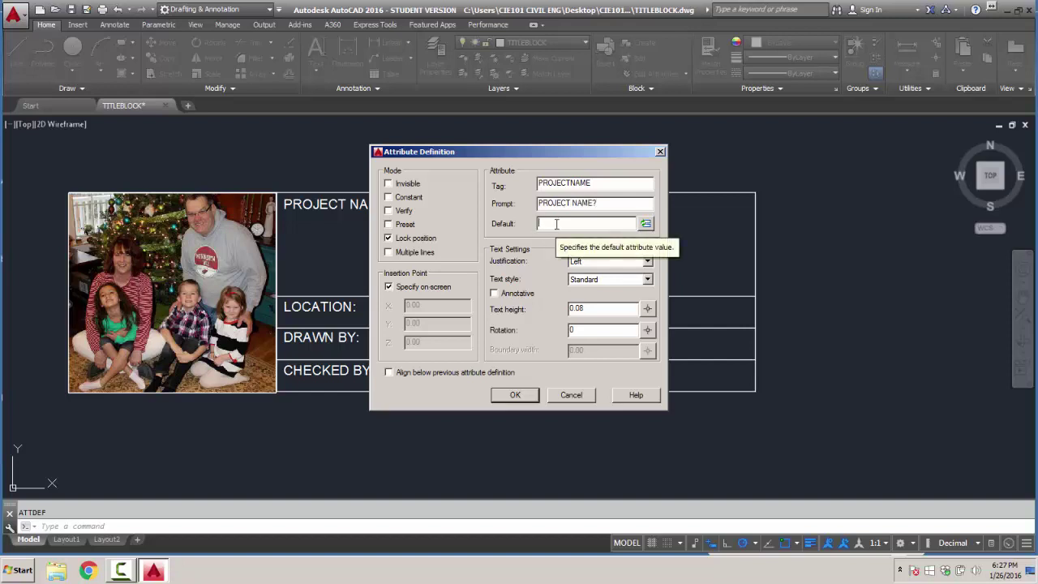
type("MY PR")
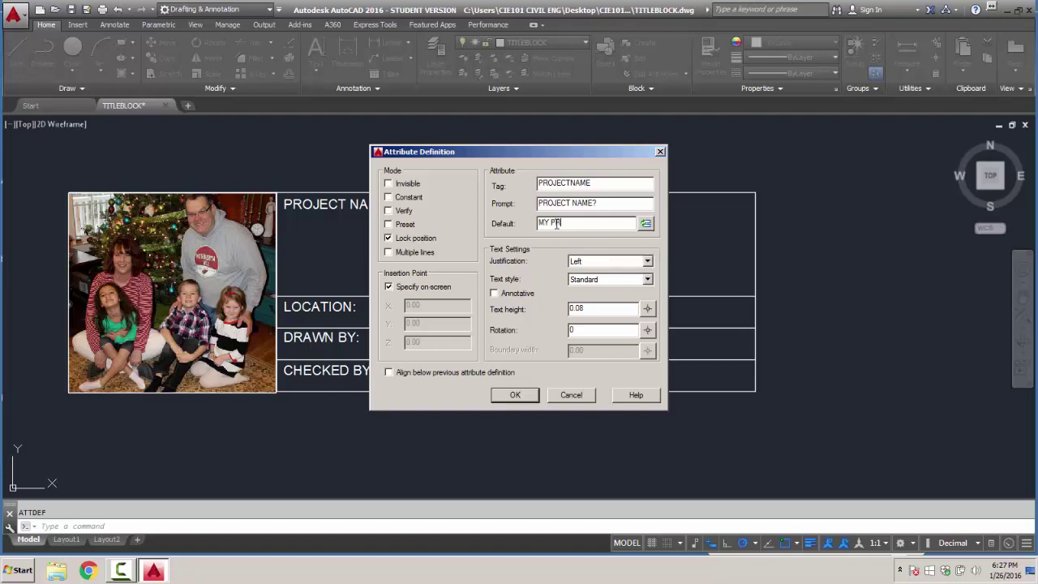
type("OJECT")
Step: Give the PROJECTNAME attribute middle center justification and a slightly larger text height, and place it in the middle of the PROJECT NAME cell
left_click(647, 261)
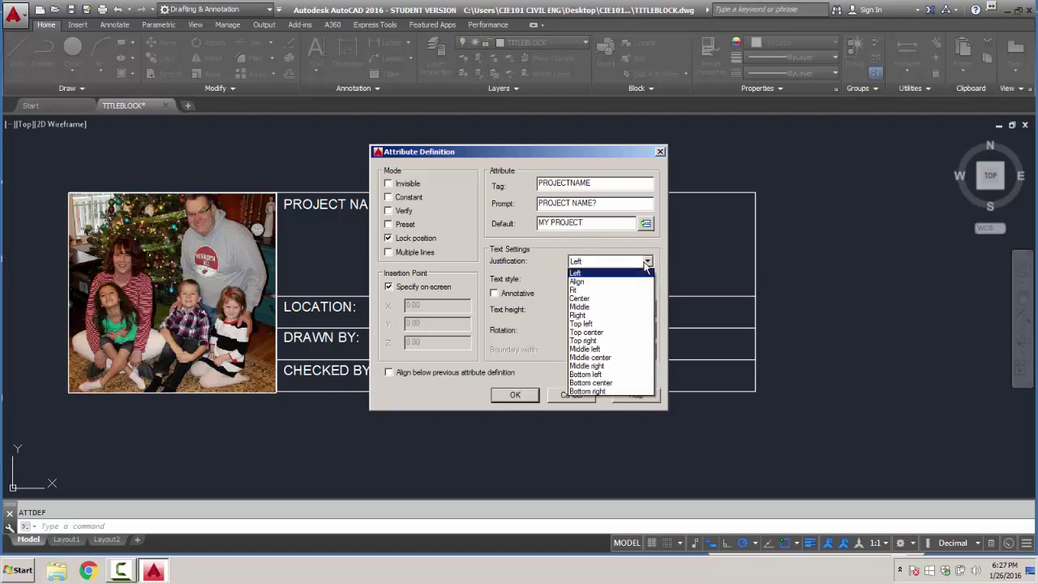
left_click(608, 358)
double_click(604, 308)
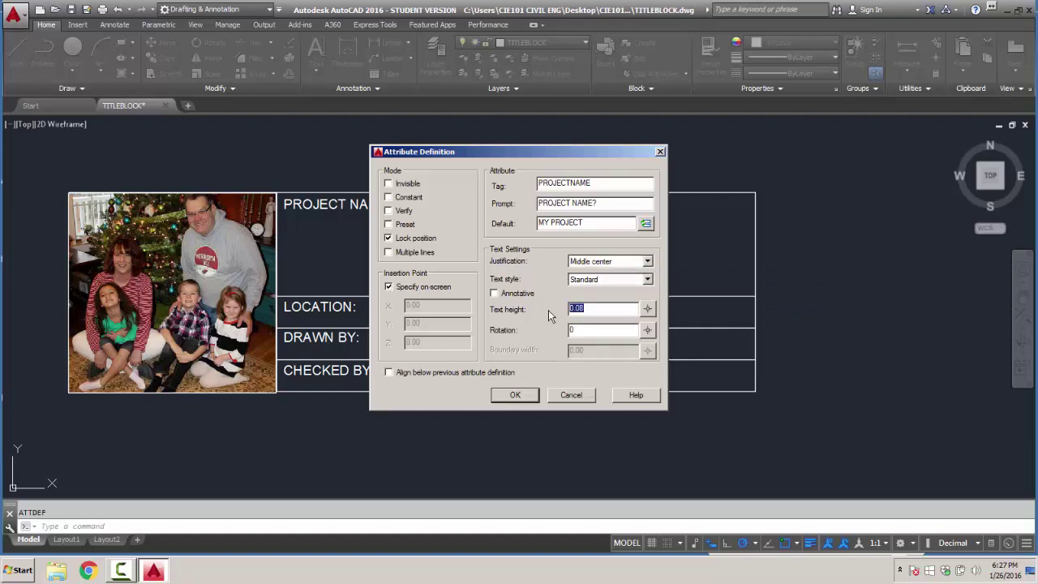
type("1")
left_click(515, 395)
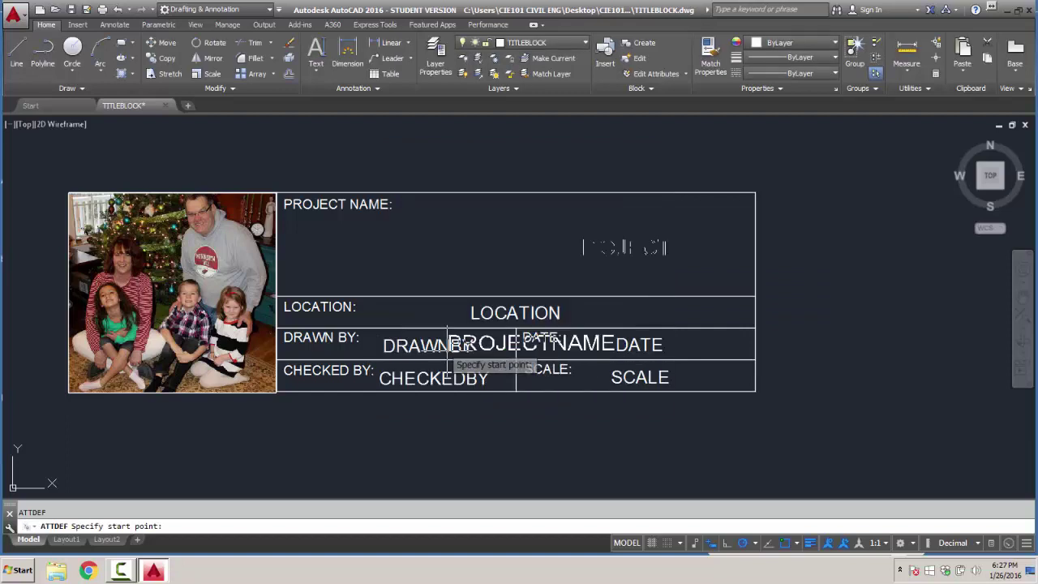
left_click(514, 249)
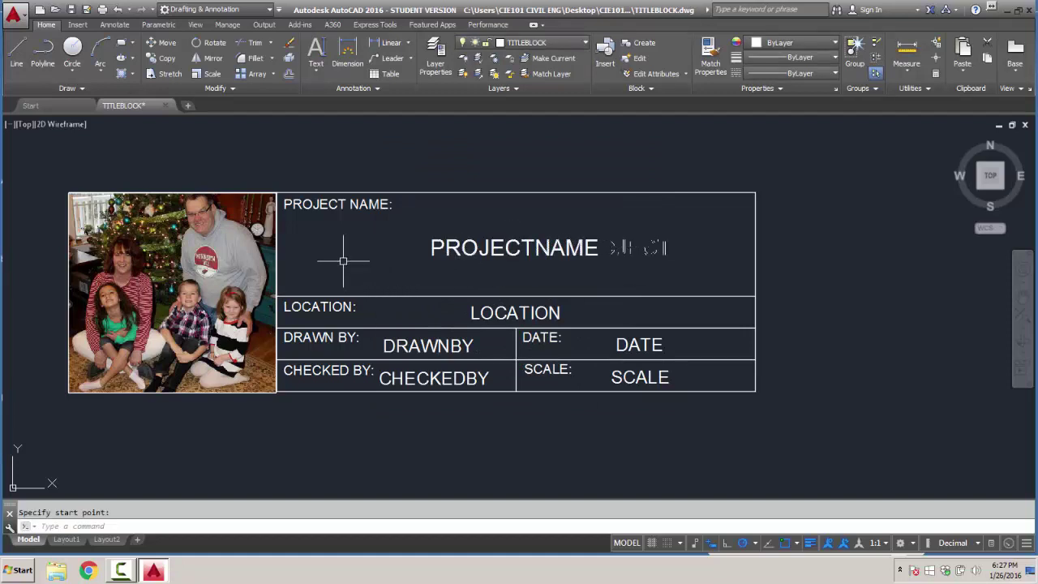
Step: Start a block definition from the entire title block, named MY TITLE BLOCK 1, with the base point specified on-screen
scroll(343, 261, "down", 2)
scroll(347, 261, "up", 2)
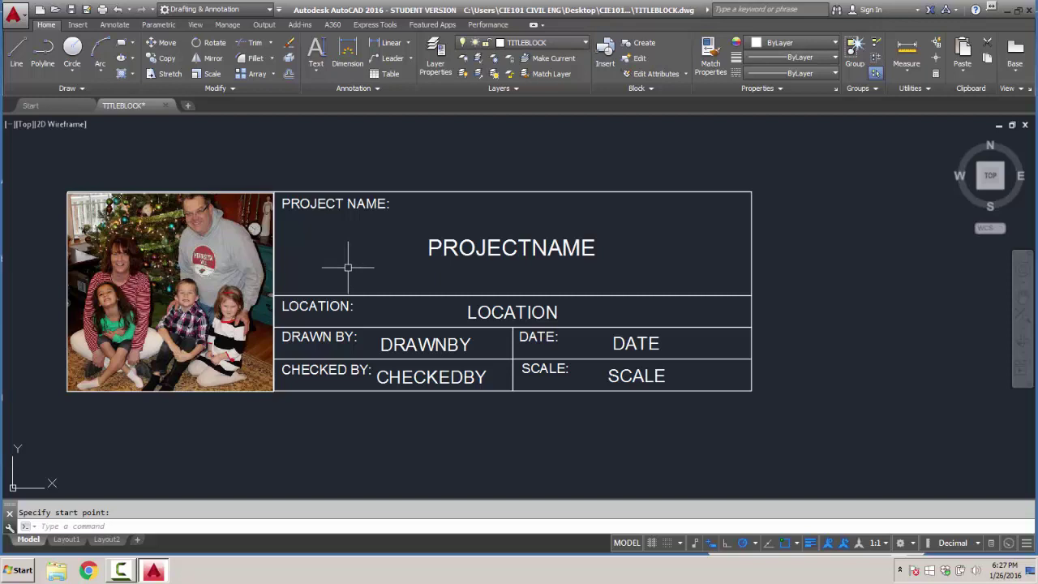
left_click(41, 157)
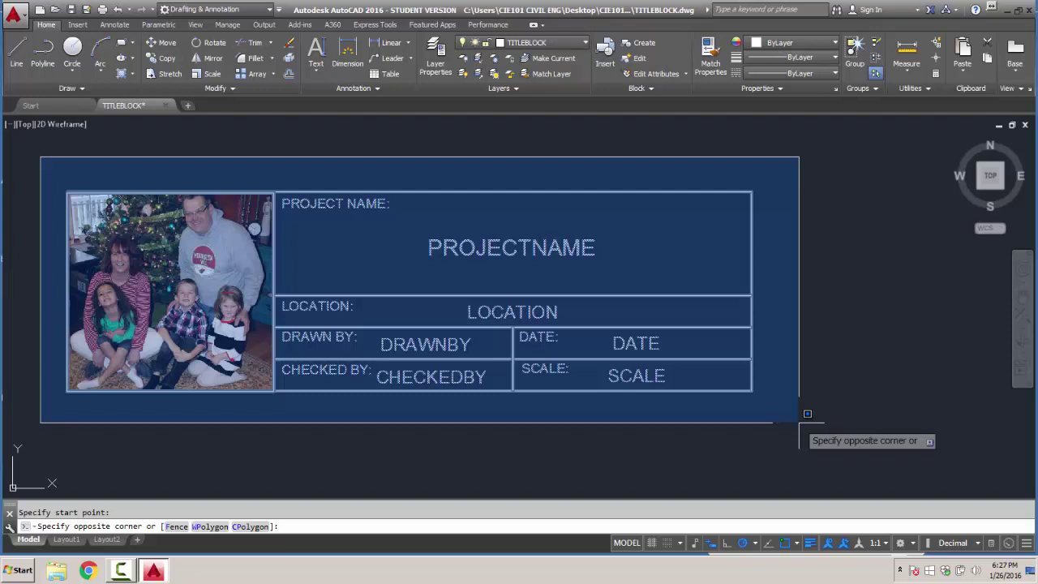
left_click(798, 422)
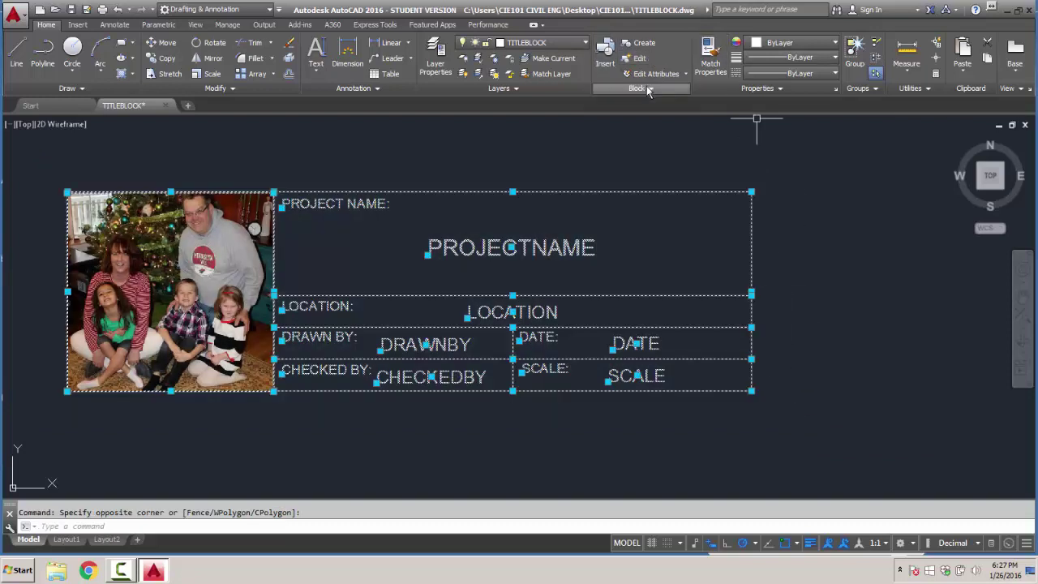
left_click(644, 43)
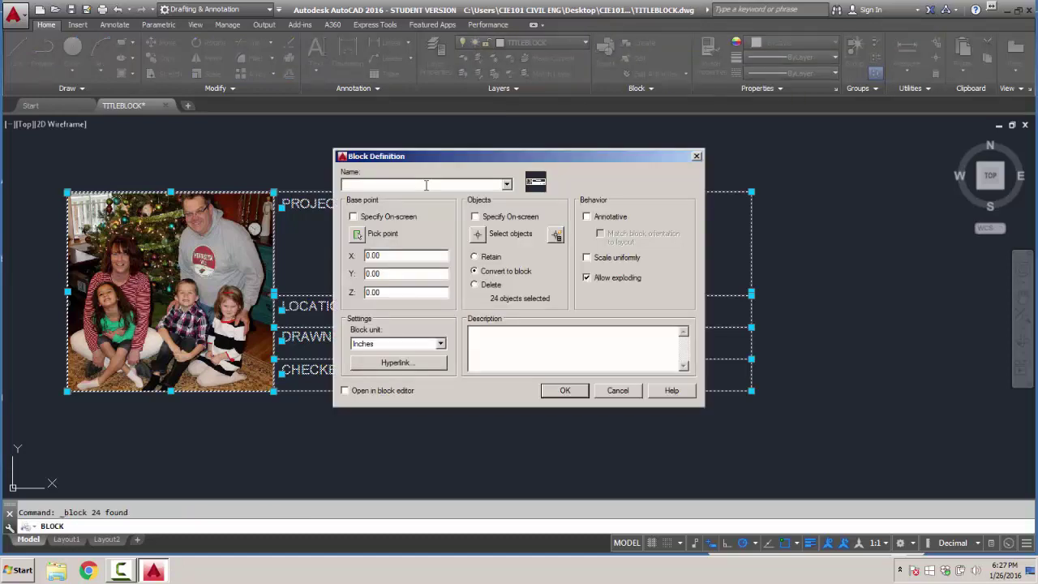
type("MY TITLE BLOCK 1")
left_click(353, 217)
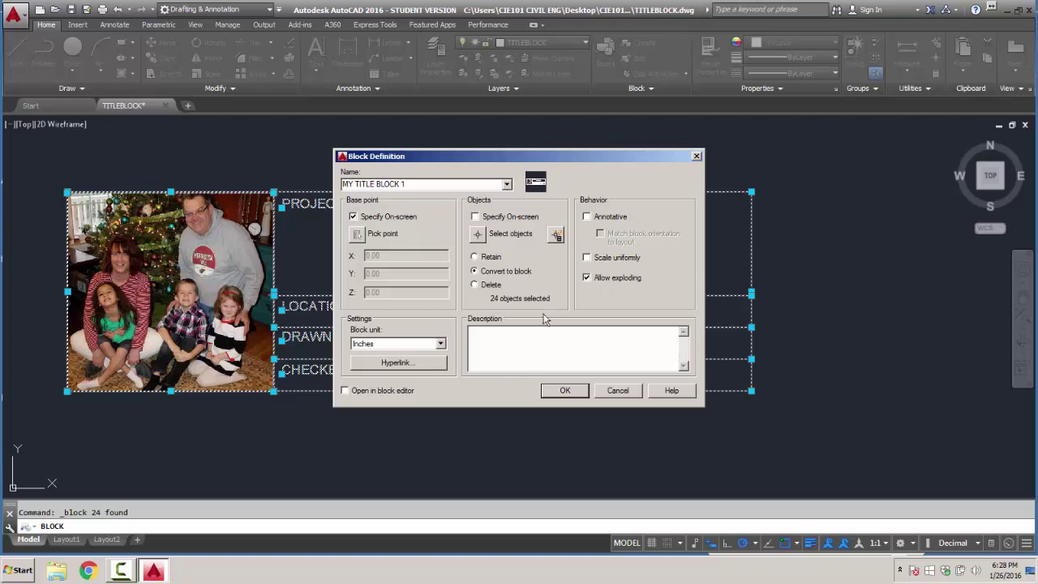
Step: Describe the block as MY FIRST TITLE BLOCK and create it with its base point at the lower-right corner, keeping the default attribute values
left_click(525, 342)
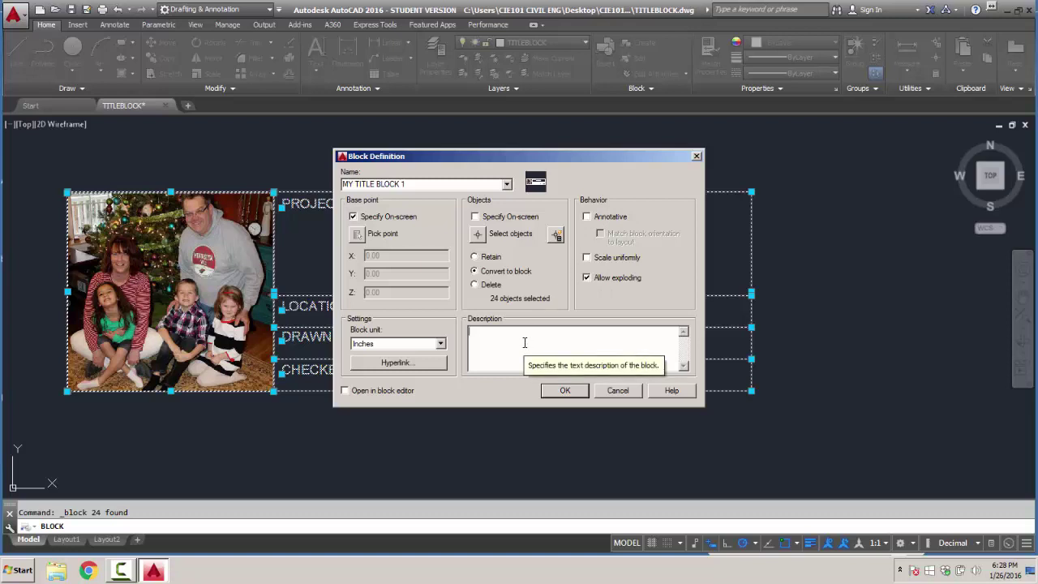
type("MY FIRST ")
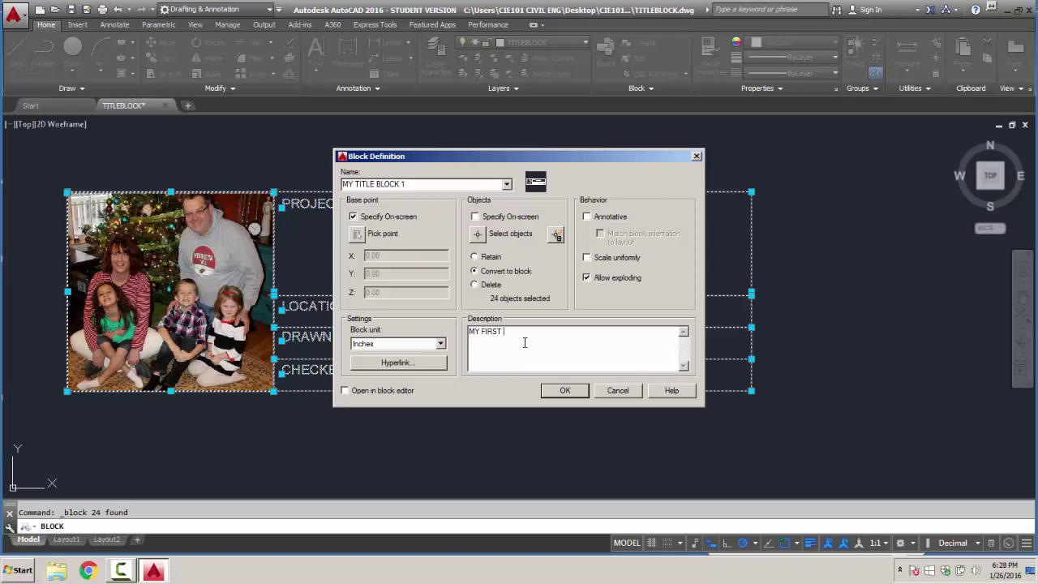
type("TITLE BLOCK")
left_click(570, 391)
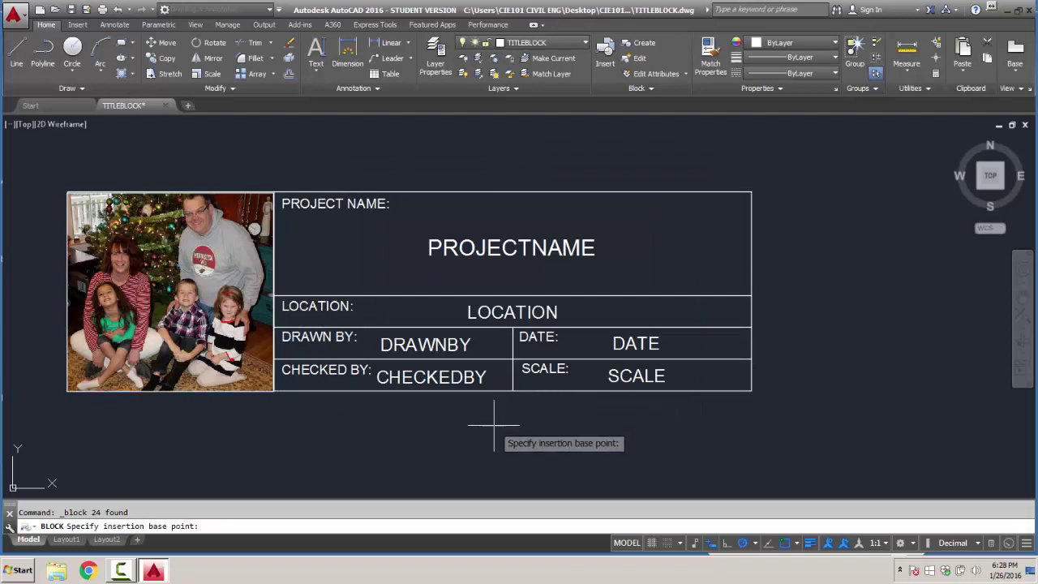
left_click(751, 391)
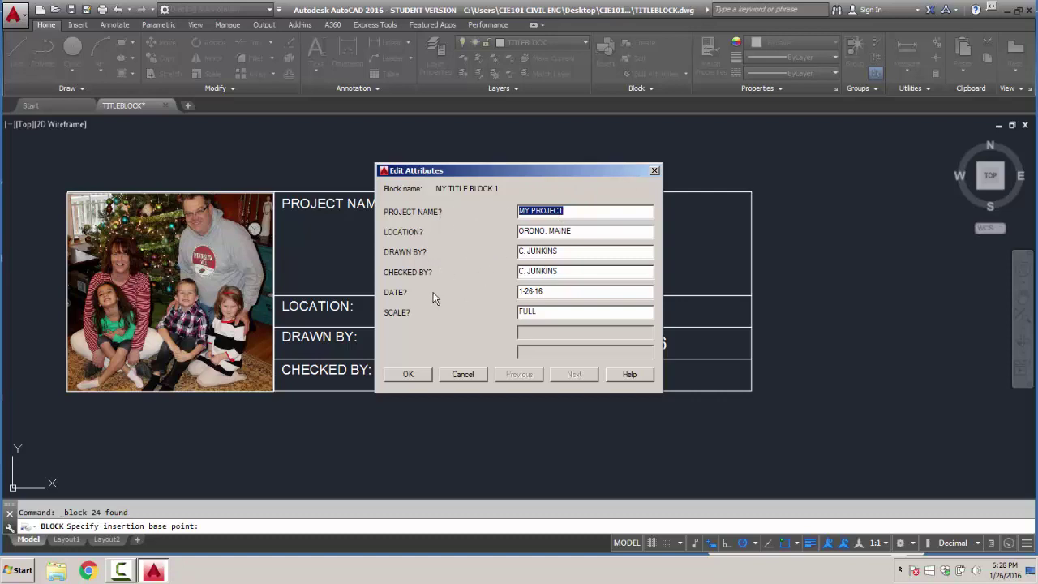
left_click(417, 372)
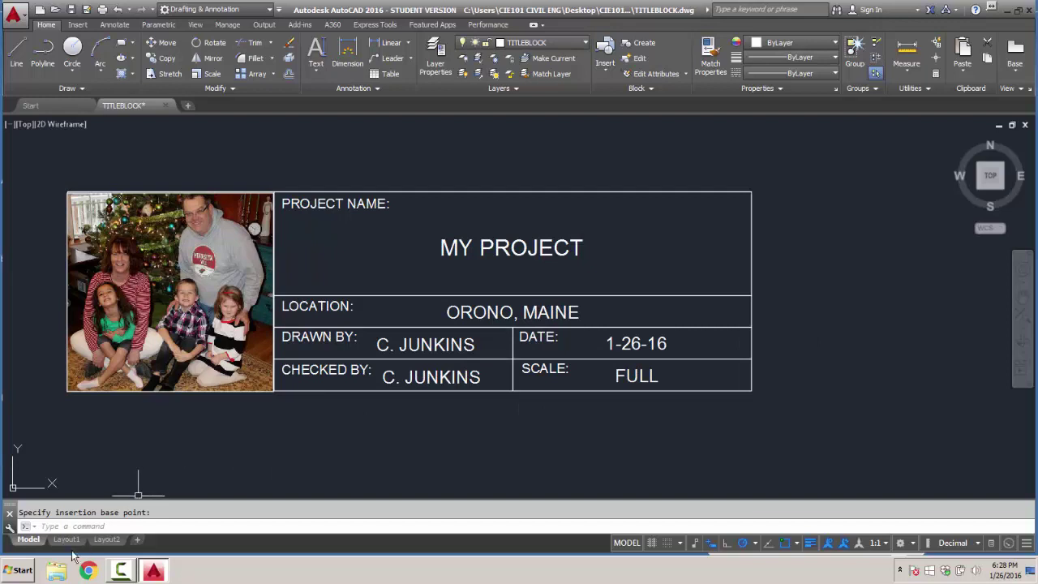
Step: Delete the existing viewport from Layout1
mouse_move(68, 542)
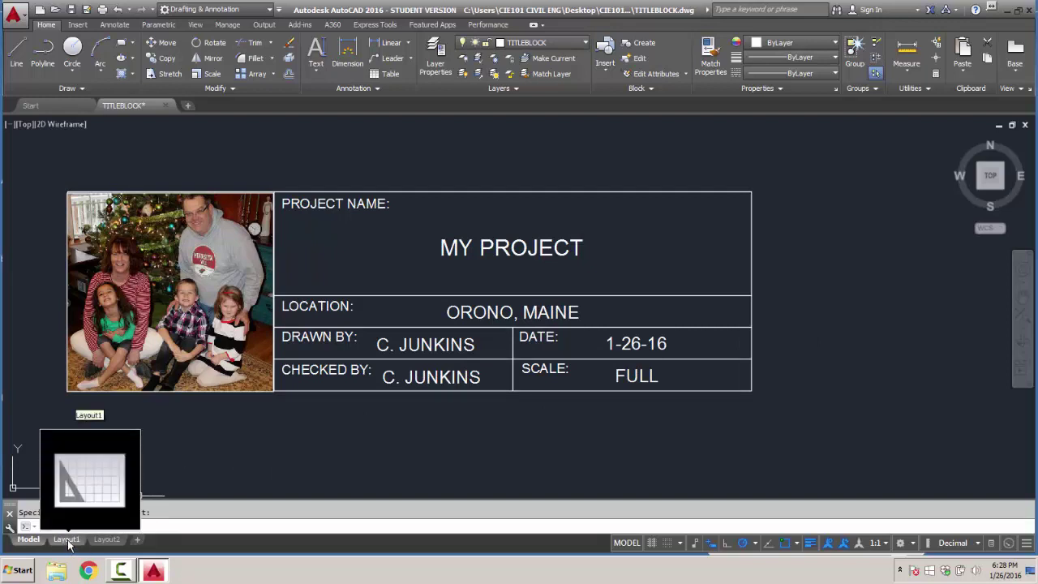
left_click(69, 540)
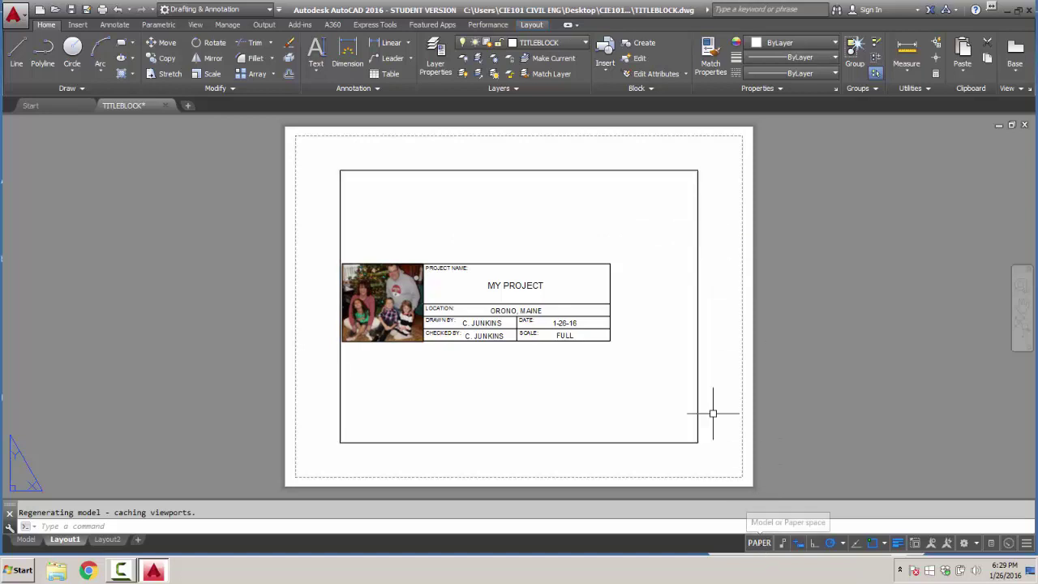
left_click(697, 352)
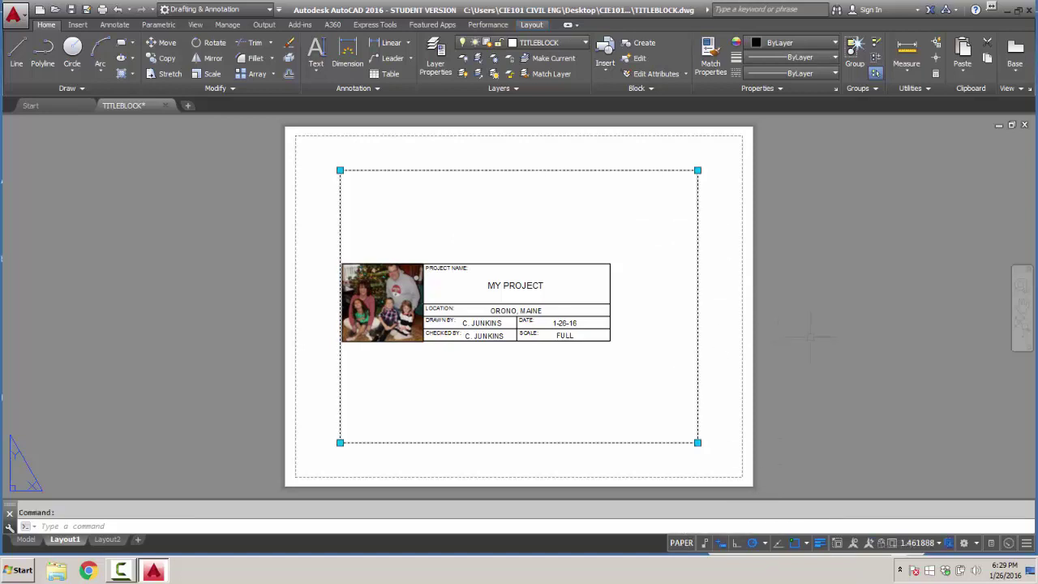
key("Delete")
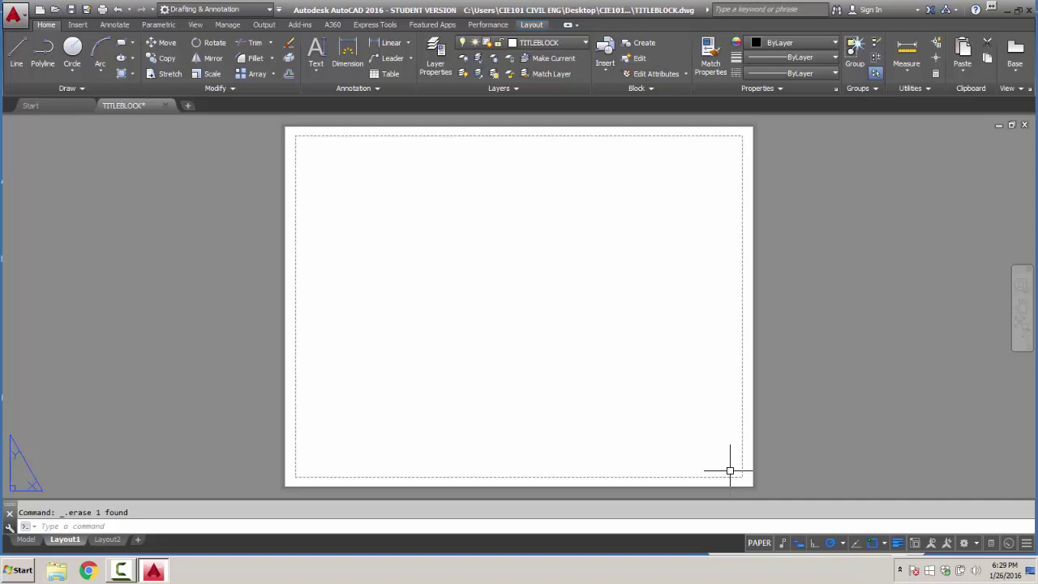
Step: Insert MY TITLE BLOCK 1 just inside the lower-right corner of the layout's printable area, keeping the default attribute values
left_click(607, 72)
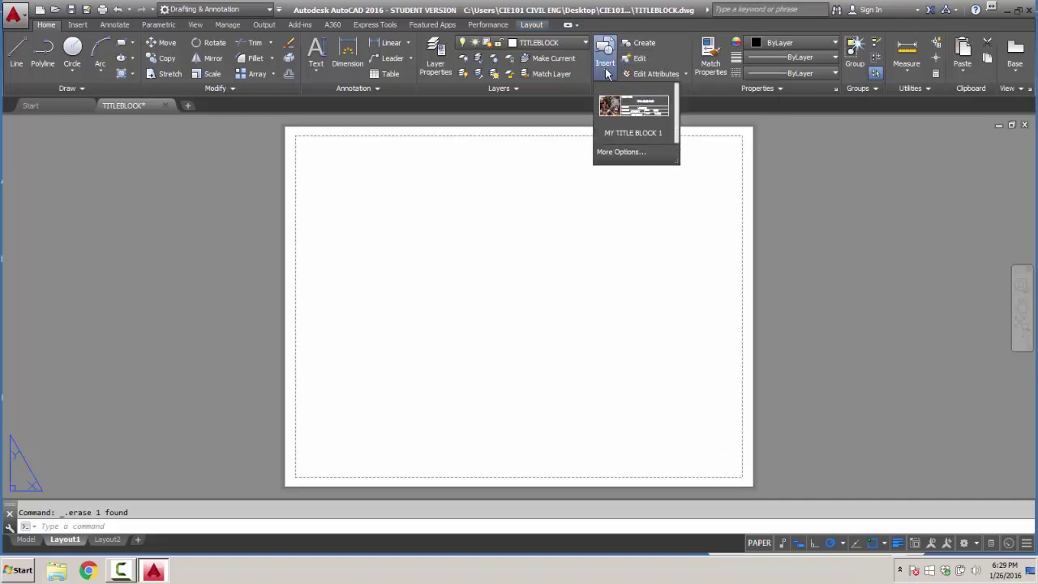
left_click(622, 131)
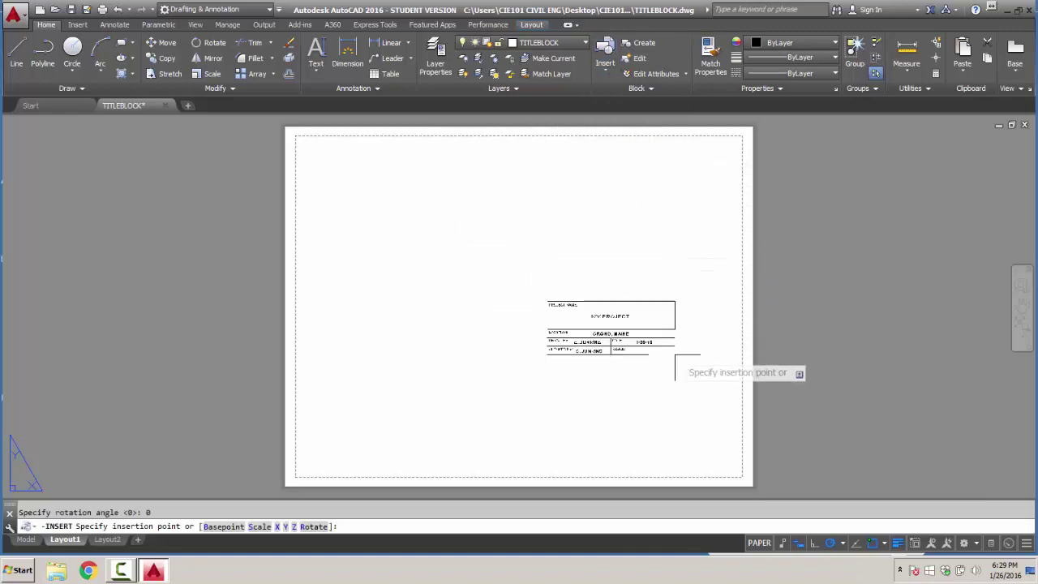
scroll(735, 477, "up", 6)
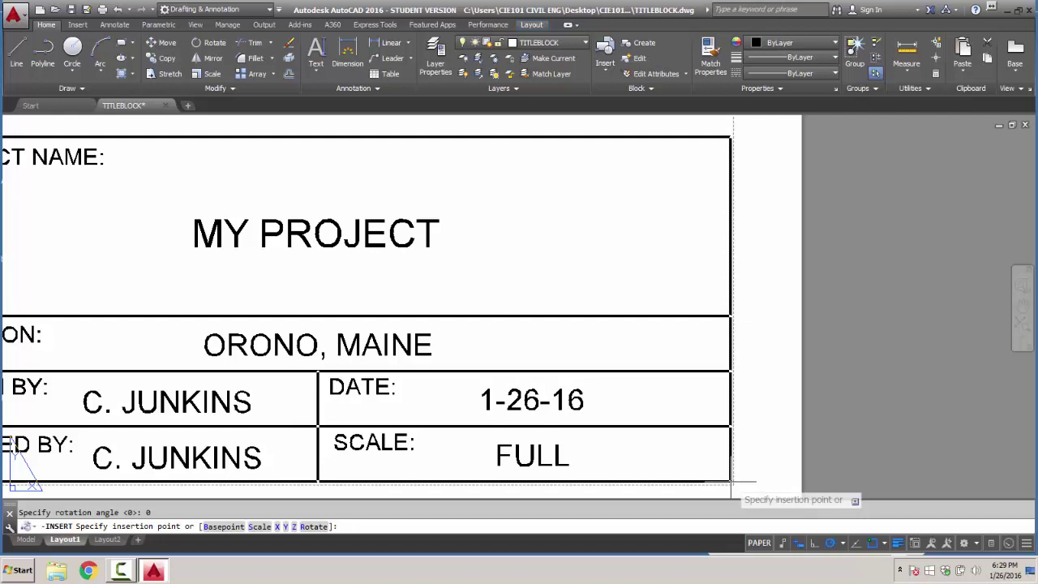
left_click(731, 482)
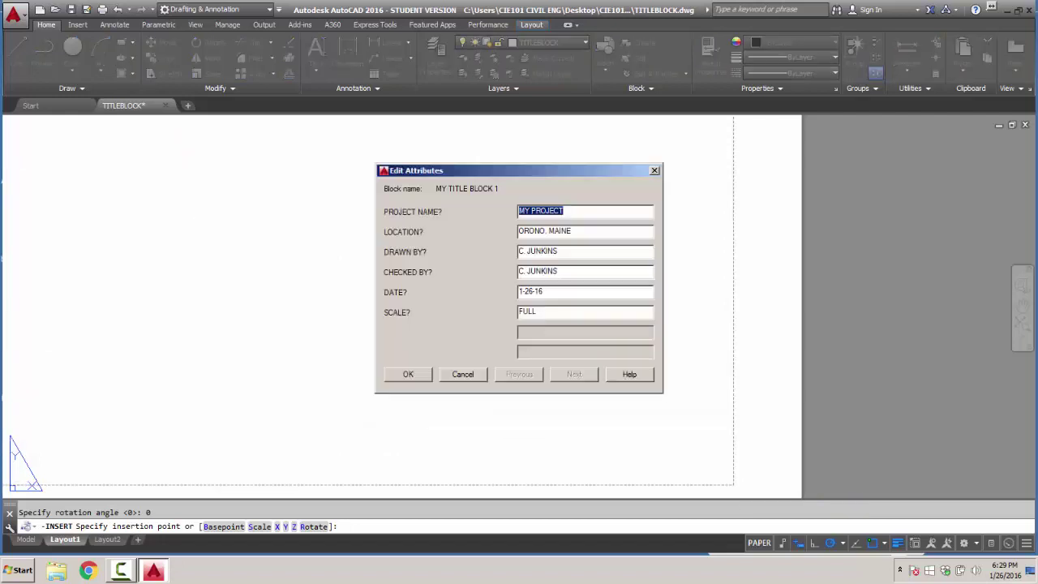
left_click(409, 374)
scroll(544, 352, "up", 5)
scroll(603, 355, "down", 5)
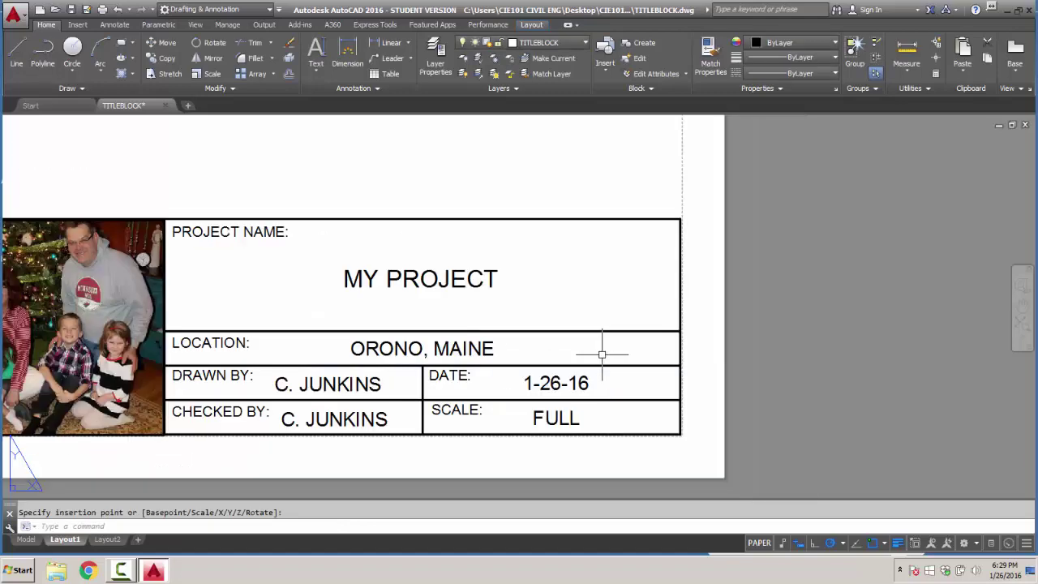
scroll(602, 354, "down", 2)
middle_click_drag(783, 277, 952, 326)
scroll(953, 326, "down", 2)
middle_click_drag(932, 280, 813, 366)
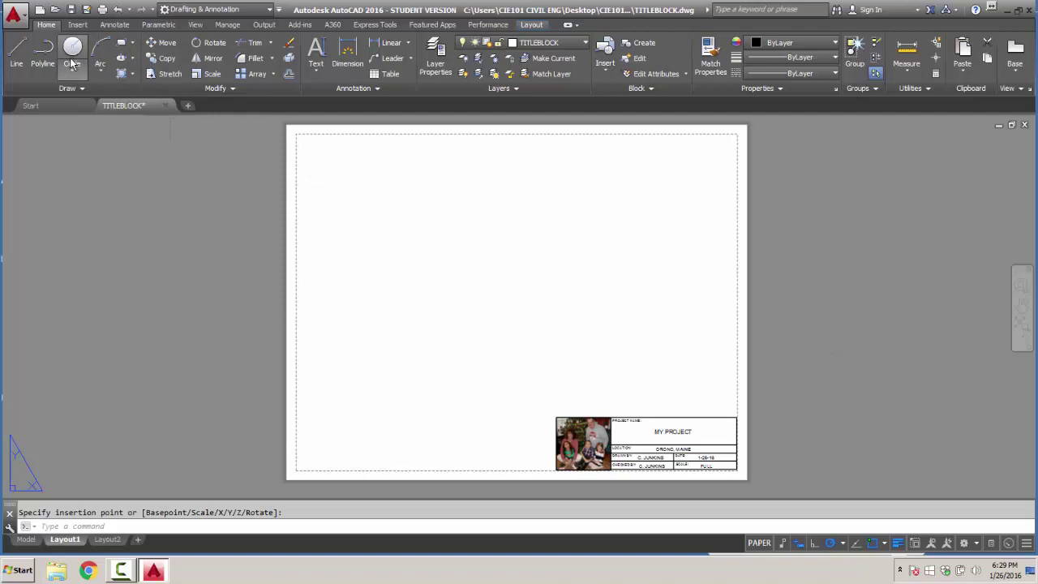
Step: Start a polygonal viewport at the title block's upper-right corner, with a first edge about 6.73 long up to the printable area's upper-right corner
left_click(195, 26)
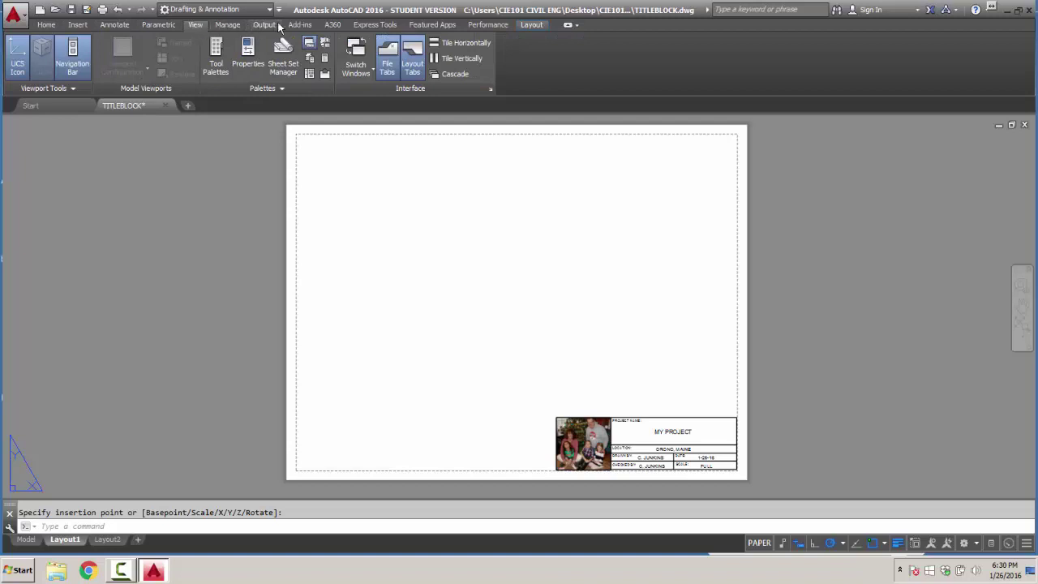
left_click(78, 26)
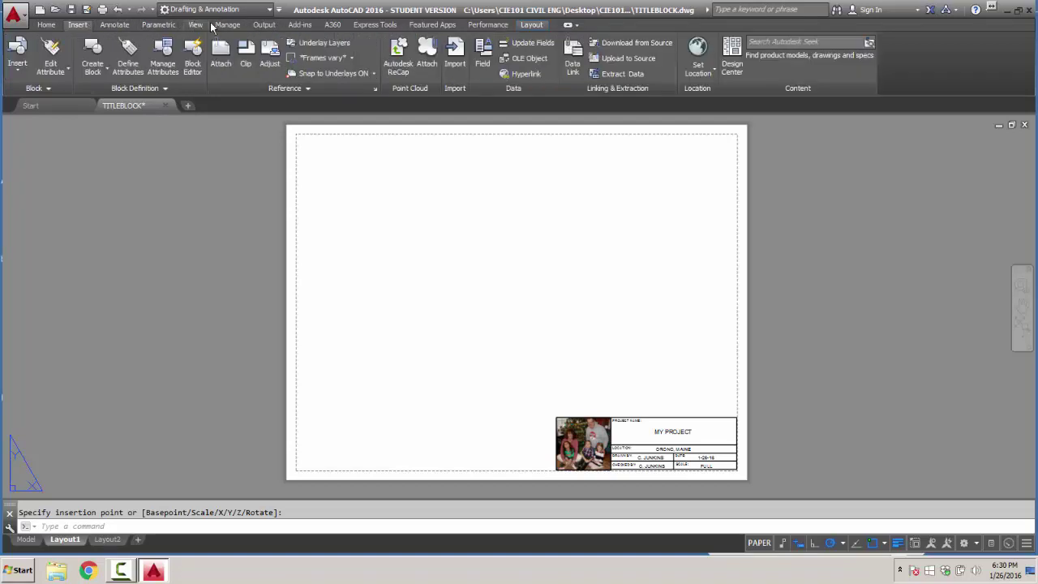
left_click(532, 25)
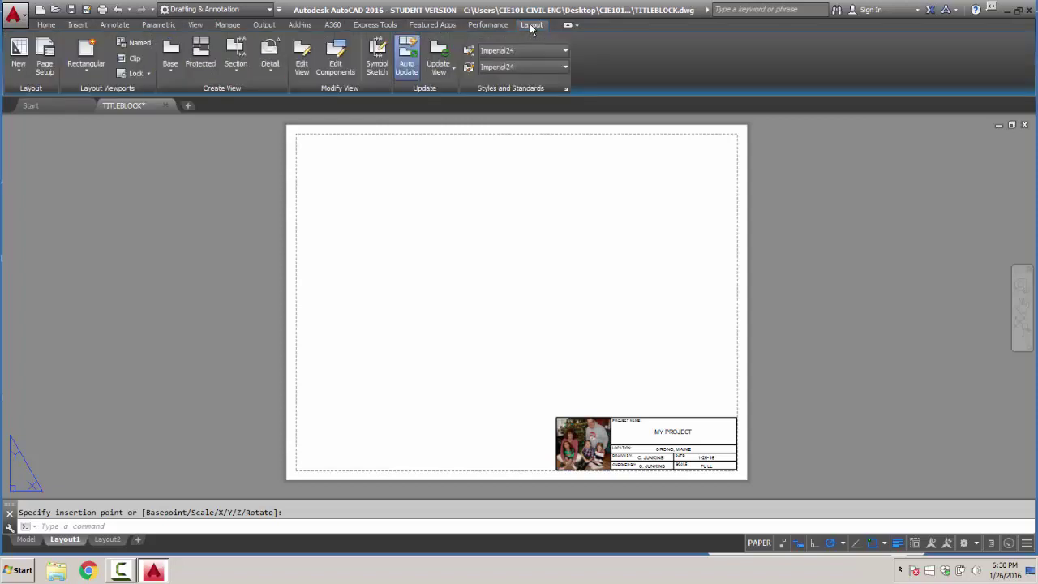
left_click(86, 72)
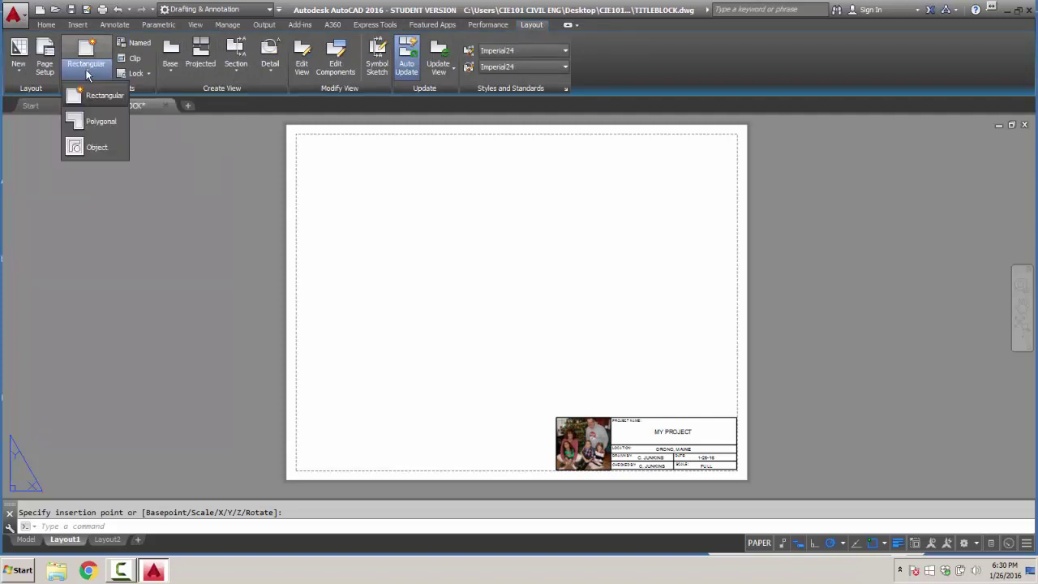
left_click(80, 123)
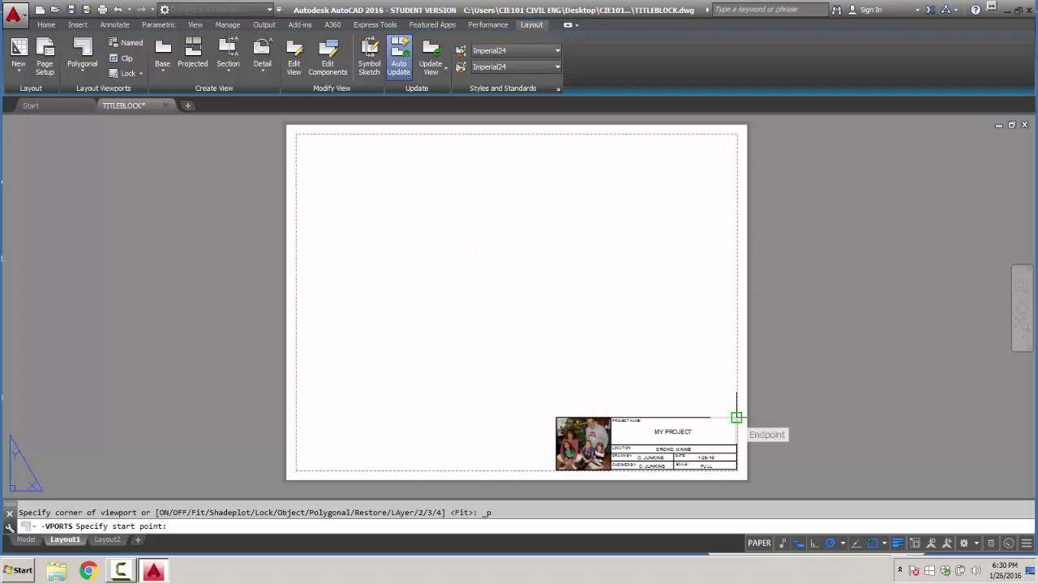
left_click(736, 418)
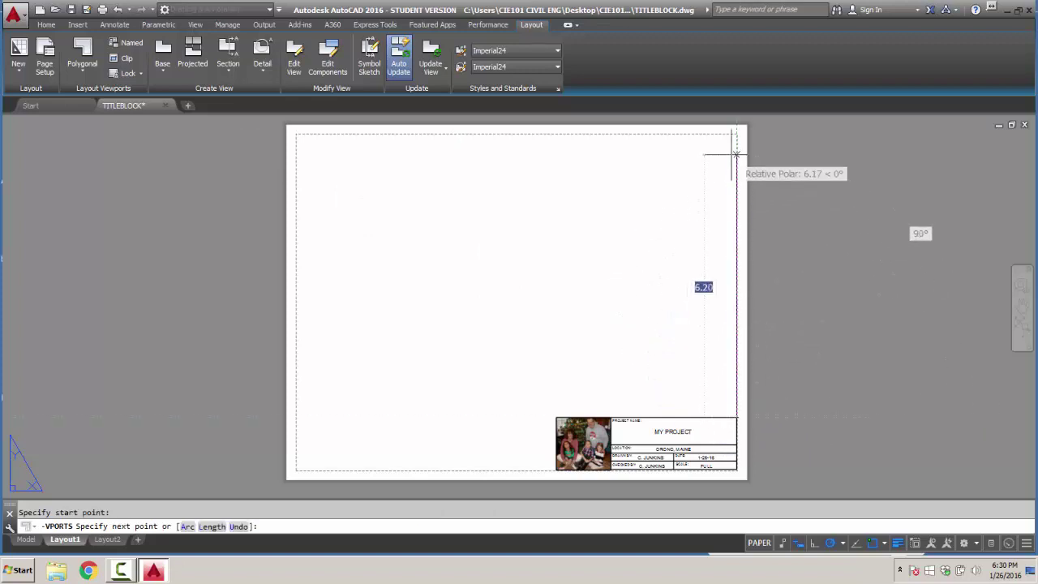
scroll(736, 154, "up", 5)
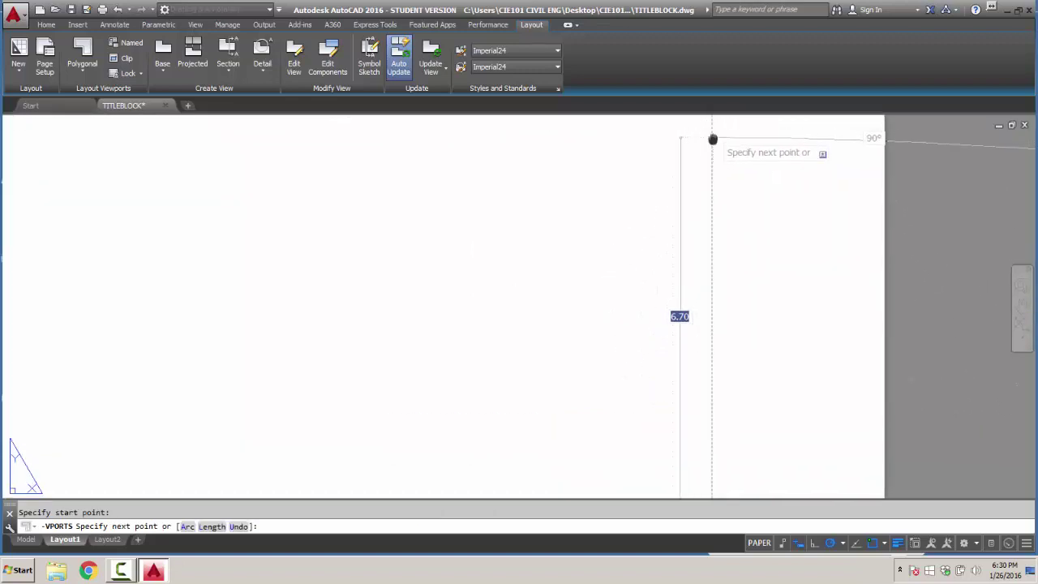
middle_click_drag(713, 139, 701, 208)
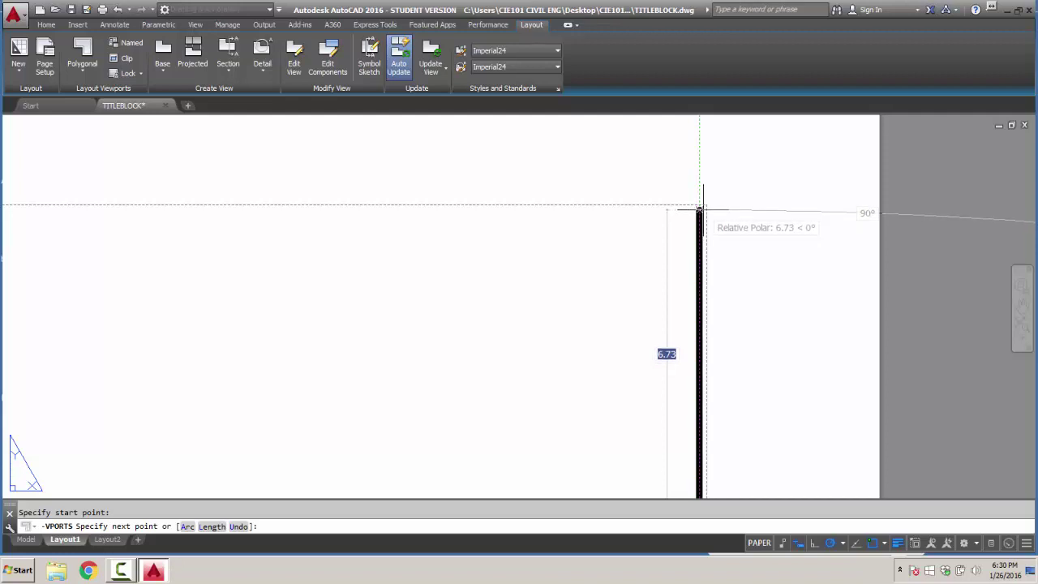
left_click(699, 209)
Step: Add the viewport's top edge, about 10.47 long, to just inside the printable area's upper-left corner
scroll(669, 227, "down", 6)
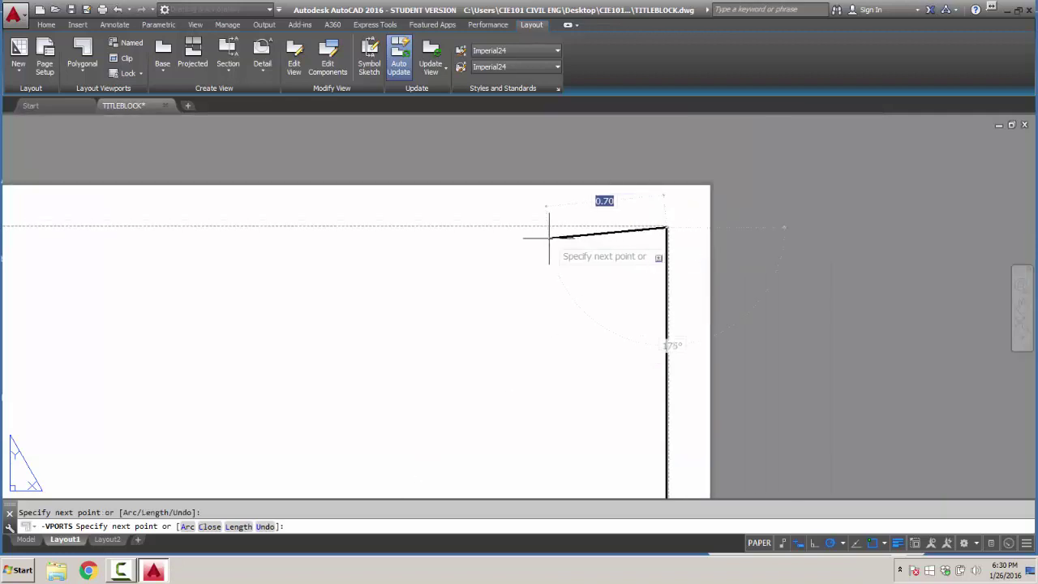
scroll(531, 235, "down", 4)
middle_click_drag(514, 232, 827, 197)
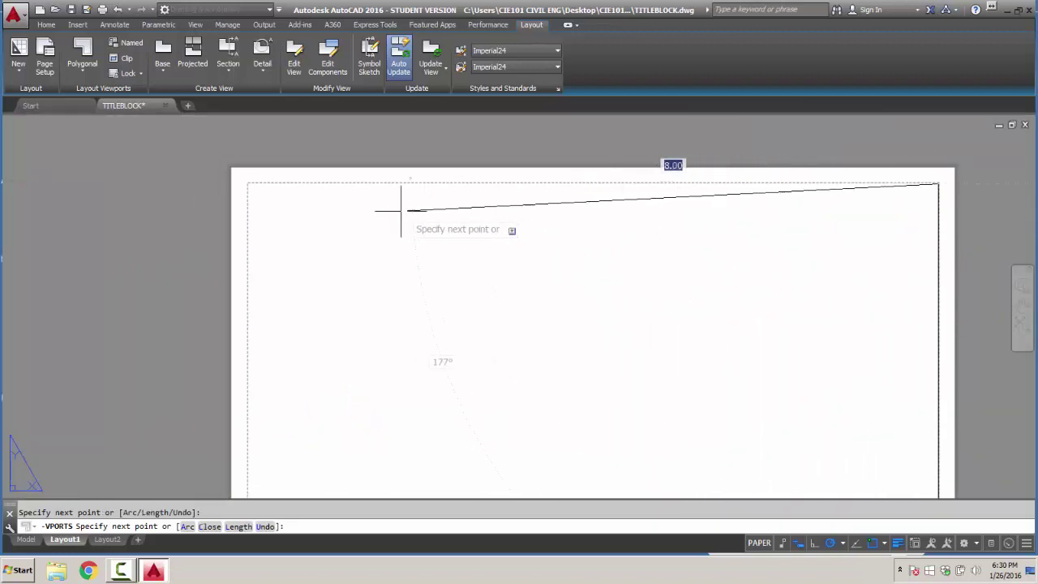
scroll(253, 191, "up", 2)
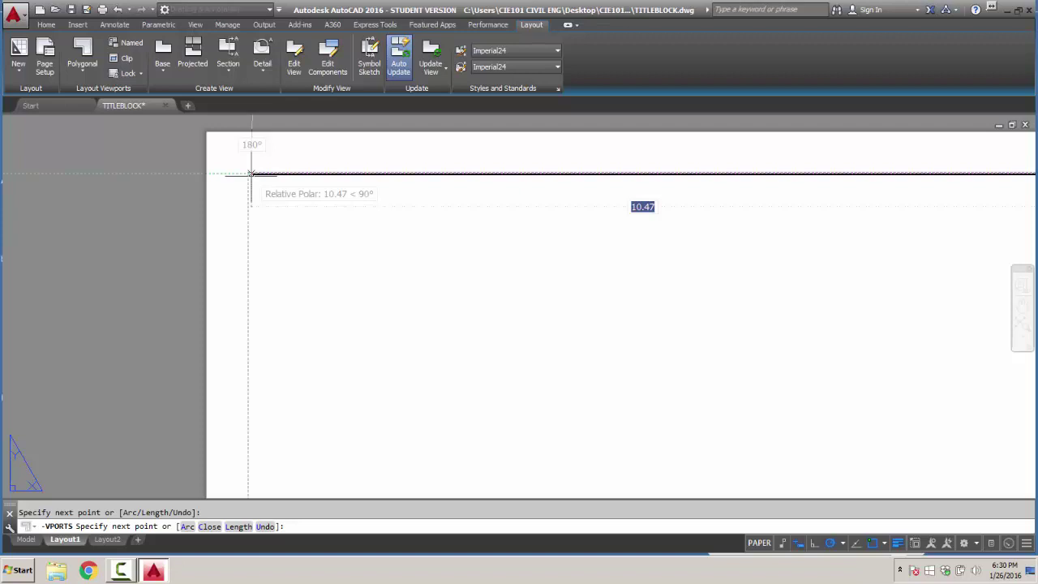
left_click(250, 172)
Step: Finish the polygonal viewport through the printable area's lower-left corner and the title block's lower-left and upper-left corners, then close the outline
scroll(300, 199, "down", 4)
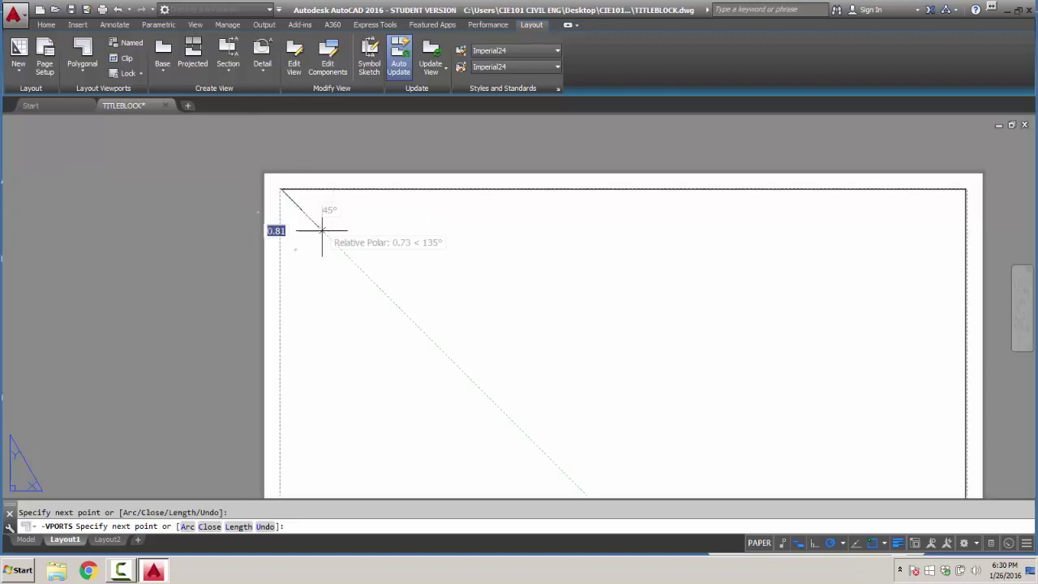
scroll(332, 232, "down", 2)
middle_click_drag(366, 343, 370, 271)
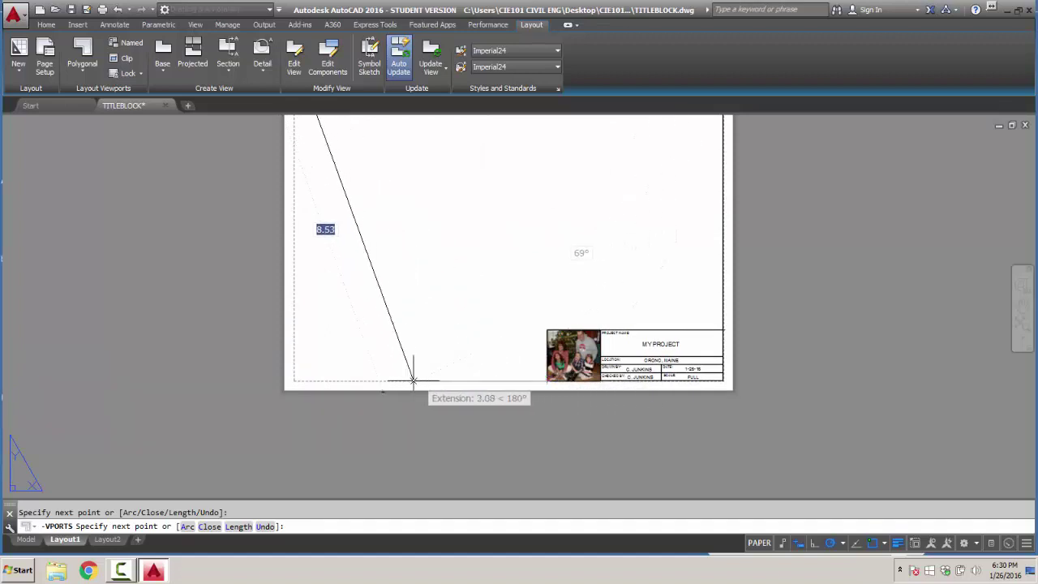
left_click(296, 379)
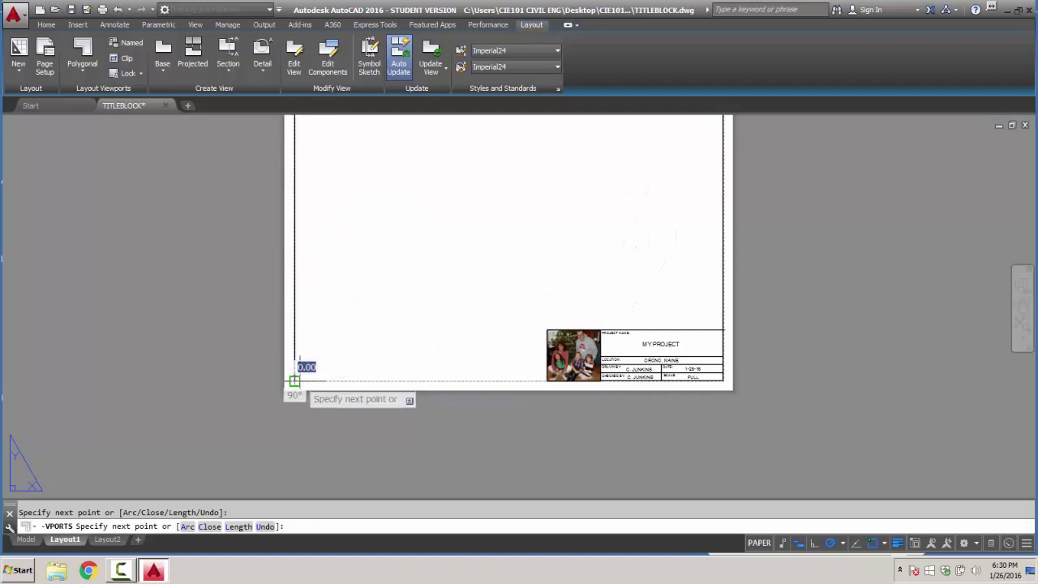
left_click(545, 380)
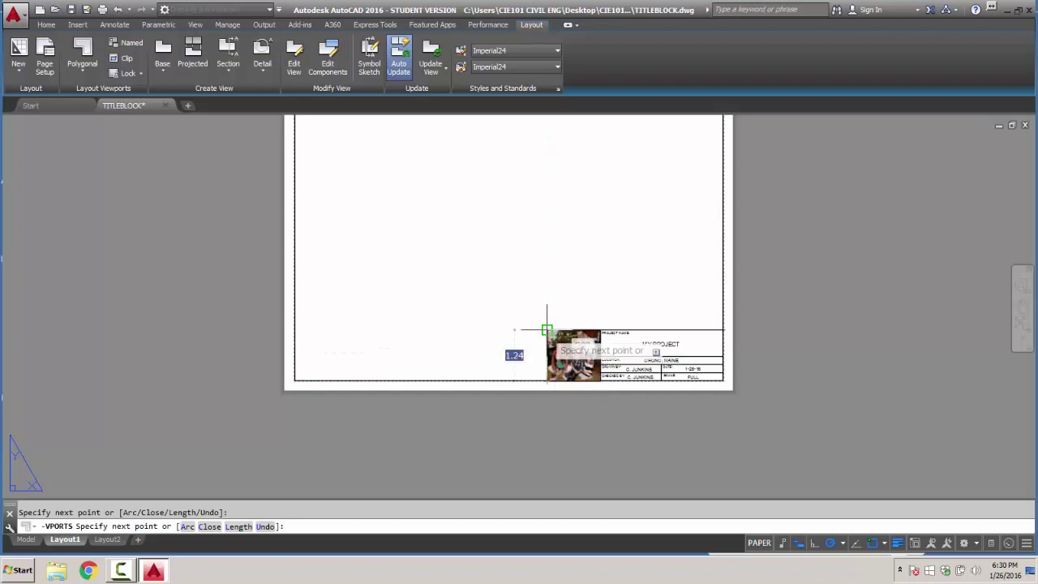
left_click(547, 331)
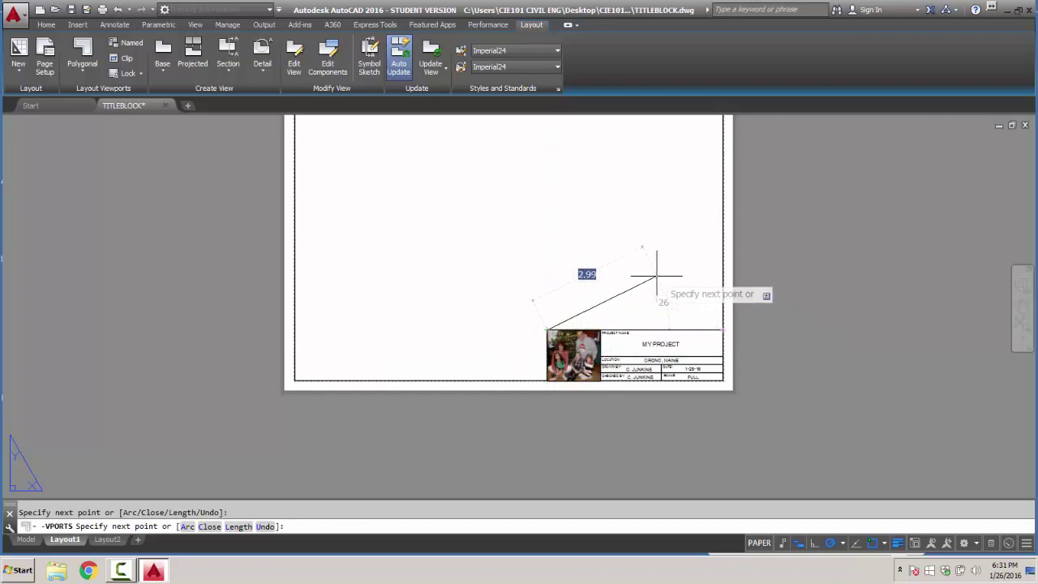
type("C")
key("Return")
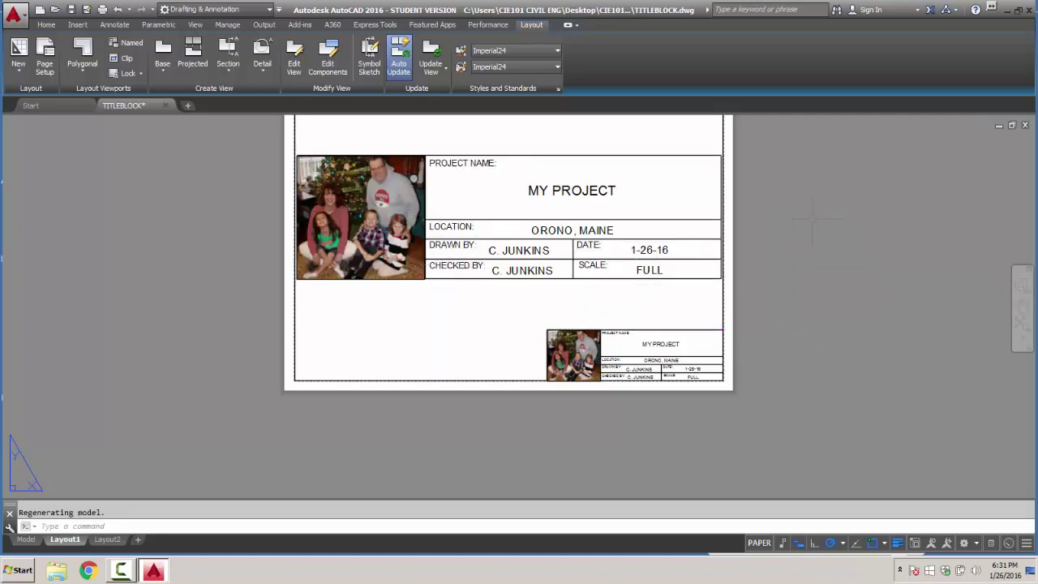
Step: In the viewport's model space, shrink the title block view and shift it toward the viewport's upper-left corner, then return to paper space
scroll(813, 217, "down", 2)
middle_click_drag(668, 205, 468, 287)
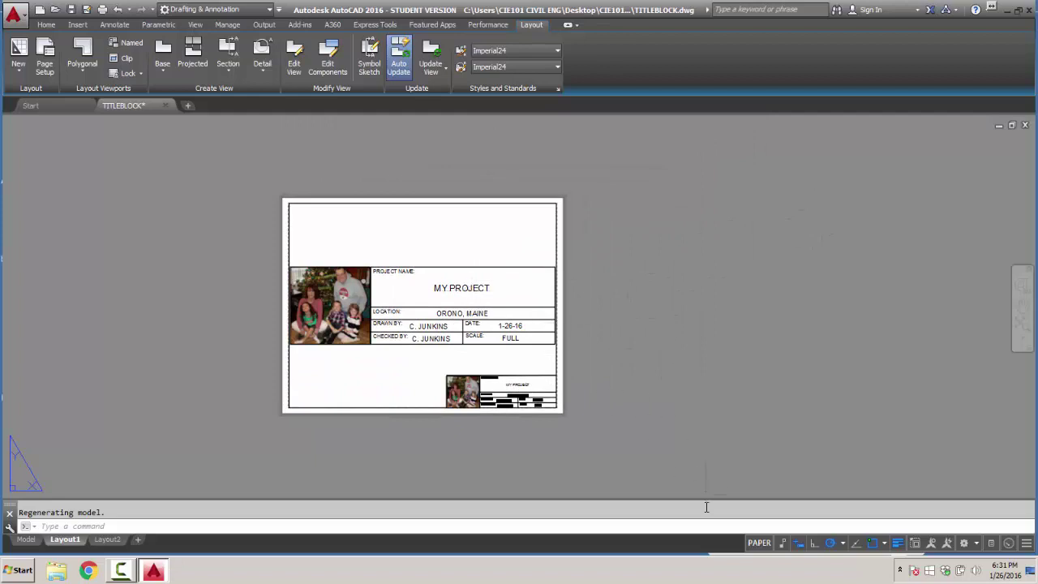
left_click(768, 544)
scroll(408, 262, "down", 3)
scroll(407, 270, "down", 4)
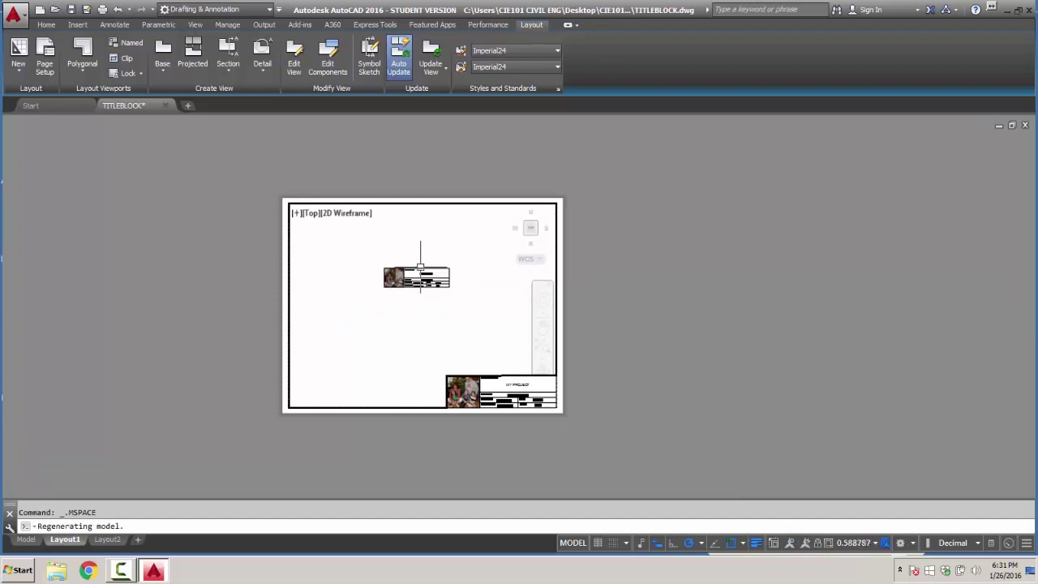
middle_click_drag(455, 295, 384, 261)
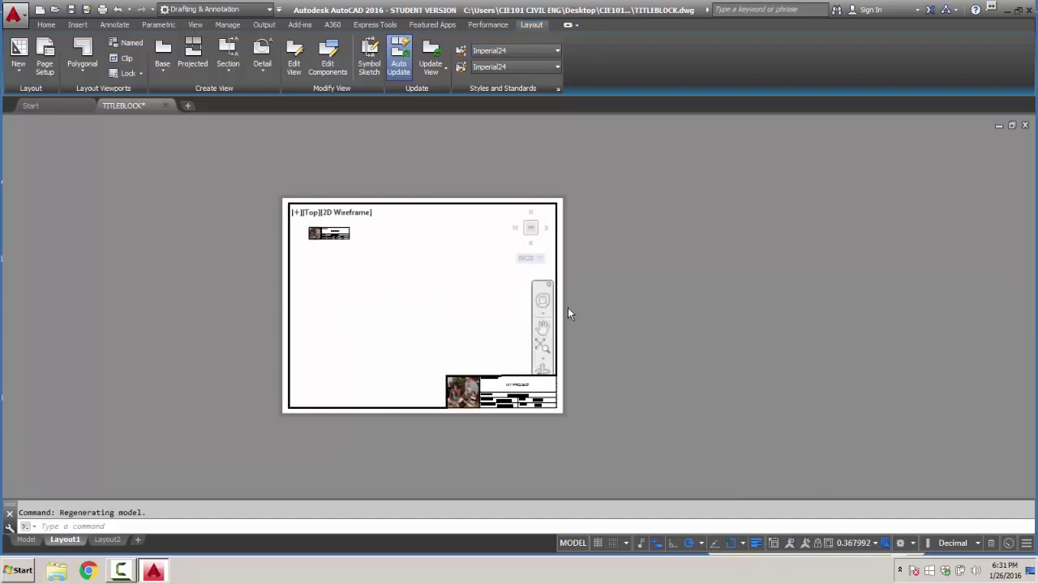
scroll(619, 335, "up", 6)
scroll(623, 340, "down", 6)
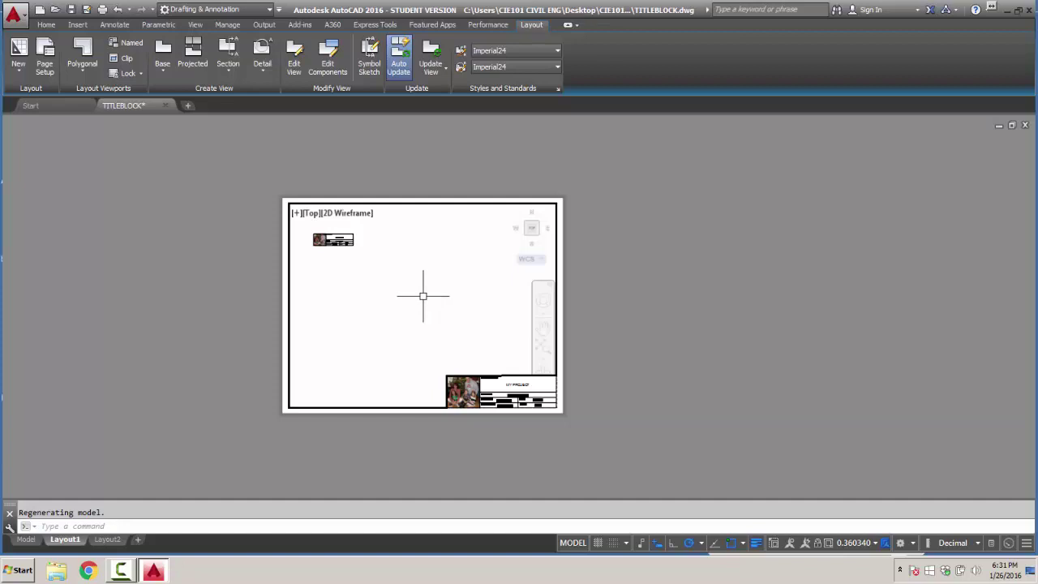
left_click(579, 544)
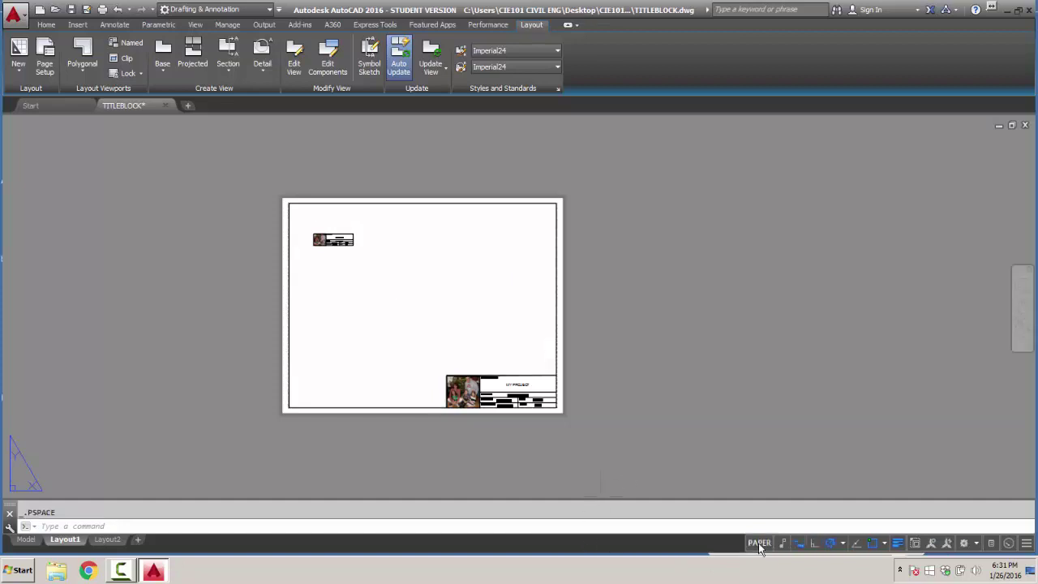
Step: Save the title block drawing with Layout1 in paper space
scroll(367, 332, "up", 4)
scroll(367, 332, "down", 2)
middle_click_drag(365, 331, 401, 332)
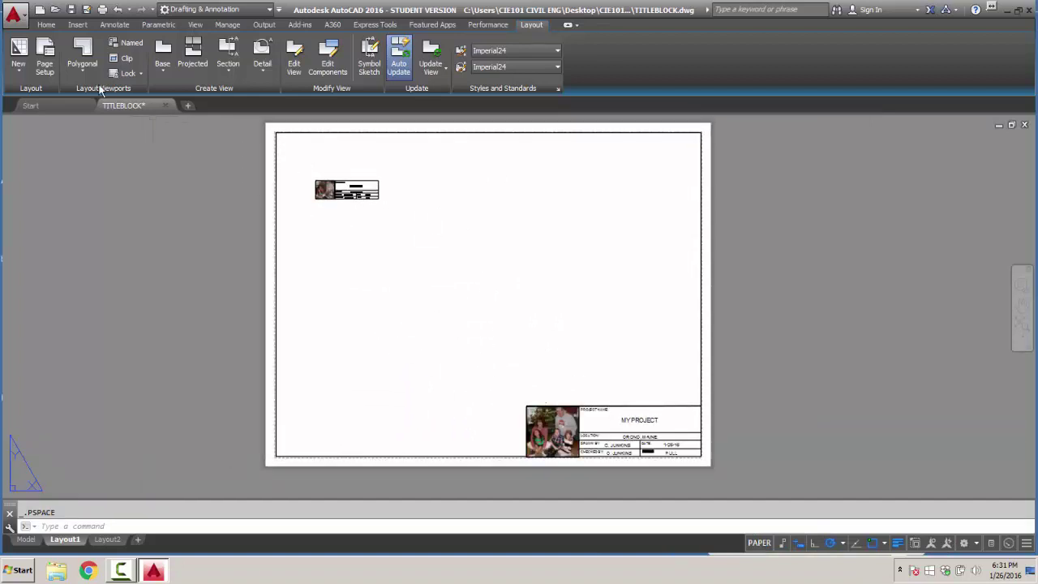
left_click(14, 14)
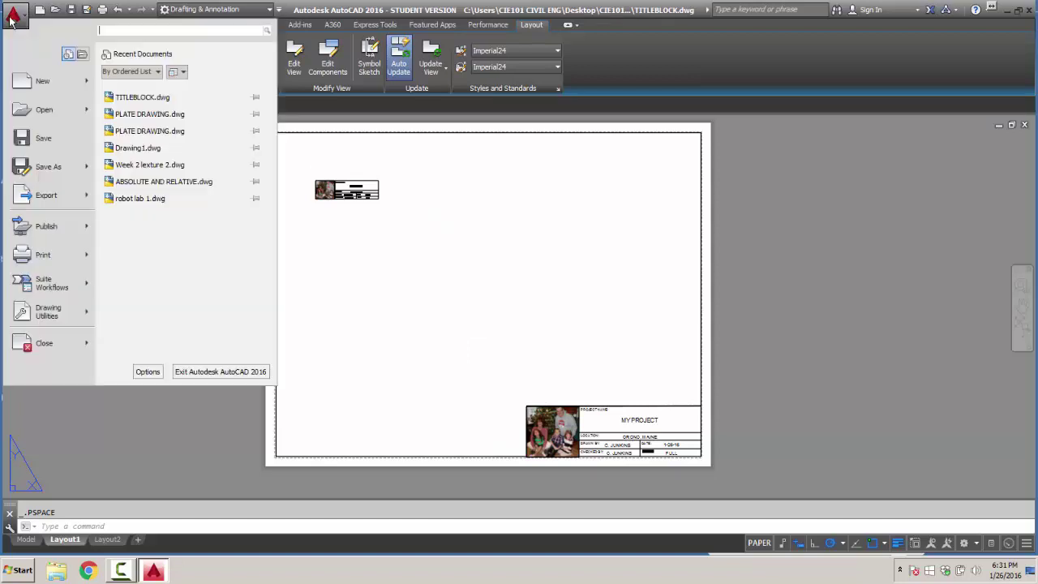
left_click(40, 139)
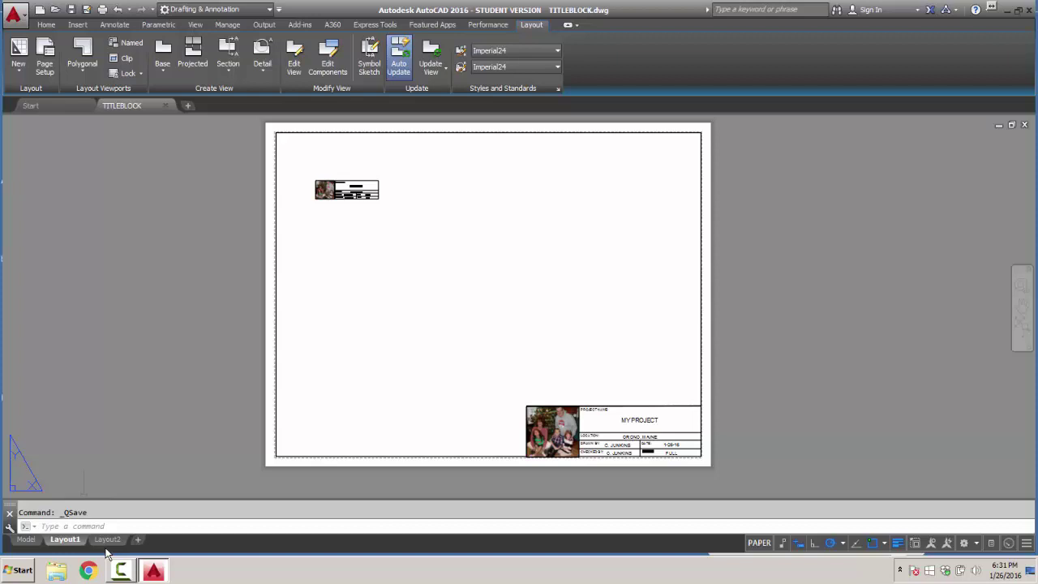
Step: Delete the large title block from model space and return to Layout1
left_click(26, 539)
scroll(274, 452, "down", 2)
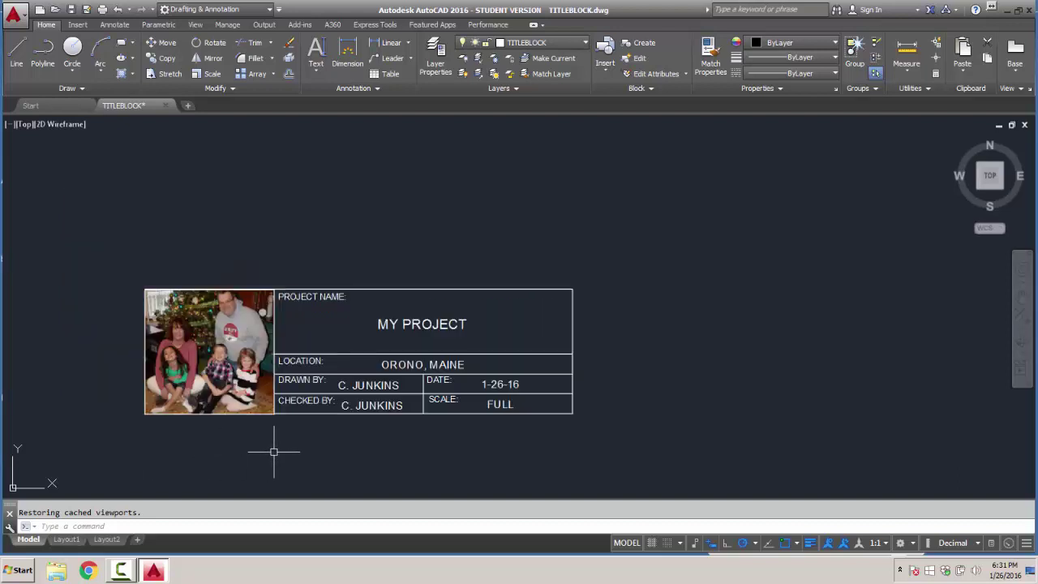
left_click(136, 270)
left_click(628, 444)
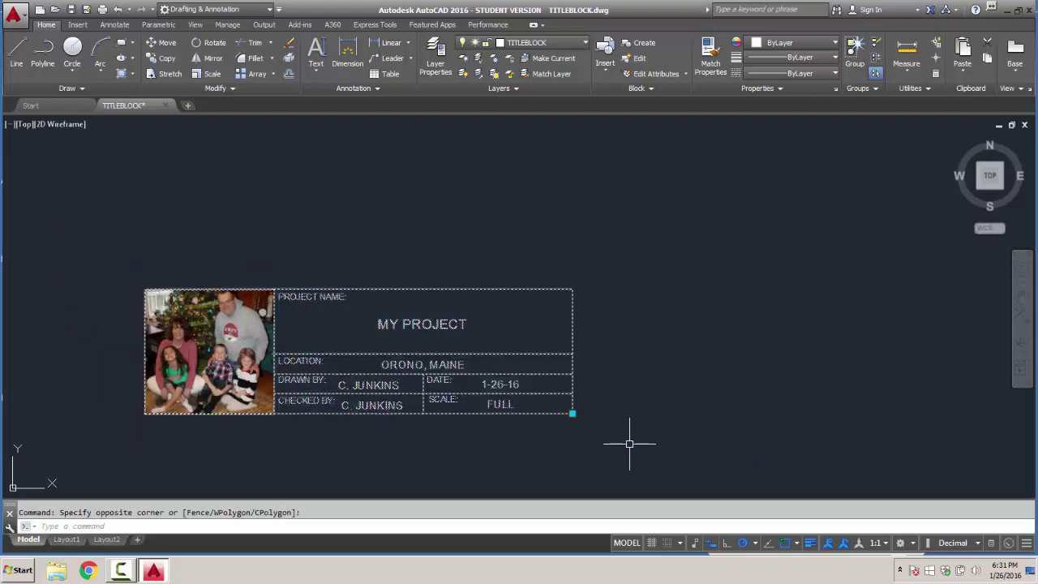
key("Delete")
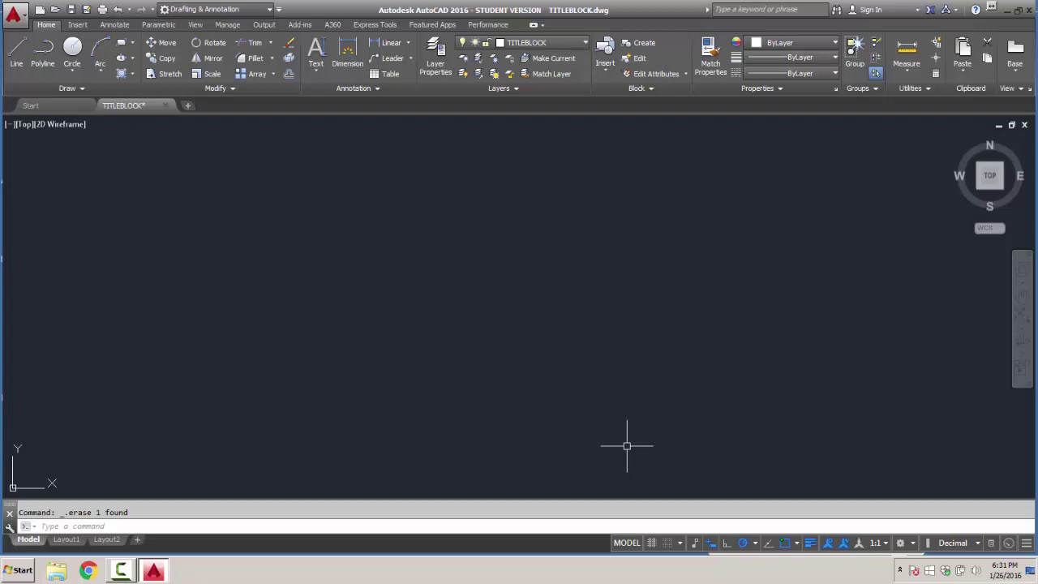
left_click(65, 540)
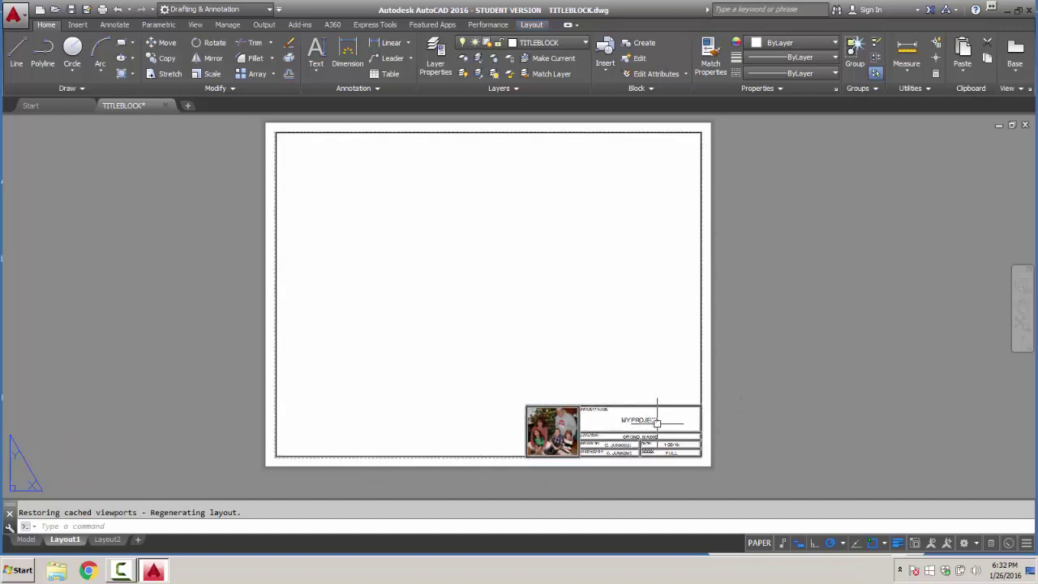
Step: Check the list of insertable blocks for MY TITLE BLOCK 1
mouse_move(656, 422)
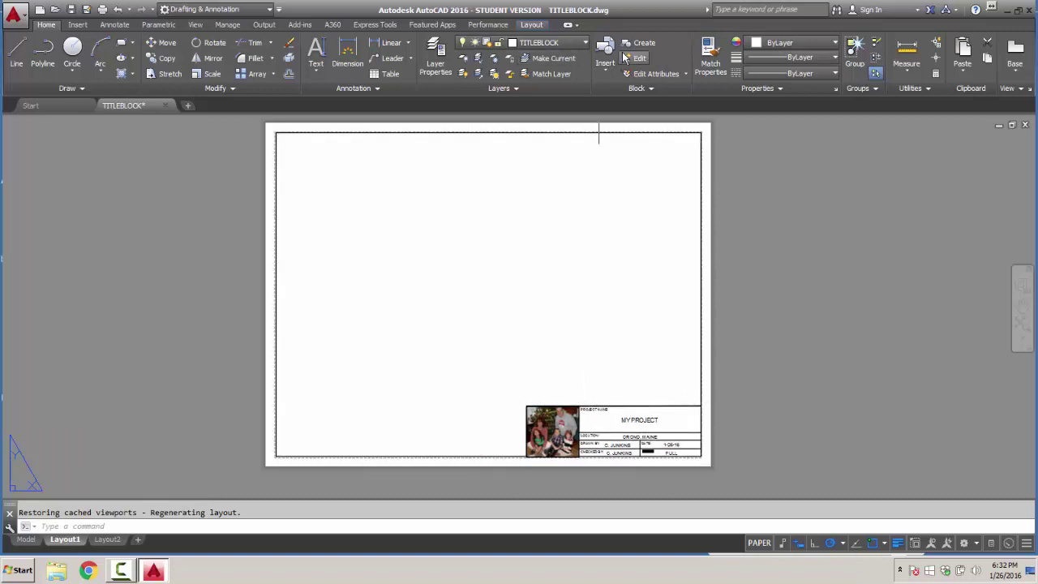
left_click(610, 73)
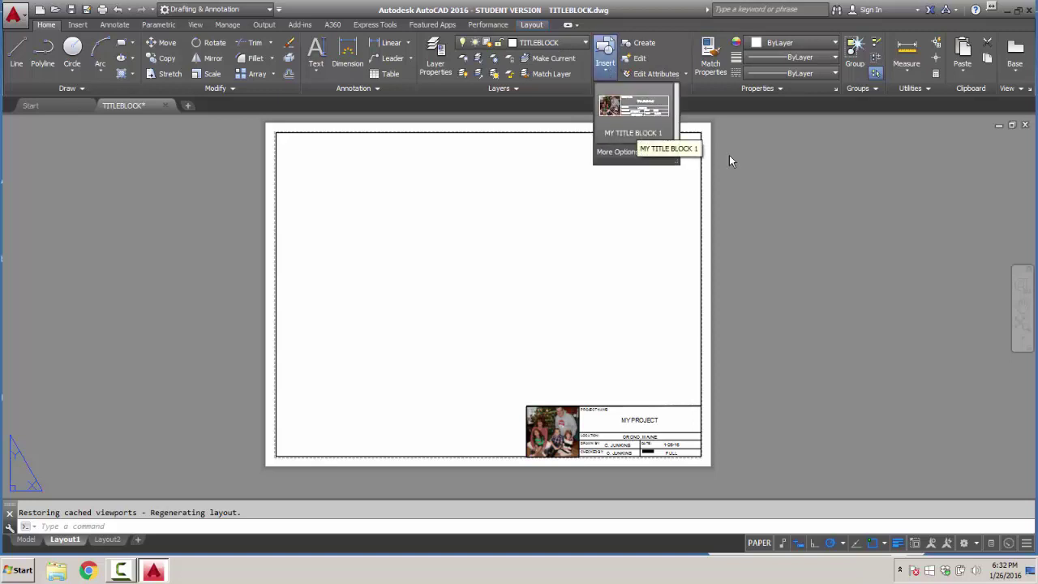
left_click(819, 186)
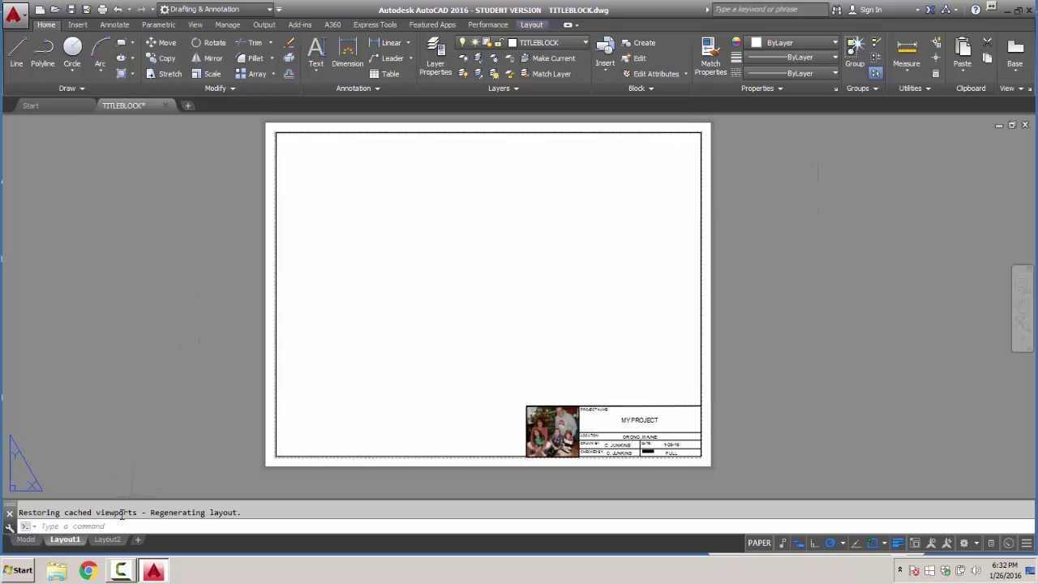
Step: Rename Layout1 to TB LETTER
mouse_move(71, 542)
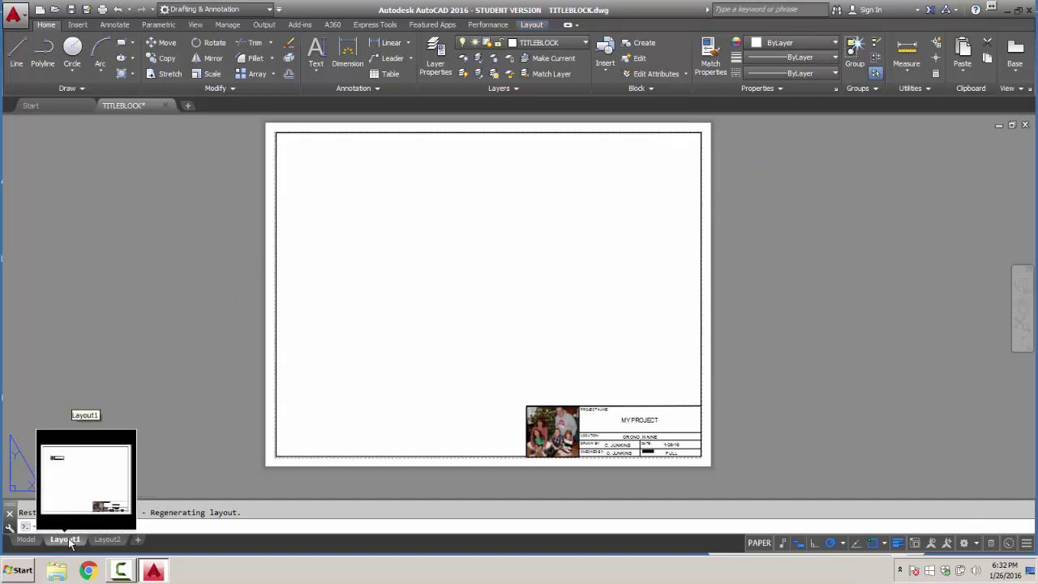
right_click(67, 540)
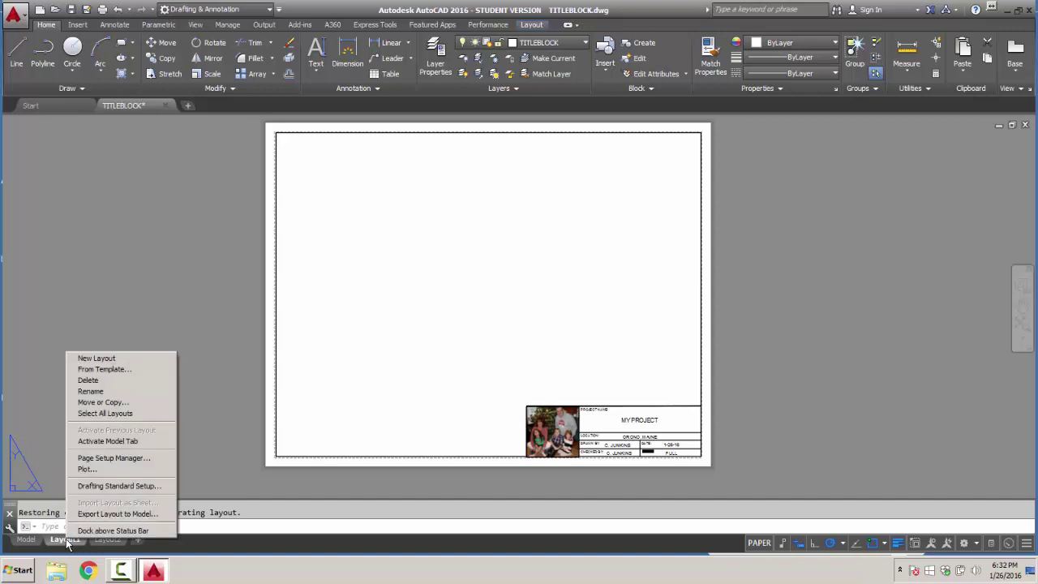
left_click(91, 392)
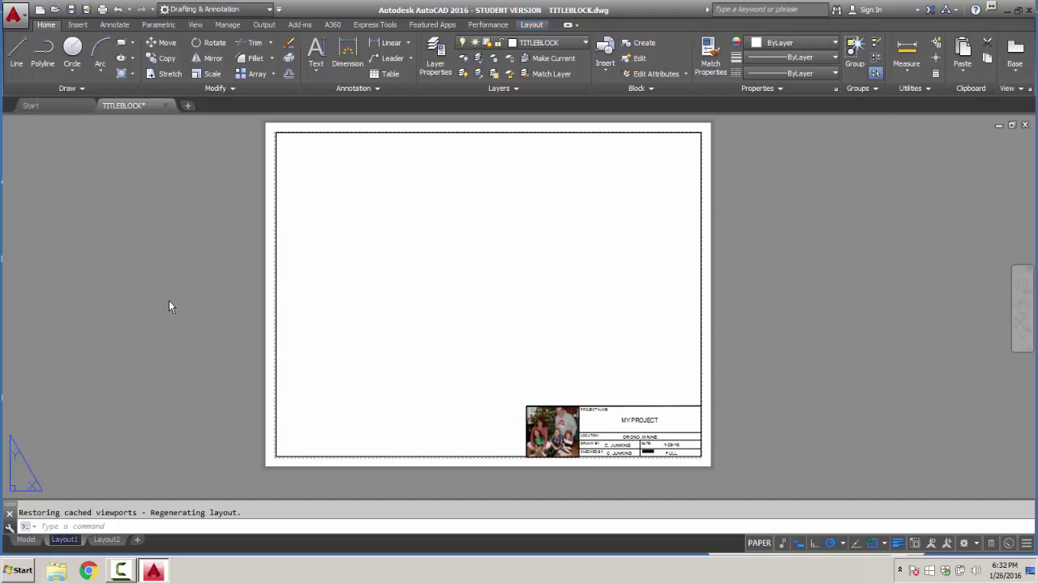
type("TB LE")
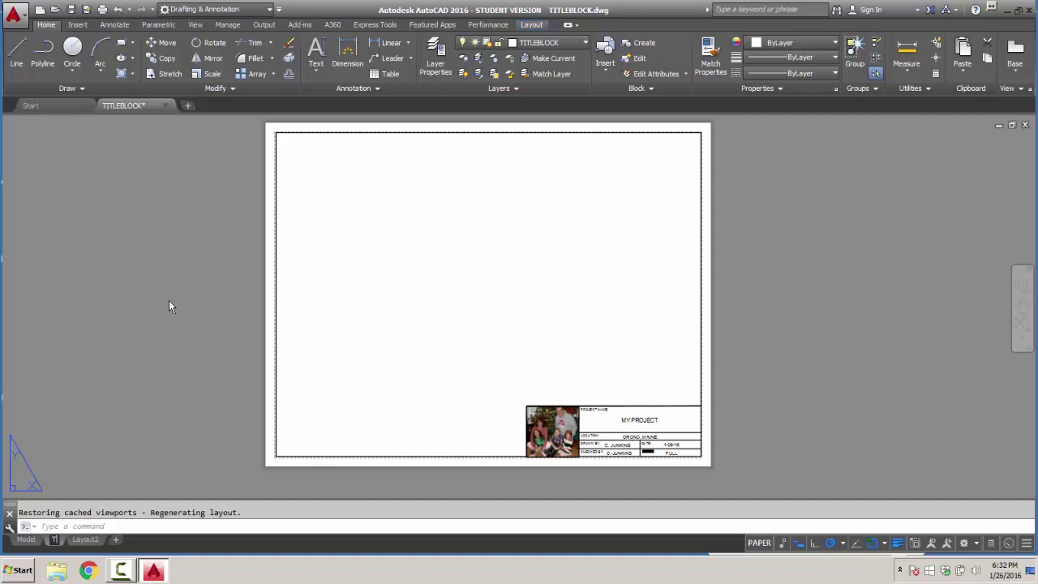
type("TTER")
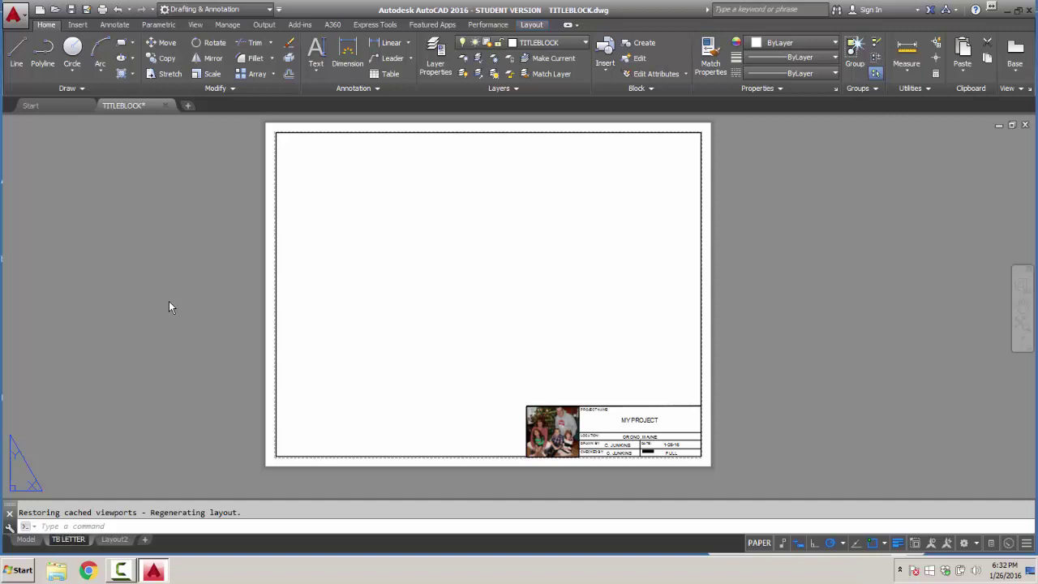
key("Return")
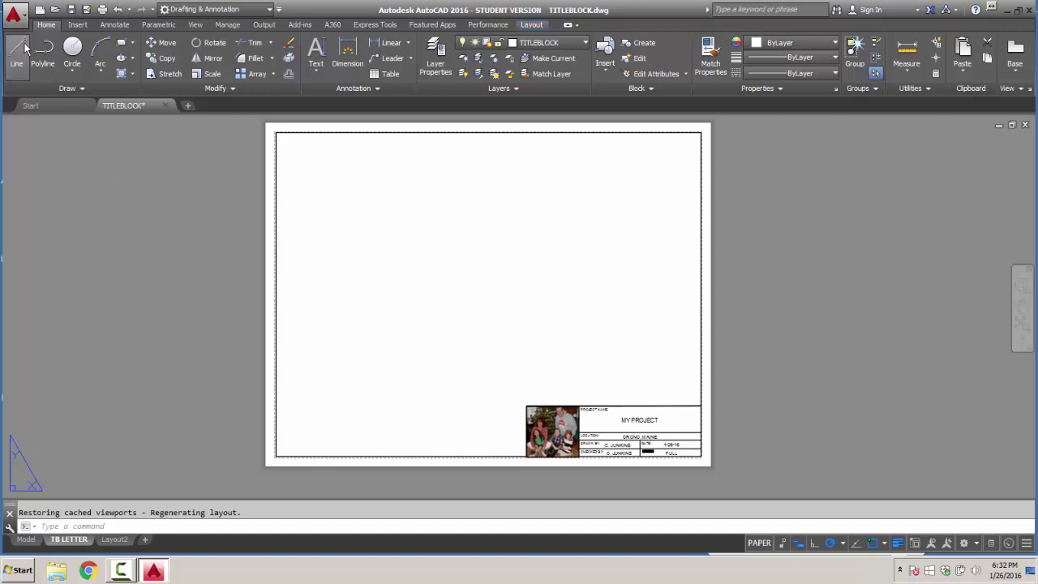
Step: Save the TITLEBLOCK drawing and close it, accepting the save of its changes
left_click(14, 14)
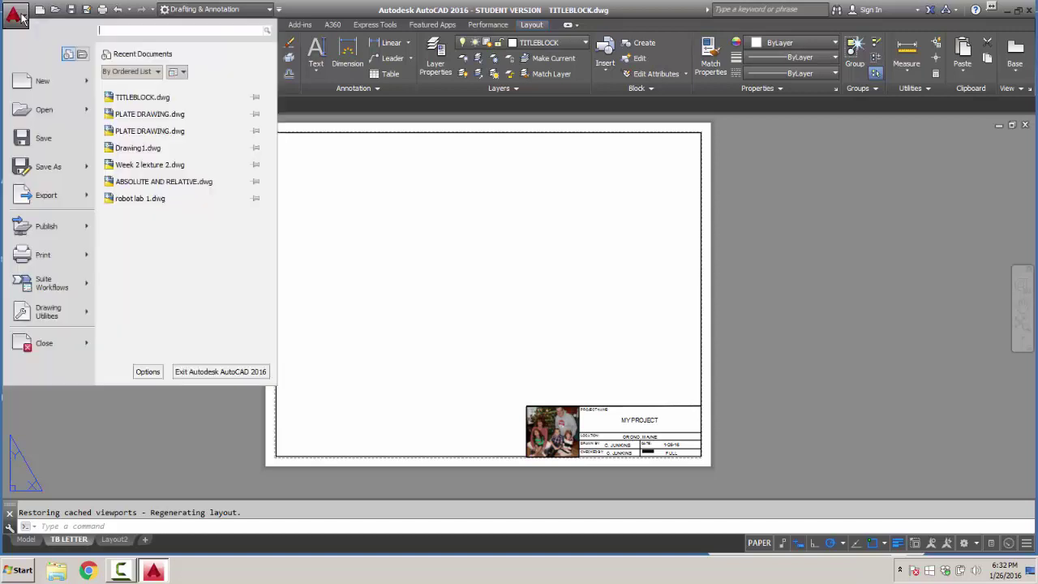
left_click(44, 141)
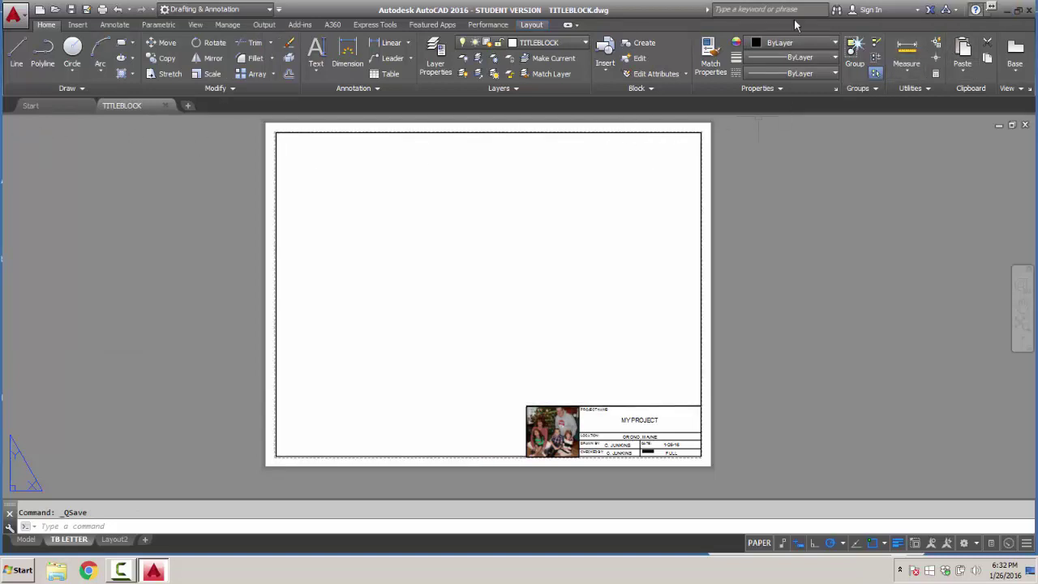
left_click(14, 14)
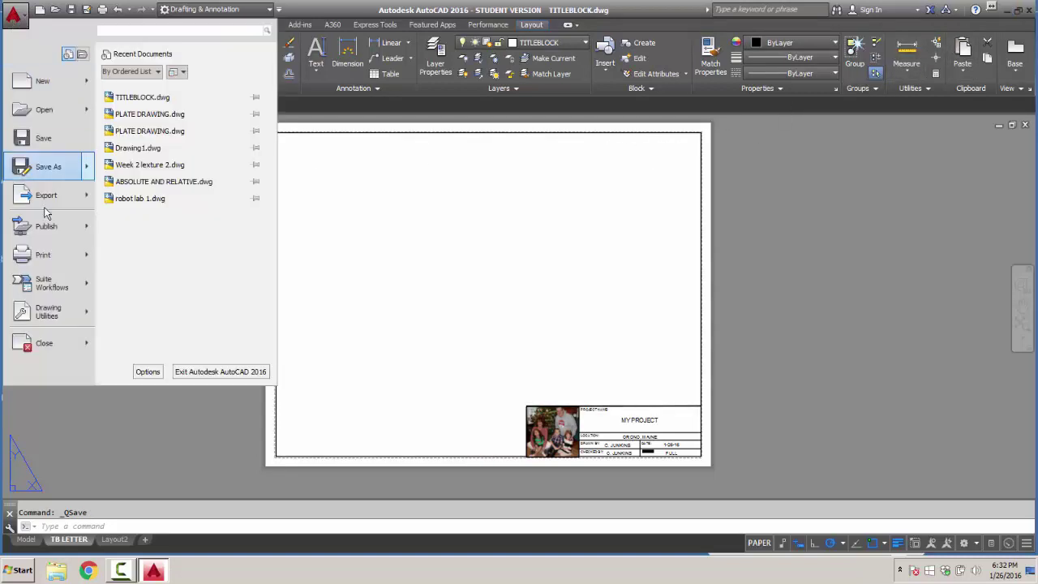
left_click(47, 343)
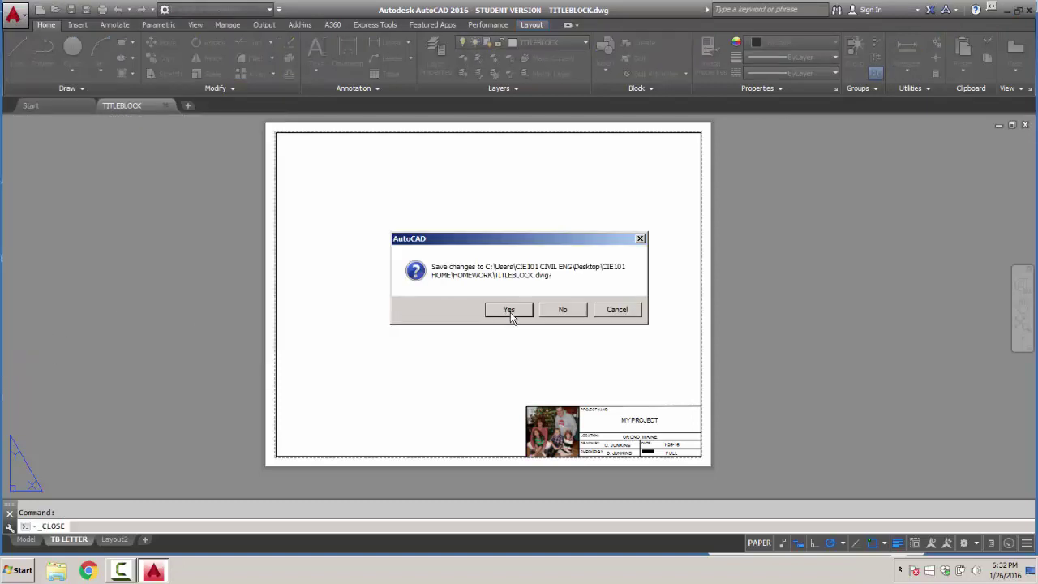
left_click(508, 310)
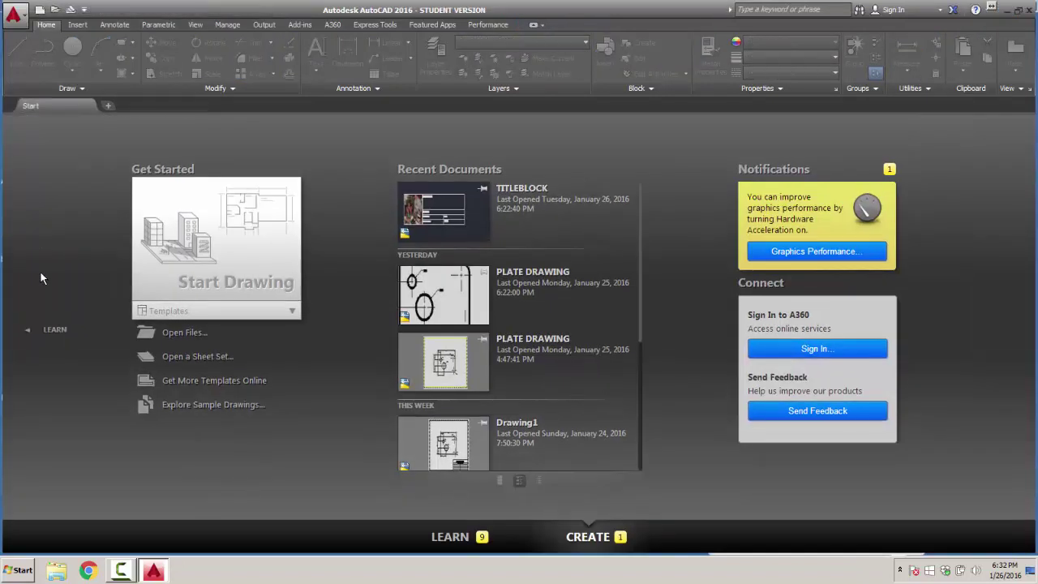
Step: Open the file selection dialog for existing drawings
left_click(186, 332)
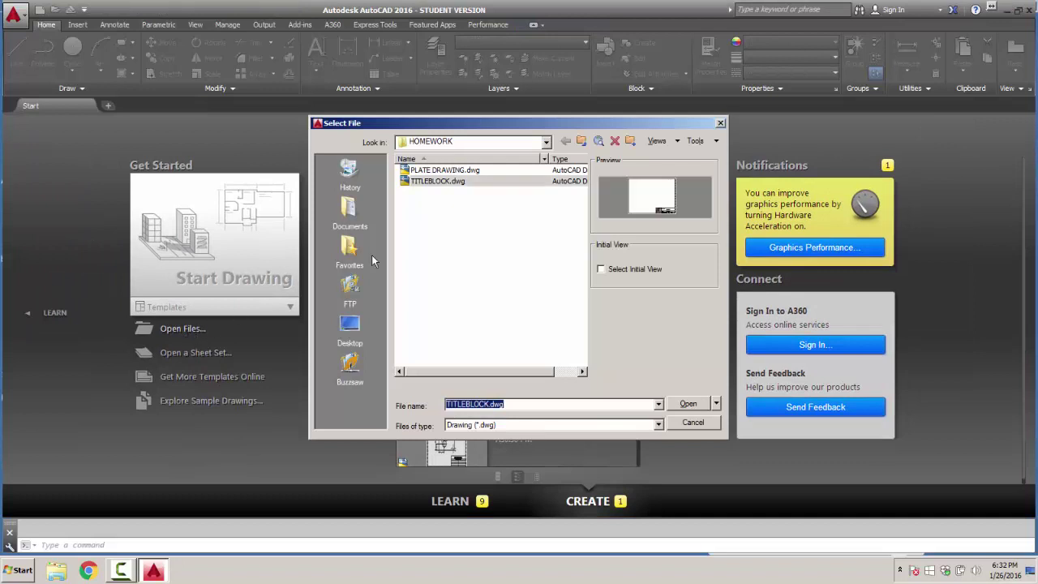
Step: Open PLATE DRAWING.dwg from the HOMEWORK folder inside CIE101 HOME
left_click(581, 140)
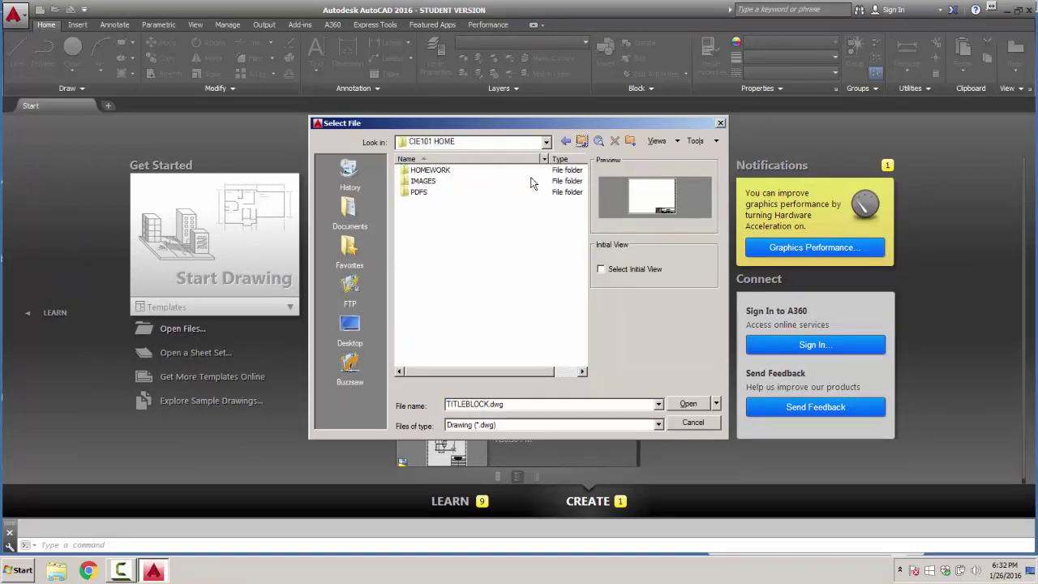
double_click(423, 171)
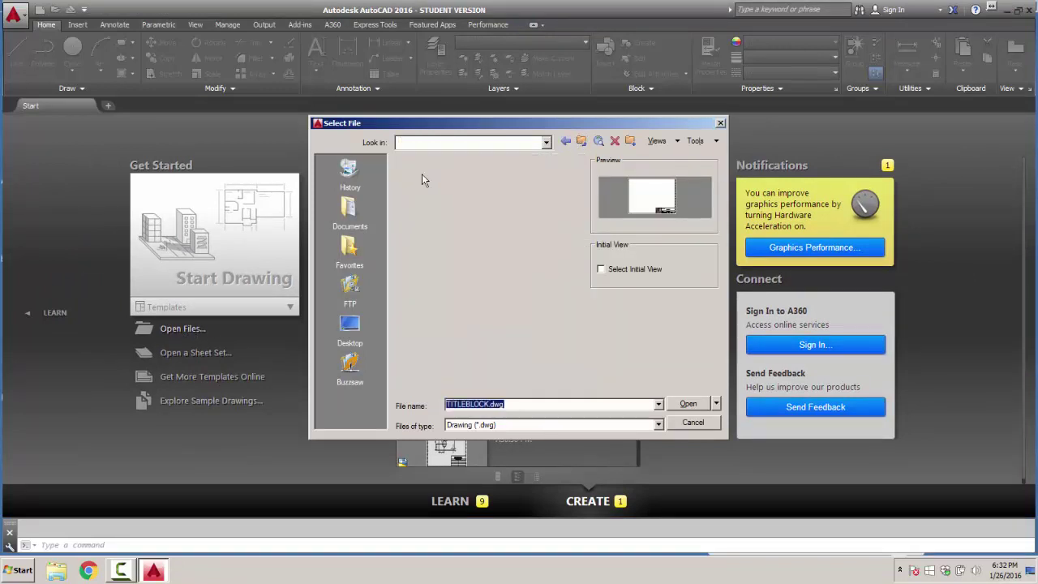
left_click(424, 171)
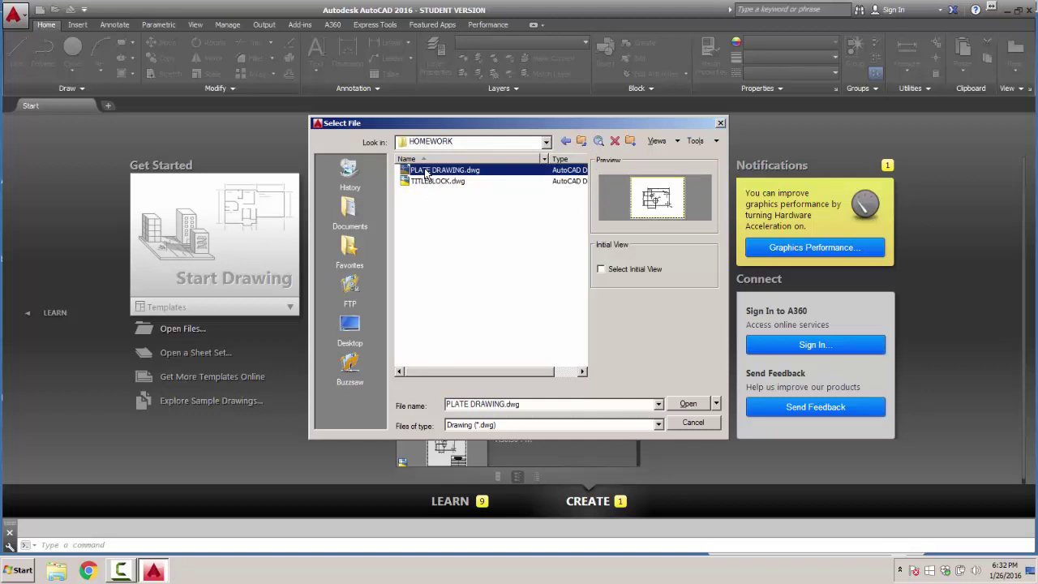
double_click(424, 171)
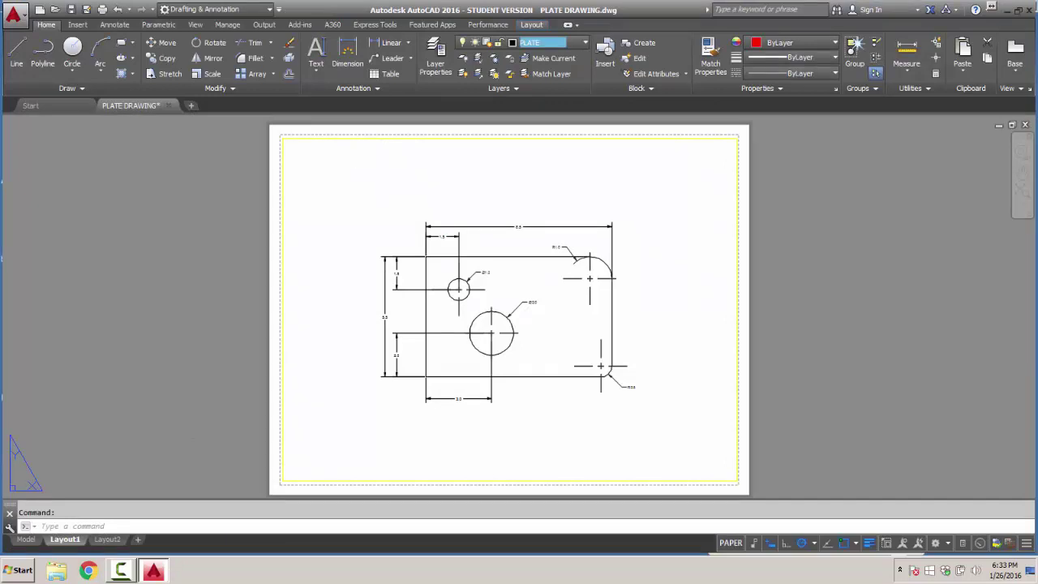
Step: Delete Layout2 from the plate drawing and accept its permanent removal
right_click(115, 546)
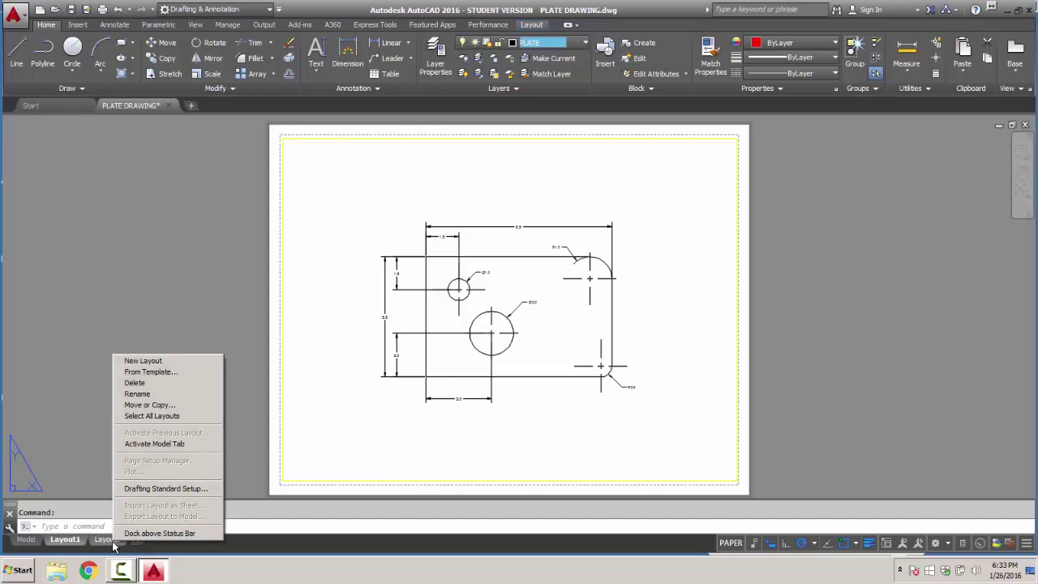
left_click(130, 381)
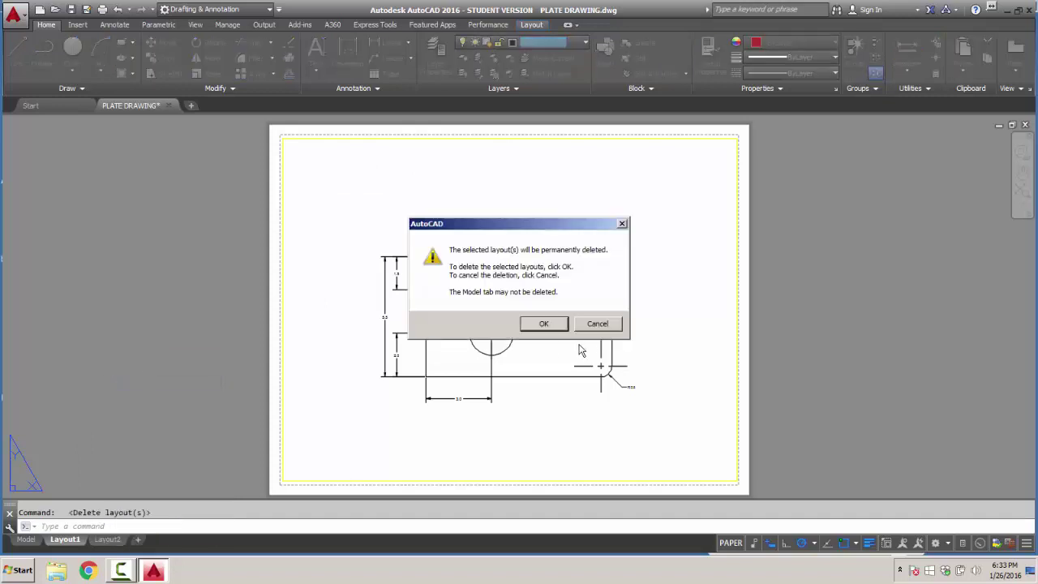
left_click(547, 326)
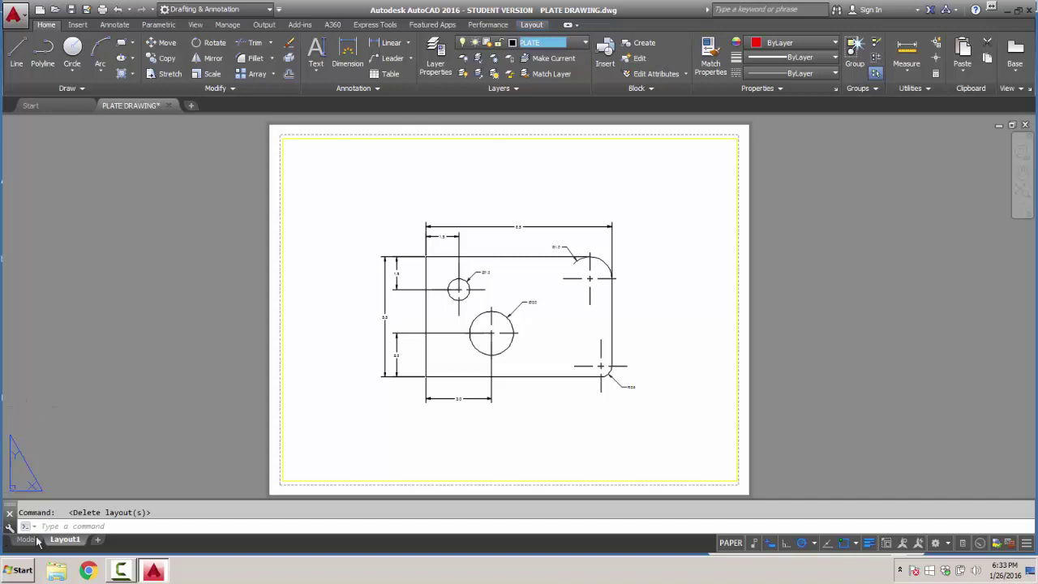
Step: Insert the TB LETTER layout from the template file TITLEBLOCK.dwg in the CIE101 HOME\HOMEWORK folder on the desktop
right_click(67, 541)
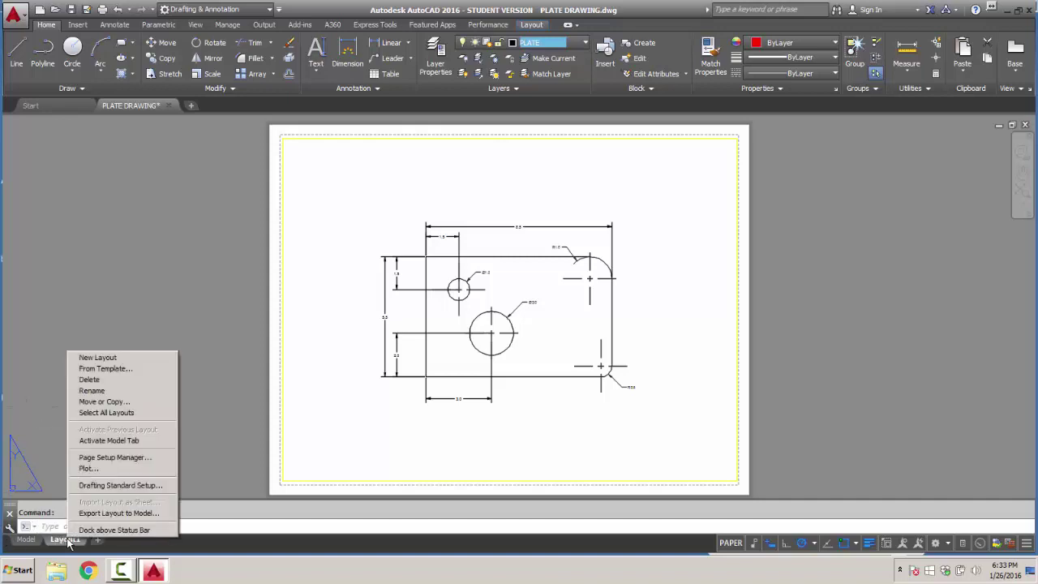
left_click(95, 370)
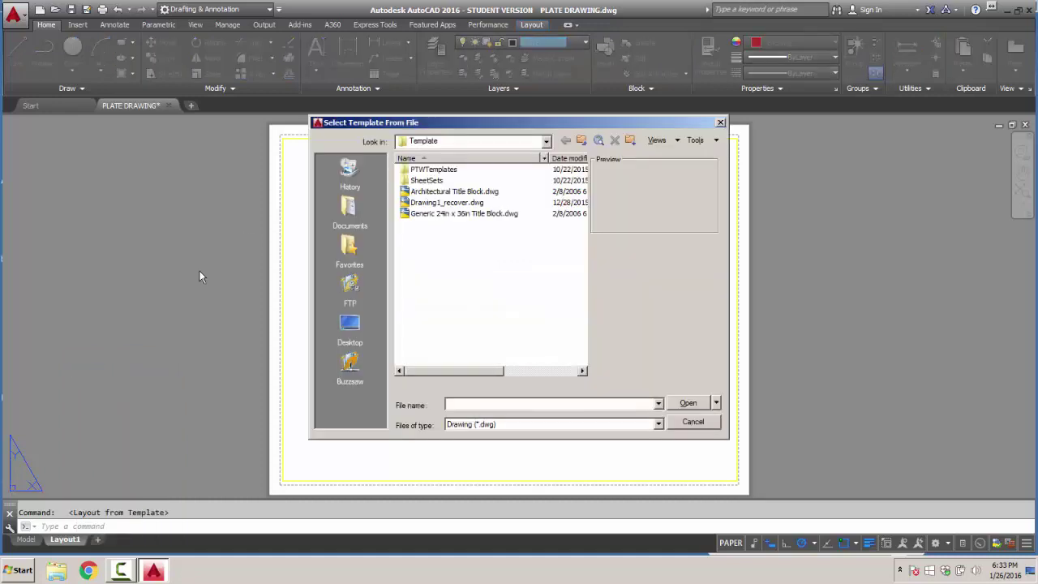
left_click(580, 140)
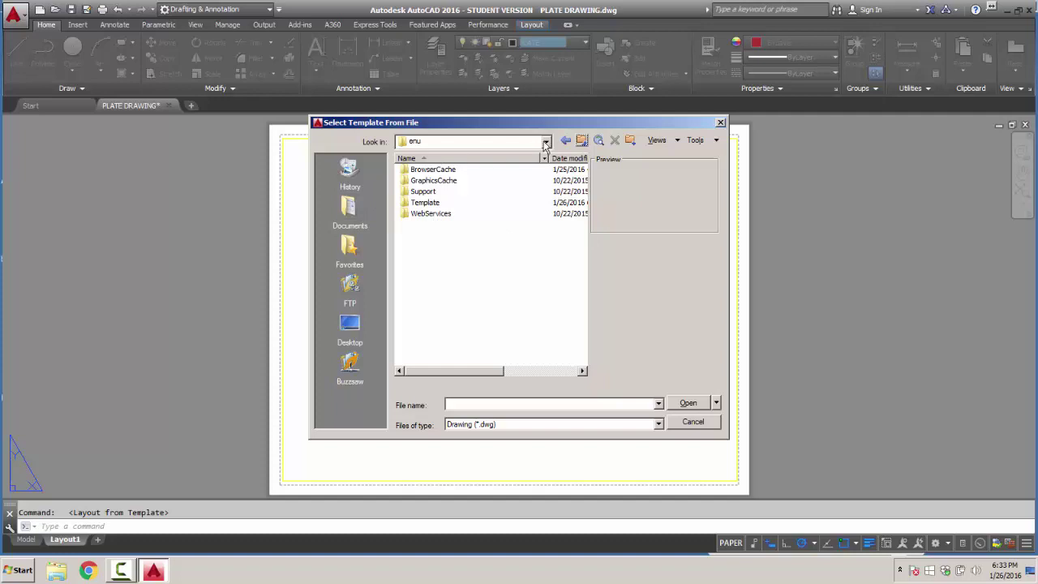
left_click(546, 143)
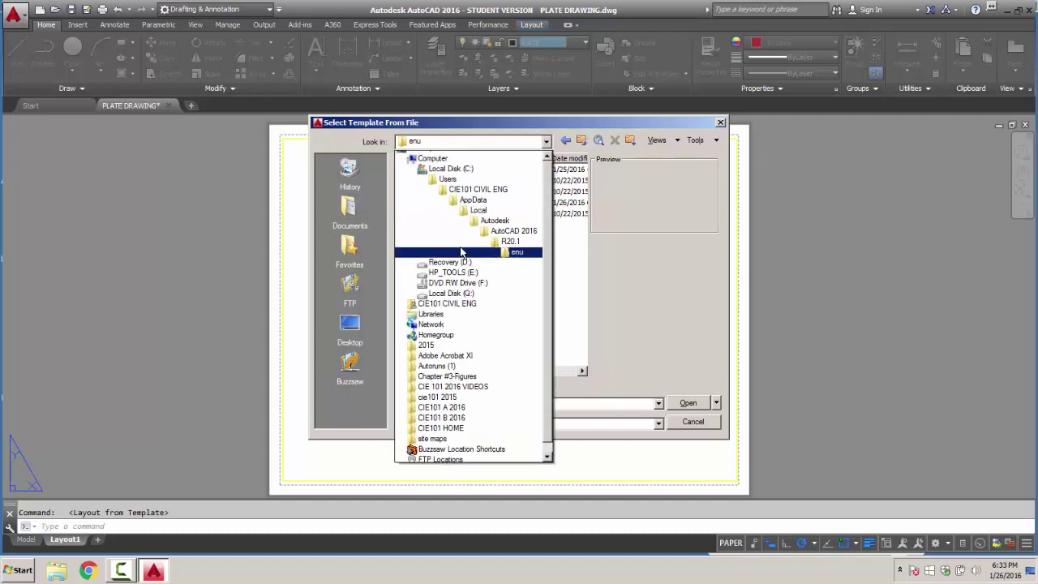
left_click(430, 159)
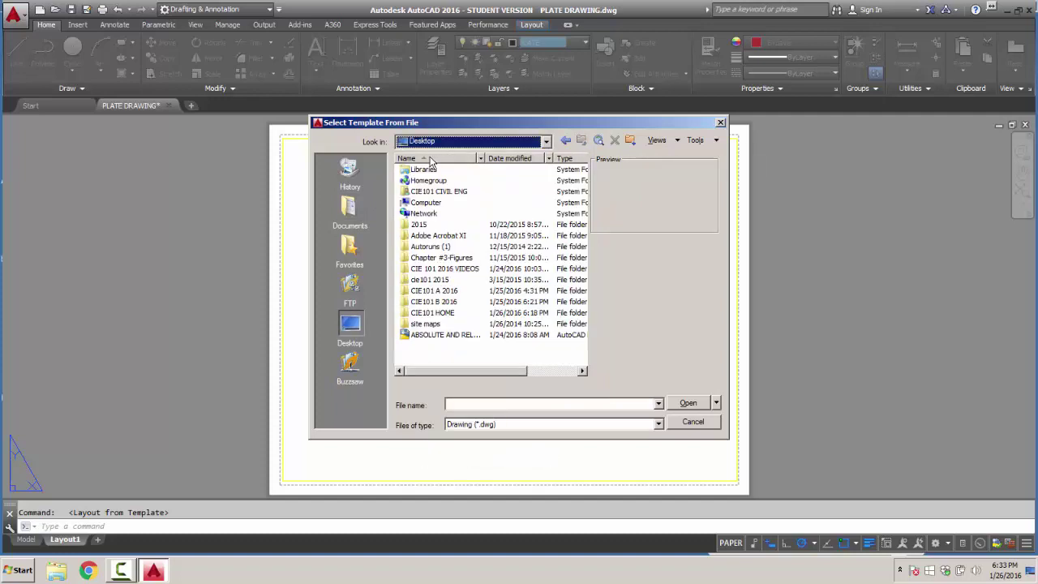
double_click(430, 313)
double_click(429, 170)
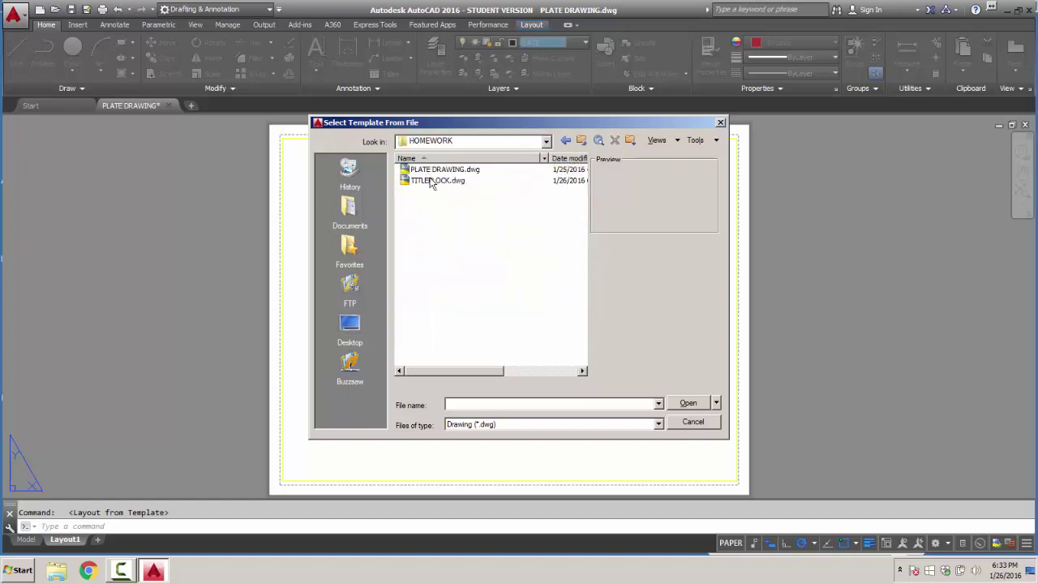
left_click(432, 183)
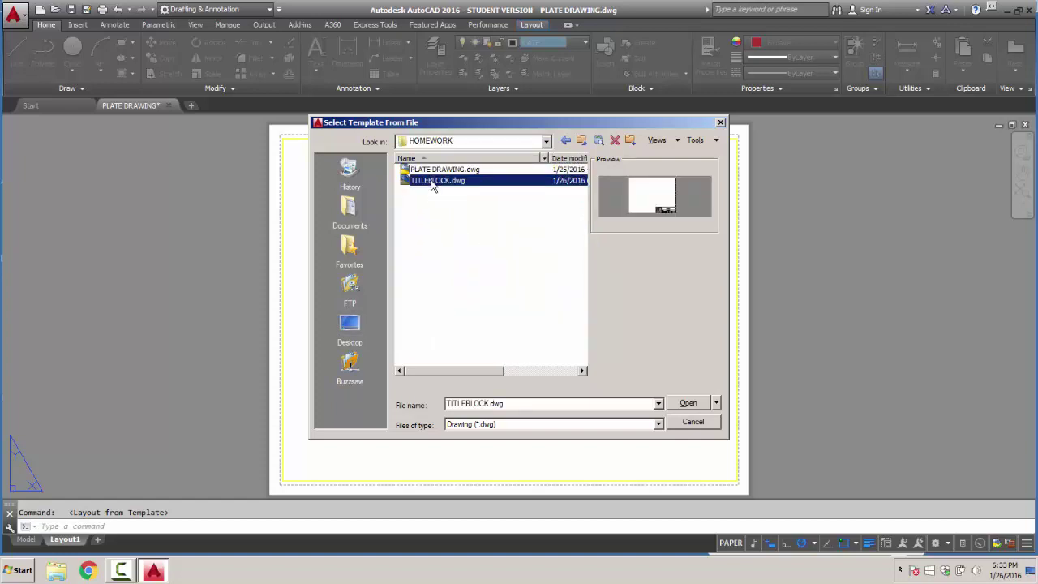
double_click(432, 181)
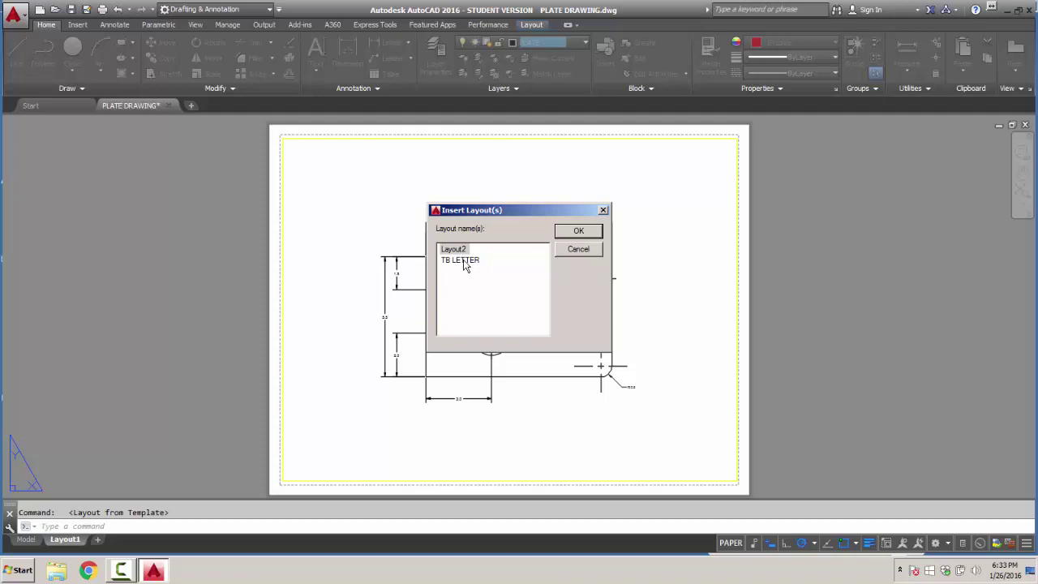
left_click(465, 261)
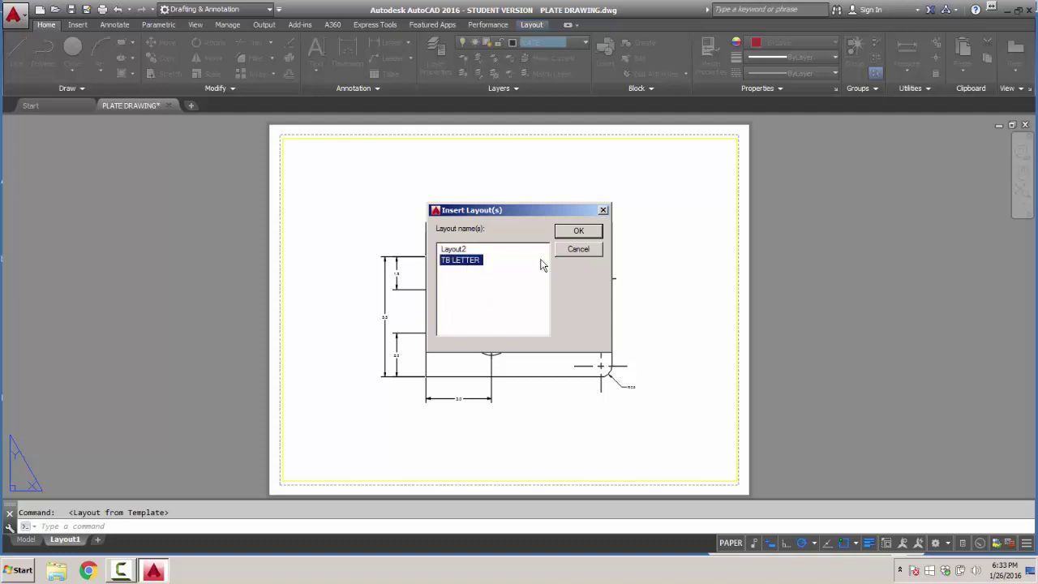
left_click(578, 231)
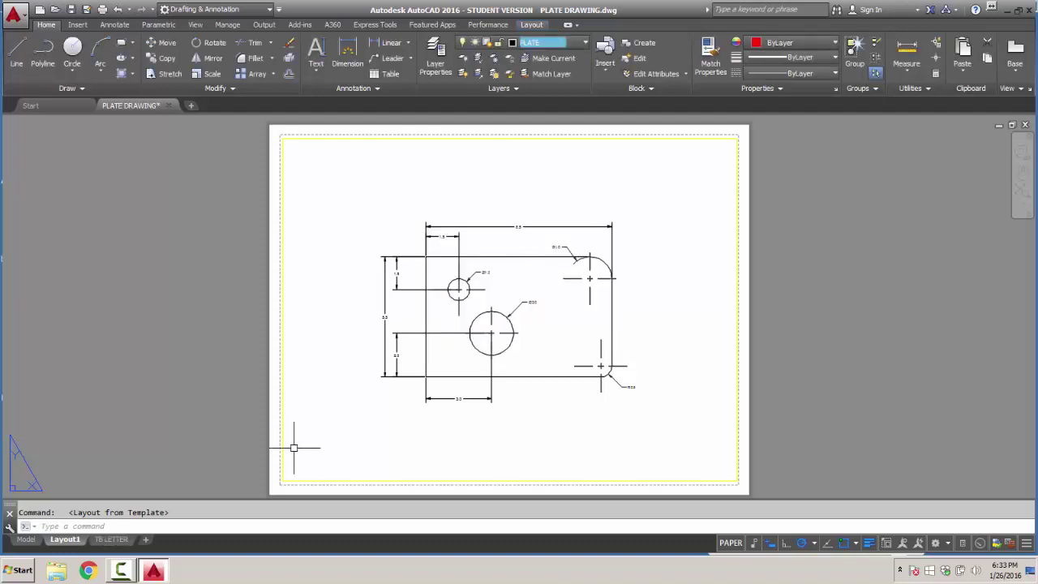
Step: Switch to the TB LETTER layout and zoom its viewport to the extents of the plate drawing
mouse_move(116, 544)
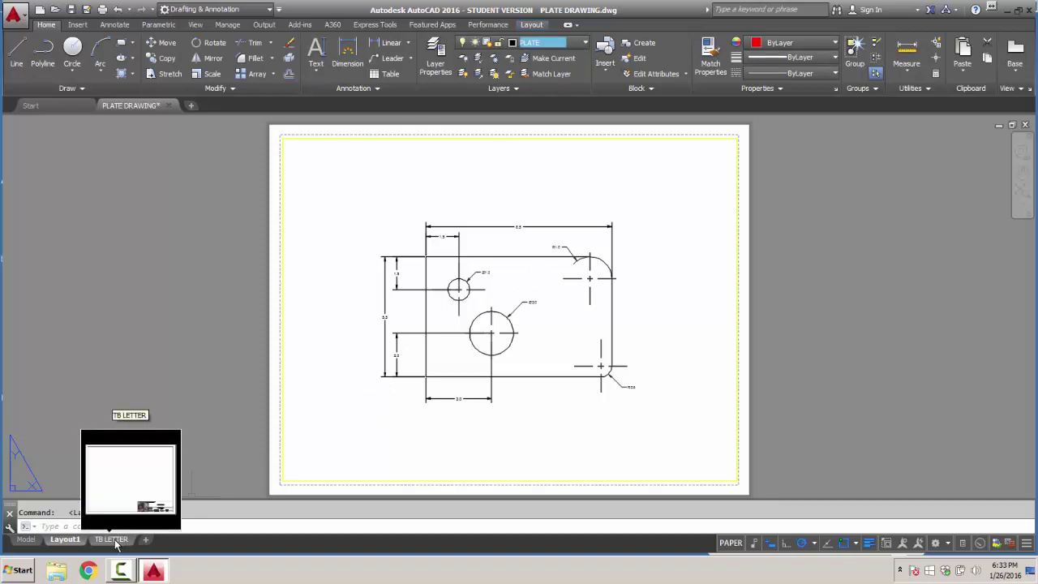
left_click(115, 540)
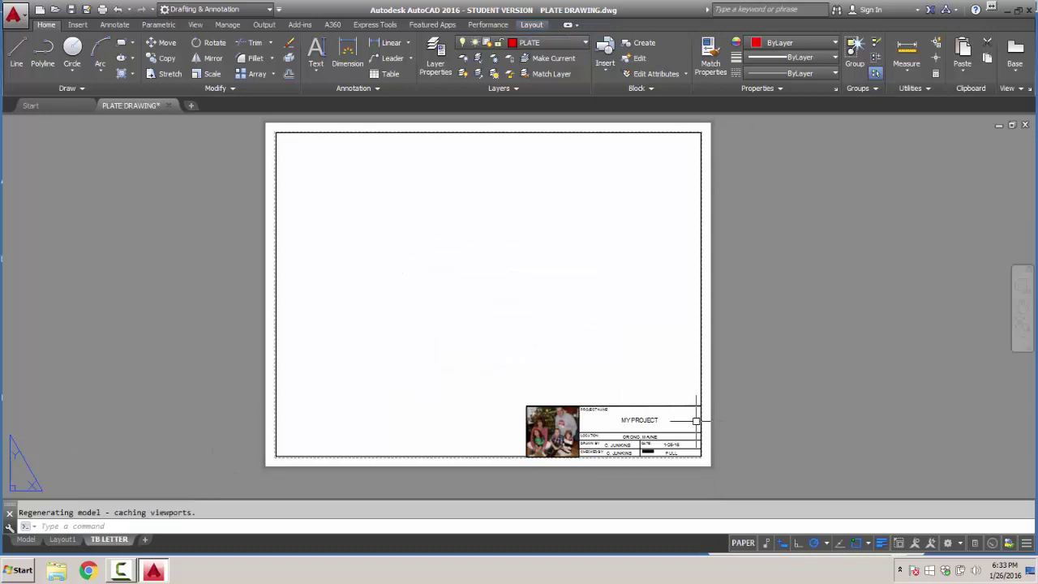
left_click(742, 542)
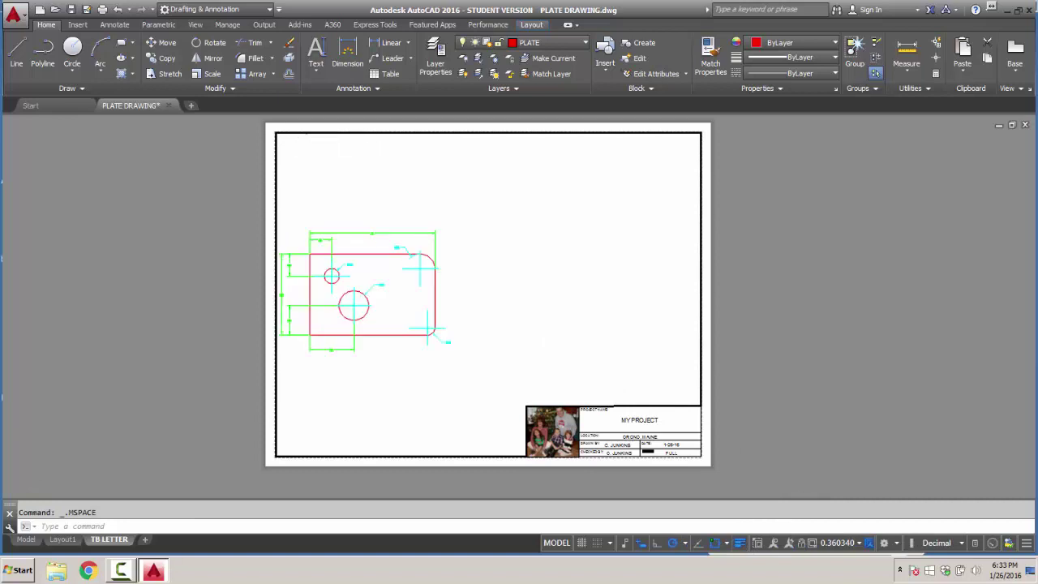
middle_click(504, 281)
middle_click(504, 282)
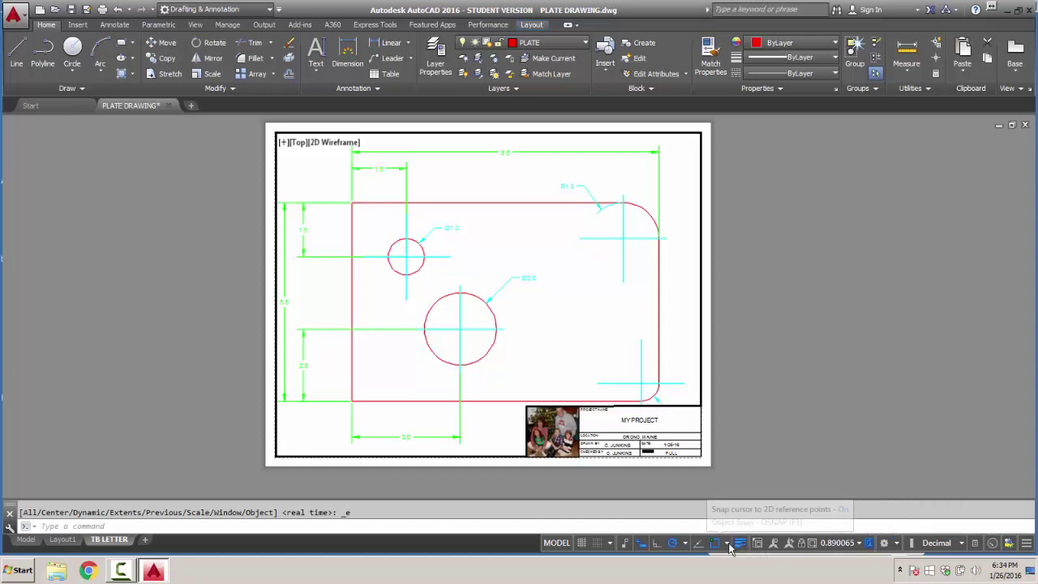
Step: Set the viewport scale to 1:2 and centre the plate in the free area above the title block
left_click(860, 543)
left_click(833, 184)
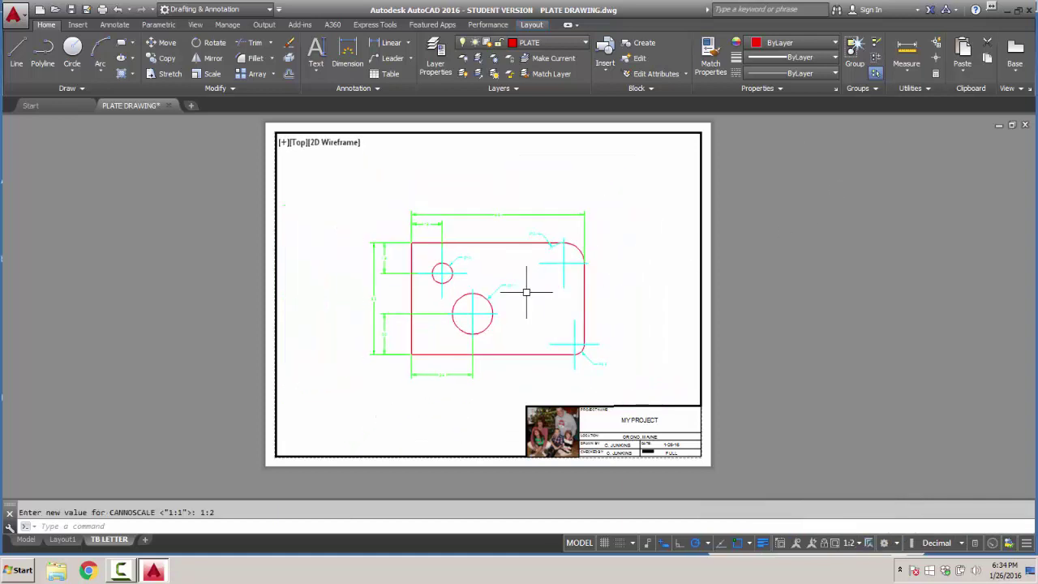
middle_click_drag(528, 290, 521, 268)
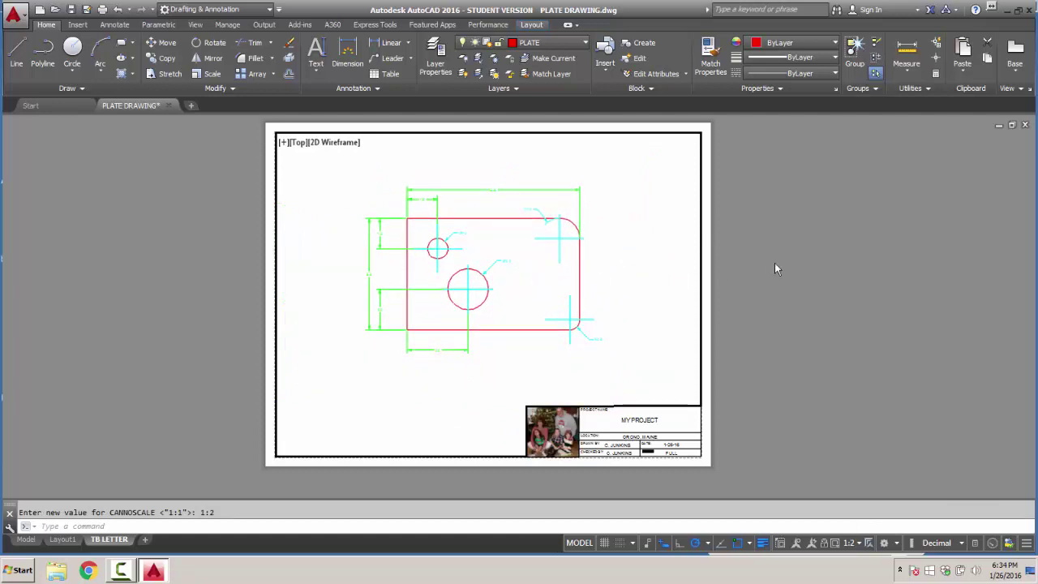
Step: In model space, stretch the extension lines of the 2.0 and 3.0 dimensions from the Ø2.0 hole's centre to just beyond its centre lines
left_click(27, 539)
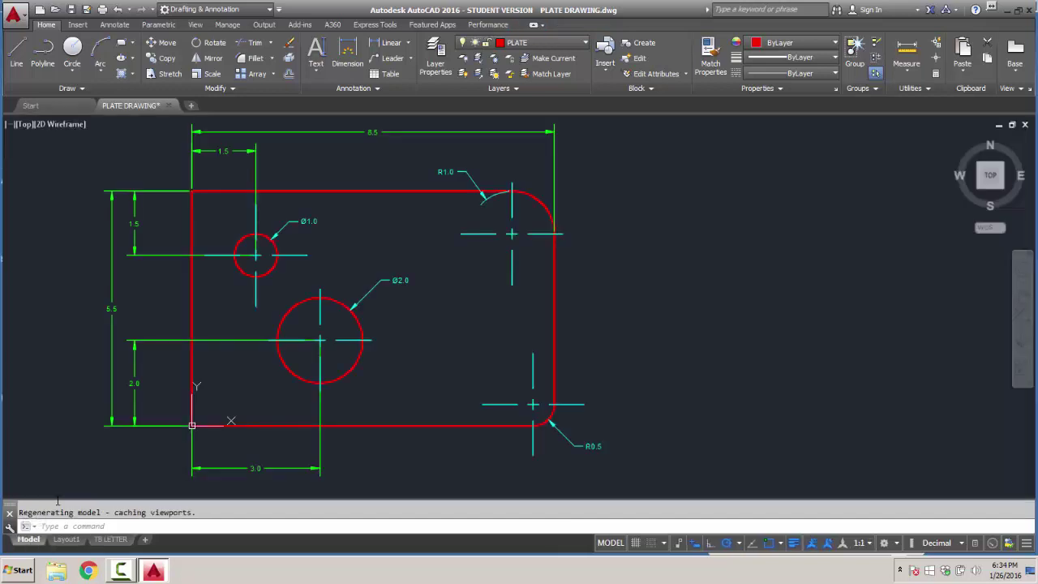
left_click(248, 340)
scroll(299, 323, "up", 3)
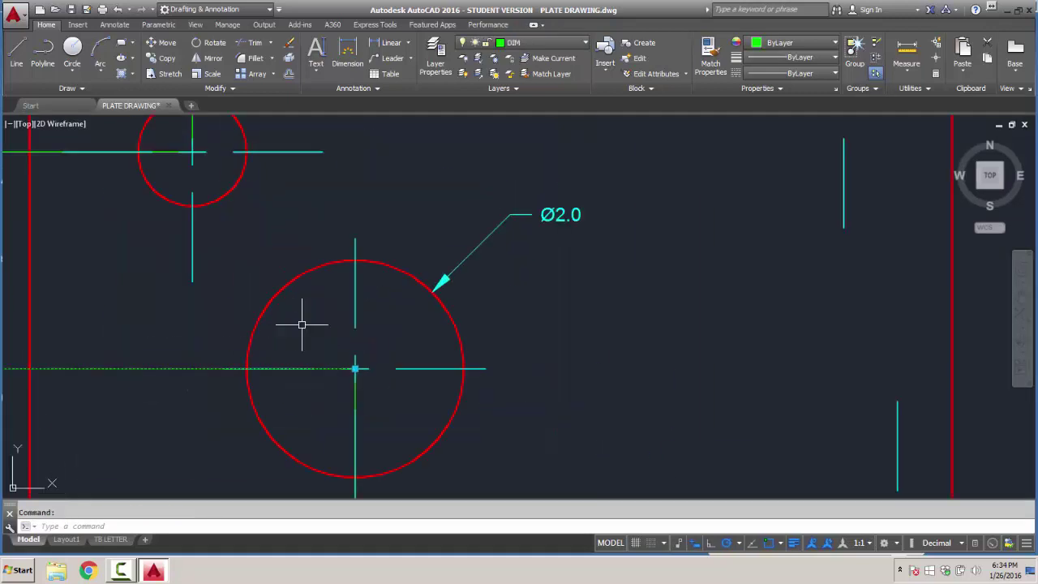
left_click(356, 369)
left_click(247, 368)
mouse_move(352, 424)
middle_mouse_down()
mouse_move(320, 392)
mouse_move(343, 327)
middle_mouse_up()
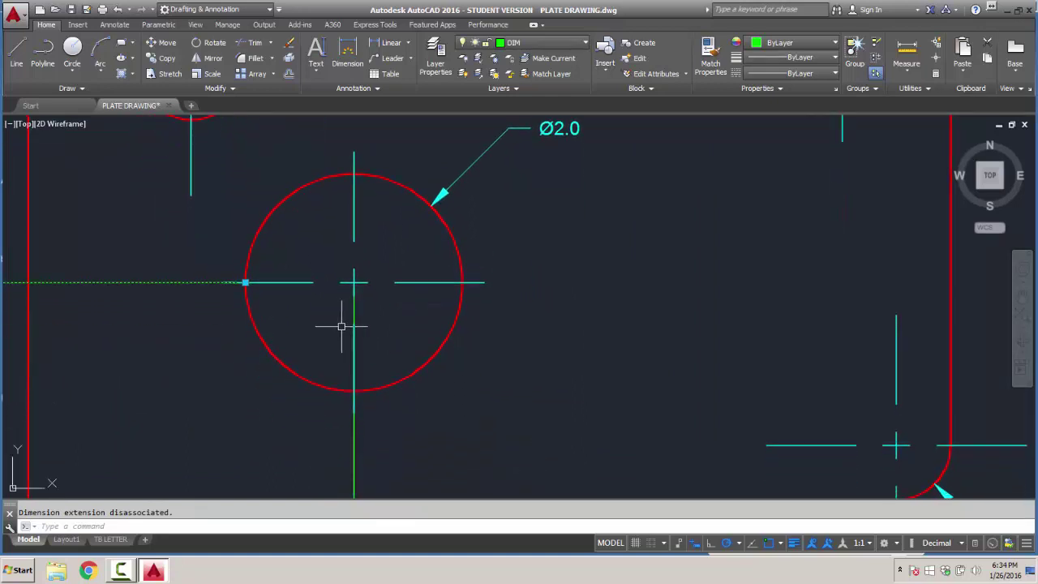
left_click(353, 282)
left_click(353, 391)
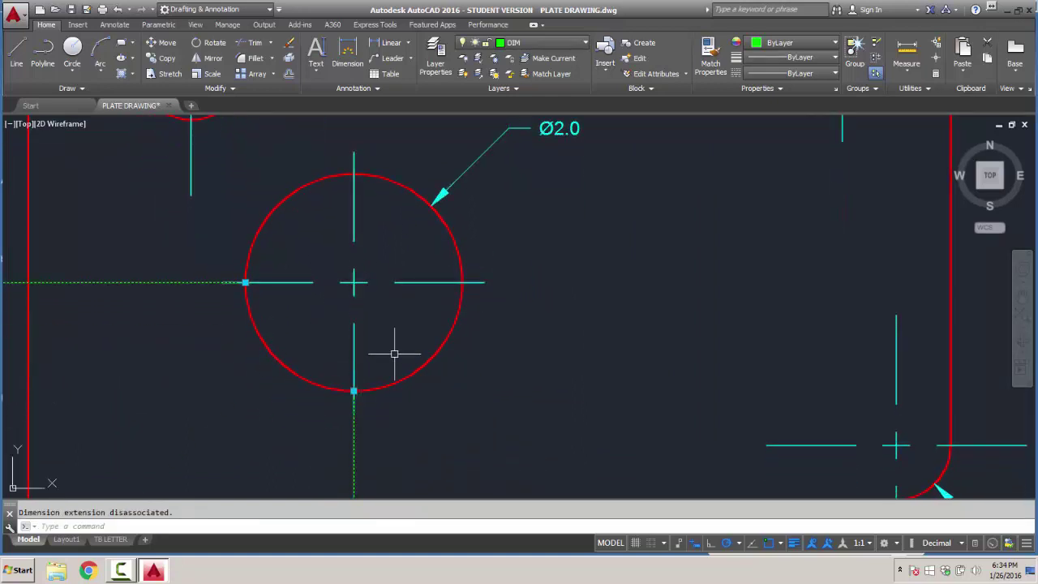
left_click(354, 427)
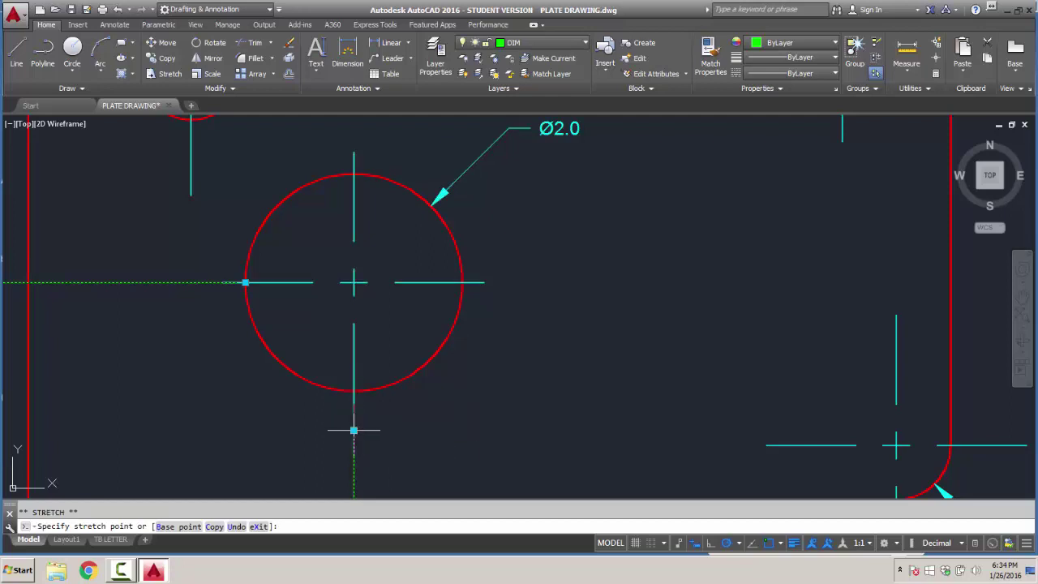
left_click(226, 282)
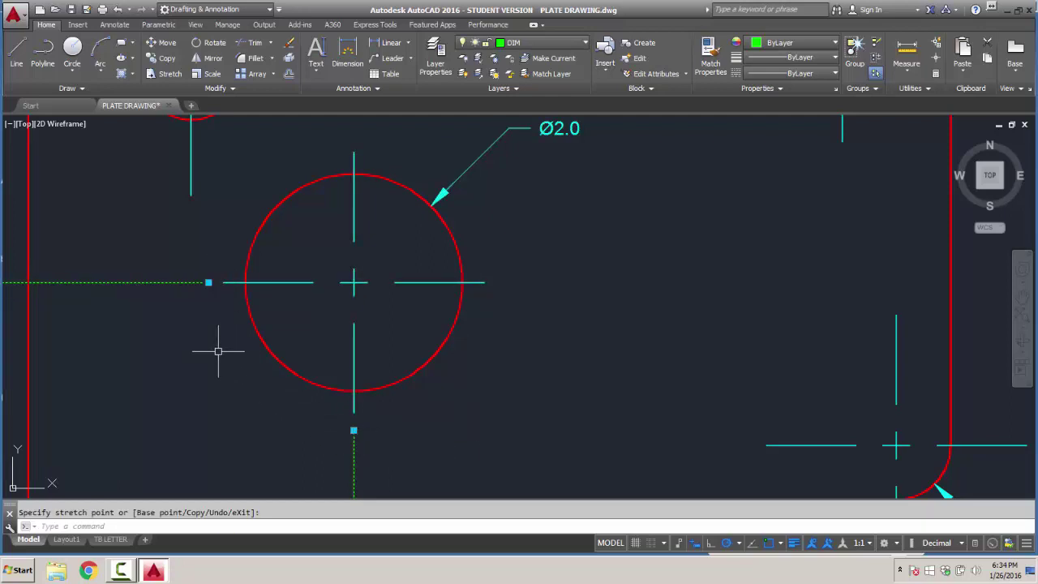
key("Escape")
Step: Stretch the extension line of the horizontal 1.5 dimension from the Ø1.0 hole's centre to just above its vertical centre line
scroll(219, 348, "down", 4)
middle_click_drag(194, 259, 366, 310)
scroll(373, 300, "up", 5)
left_click(382, 289)
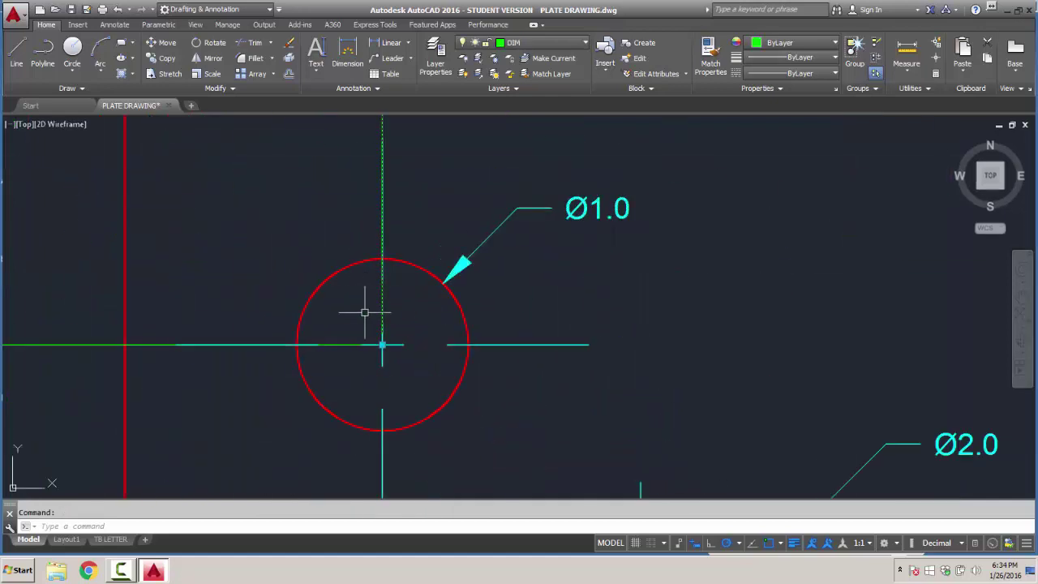
left_click(382, 344)
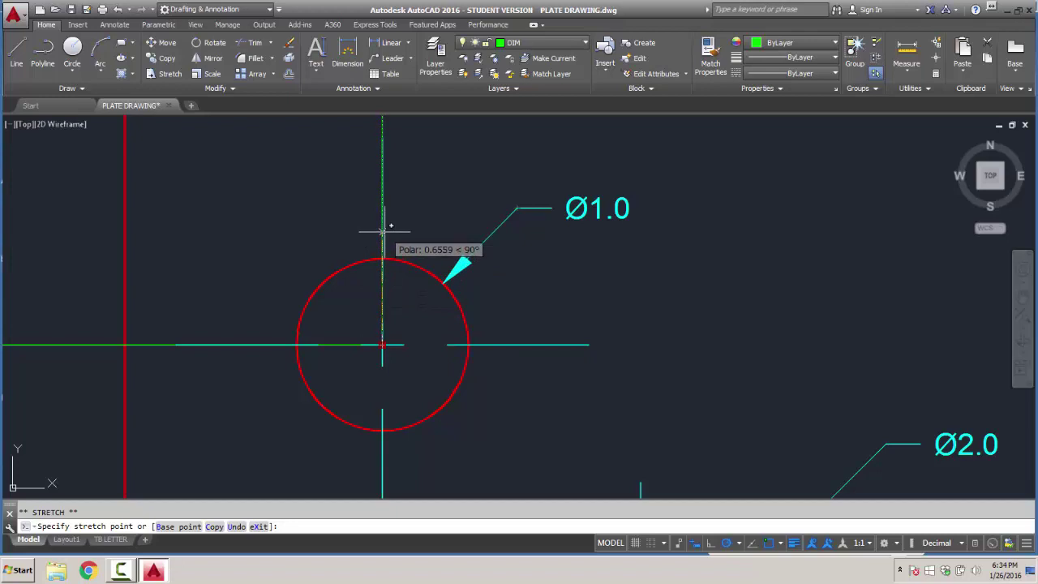
left_click(382, 153)
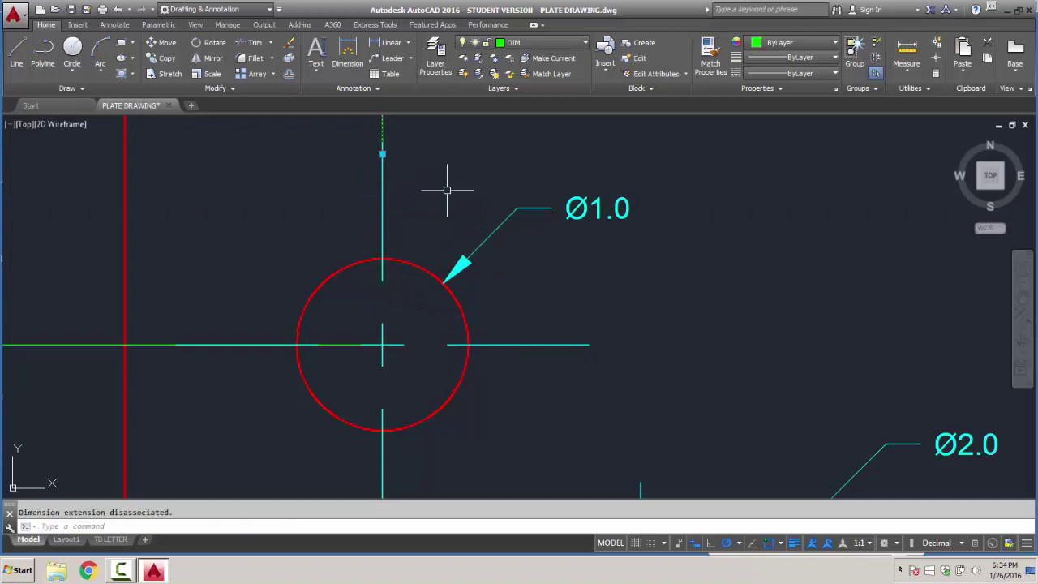
middle_click_drag(445, 186, 442, 320)
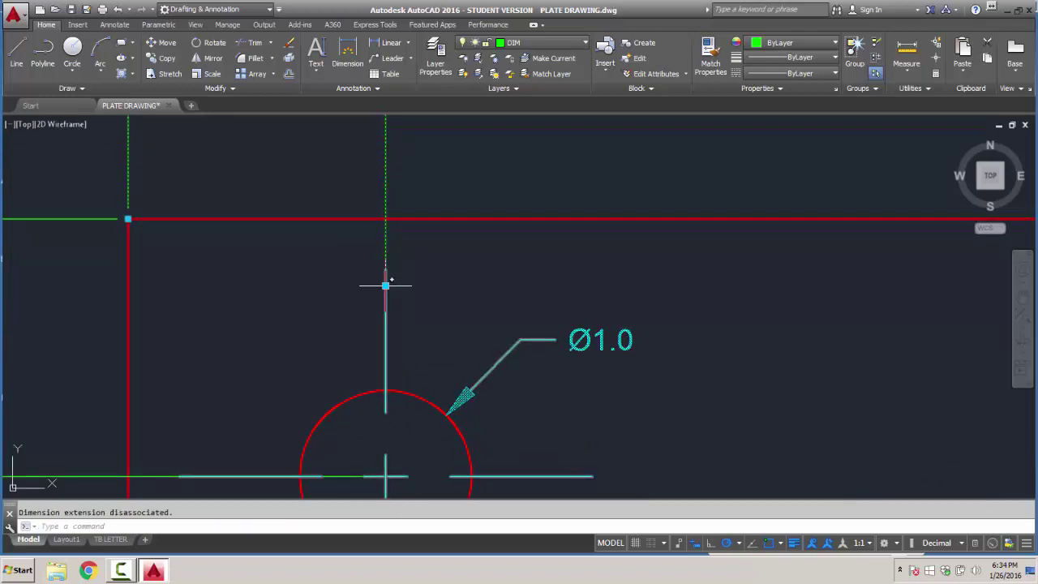
left_click(385, 285)
left_click(385, 260)
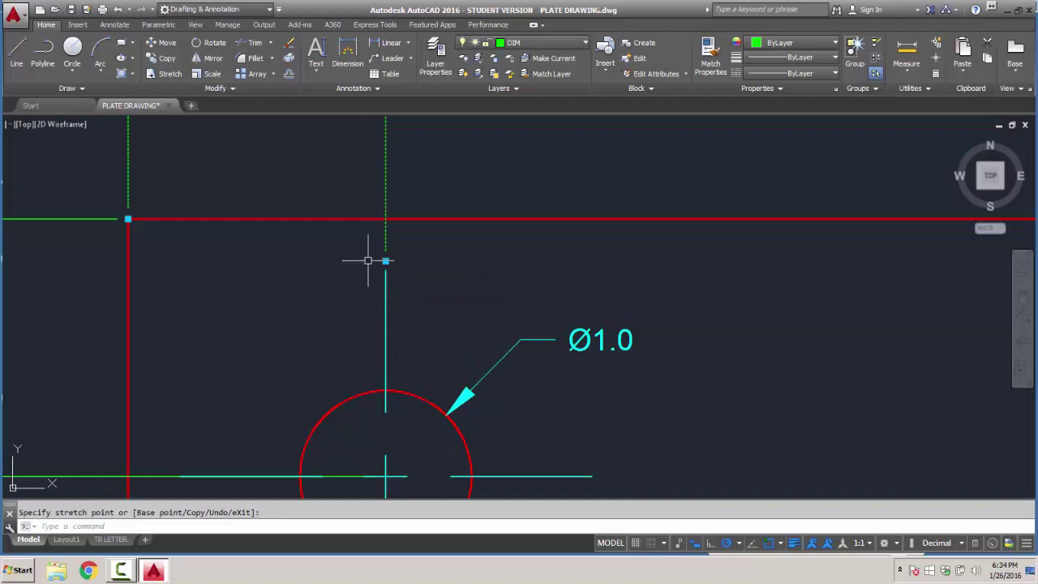
left_click(308, 297)
scroll(319, 312, "down", 4)
key("Escape")
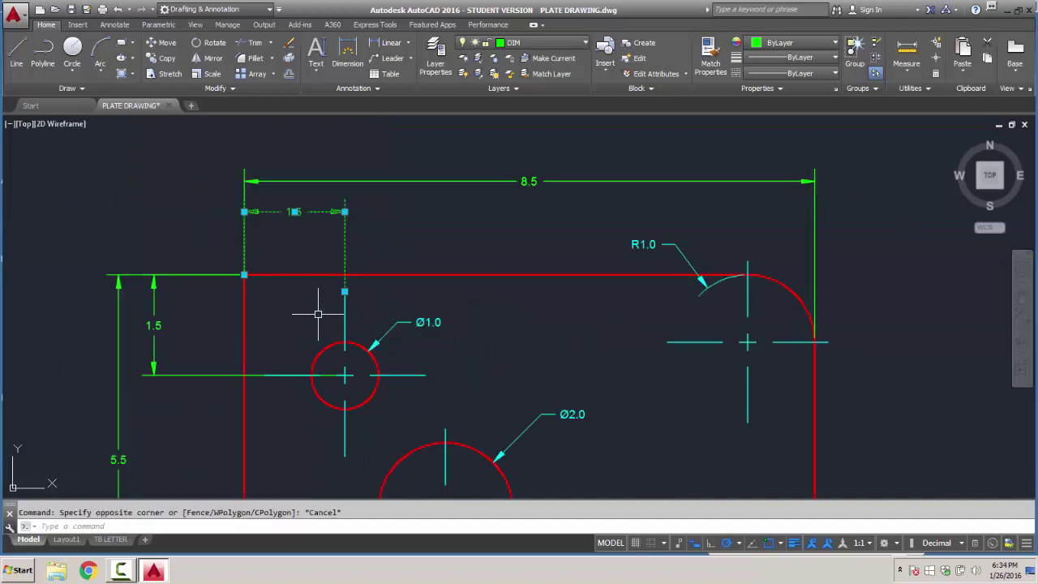
Step: Stretch the extension line of the vertical 1.5 dimension from the Ø1.0 hole's centre to just short of its horizontal centre line's outer end
key("Escape")
middle_click_drag(312, 331, 378, 266)
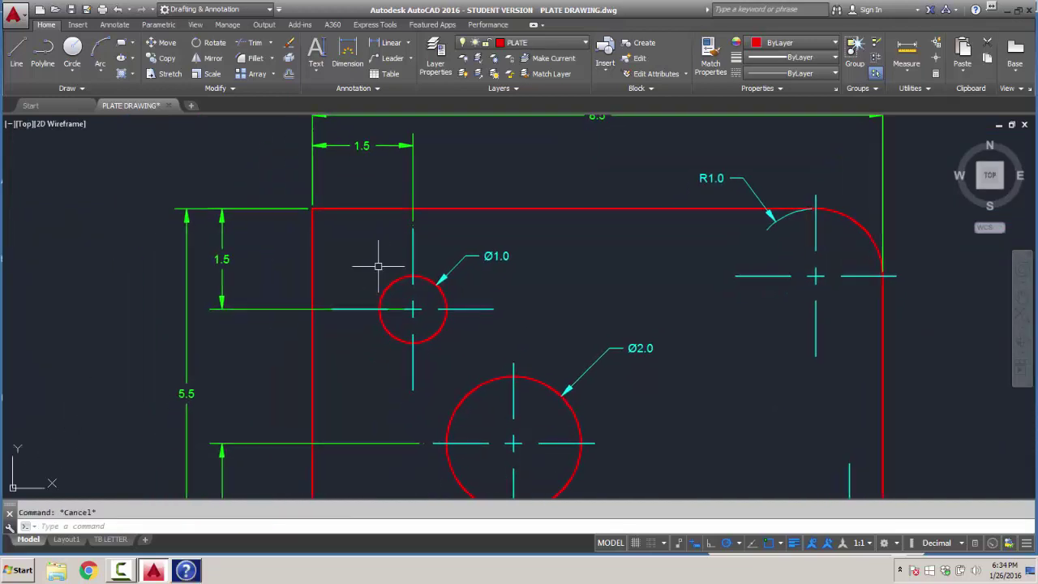
left_click(325, 307)
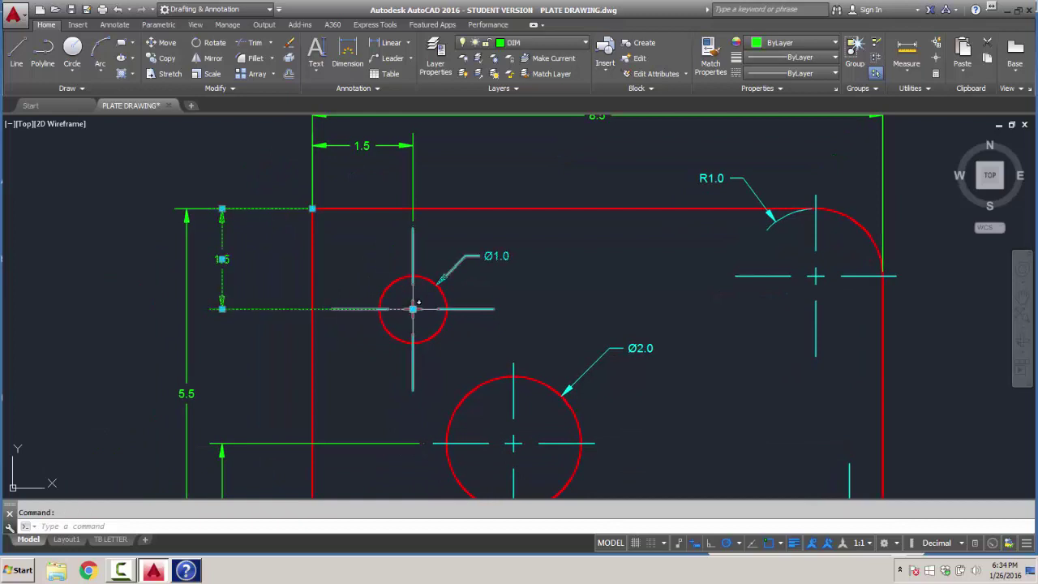
left_click(413, 309)
key("Escape")
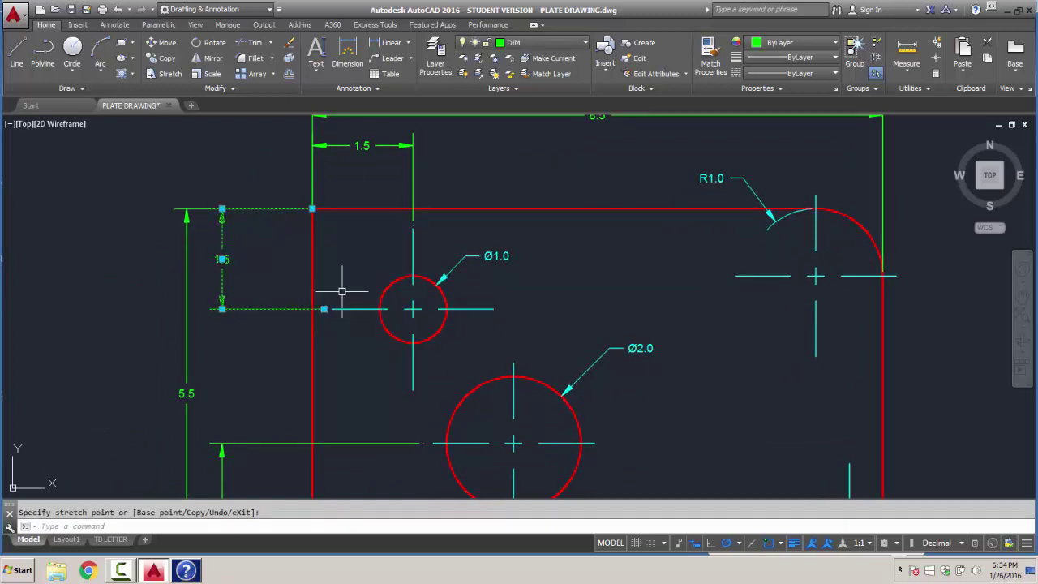
key("Escape")
Step: Set the linetype scale factor LTSCALE to 1 in model space, trying 0 first
scroll(360, 299, "down", 2)
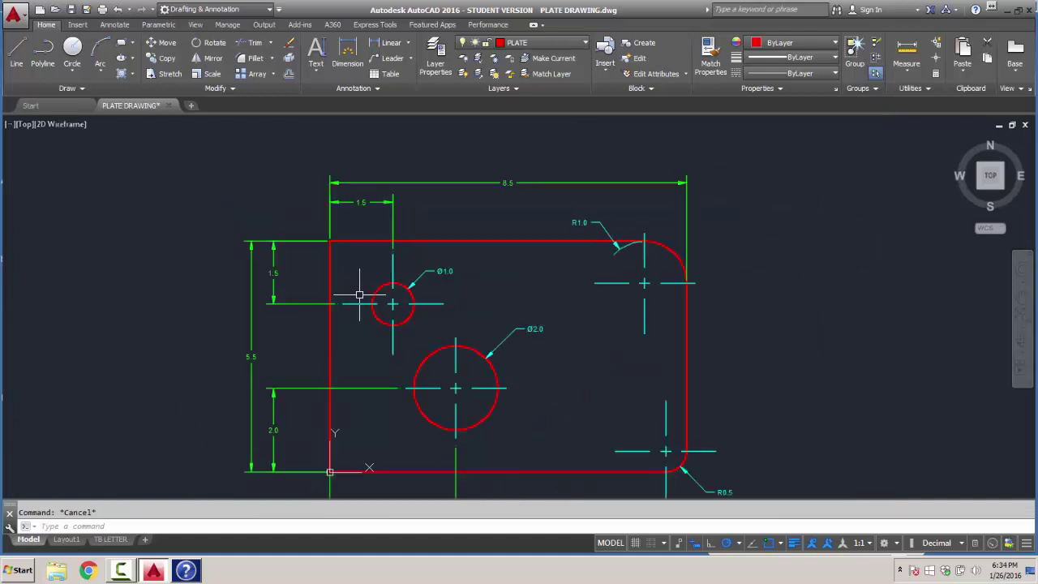
middle_click_drag(498, 294, 460, 258)
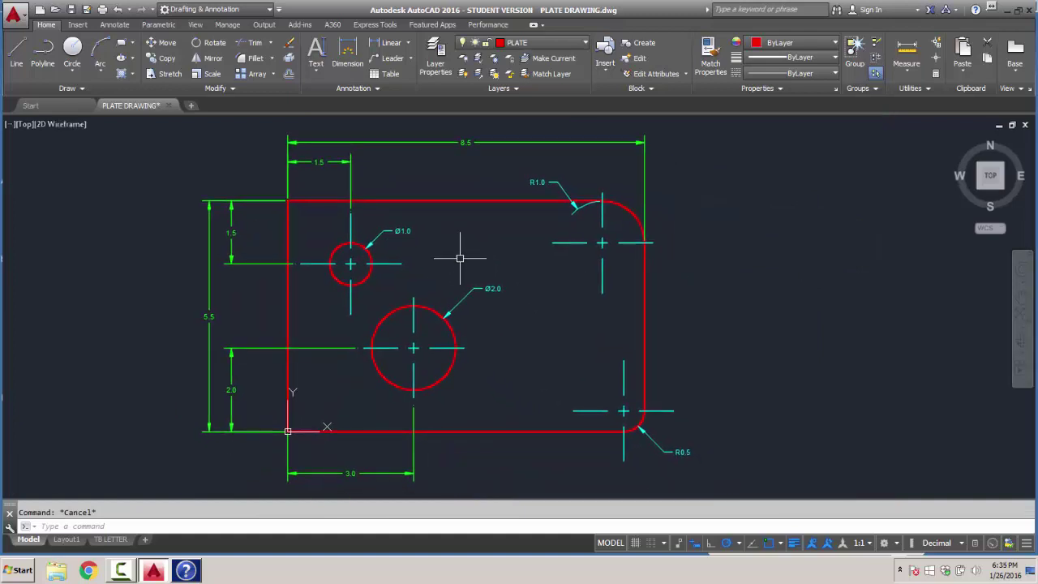
type("LT")
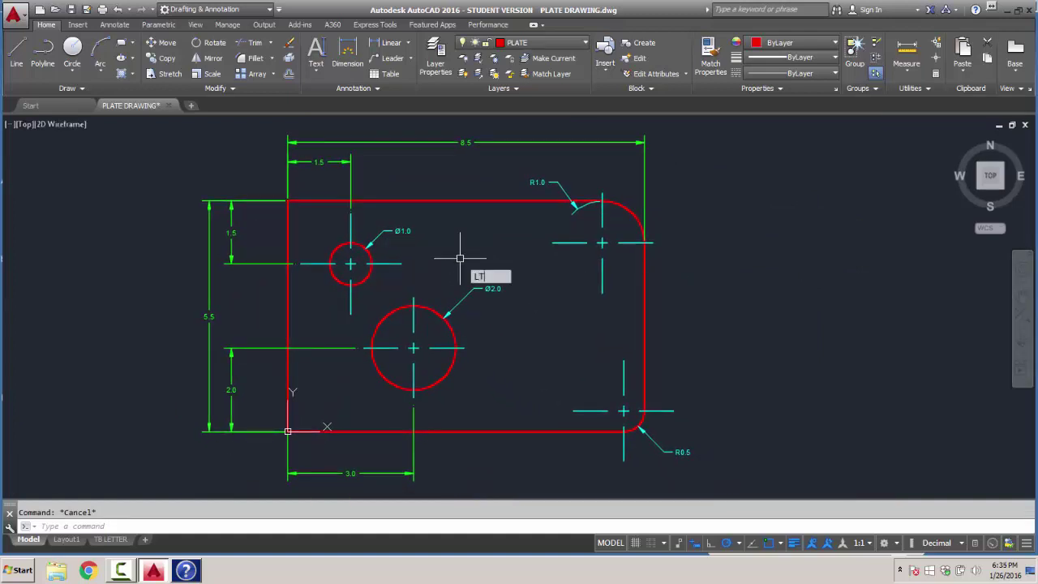
type("SCALE")
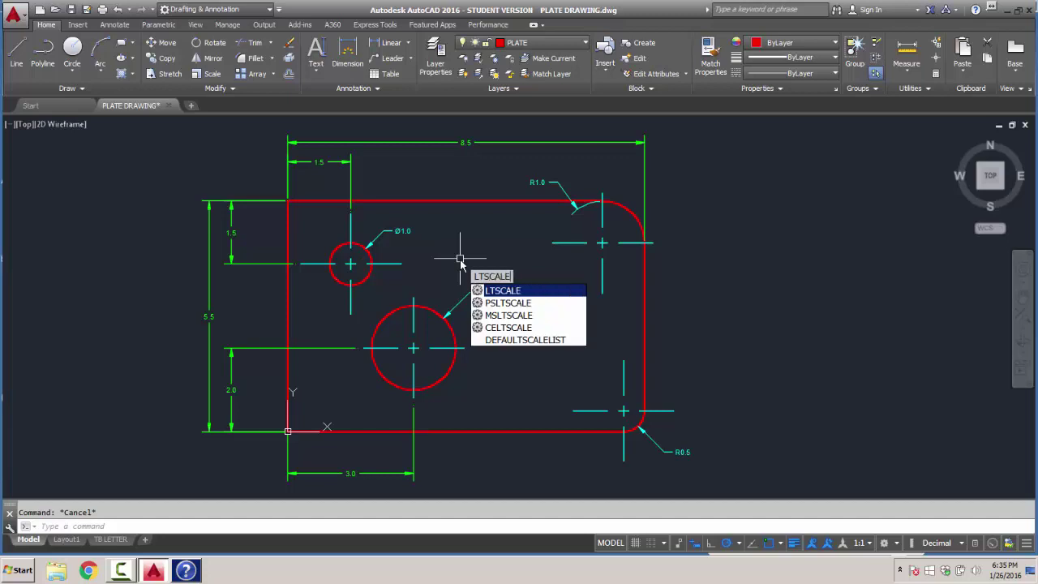
key("Return")
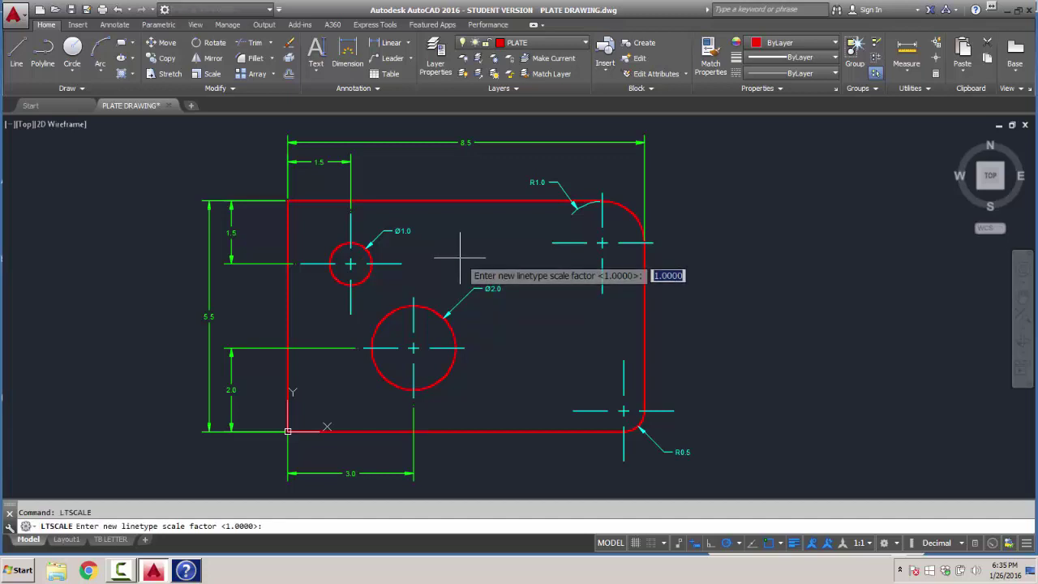
type("0")
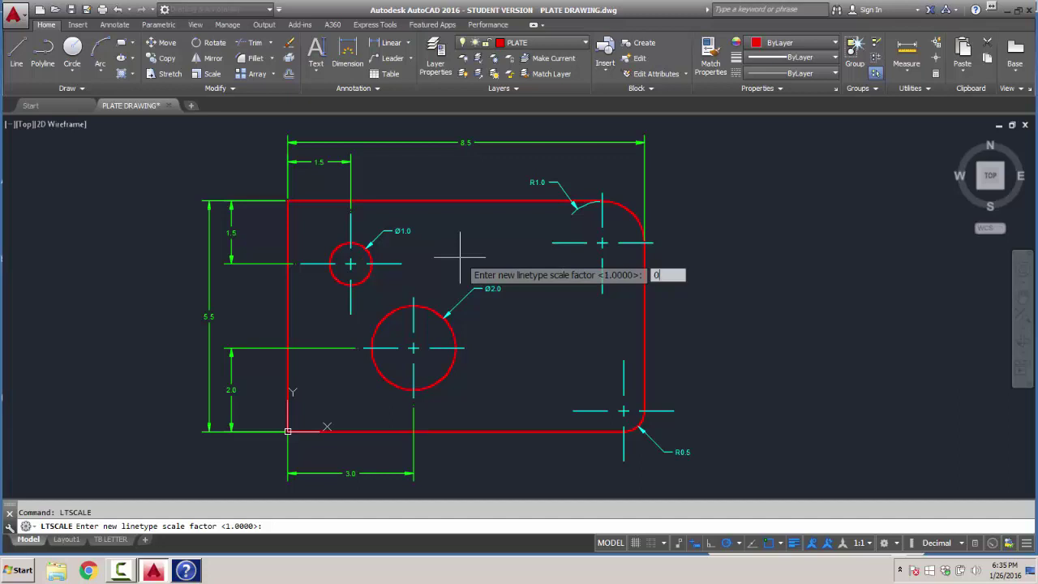
key("Return")
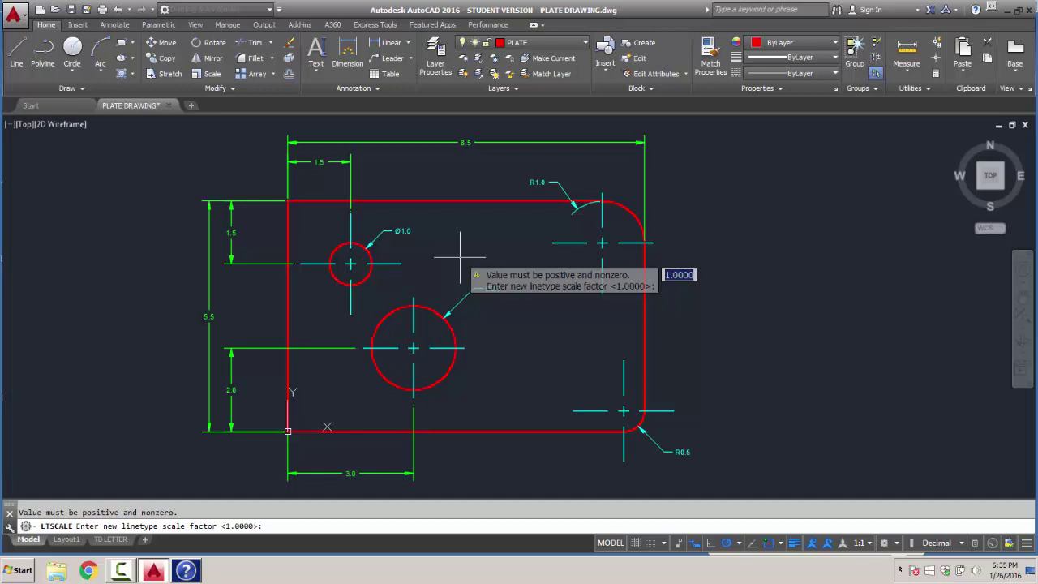
type("1")
key("Return")
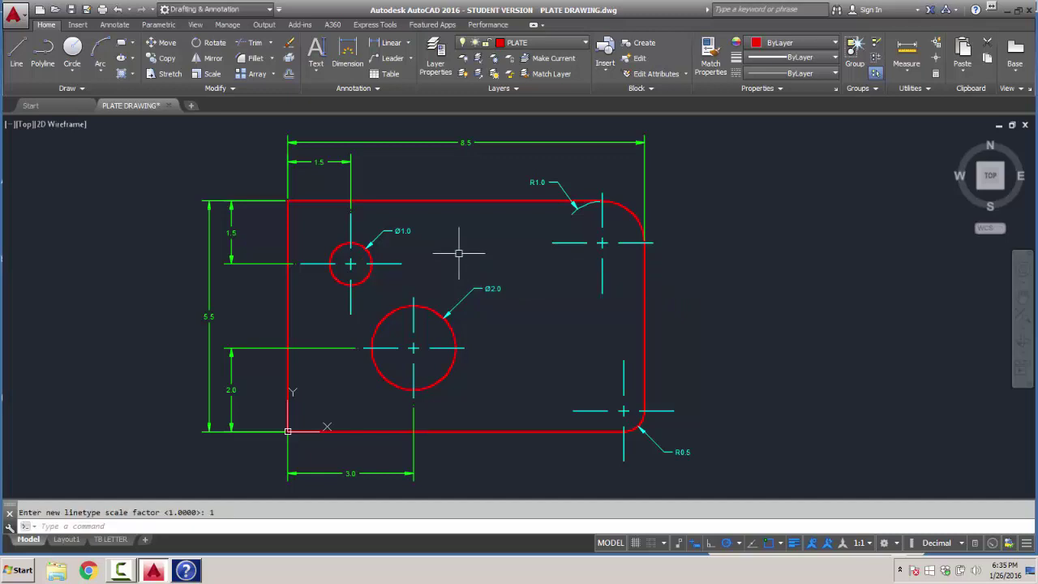
Step: Set the paper space linetype scaling variable PSLTSCALE to 0
type("PS")
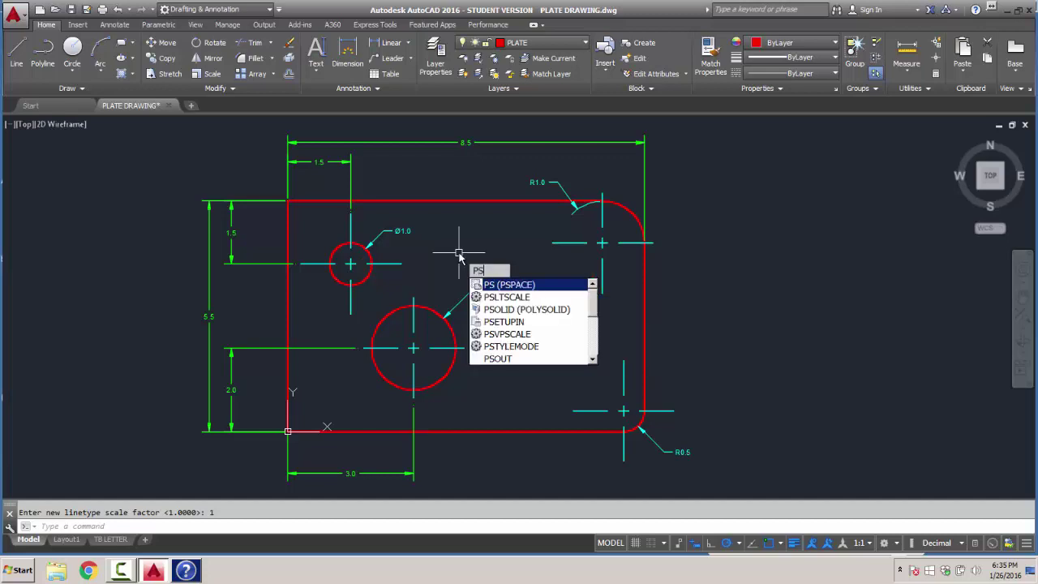
type("LTSCALE")
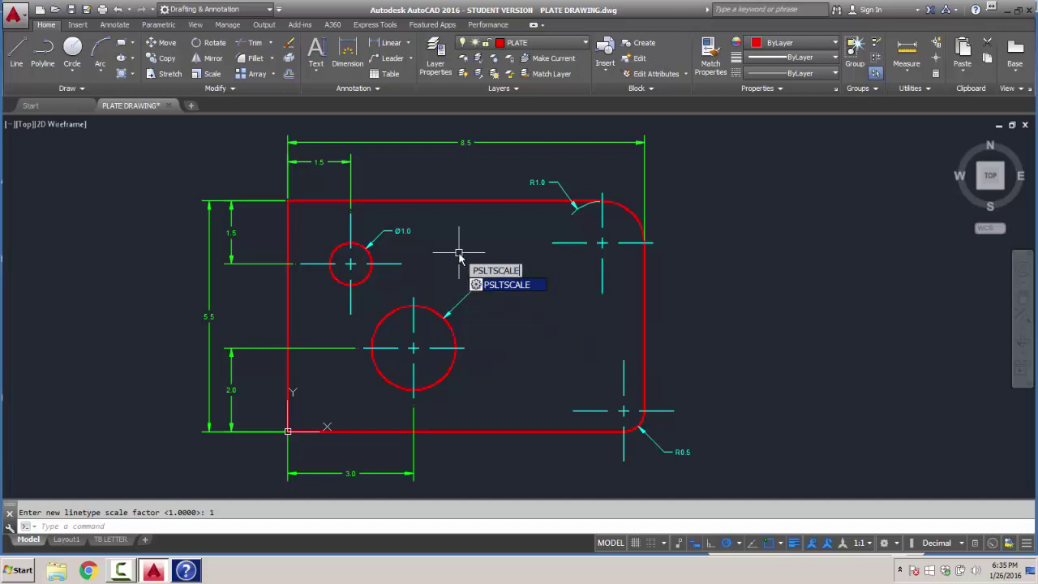
key("Return")
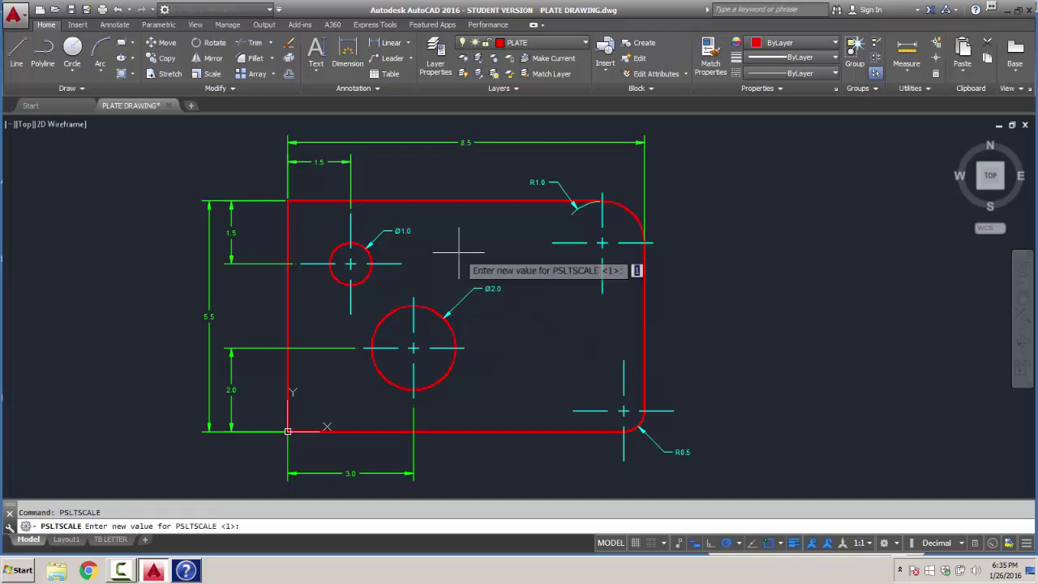
type("0")
key("Return")
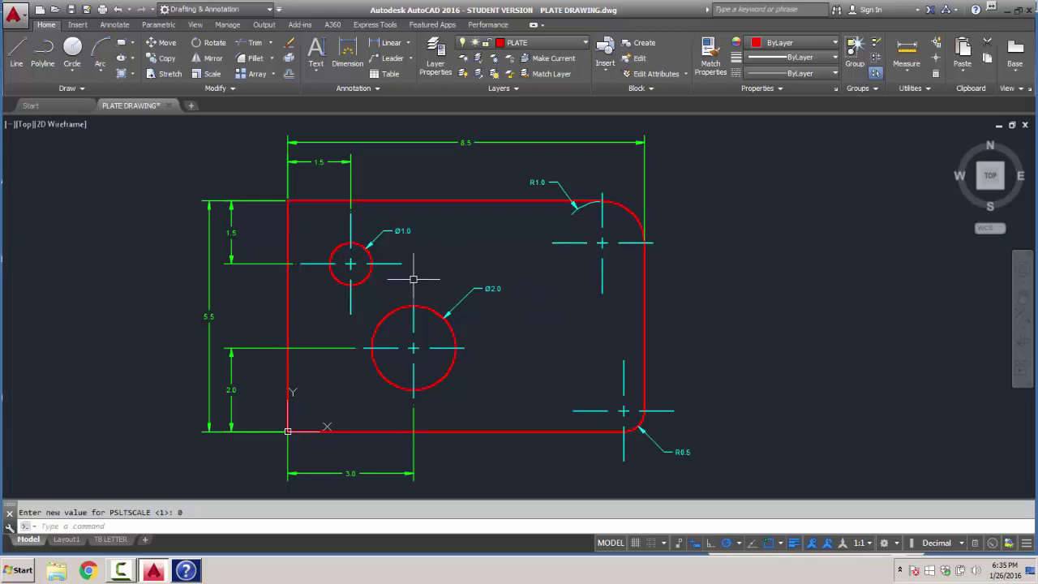
Step: Examine the centre lines inside the TB LETTER layout's viewport and restore the viewport scale to 1:2
left_click(112, 539)
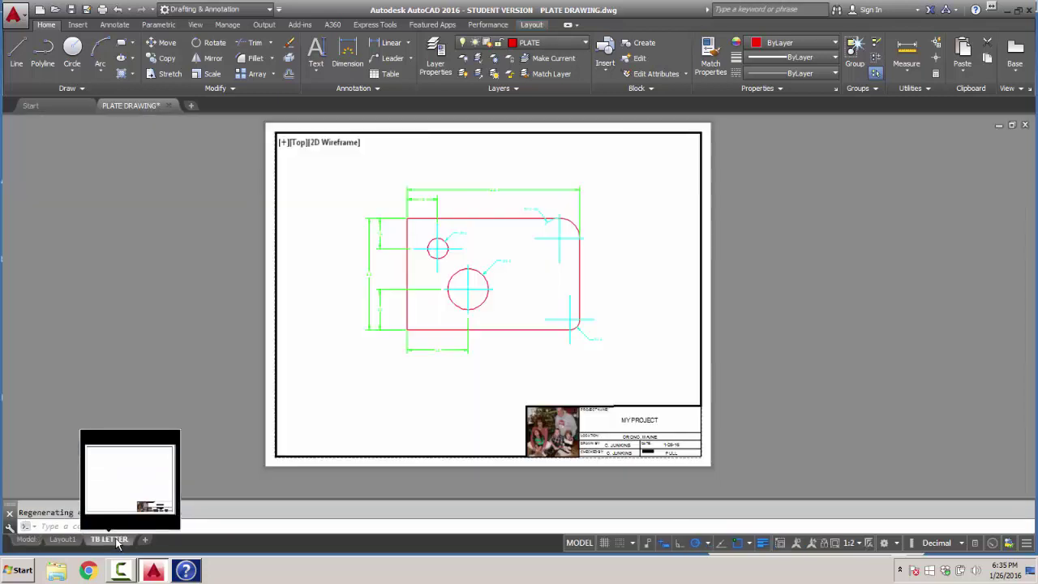
scroll(472, 286, "up", 8)
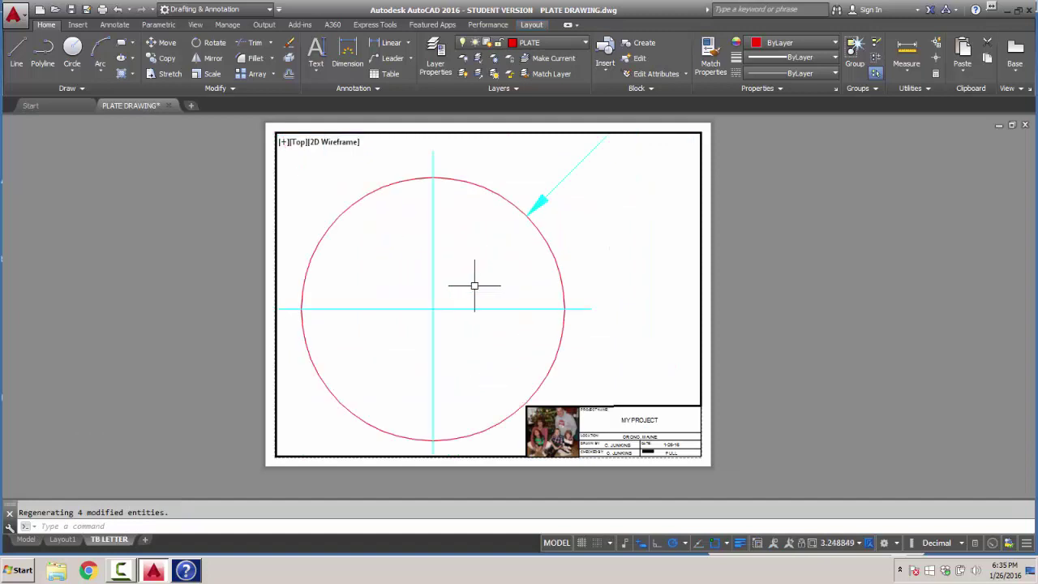
scroll(475, 286, "down", 5)
scroll(475, 285, "down", 2)
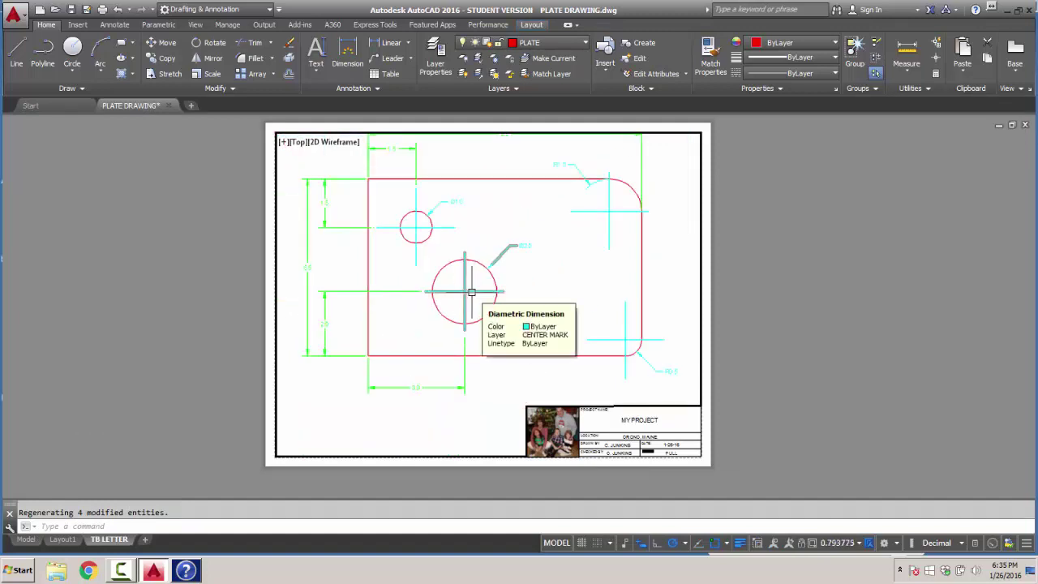
left_click(858, 543)
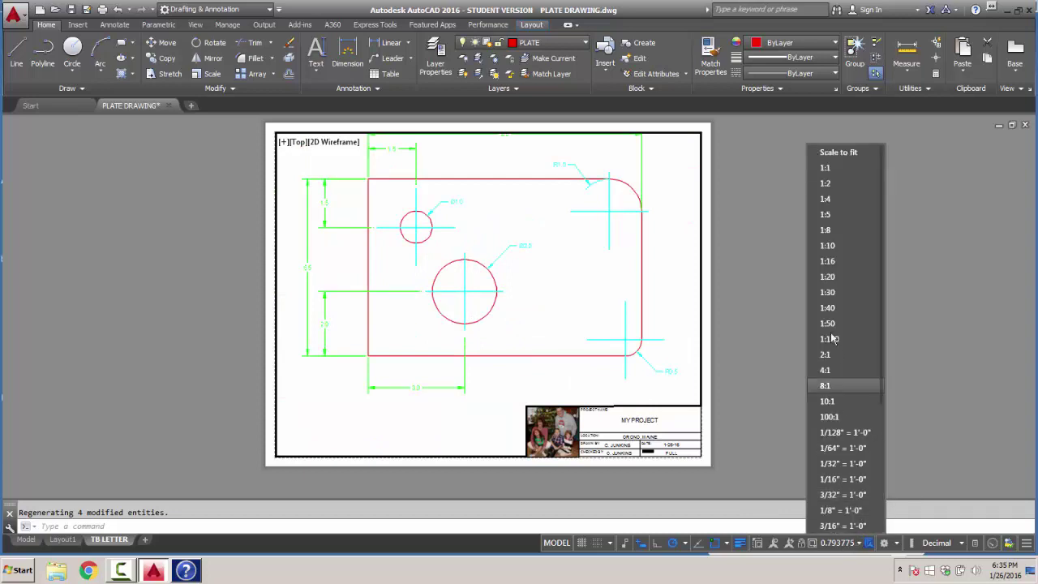
left_click(815, 184)
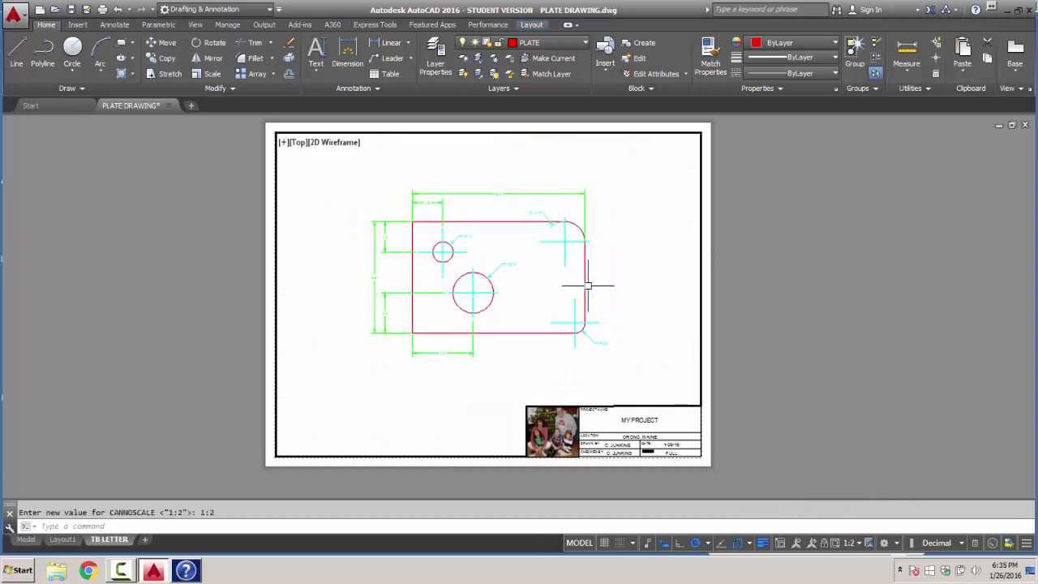
Step: Compare model space with the TB LETTER layout and inspect the plate up close from paper space
left_click(26, 539)
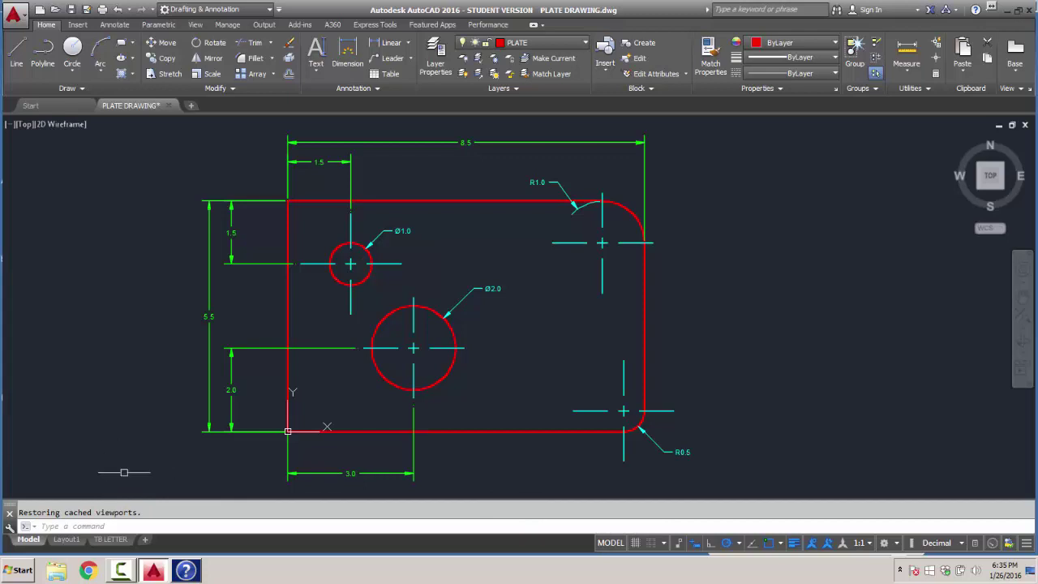
left_click(614, 542)
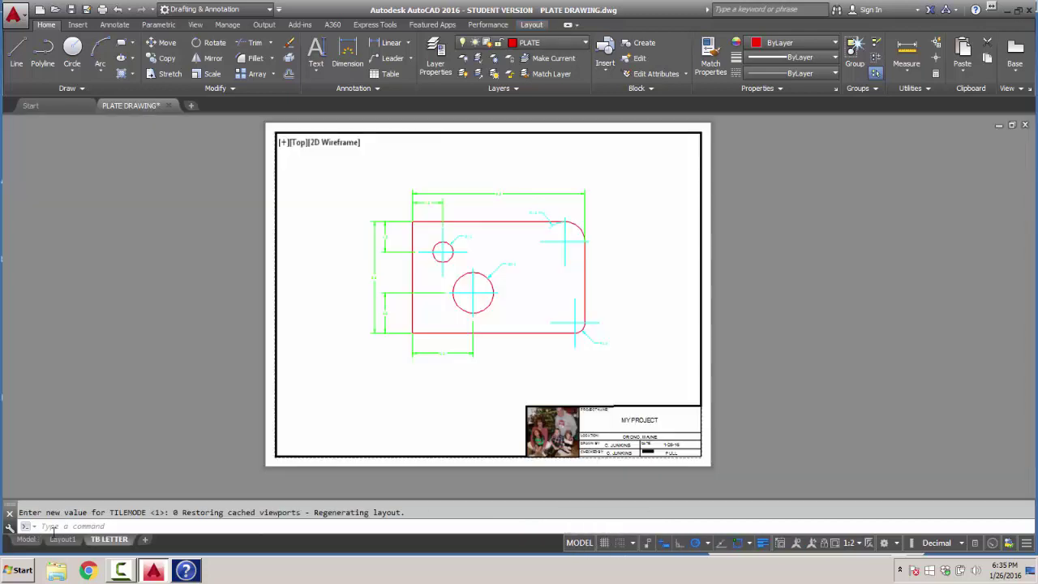
left_click(572, 543)
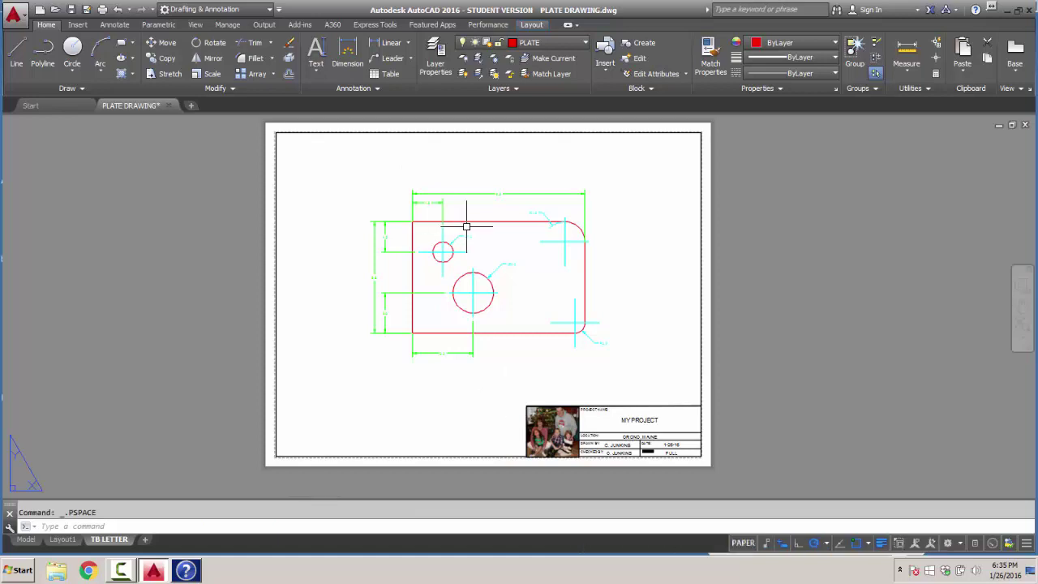
scroll(486, 256, "up", 6)
scroll(485, 257, "down", 6)
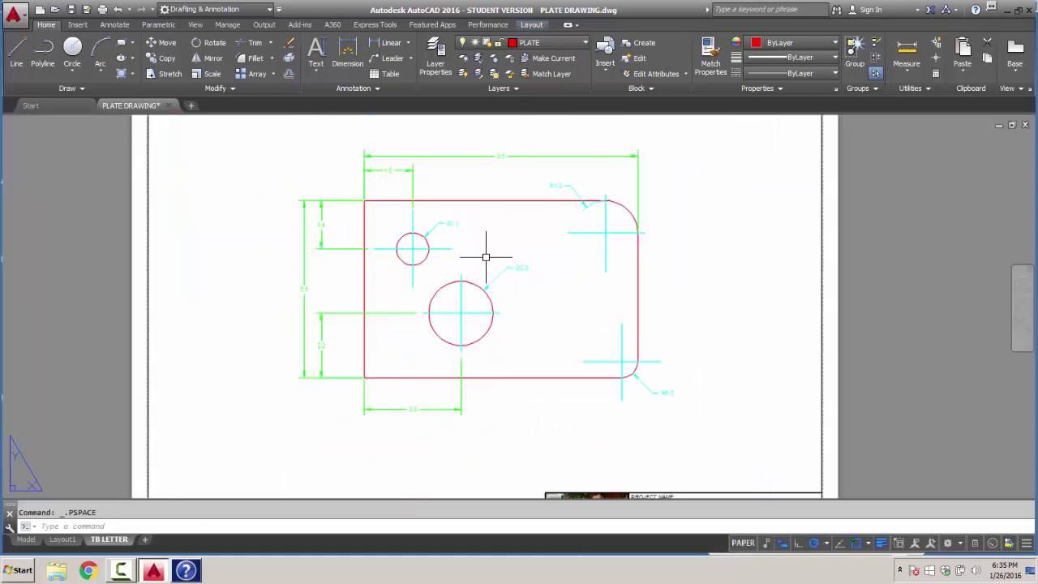
left_click(741, 543)
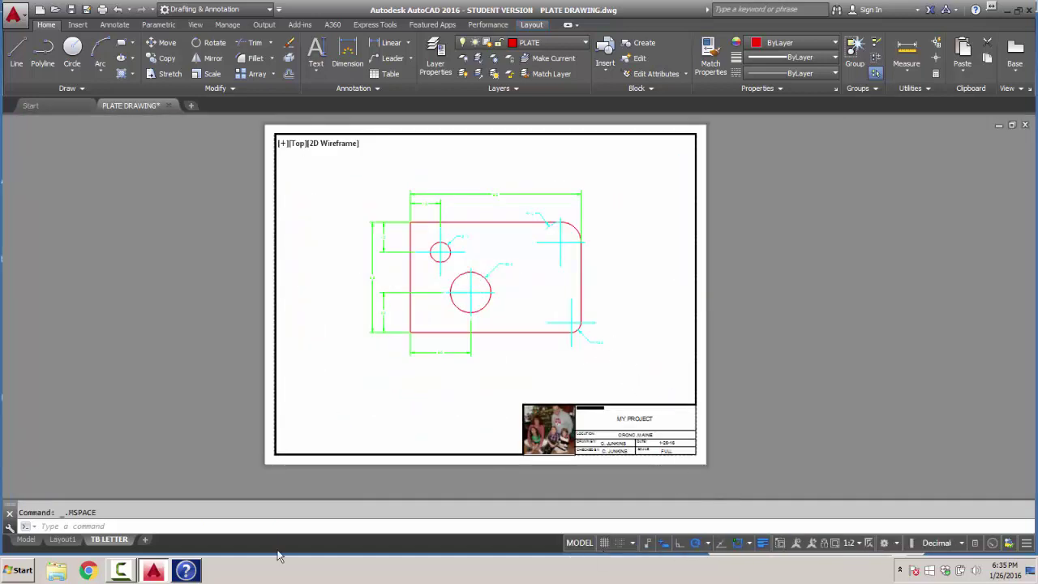
Step: Return to model space and set PSLTSCALE to 1
left_click(30, 541)
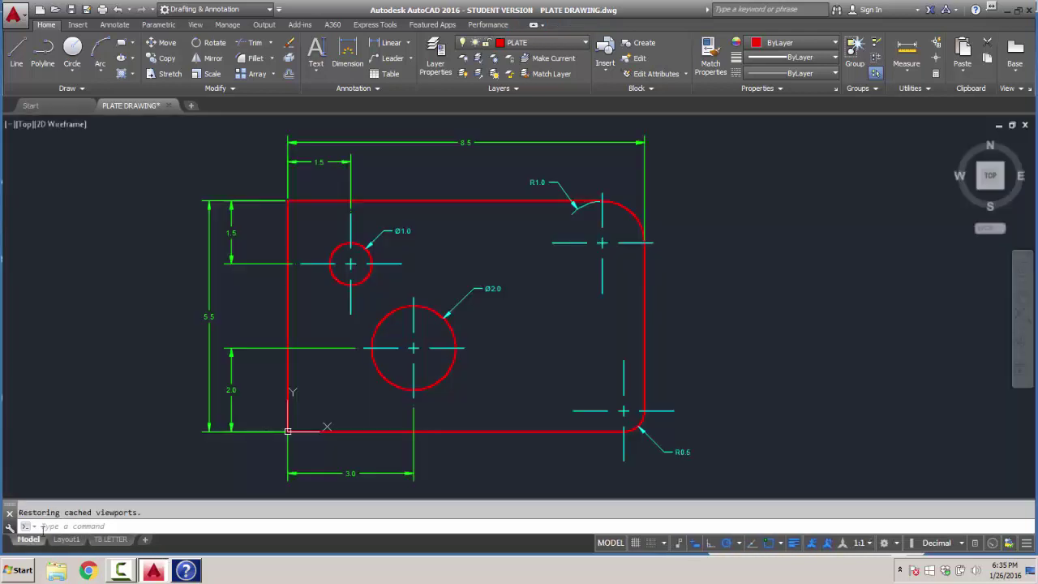
type("PSL")
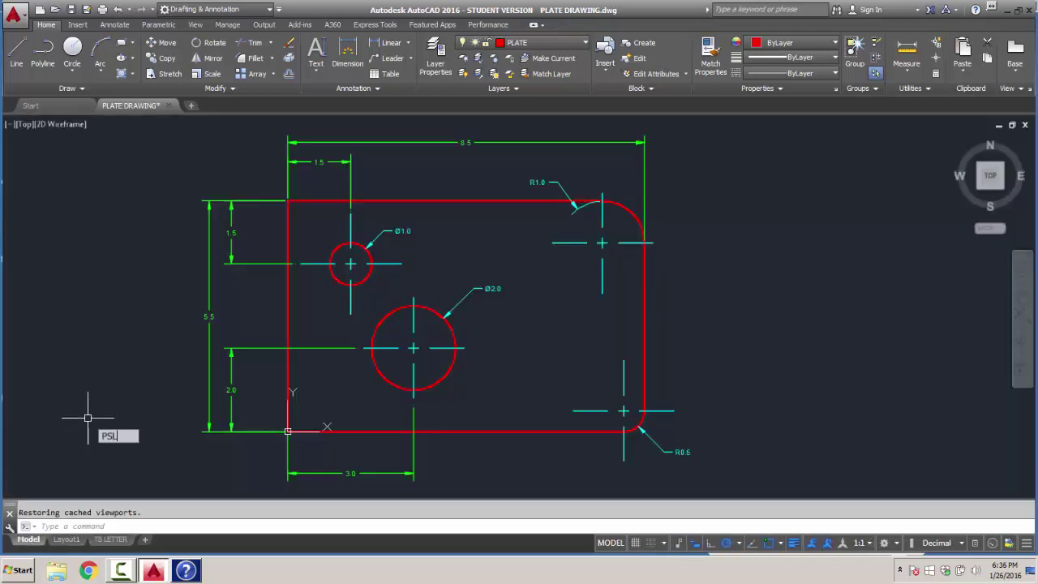
type("TSCALE")
key("Return")
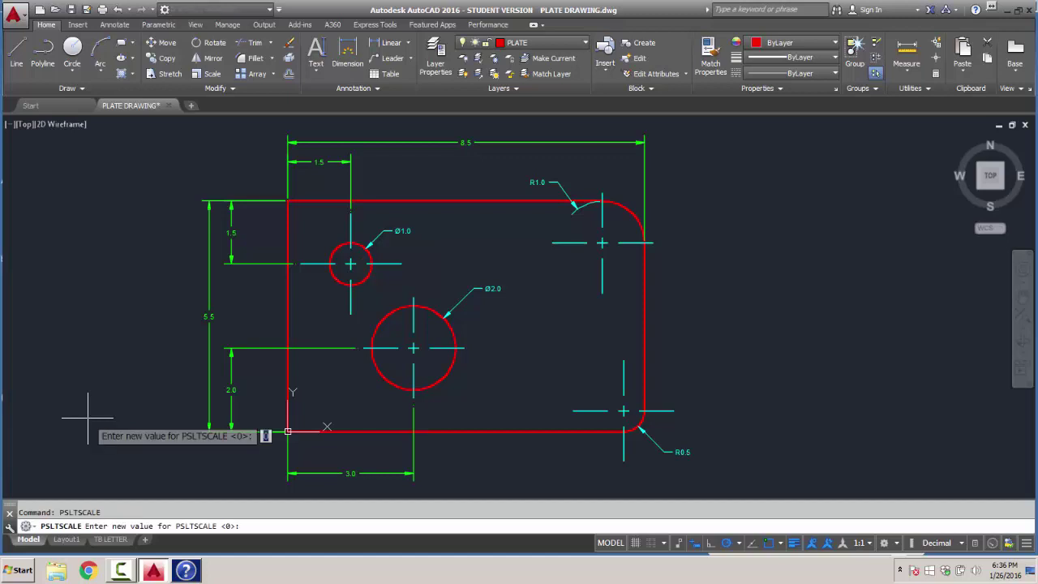
type("1")
key("Return")
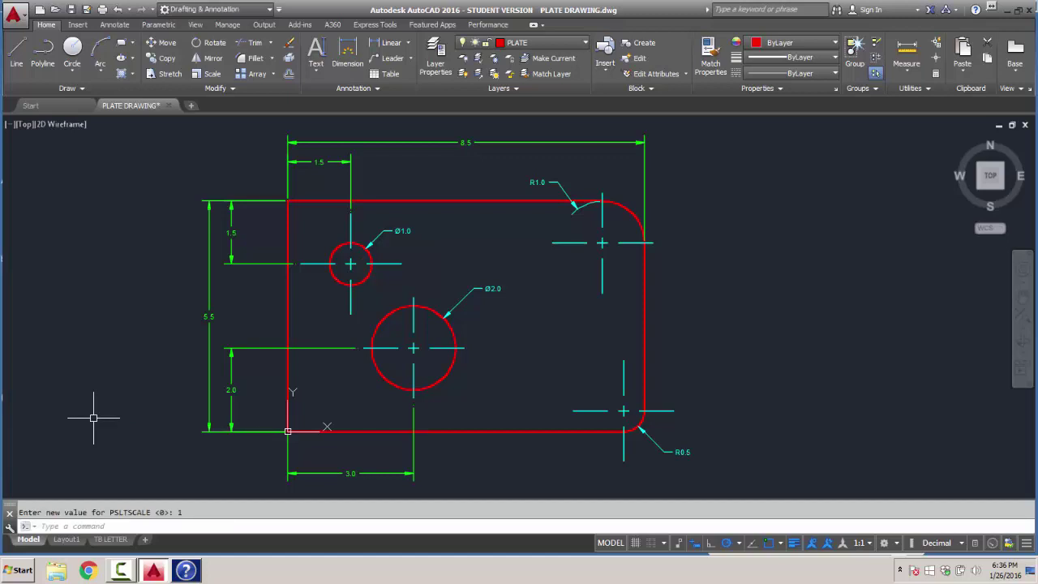
Step: Open the TB LETTER layout in paper space and examine the plate's centre lines and dimensions on the sheet
left_click(107, 540)
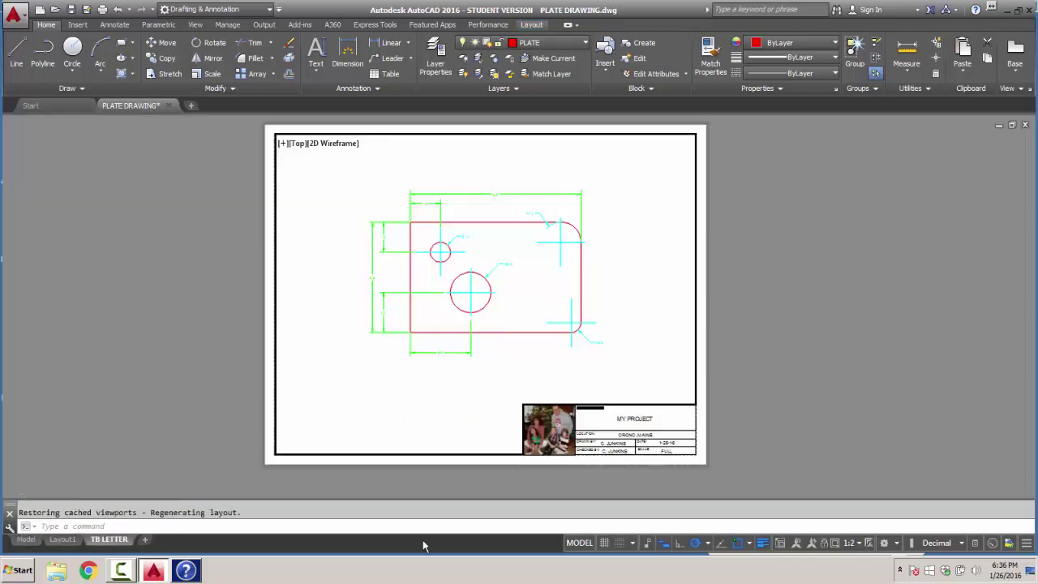
left_click(579, 542)
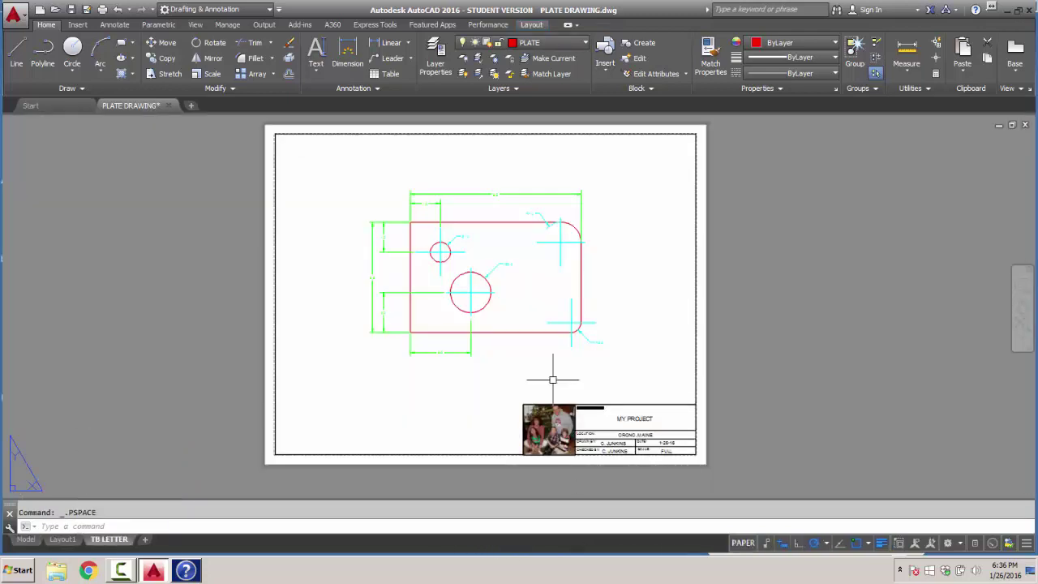
scroll(543, 293, "up", 4)
scroll(545, 293, "up", 2)
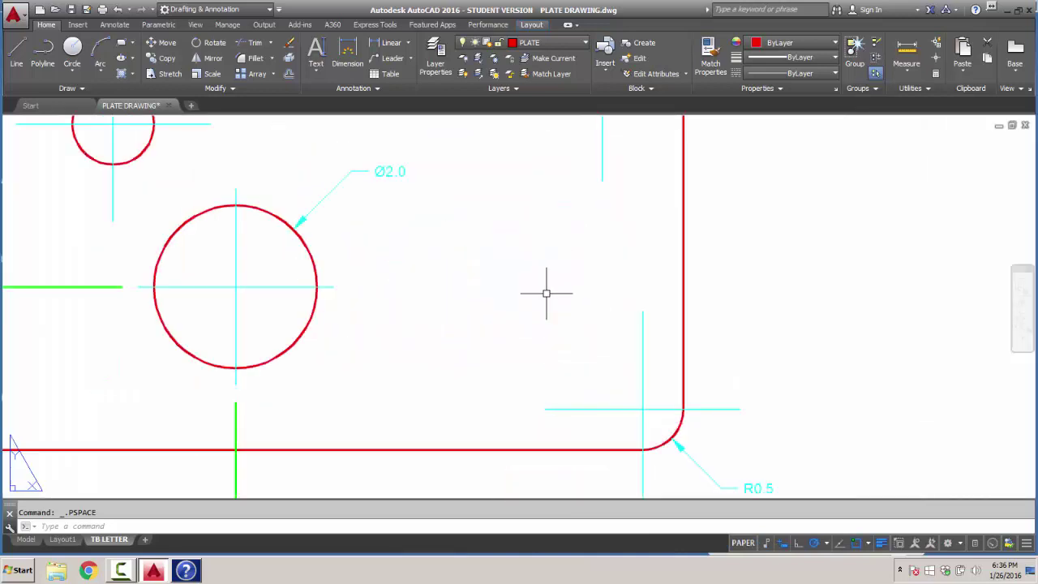
scroll(547, 293, "down", 6)
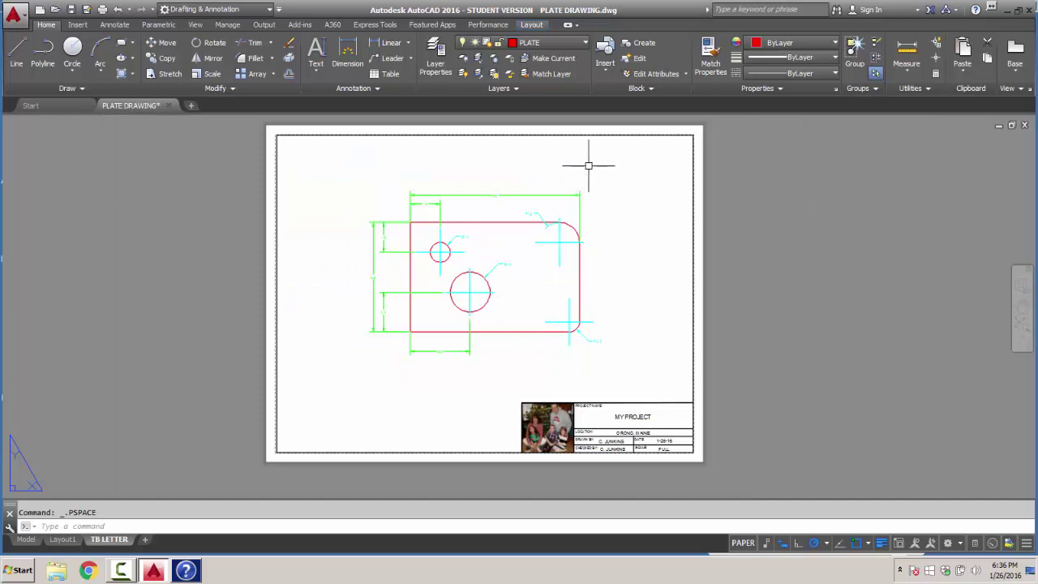
scroll(582, 182, "up", 2)
scroll(582, 181, "down", 2)
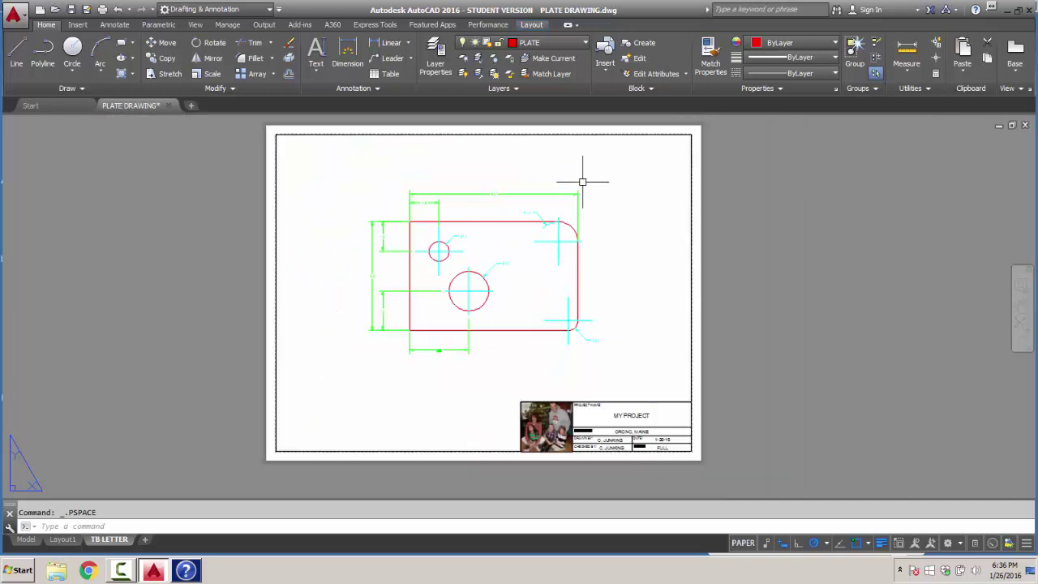
middle_click_drag(621, 251, 584, 263)
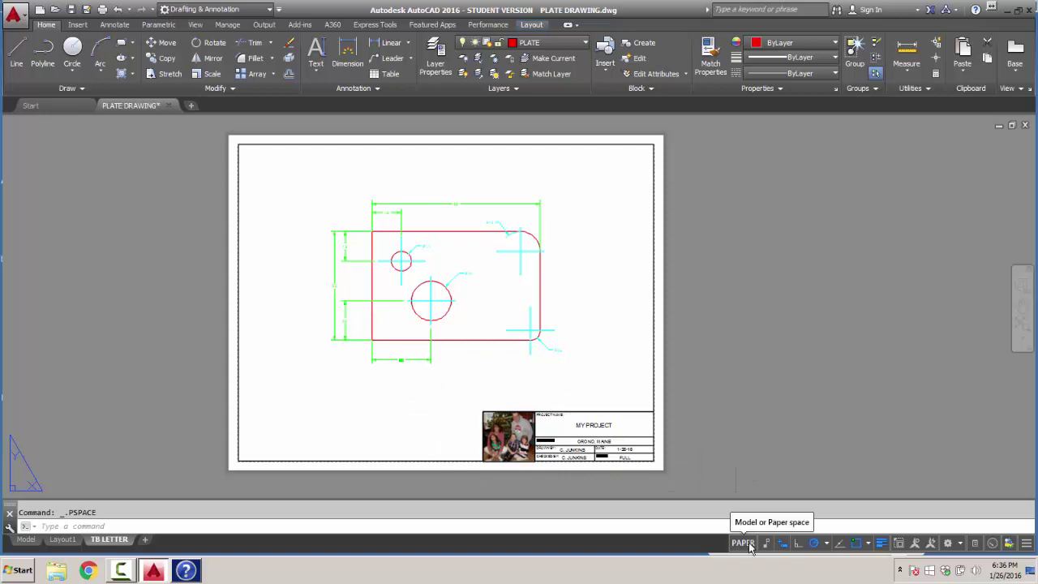
Step: Set the title block's project name to PLATE 1 and review its location, drawn-by, checked-by and date attributes
double_click(589, 425)
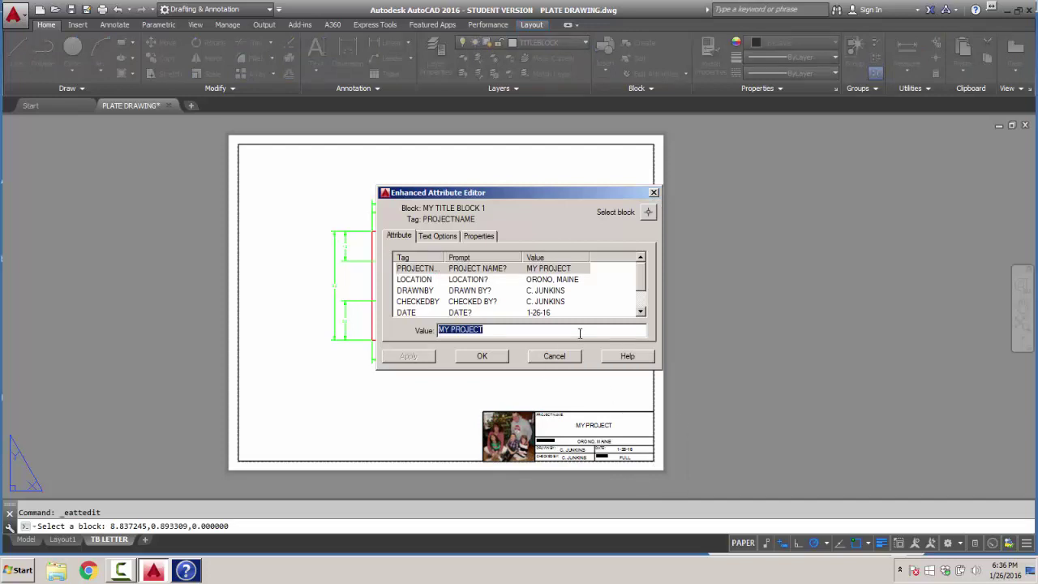
type("PLATE 1")
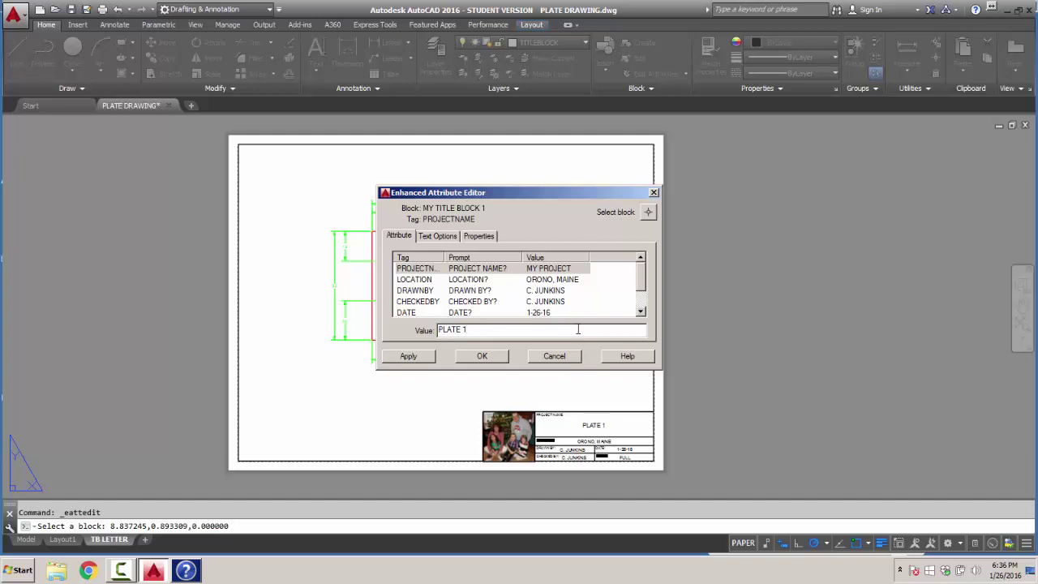
left_click(556, 282)
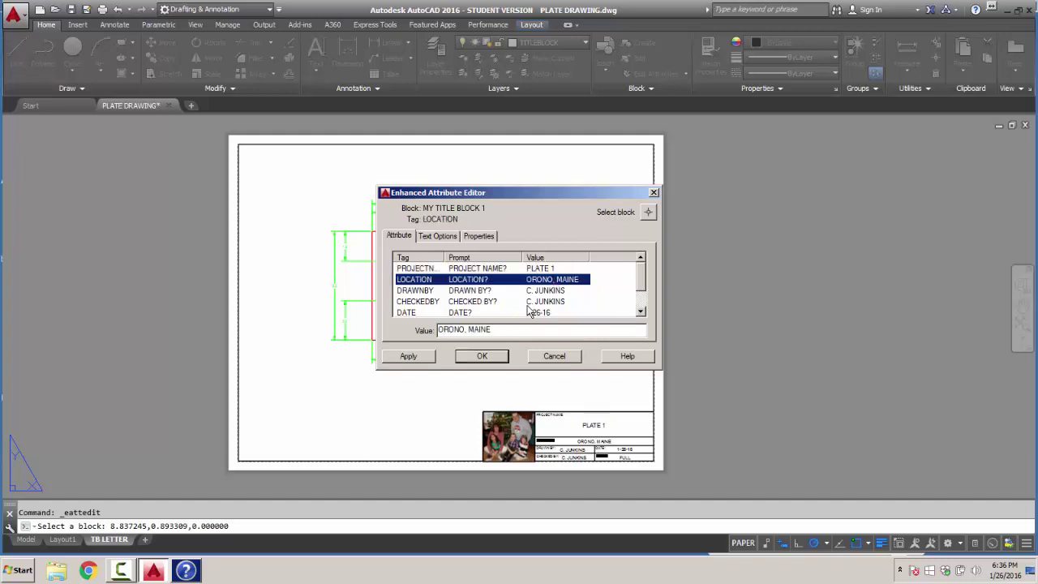
left_click(543, 291)
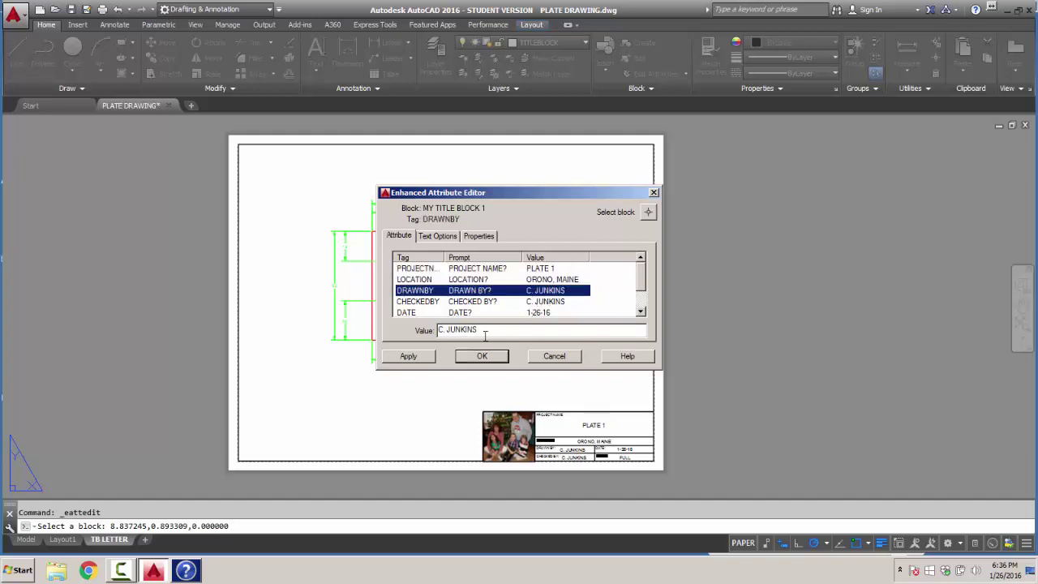
left_click(541, 302)
left_click(547, 313)
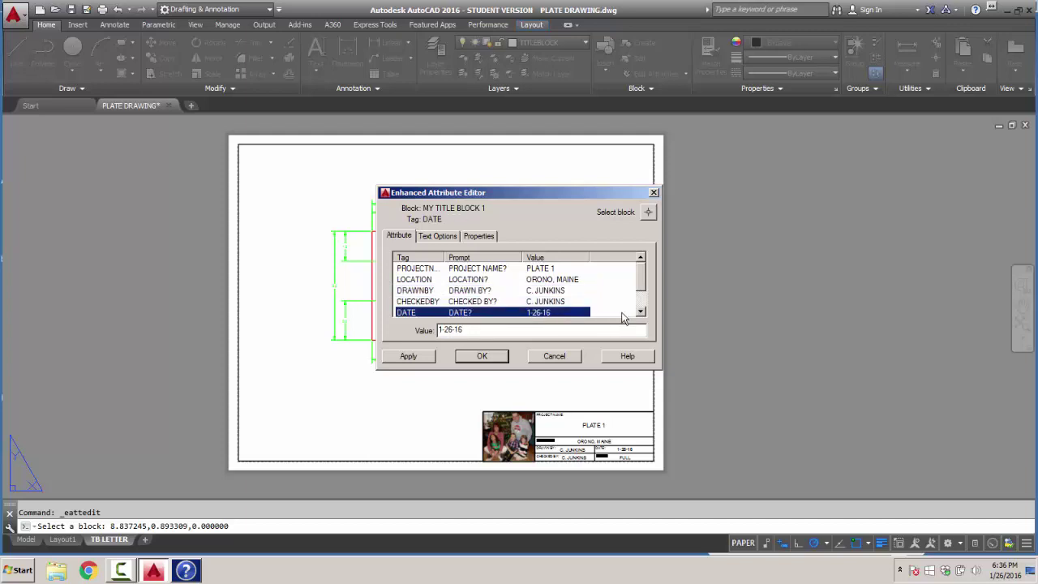
Step: Set the title block's scale attribute to HALF and apply the attribute changes
left_click(641, 312)
left_click(641, 312)
left_click(535, 303)
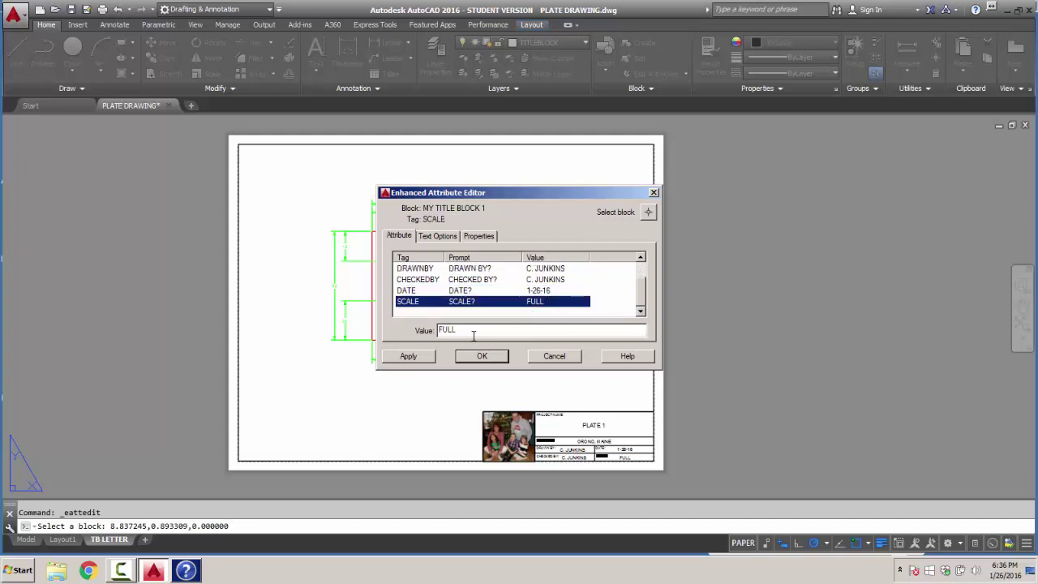
left_click_drag(474, 330, 411, 330)
type("HALF")
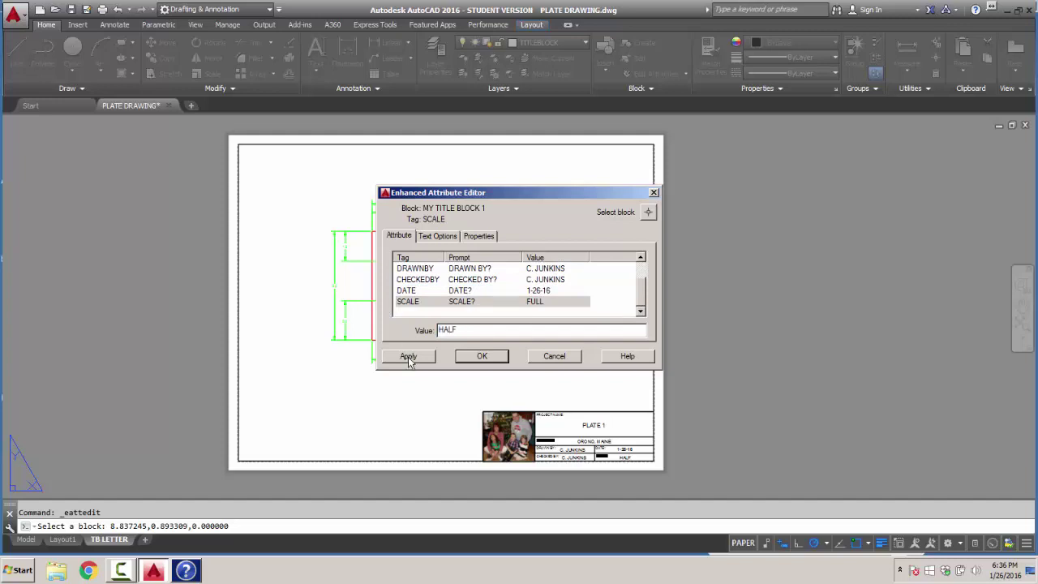
left_click(409, 357)
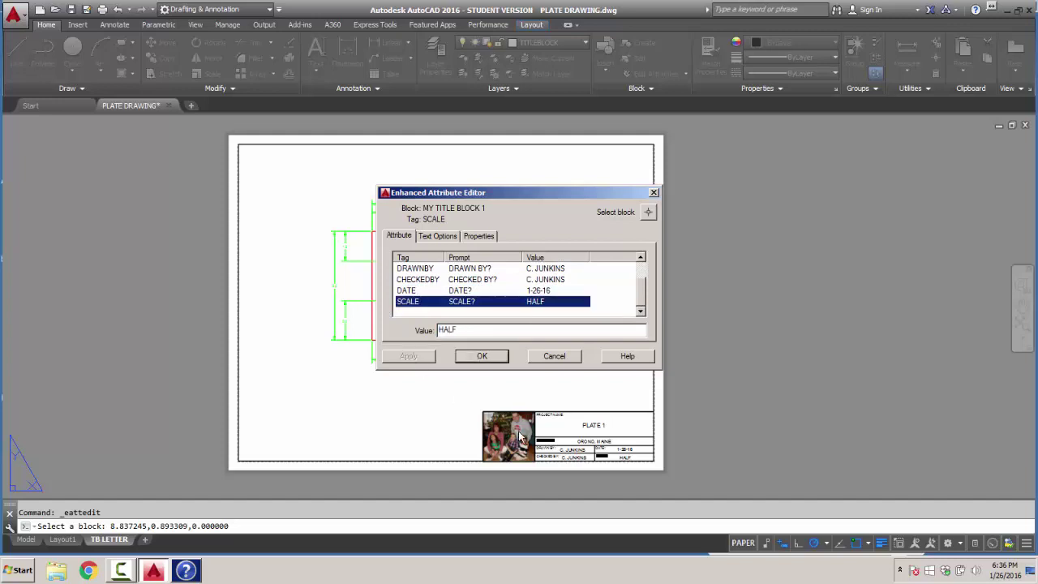
left_click(484, 356)
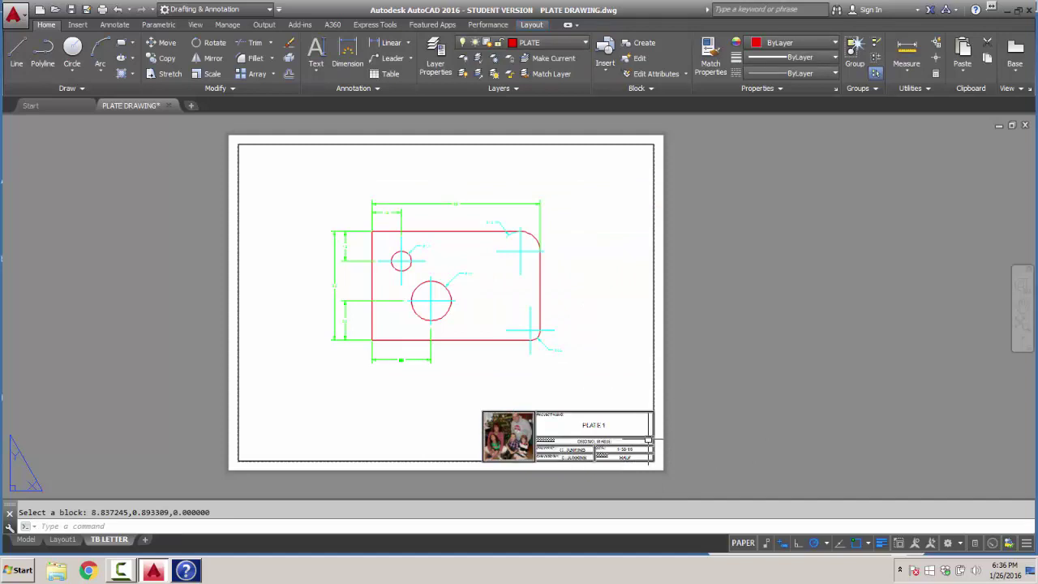
Step: Activate the layout viewport's model space and override the PLATE layer's viewport color with color 250
left_click(743, 543)
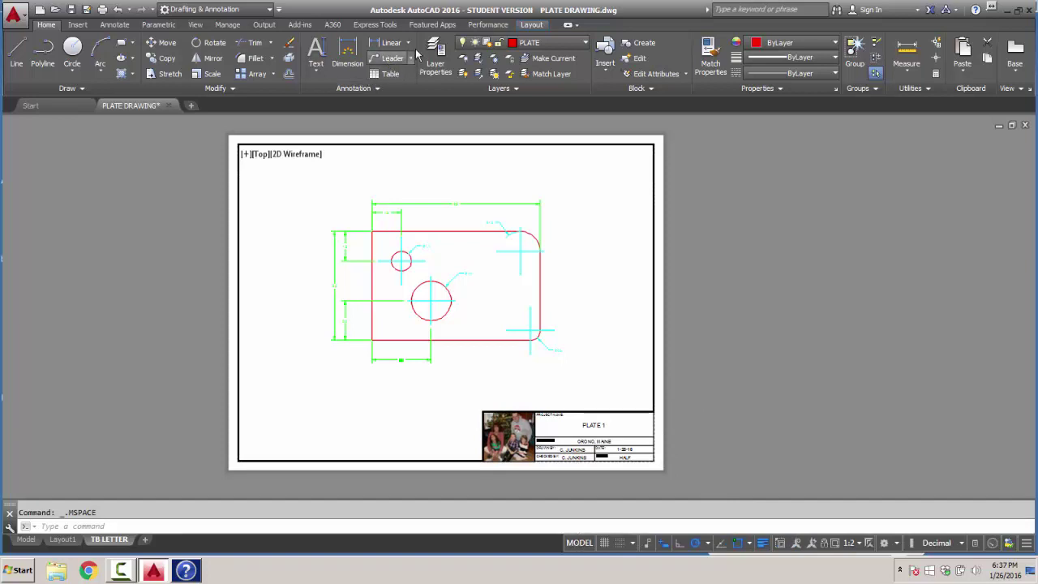
left_click(438, 67)
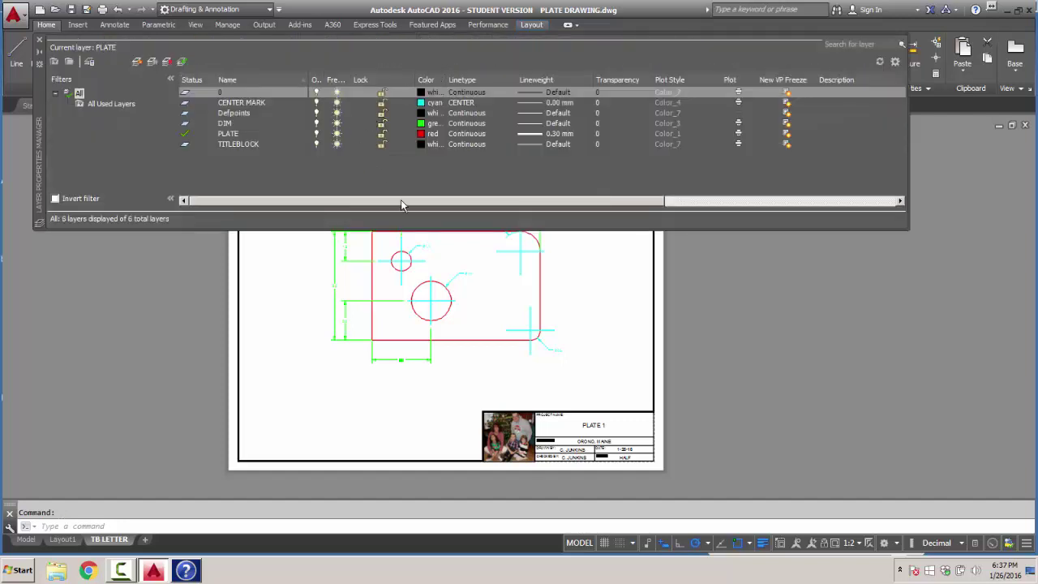
left_click_drag(401, 204, 638, 204)
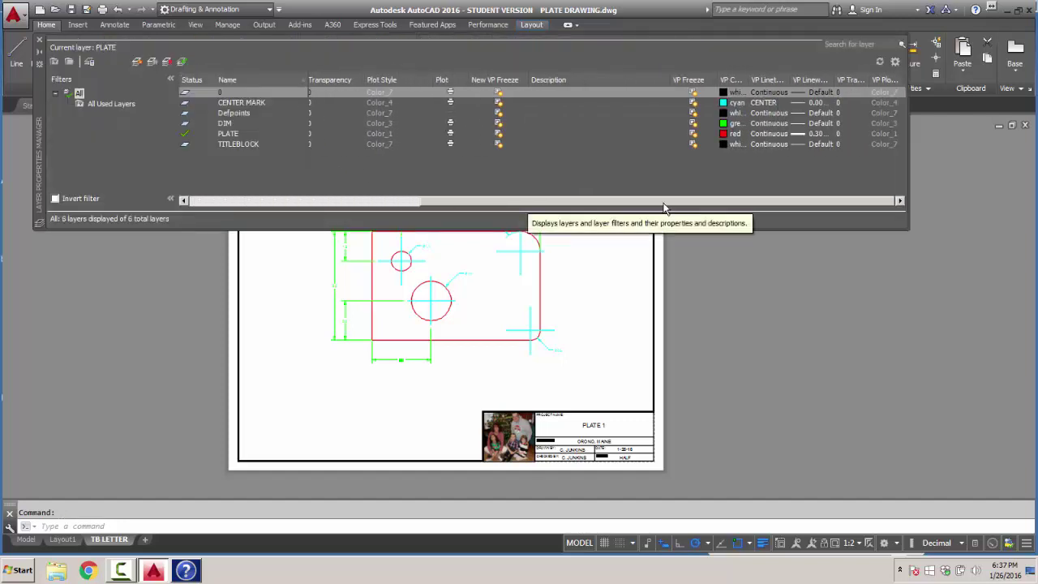
left_click(732, 133)
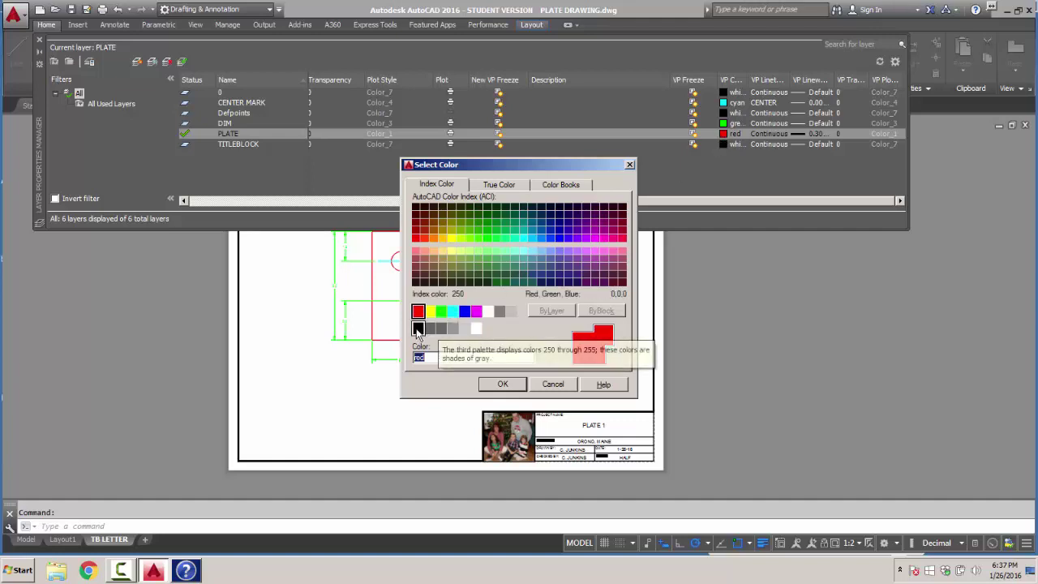
left_click(418, 328)
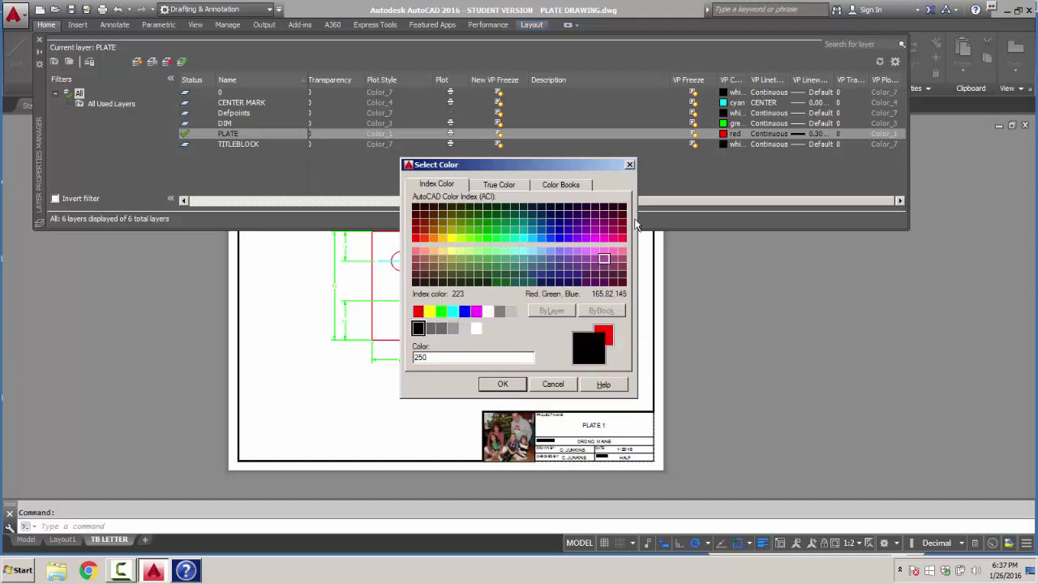
left_click(505, 386)
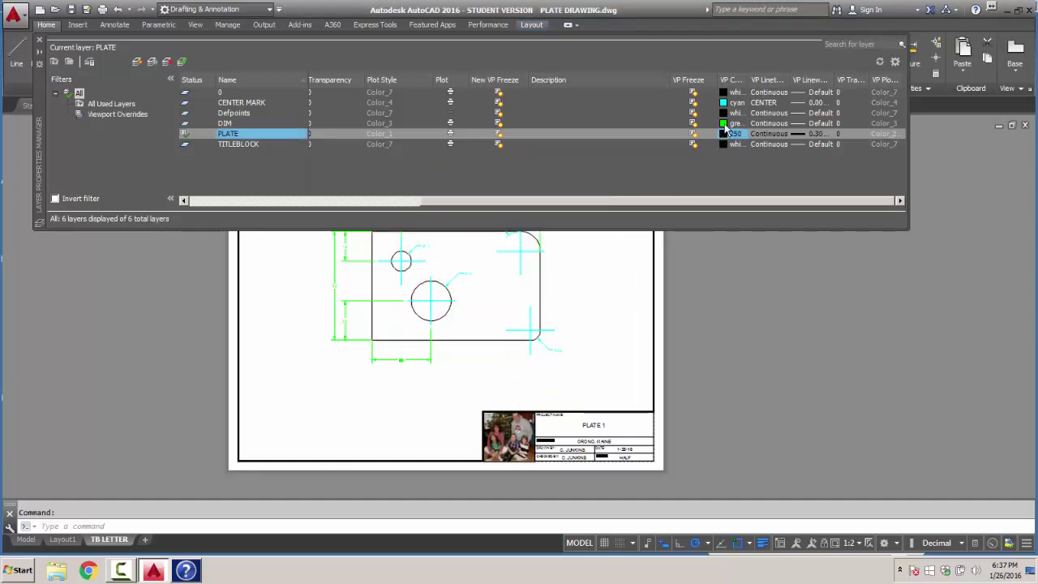
Step: Override the viewport color of the DIM layer with 250 and of the CENTER MARK layer with 251
left_click(727, 124)
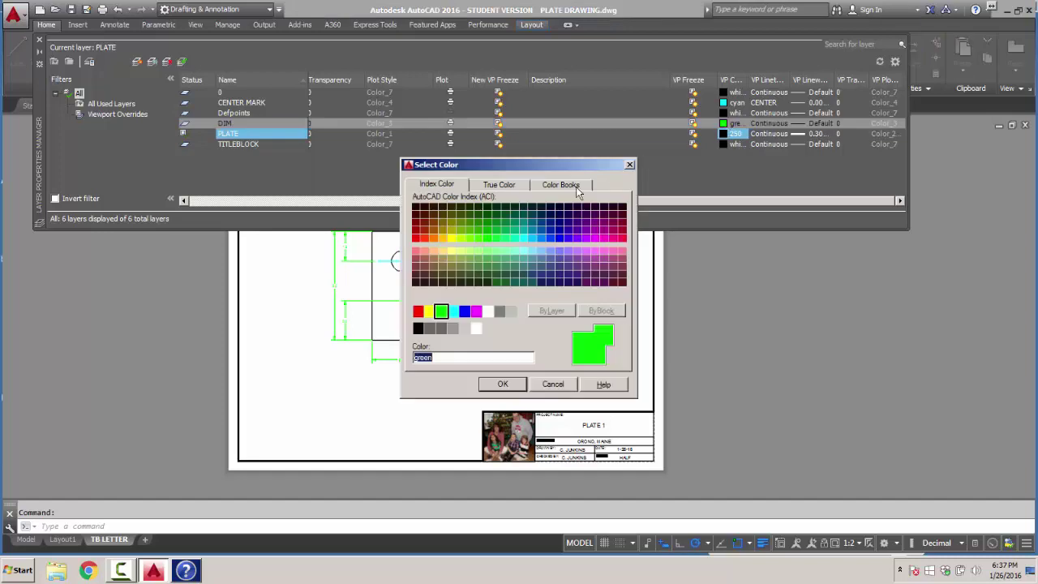
left_click(418, 328)
left_click(503, 384)
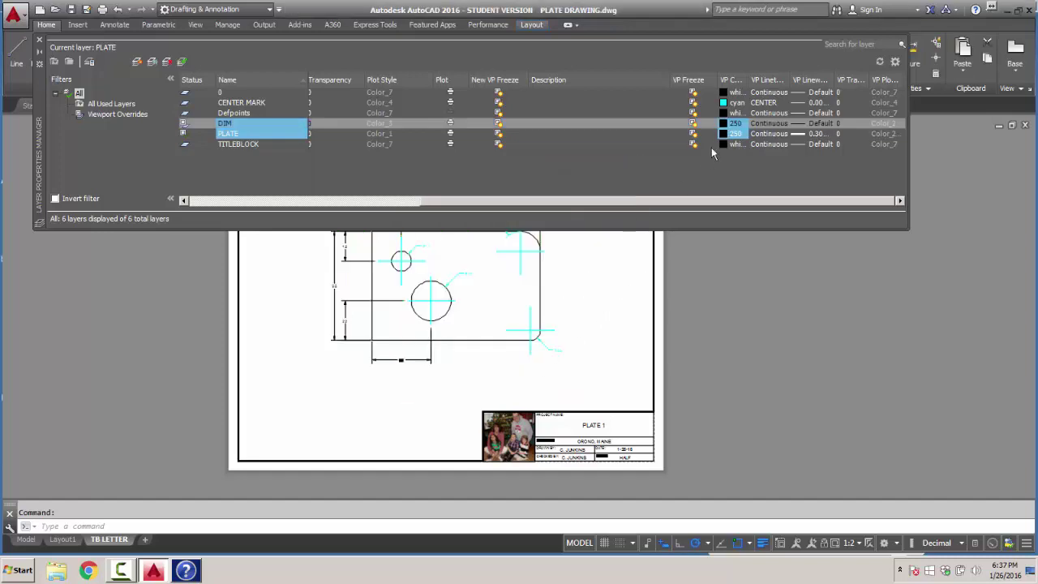
left_click(723, 102)
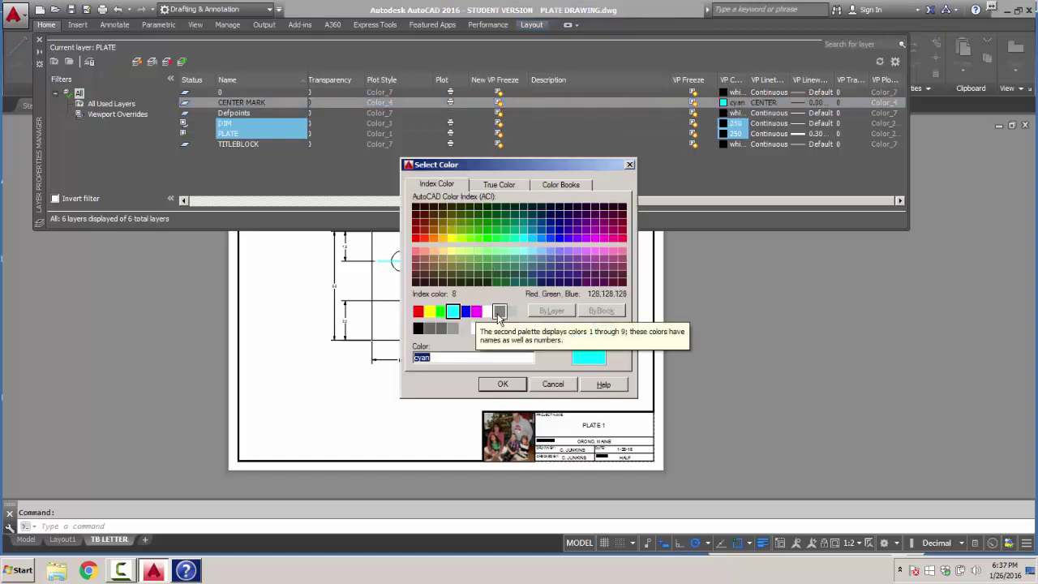
left_click(430, 329)
left_click(500, 383)
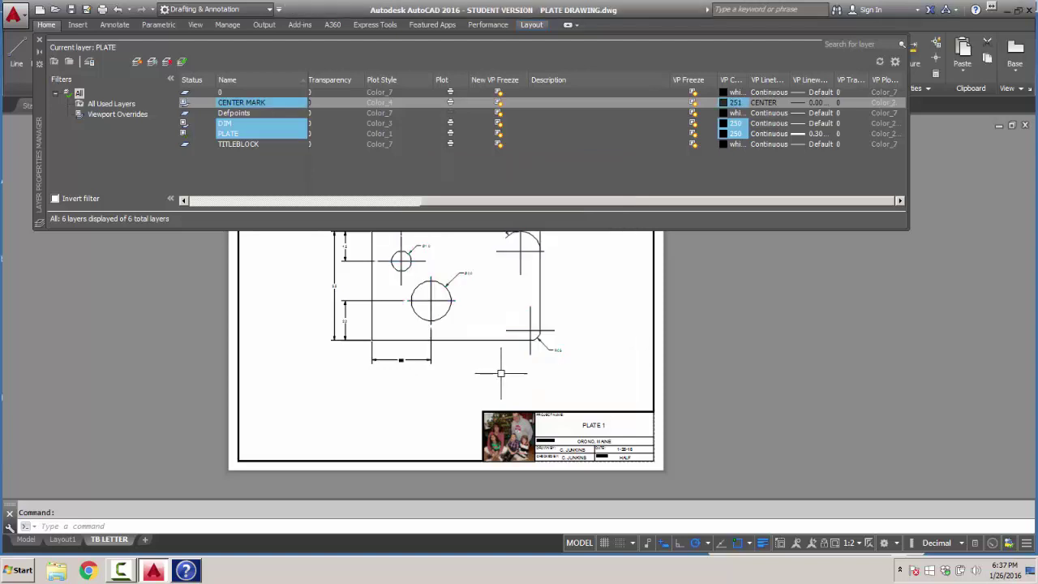
Step: Set the viewport lineweight of the DIM layer to 0.00 mm and of the PLATE layer to 0.50 mm
left_click(818, 128)
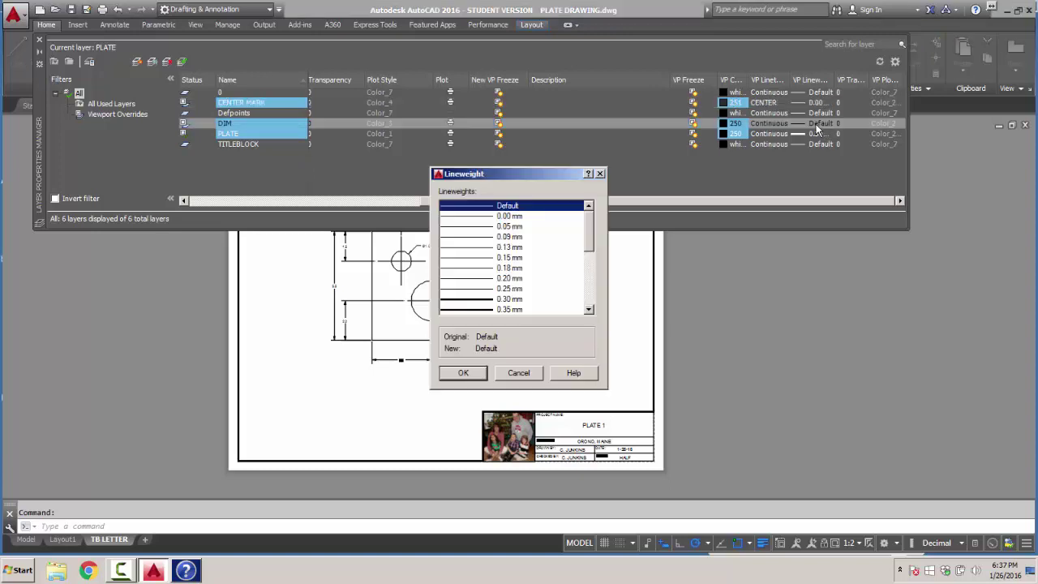
left_click(509, 219)
left_click(465, 374)
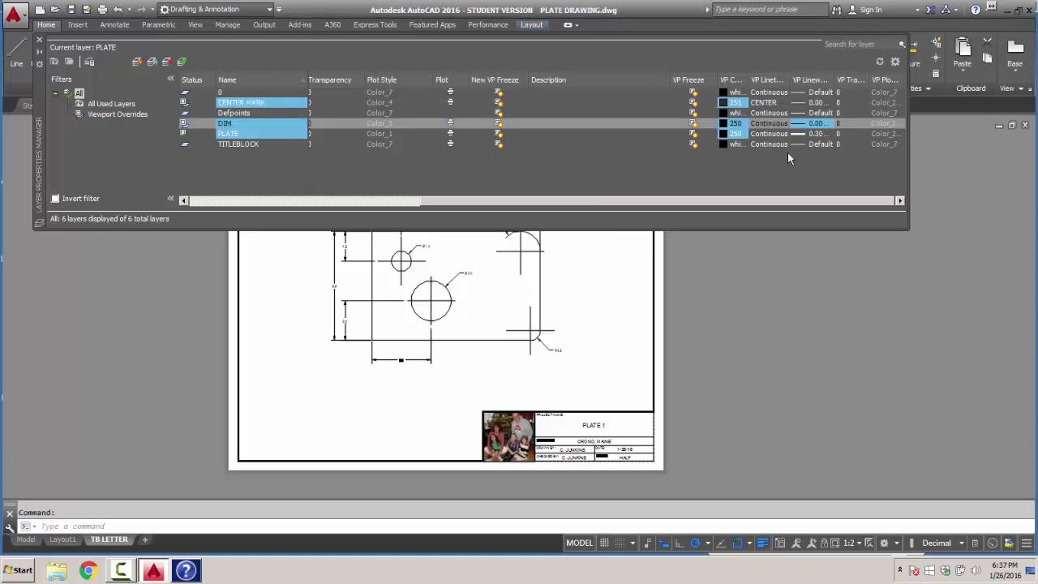
left_click(815, 134)
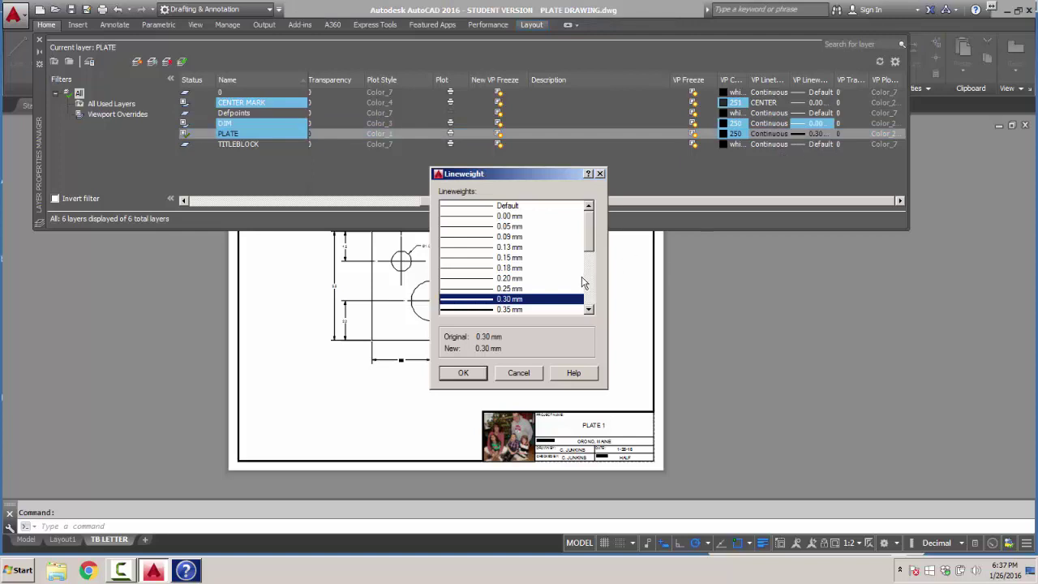
scroll(586, 250, "down", 1)
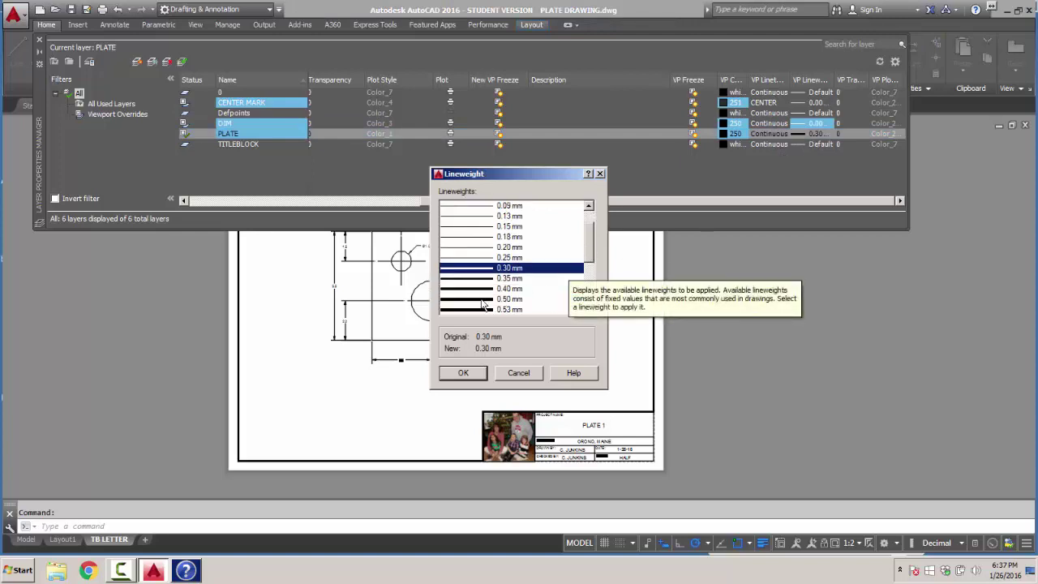
left_click(484, 300)
left_click(463, 372)
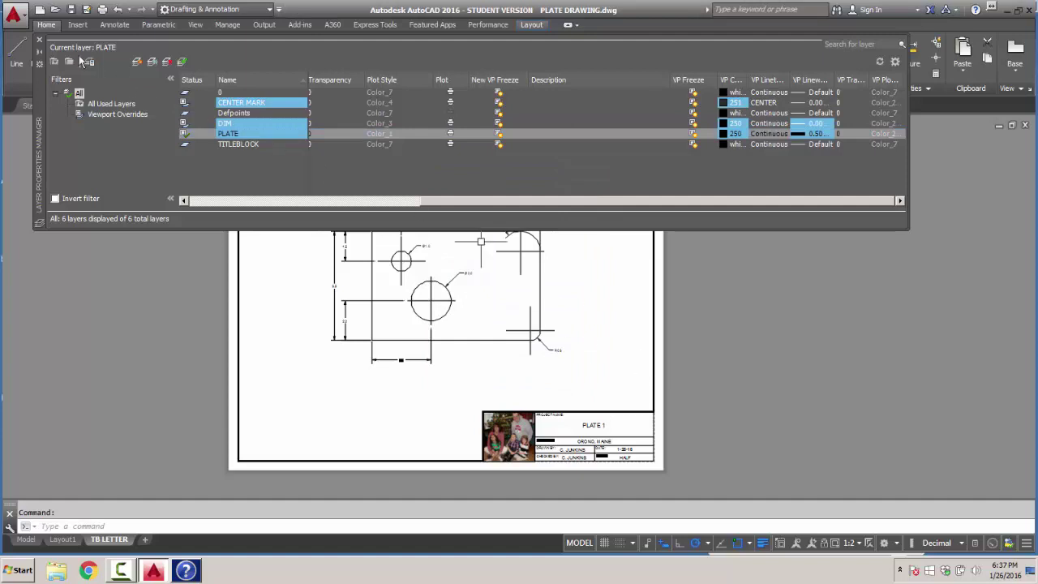
left_click(40, 39)
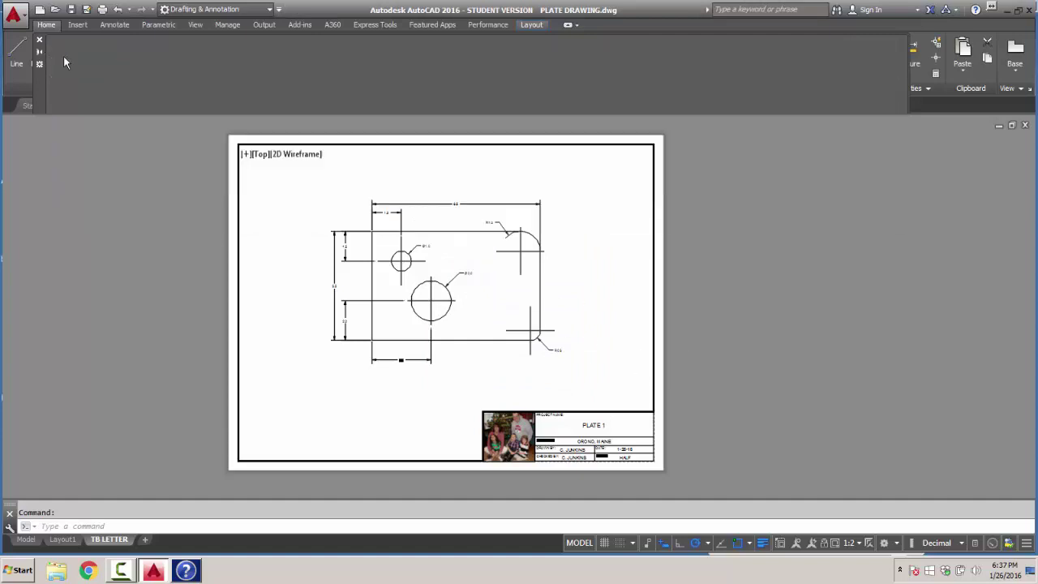
Step: Return to paper space and inspect the plate's lineweights, center lines and dimensions up close on the sheet
left_click(587, 546)
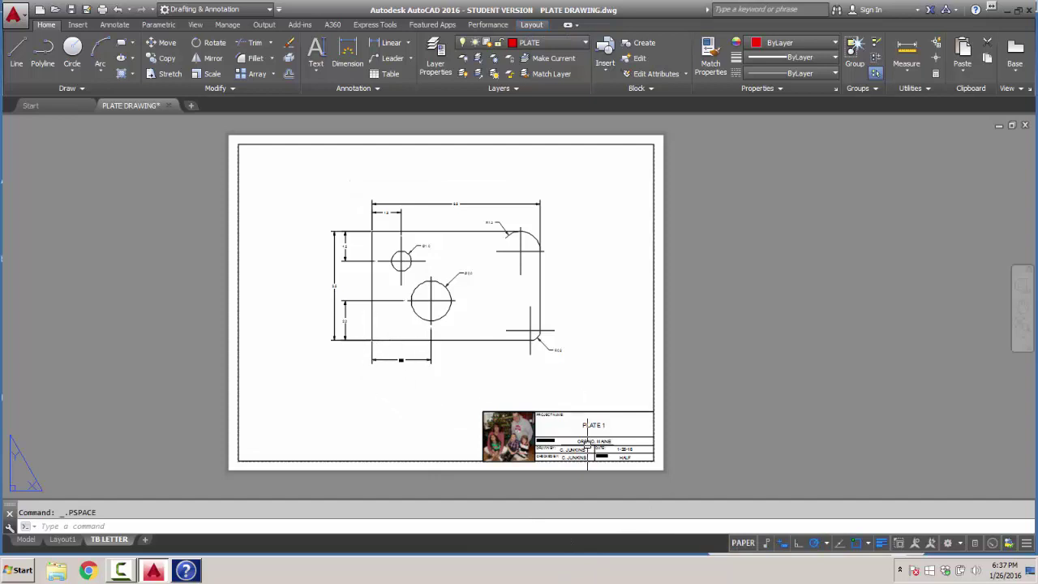
scroll(362, 336, "up", 8)
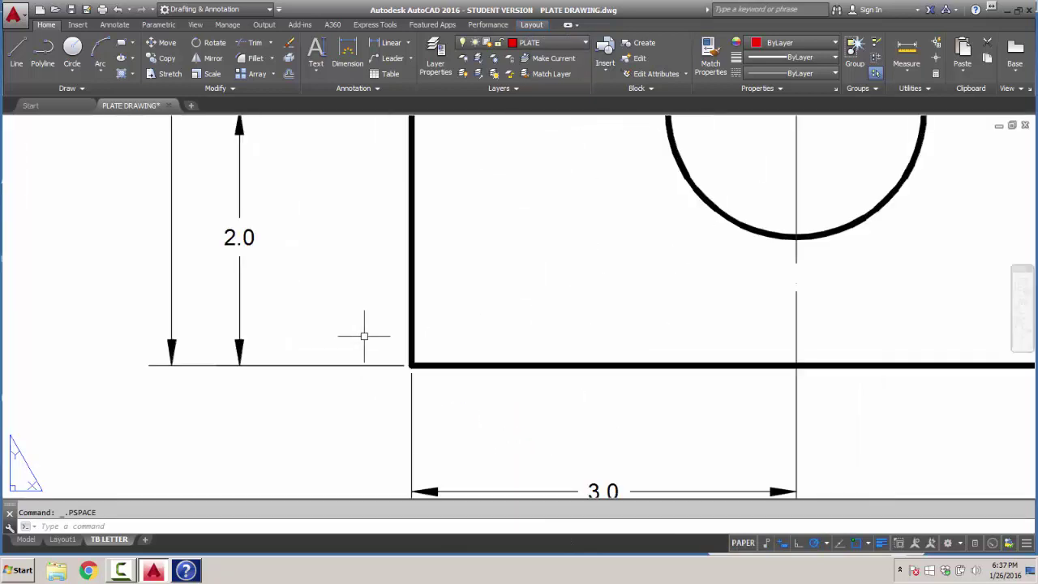
scroll(364, 336, "down", 4)
mouse_move(454, 308)
middle_mouse_down()
mouse_move(327, 330)
mouse_move(373, 305)
middle_mouse_up()
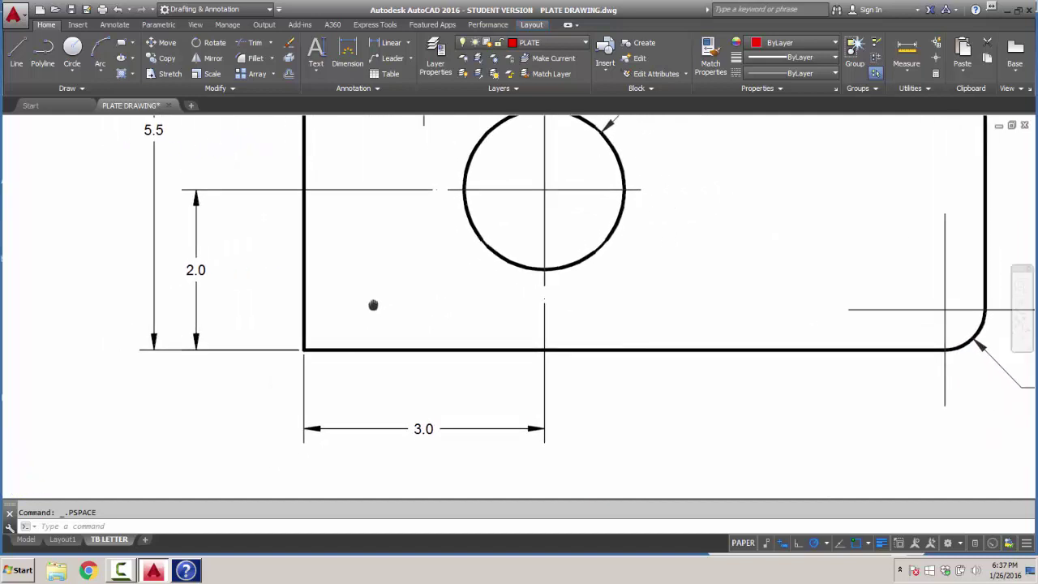
scroll(373, 305, "down", 4)
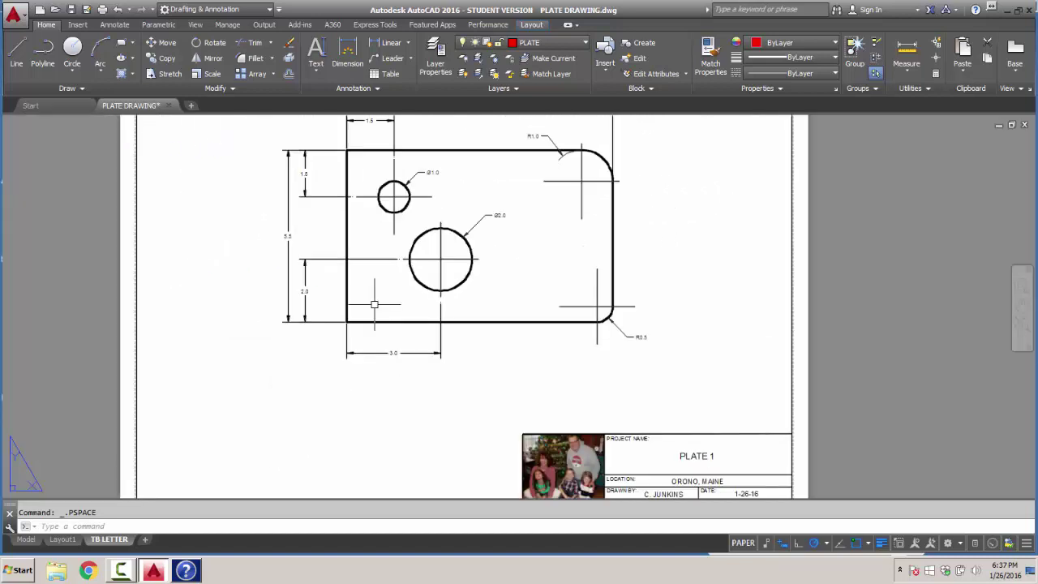
scroll(374, 304, "down", 2)
scroll(375, 304, "up", 2)
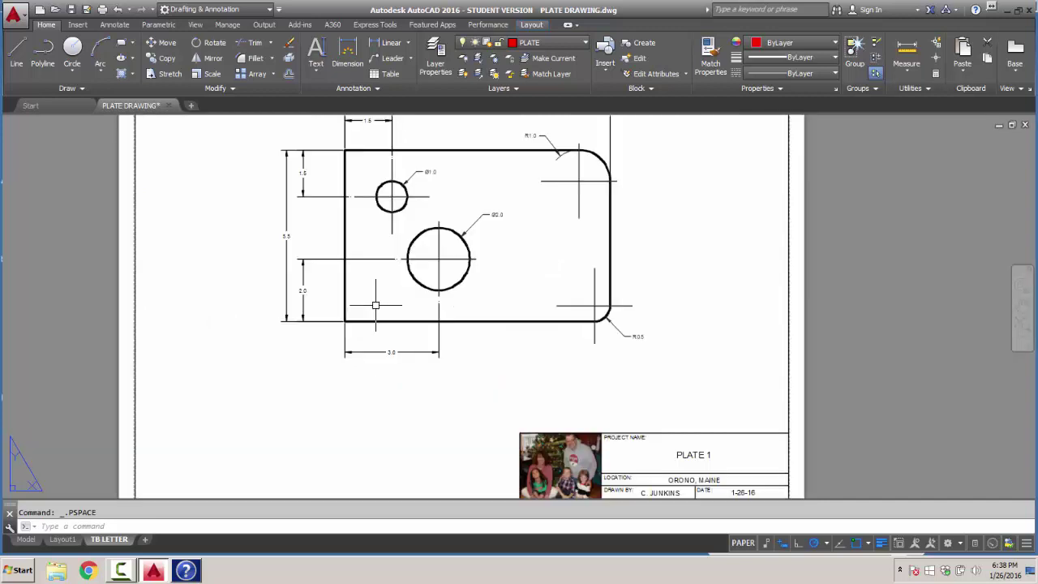
Step: Set PSLTSCALE to 0 in model space and reopen the TB LETTER layout
left_click(27, 540)
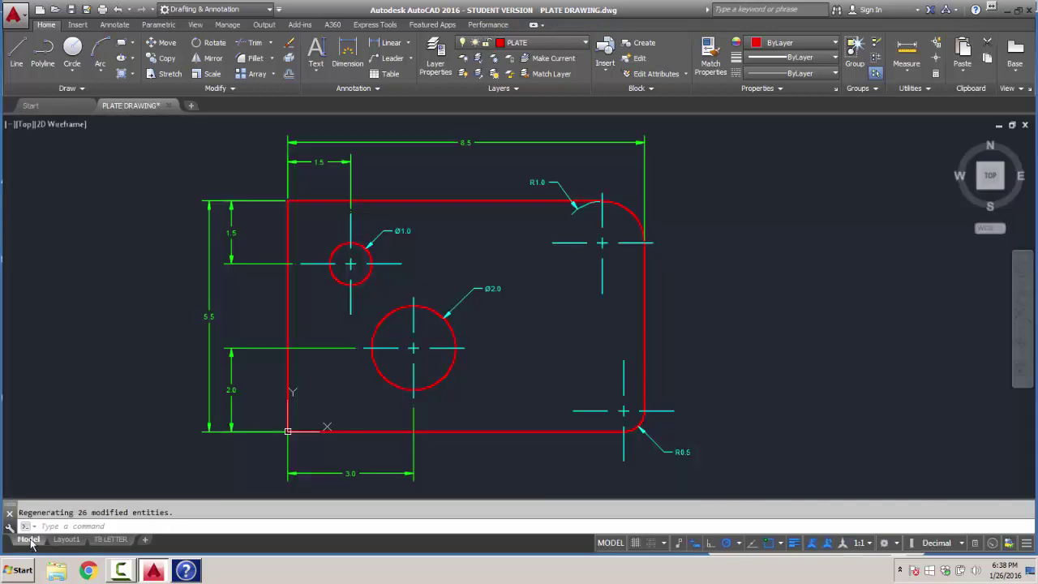
type("P")
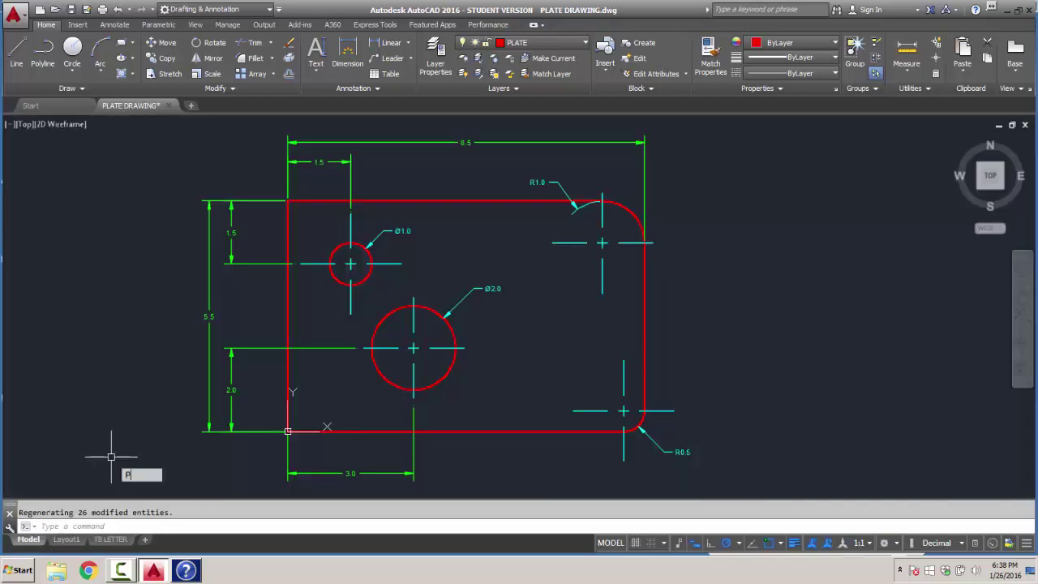
type("SLTSCALE")
key("Return")
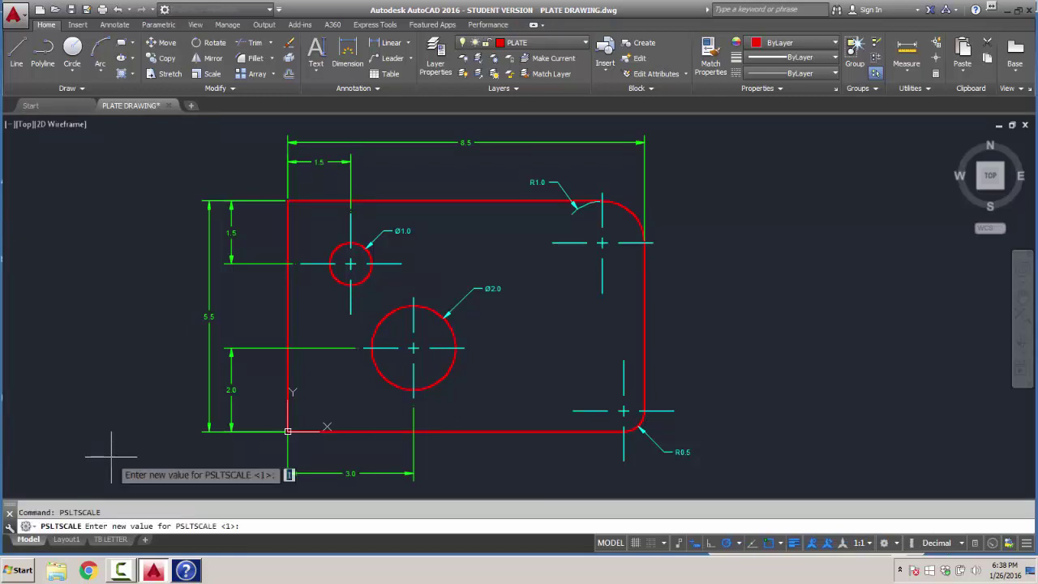
type("0")
key("Return")
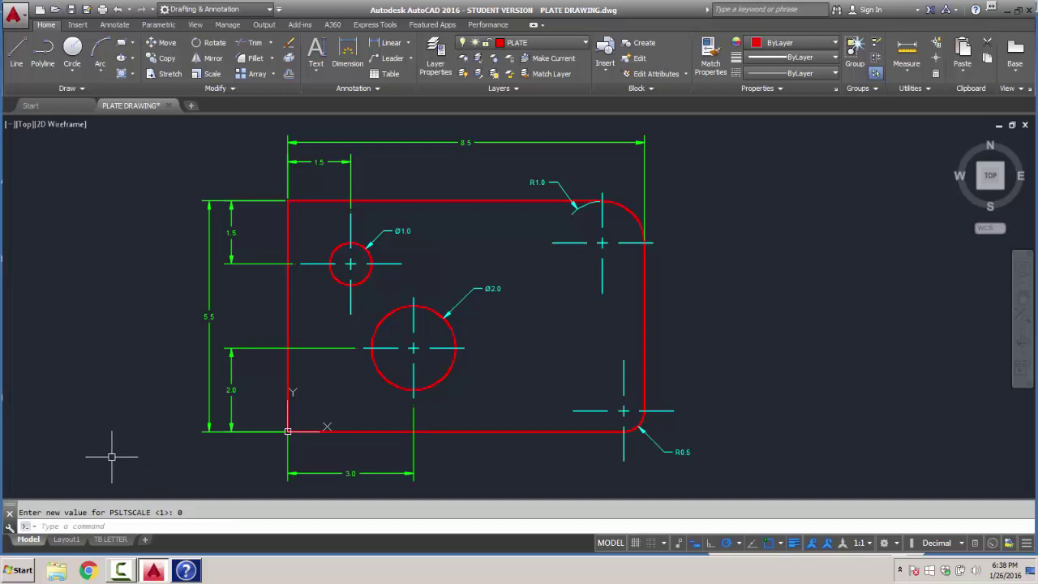
left_click(107, 539)
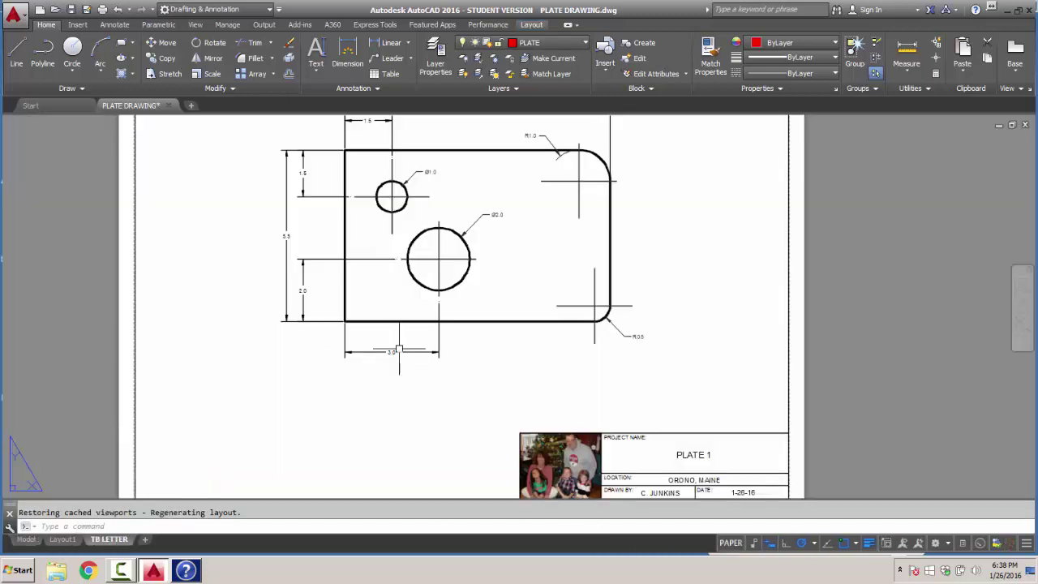
Step: Set PSLTSCALE to 1 in model space and reopen the TB LETTER layout
scroll(443, 257, "up", 5)
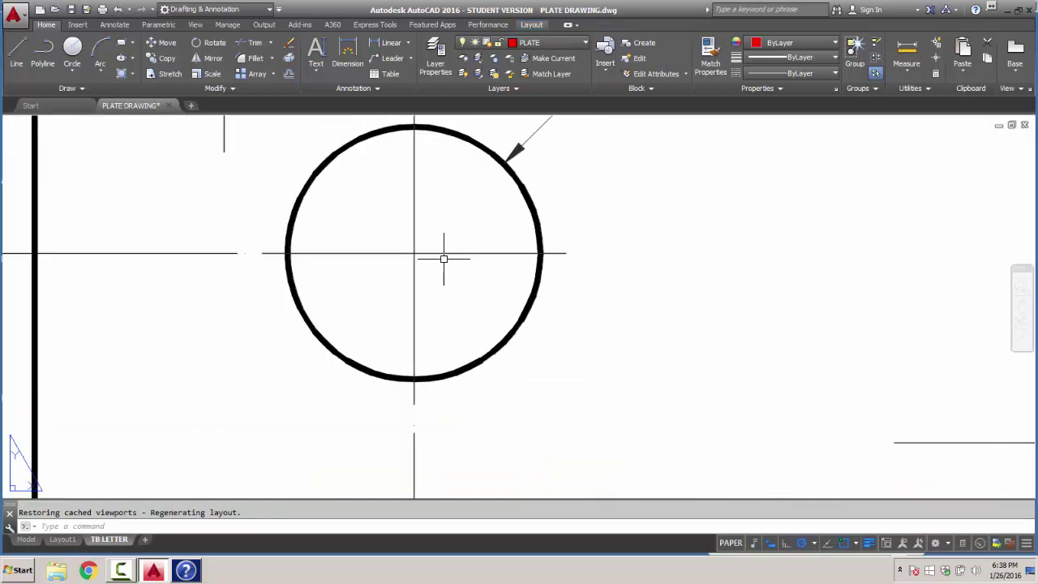
scroll(443, 258, "down", 8)
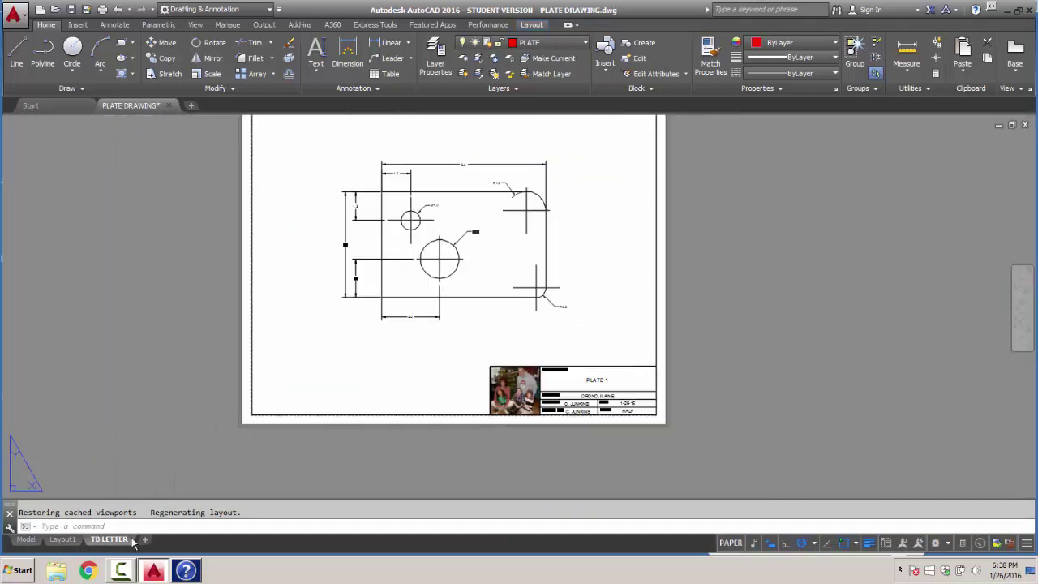
left_click(26, 540)
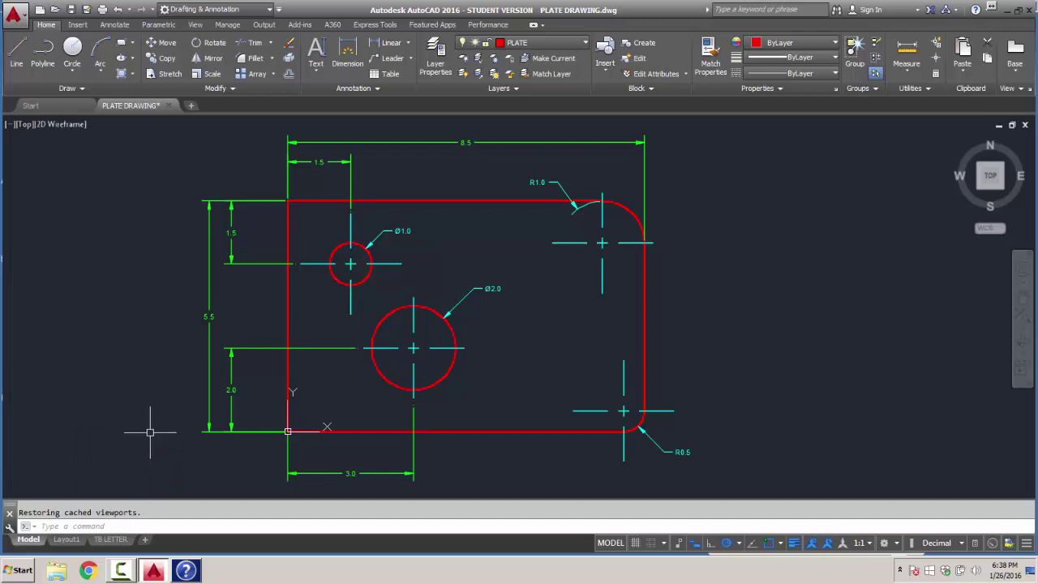
type("P")
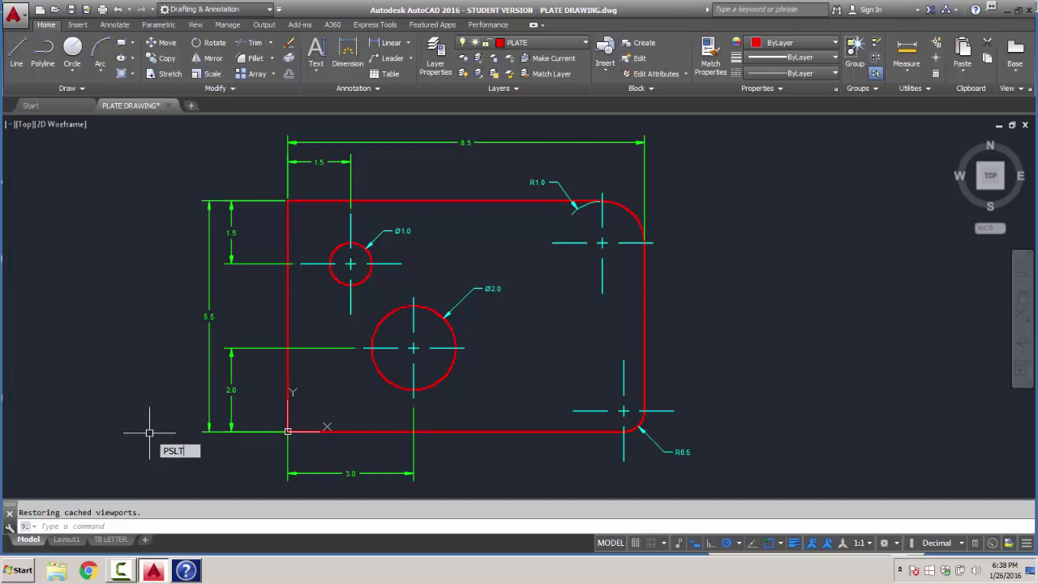
type("SLT")
key("Return")
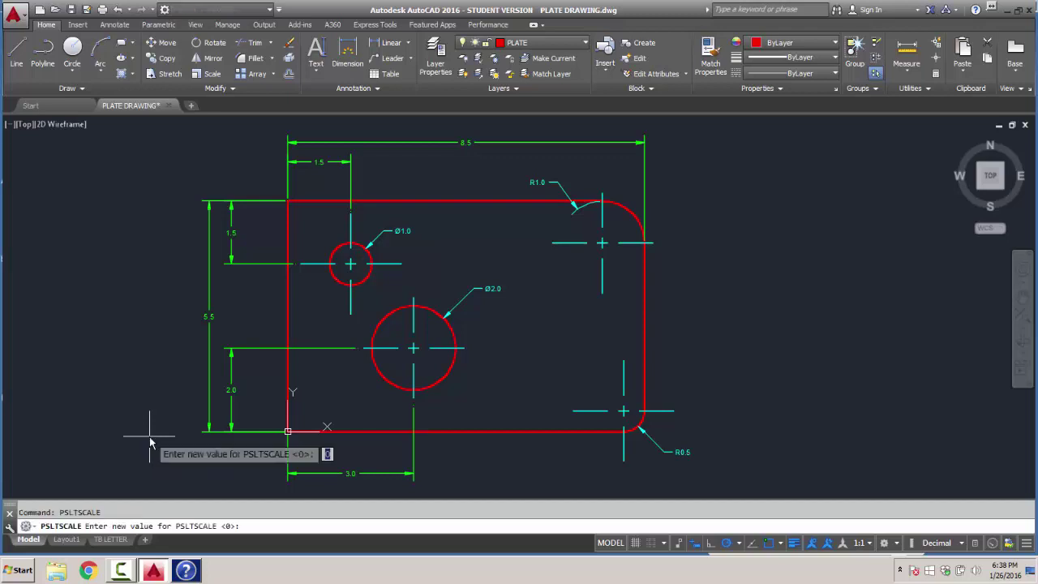
type("1")
key("Return")
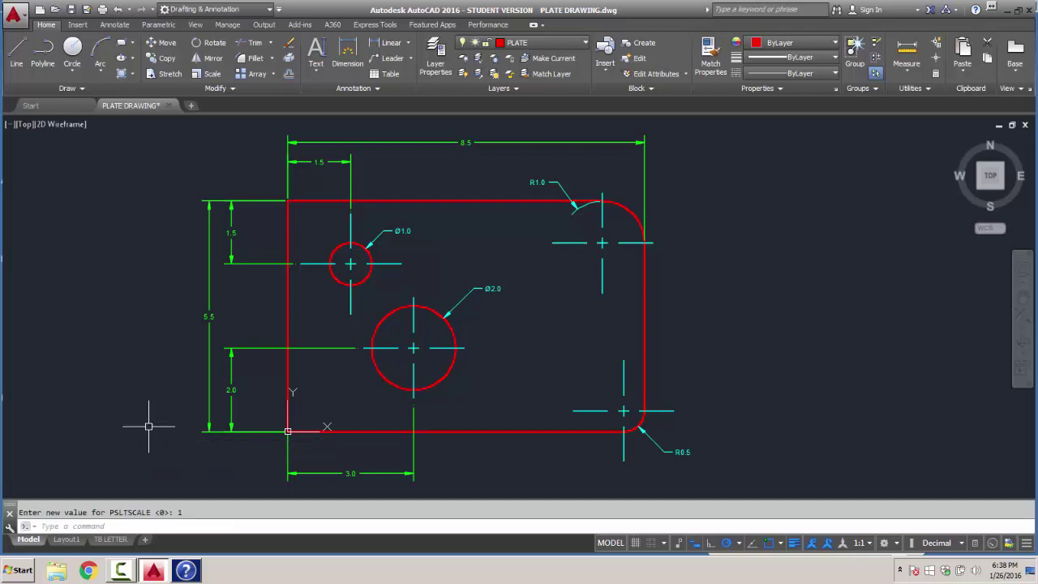
scroll(149, 425, "down", 2)
scroll(148, 426, "up", 4)
left_click(111, 539)
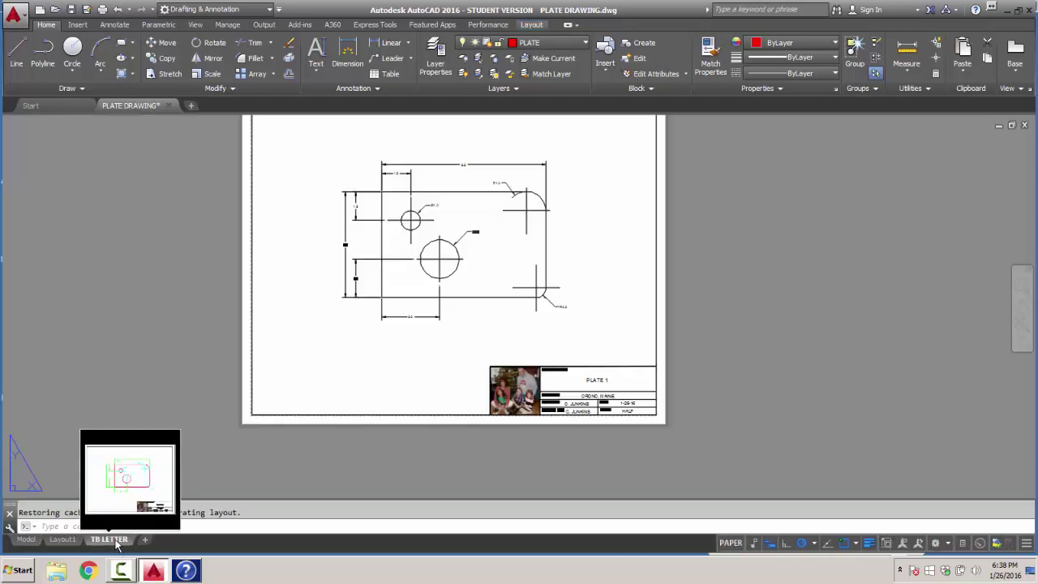
Step: Examine the center lines of the holes and rounded corners up close and the whole sheet in the layout
scroll(429, 247, "up", 6)
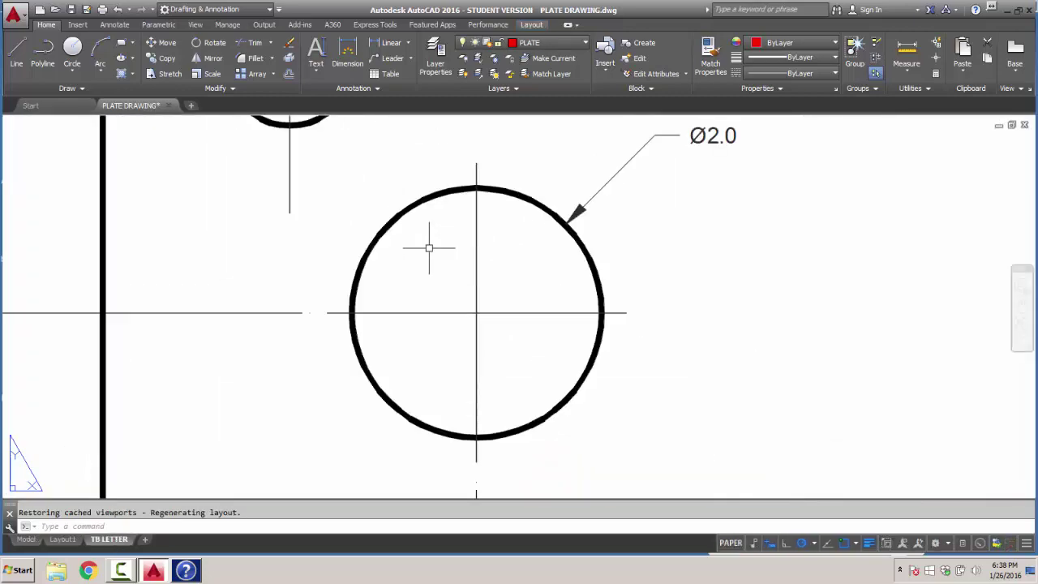
scroll(429, 247, "down", 6)
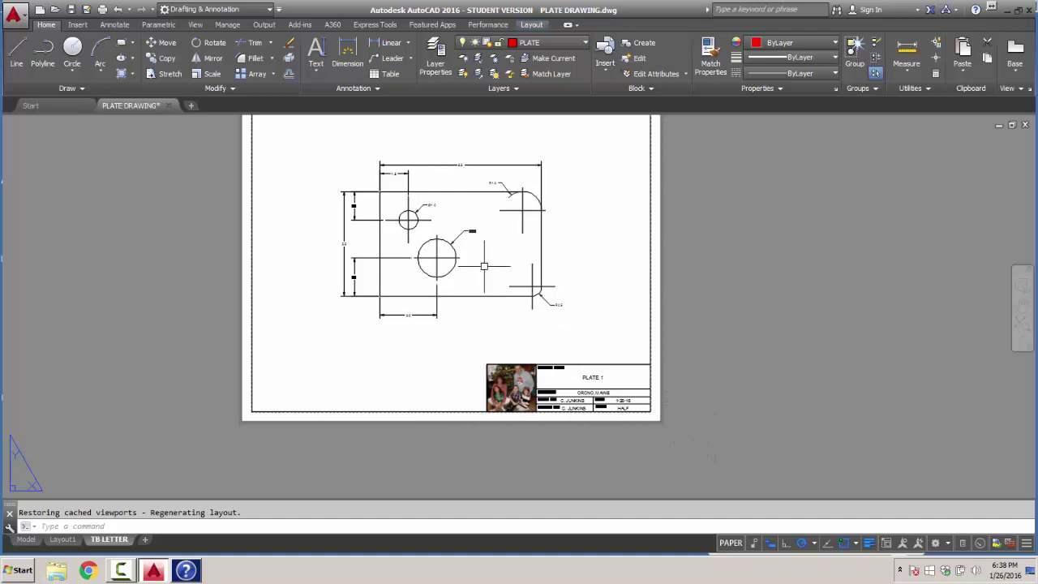
middle_click_drag(537, 274, 622, 306)
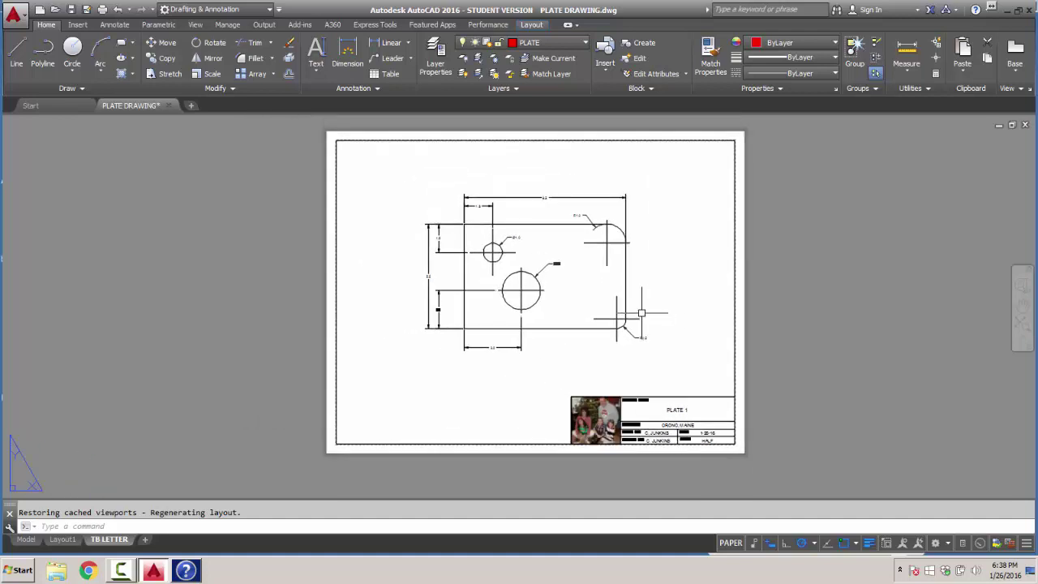
scroll(642, 312, "up", 4)
scroll(641, 313, "down", 2)
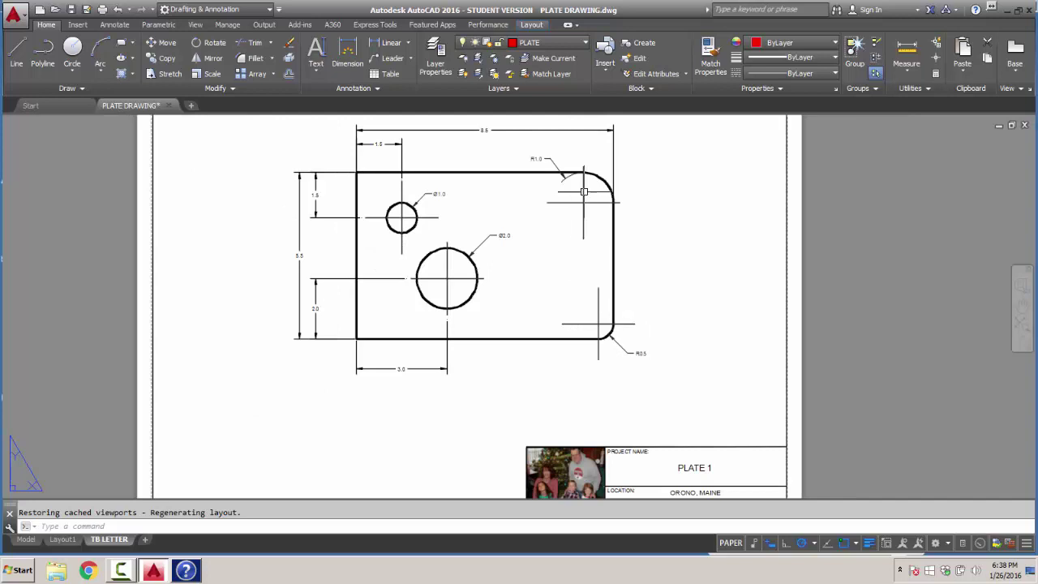
scroll(585, 191, "up", 4)
scroll(586, 191, "down", 4)
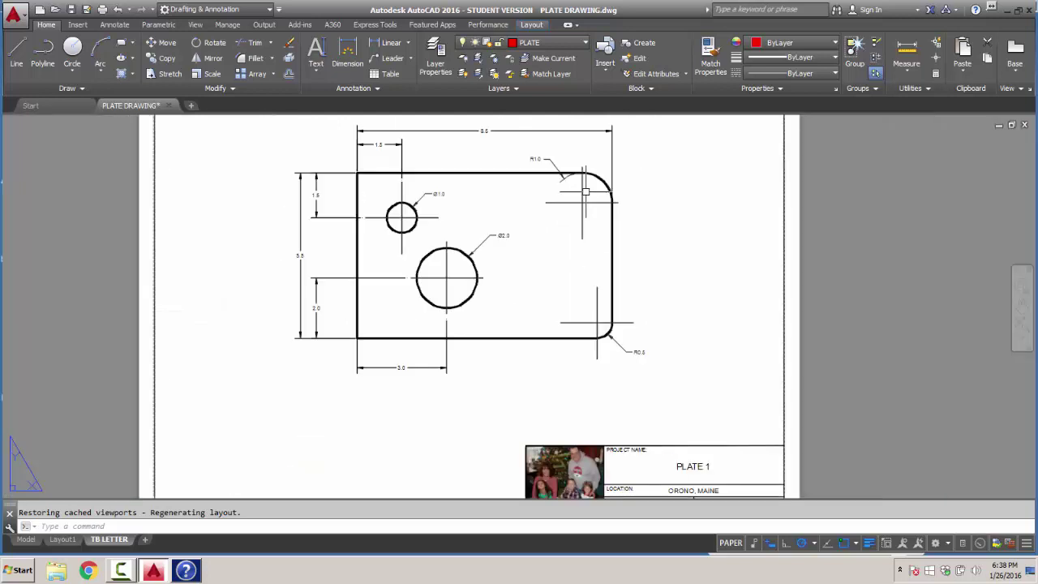
scroll(585, 192, "down", 2)
middle_click_drag(638, 244, 617, 305)
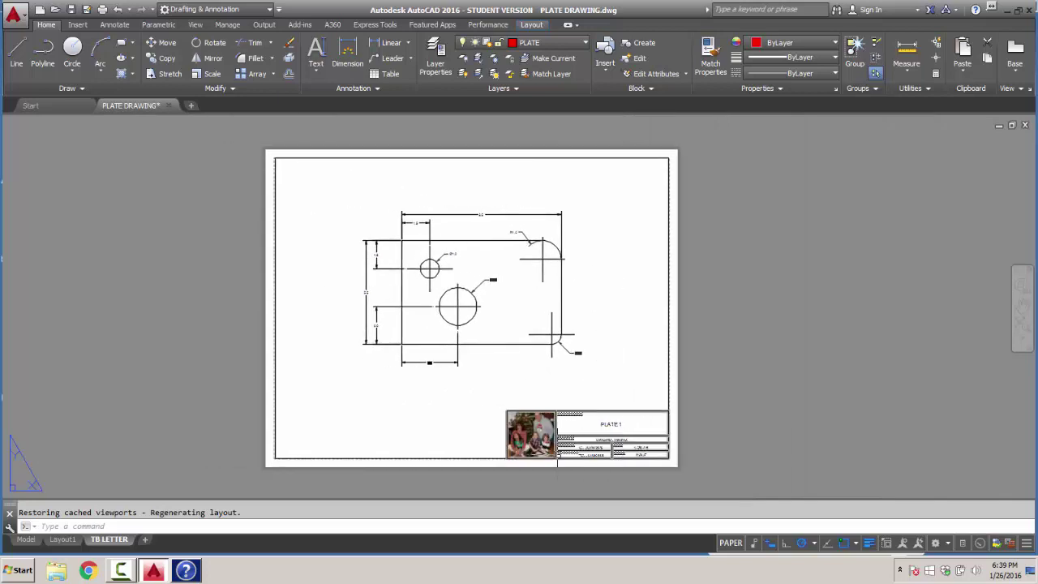
scroll(473, 369, "up", 4)
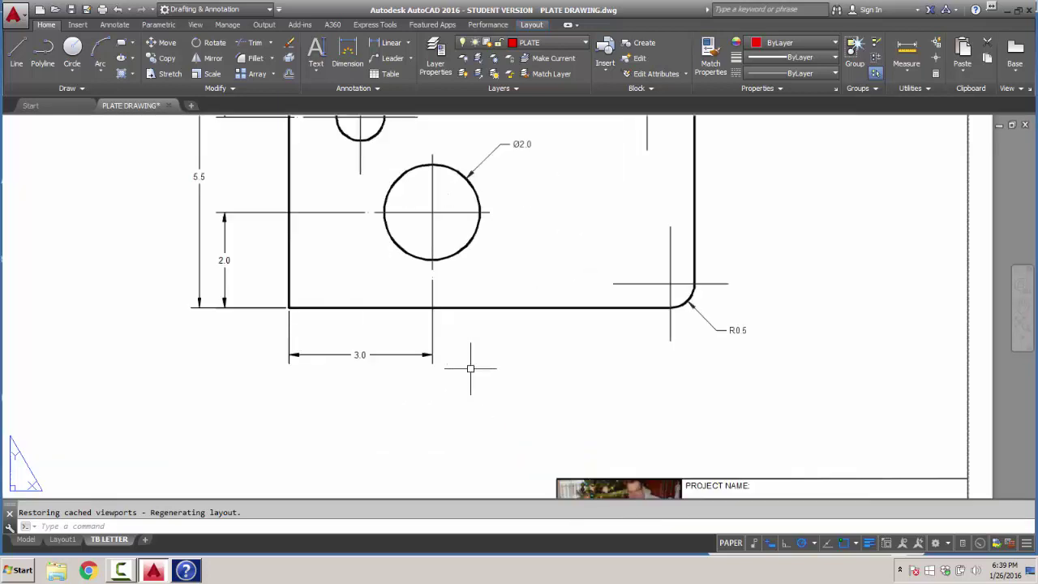
left_click(316, 68)
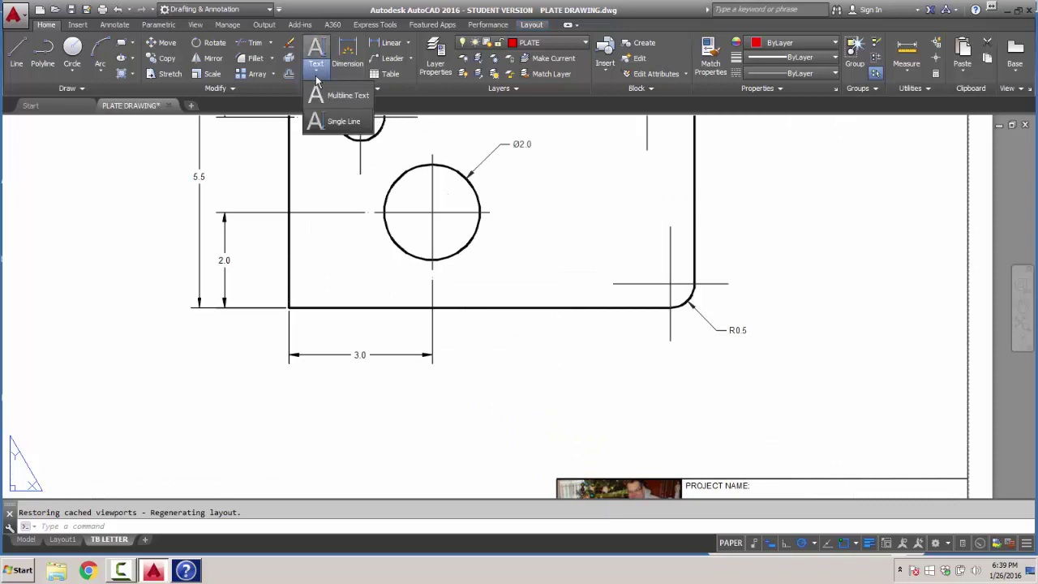
left_click(333, 123)
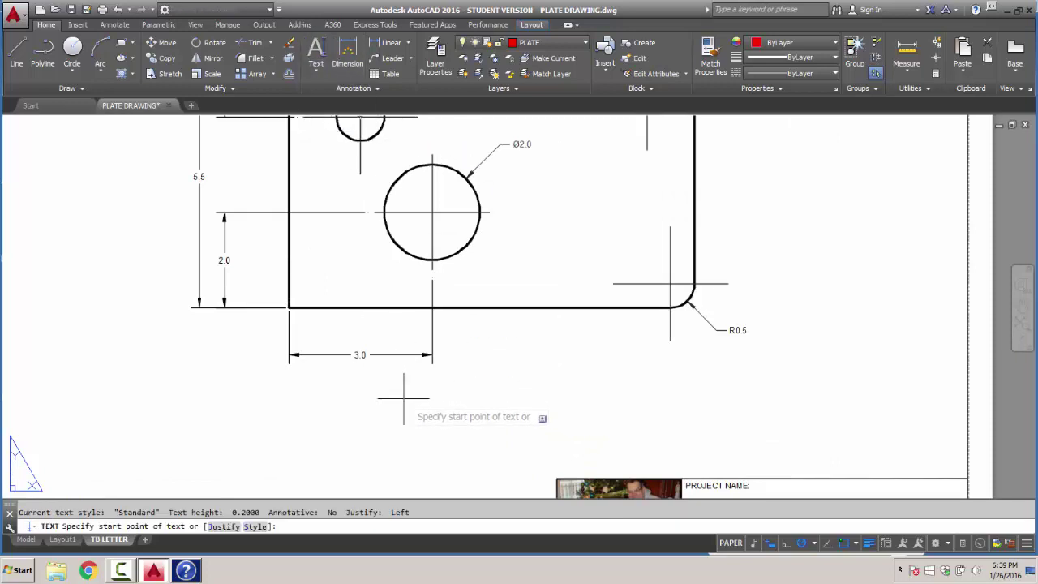
left_click(403, 401)
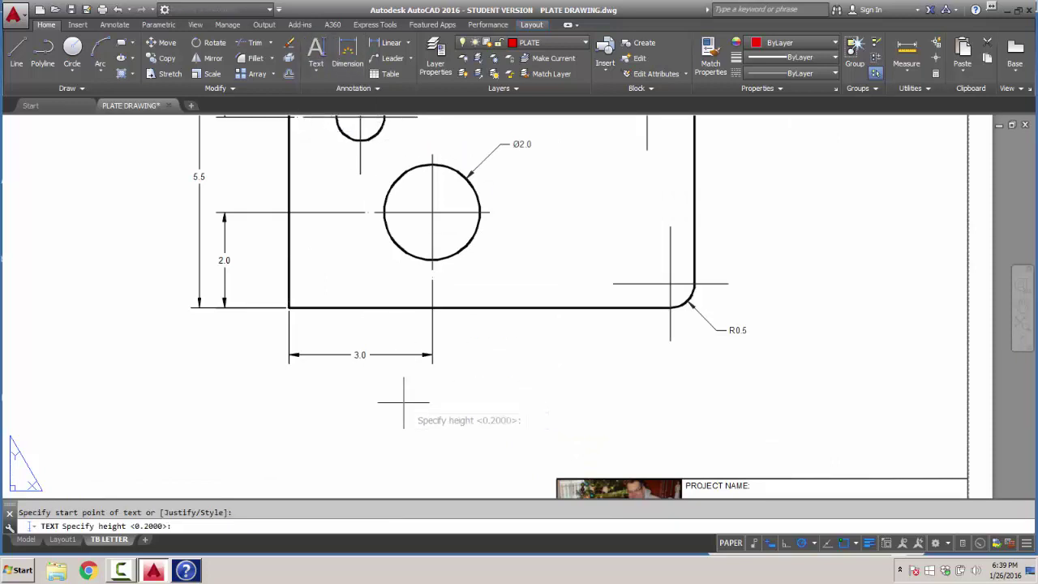
key("Return")
key("Return")
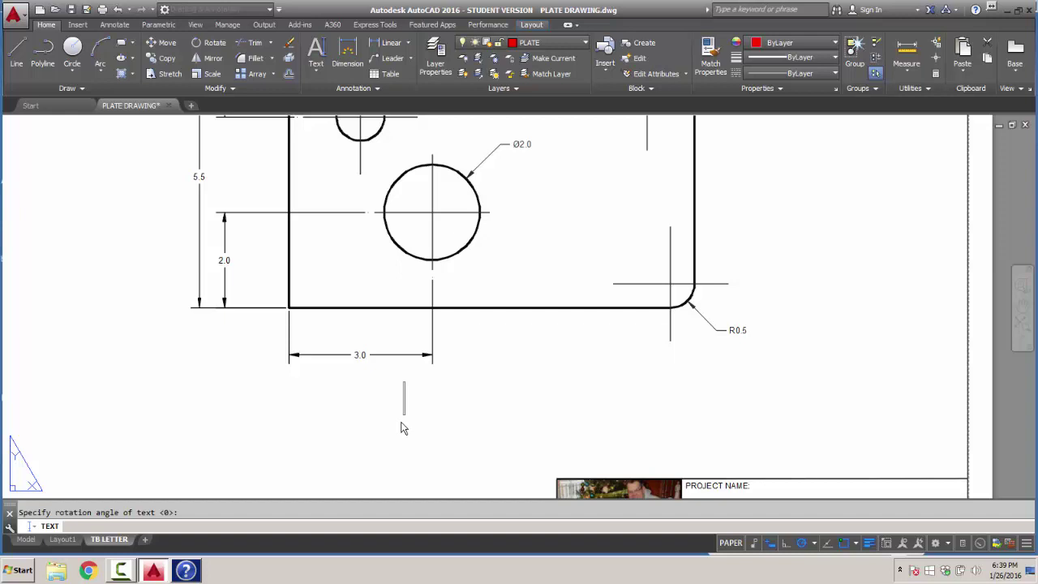
type("PL")
key("BackSpace")
key("BackSpace")
Step: Make TITLEBLOCK the current layer, leaving the object color at ByLayer
left_click(583, 43)
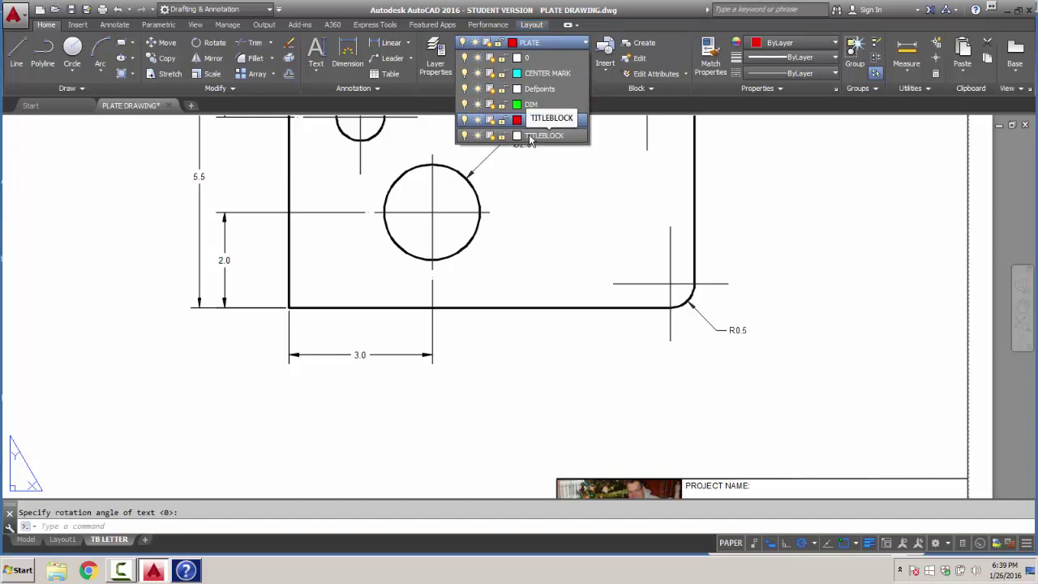
left_click(529, 136)
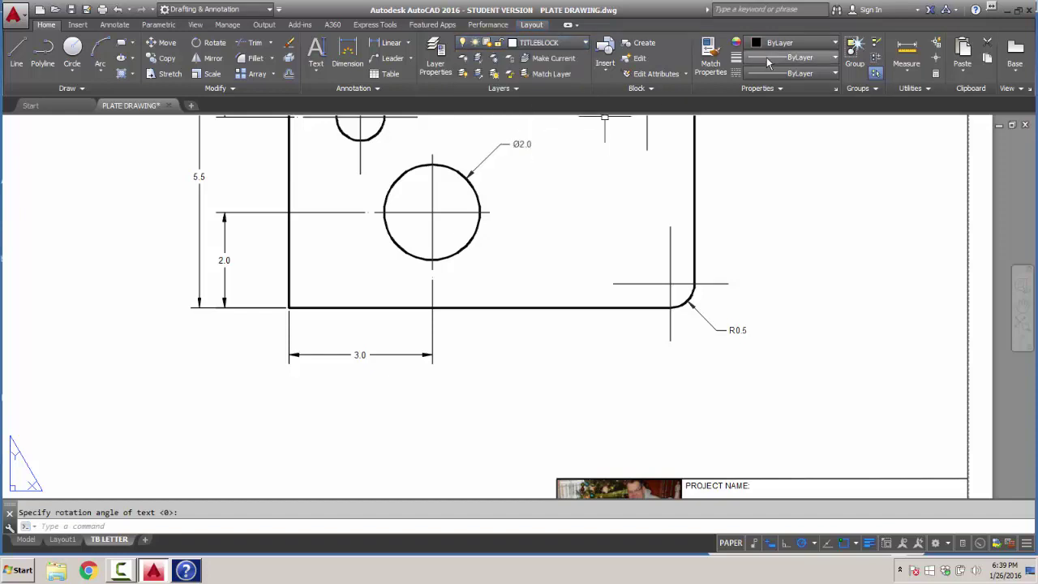
left_click(813, 43)
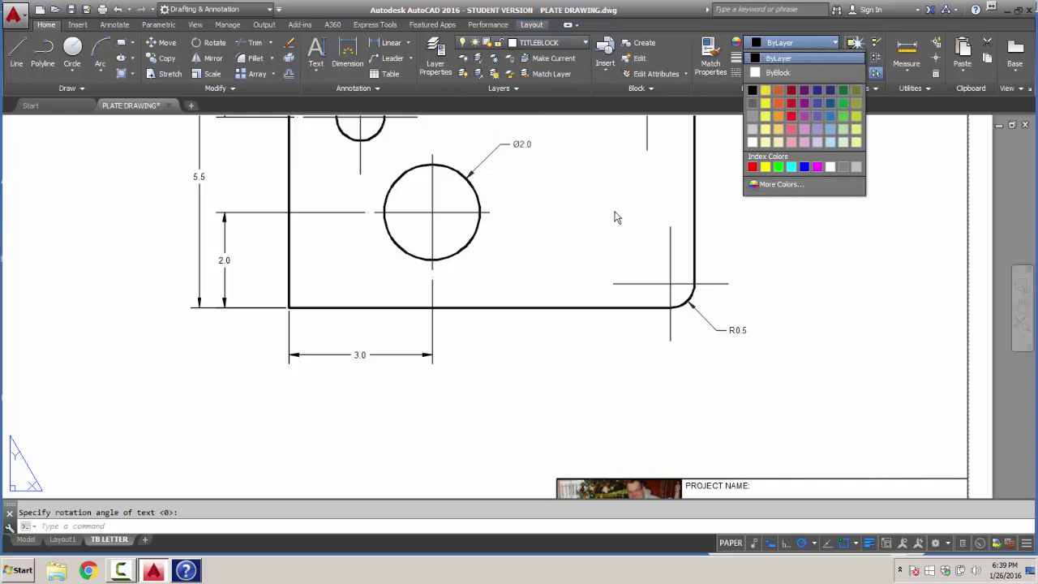
left_click(370, 412)
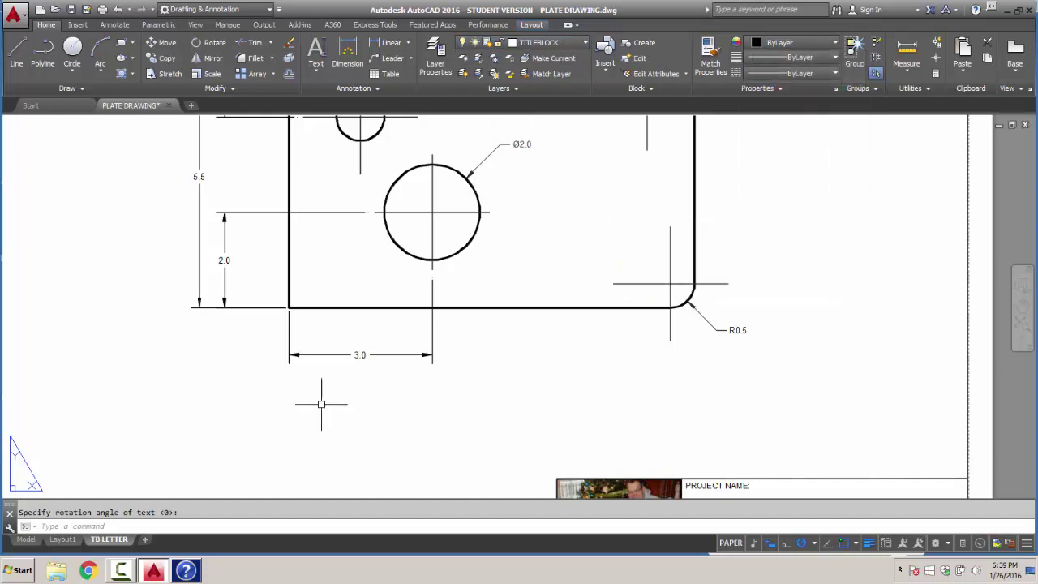
Step: Add the single-line text PLATE TOP VIEW below the plate with height 0.2 and rotation 0
left_click(316, 71)
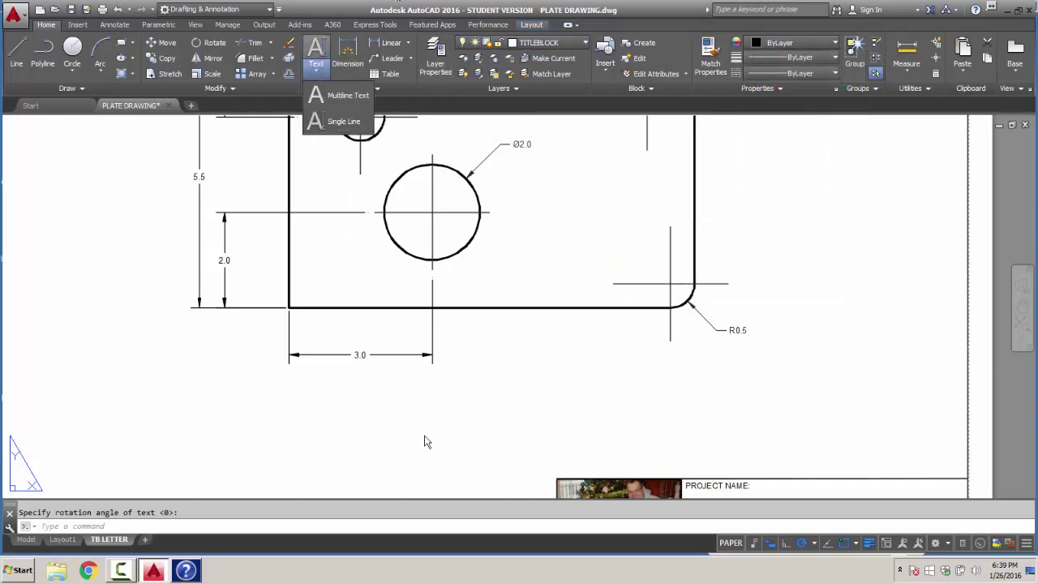
left_click(344, 122)
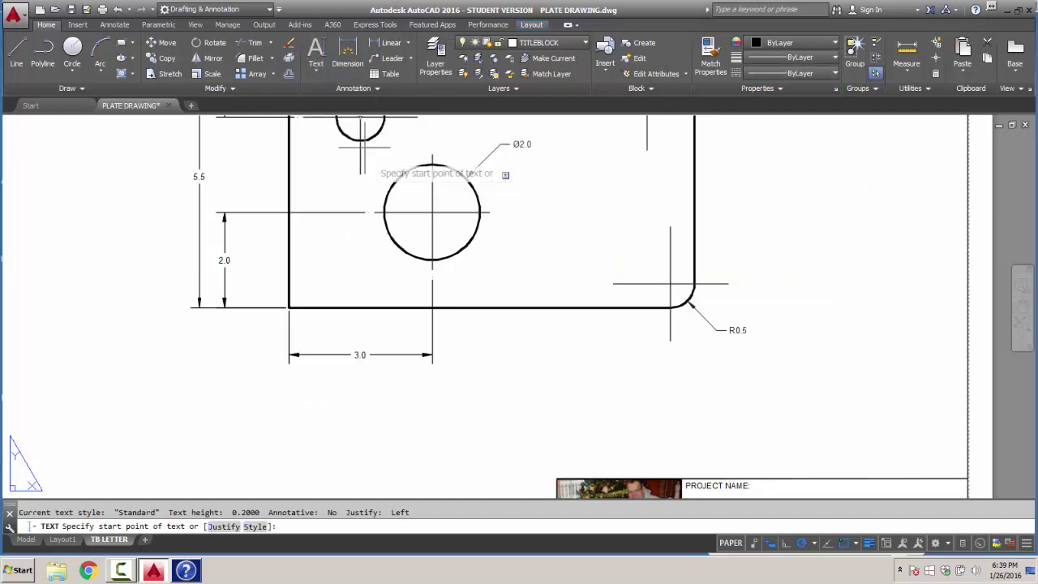
left_click(399, 395)
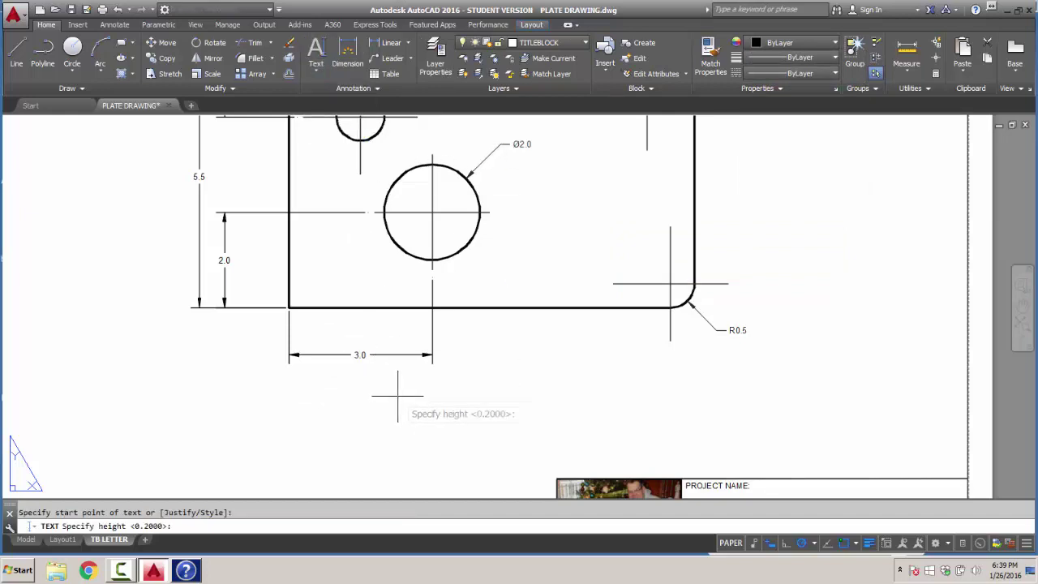
left_click(460, 396)
key("Return")
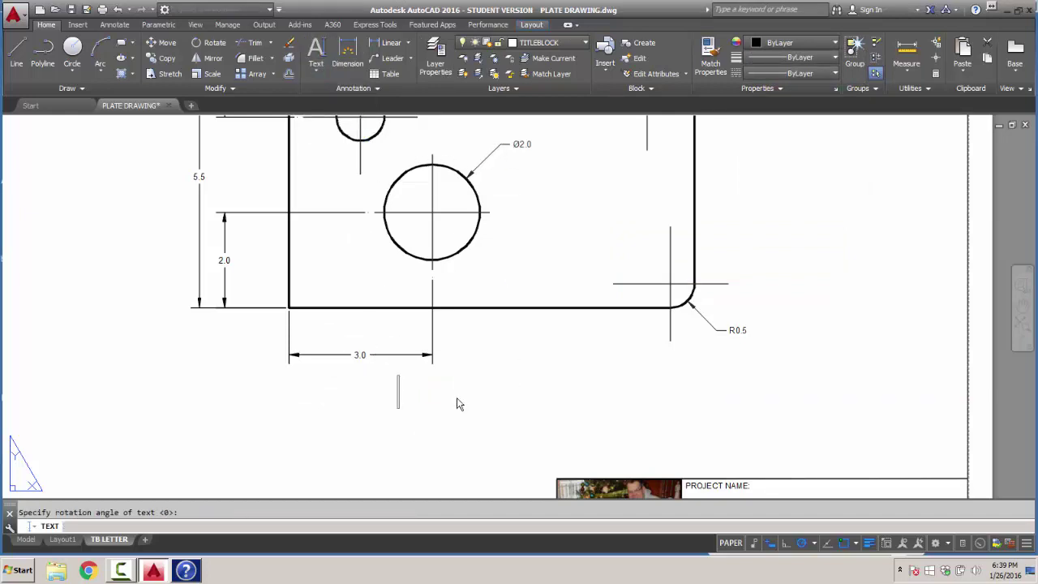
type("PLATE")
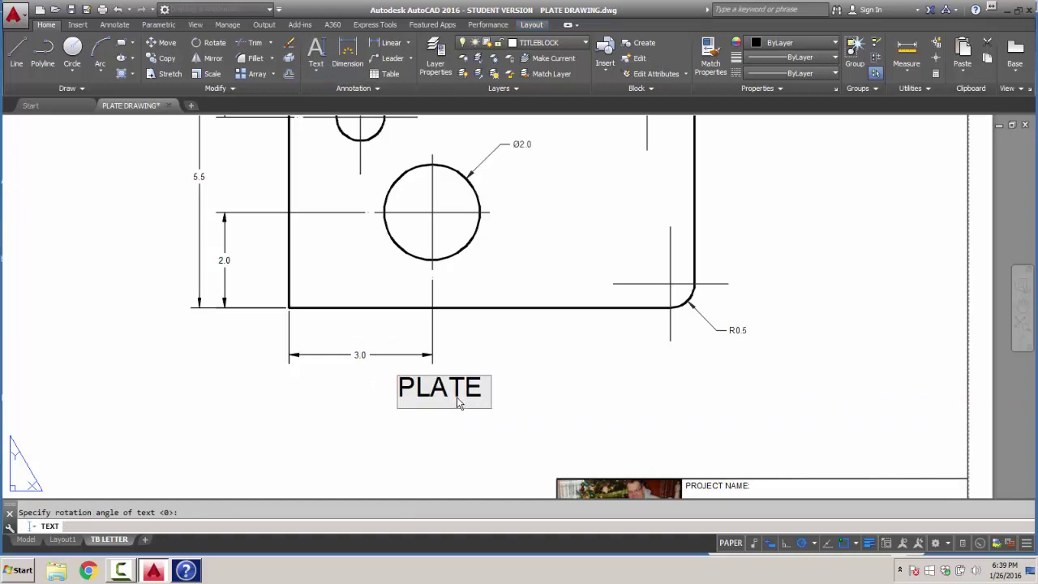
type(" TOP VIEW")
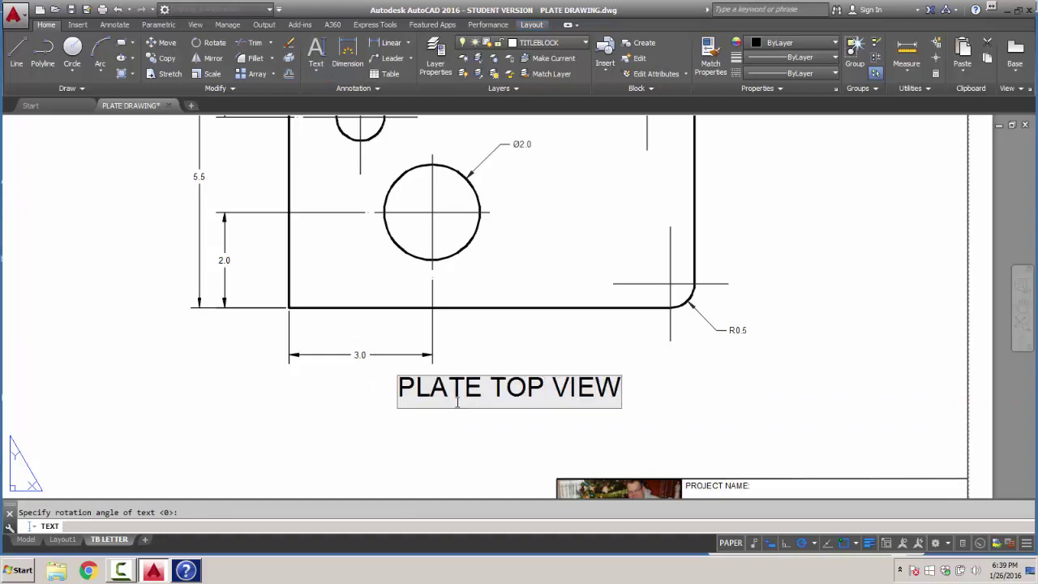
left_click(683, 408)
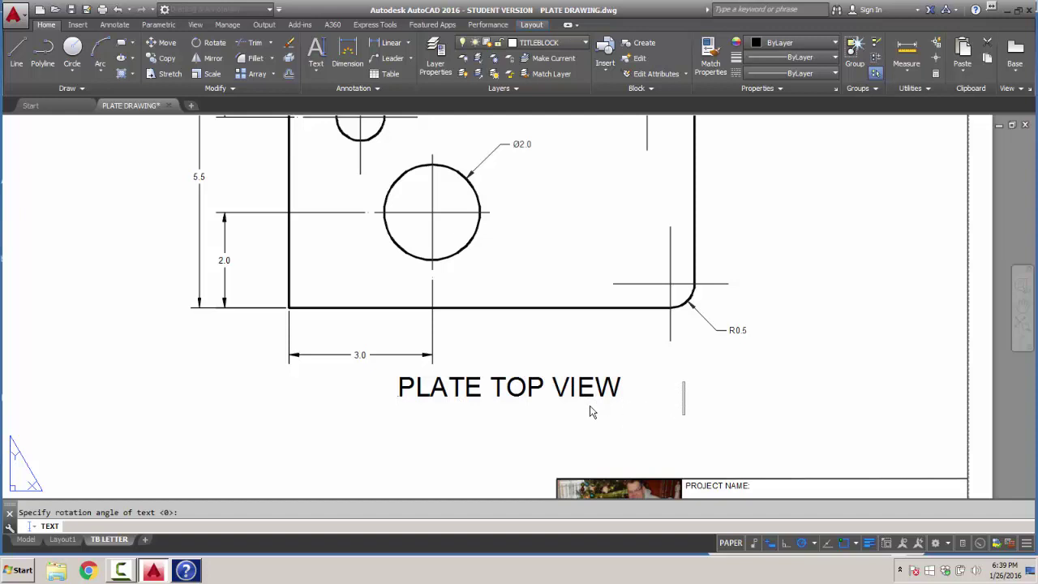
key("Escape")
Step: Set the PLATE TOP VIEW text height to 0.15 and move the text slightly lower, farther below the plate's 3.0 dimension
left_click(531, 391)
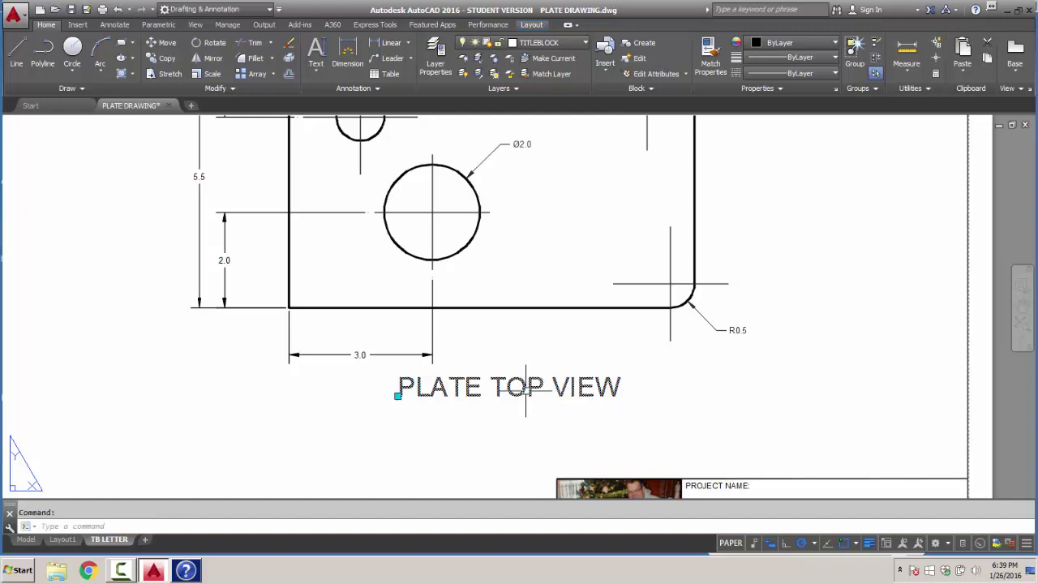
right_click(528, 392)
left_click(558, 370)
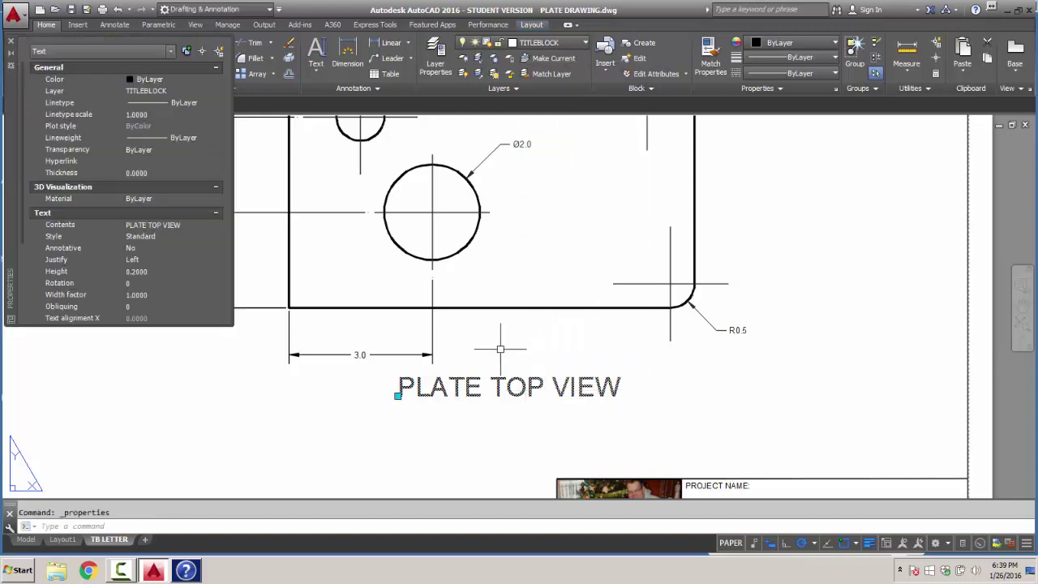
left_click(67, 271)
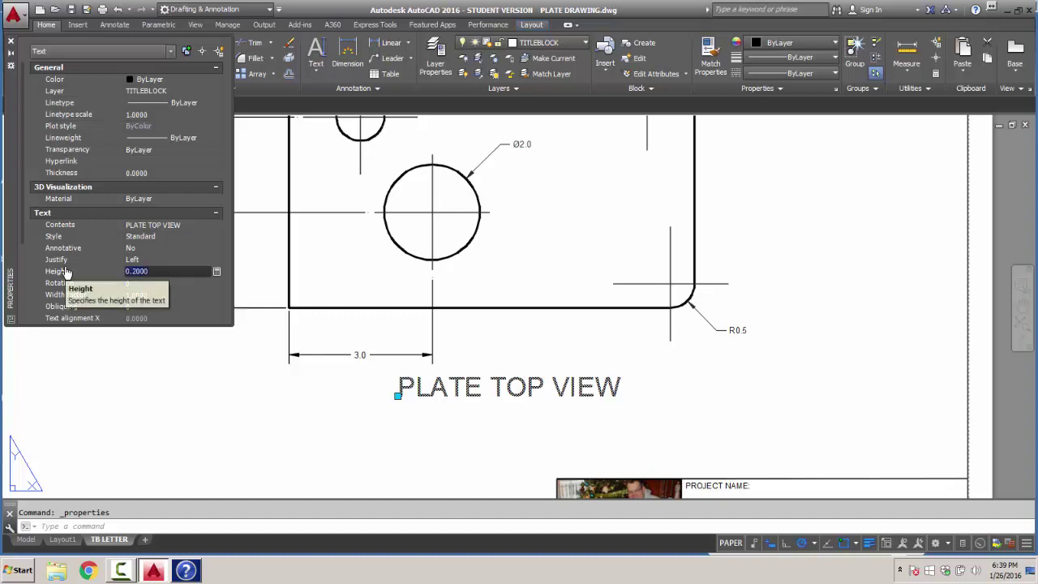
type(".")
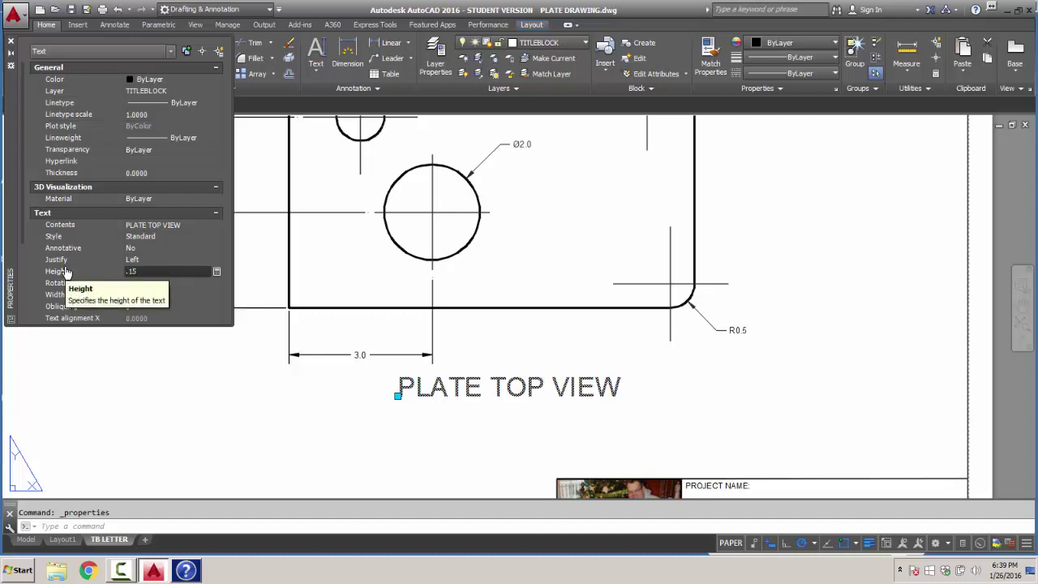
type("15")
key("Return")
scroll(445, 332, "down", 4)
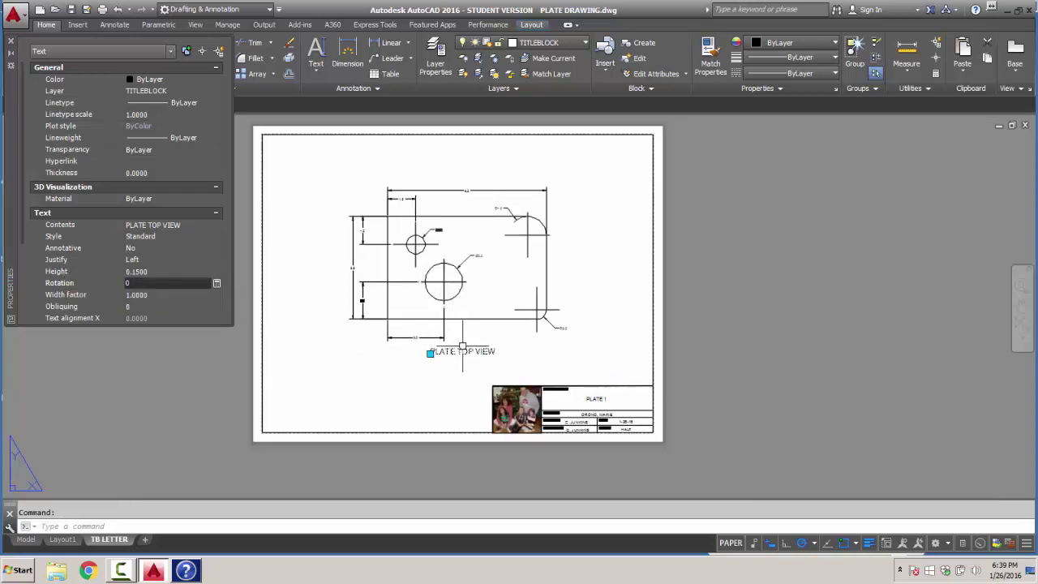
left_click(430, 353)
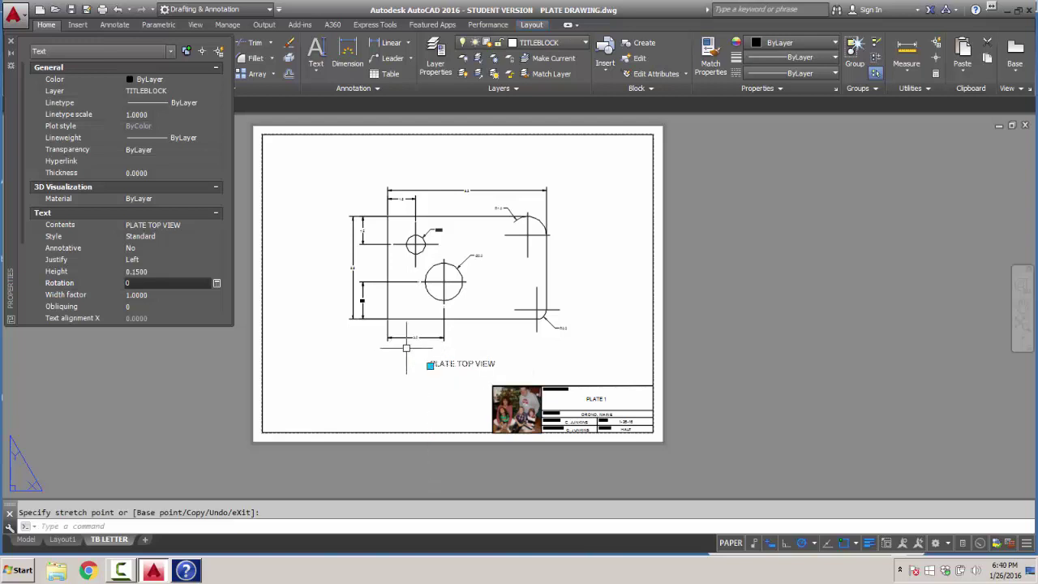
Step: Deselect the PLATE TOP VIEW text, close the Properties palette, and check the whole sheet in the layout
key("Escape")
scroll(510, 301, "up", 6)
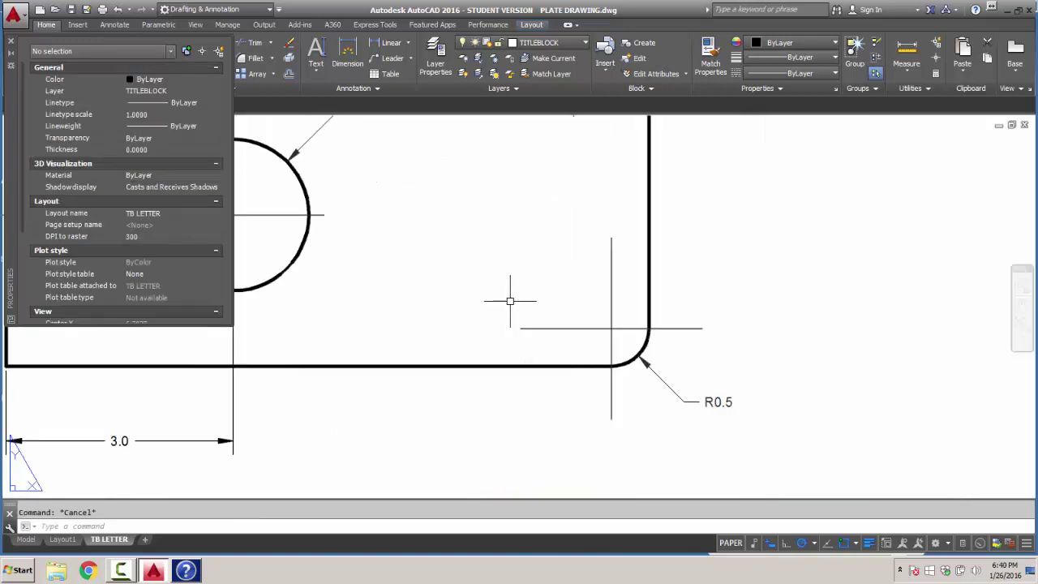
scroll(510, 301, "down", 6)
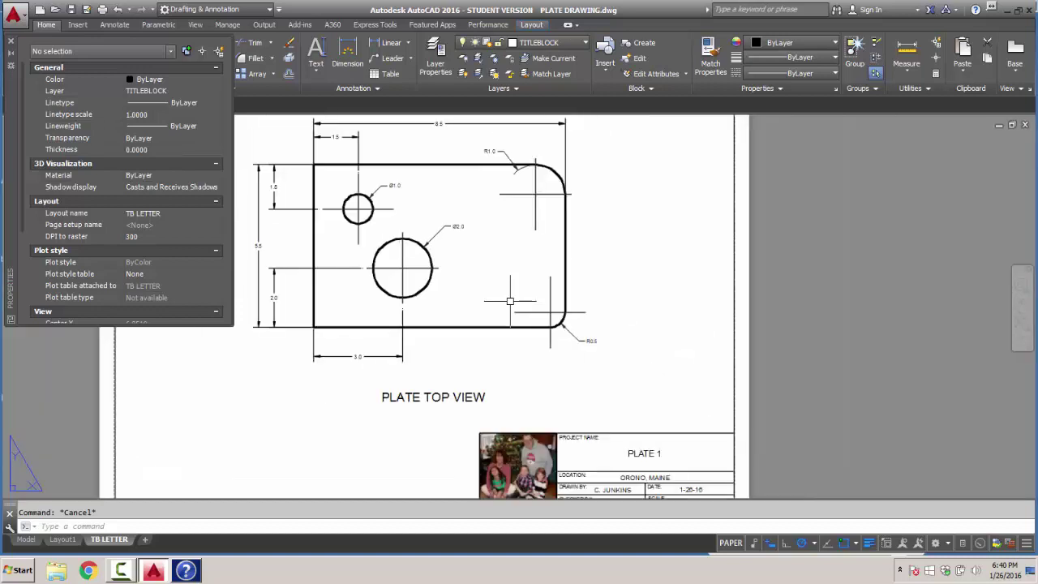
middle_click_drag(511, 297, 616, 289)
scroll(527, 309, "down", 2)
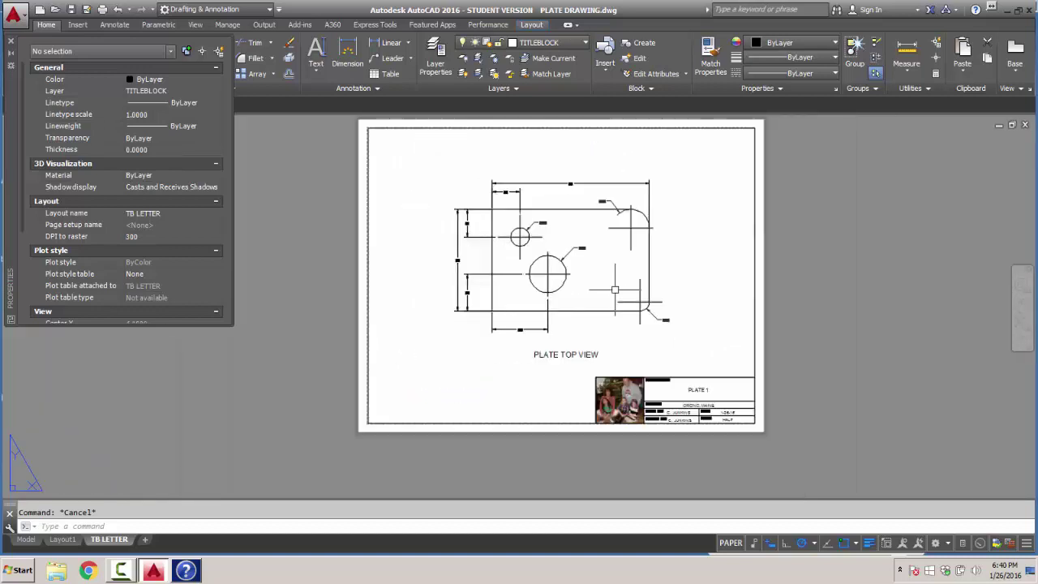
scroll(527, 308, "up", 2)
left_click(12, 44)
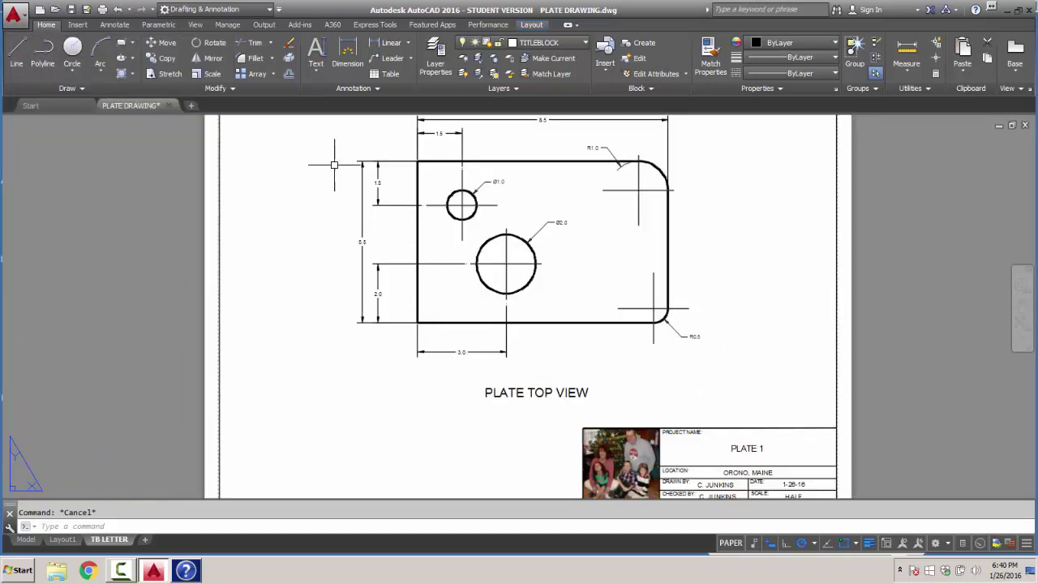
scroll(424, 278, "down", 3)
middle_click_drag(425, 277, 472, 297)
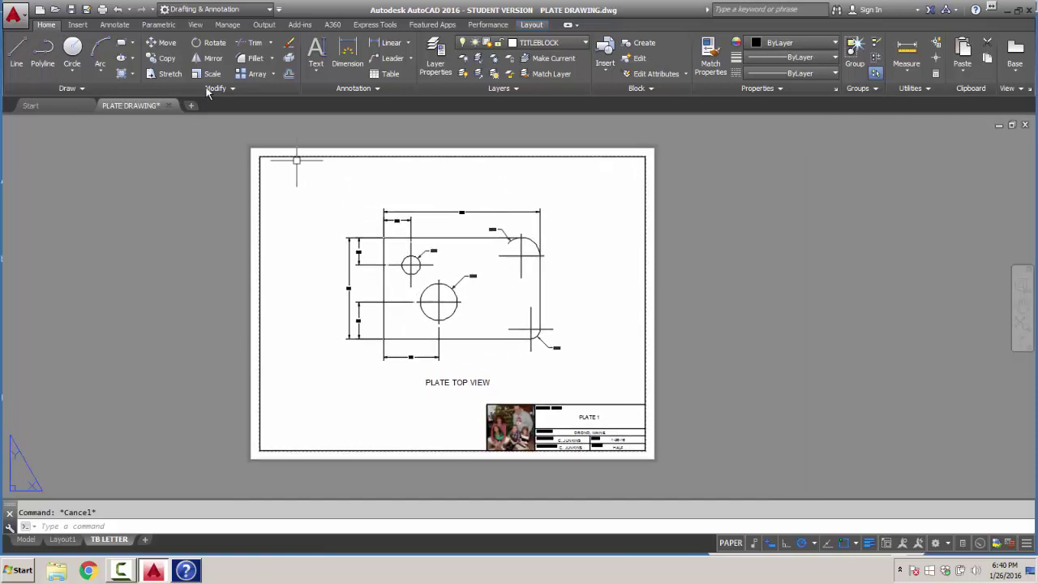
Step: Start a single-sheet plot of TB LETTER with AutoCAD PDF (High Quality Print).pc3 and accept its PDF options unchanged
left_click(16, 17)
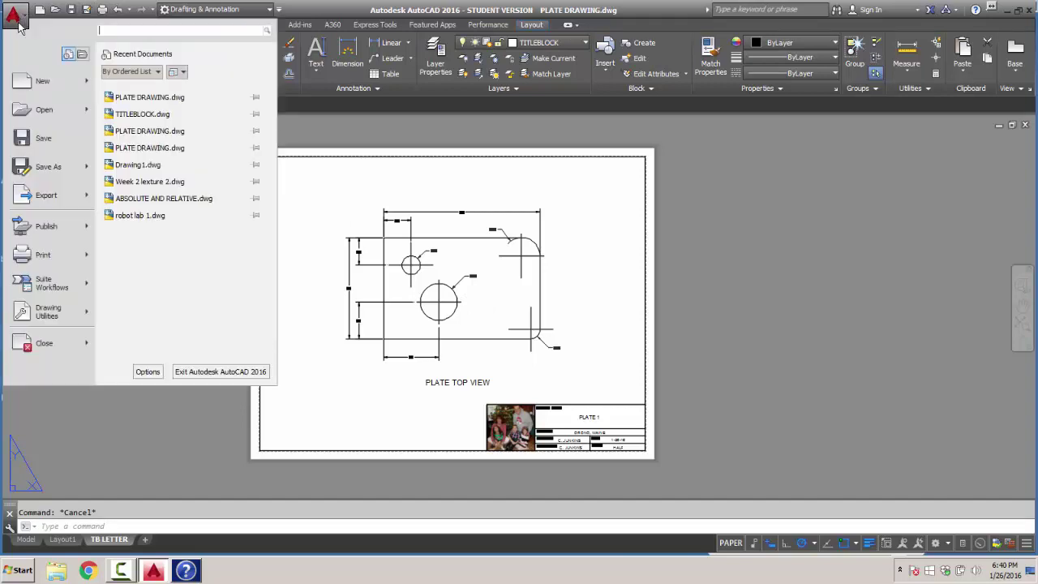
mouse_move(45, 259)
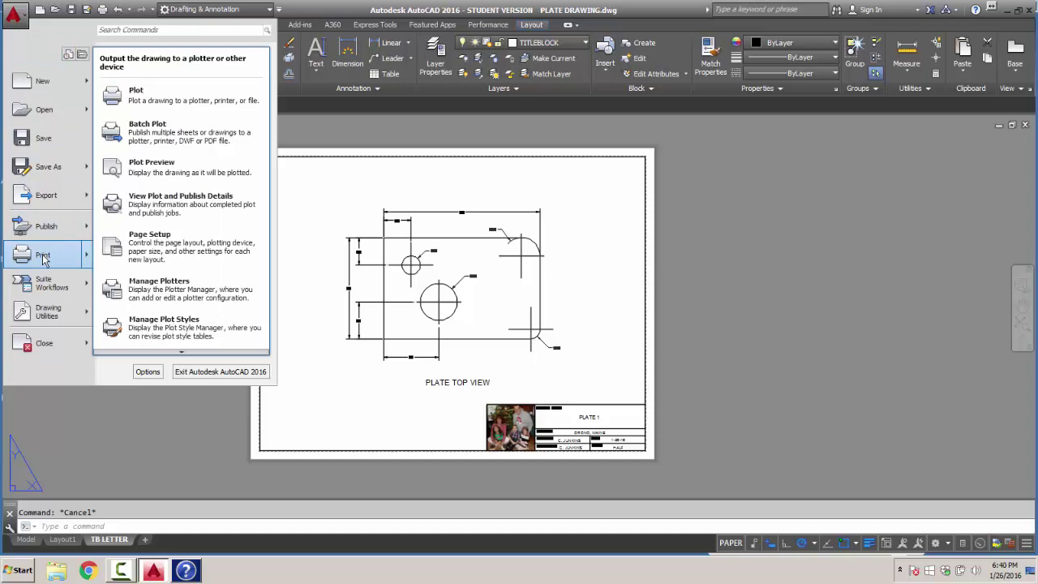
left_click(43, 256)
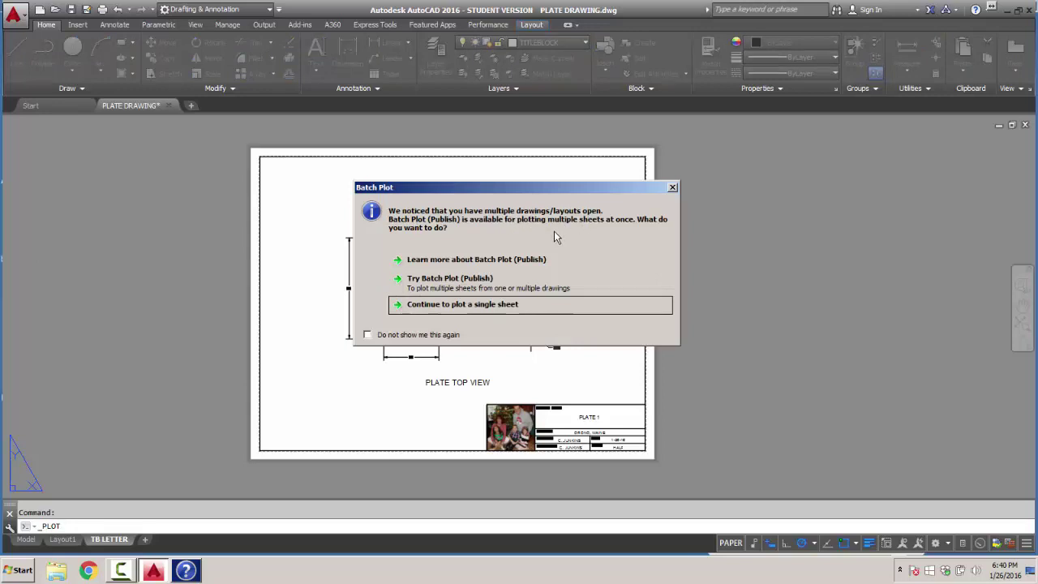
left_click(464, 305)
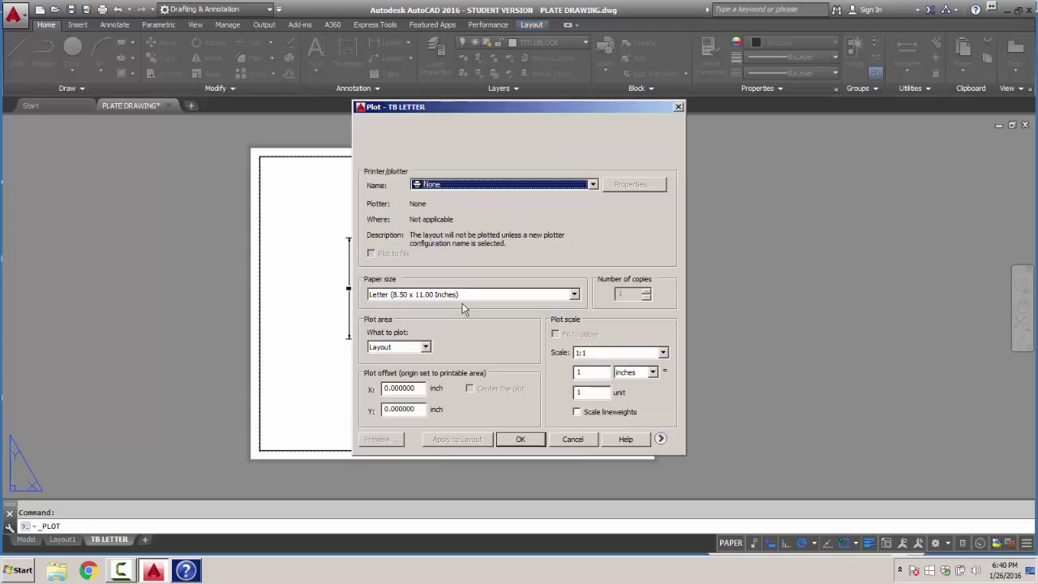
left_click(593, 185)
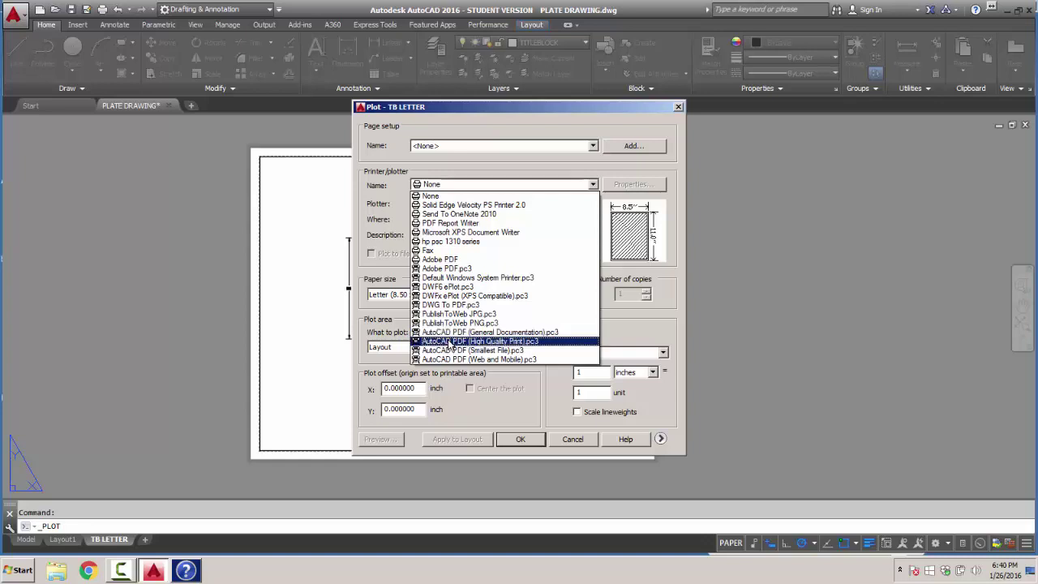
left_click(448, 341)
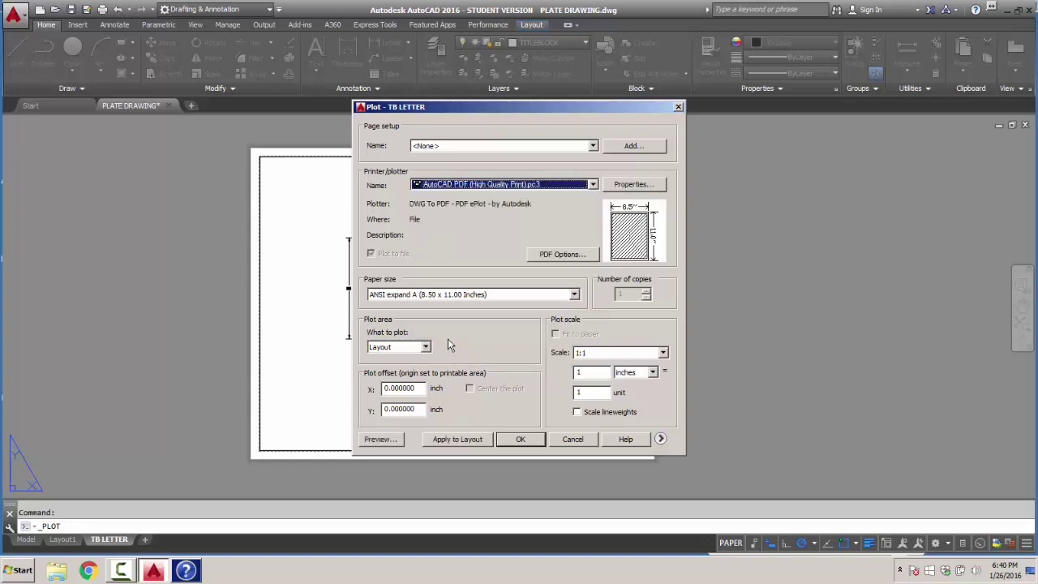
left_click(562, 255)
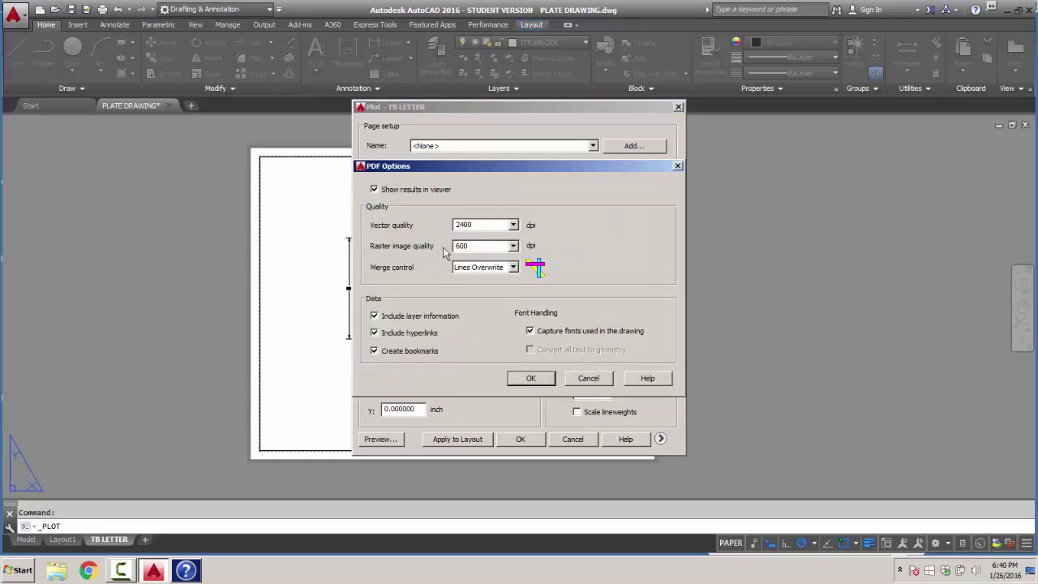
left_click(543, 379)
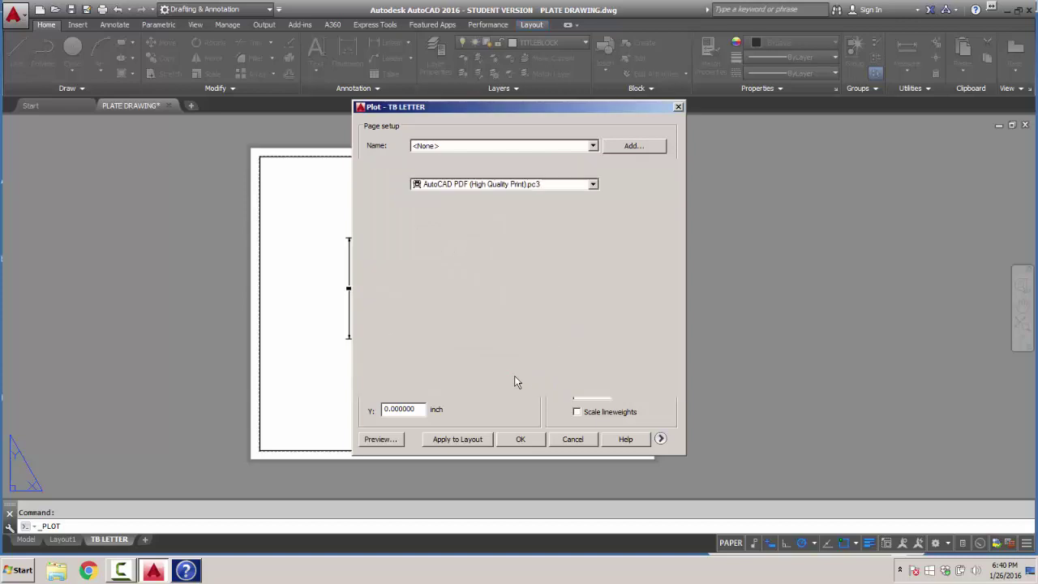
Step: Preview the TB LETTER plot, inspect the plate, title block and border edges, and leave the plot without printing
left_click(373, 441)
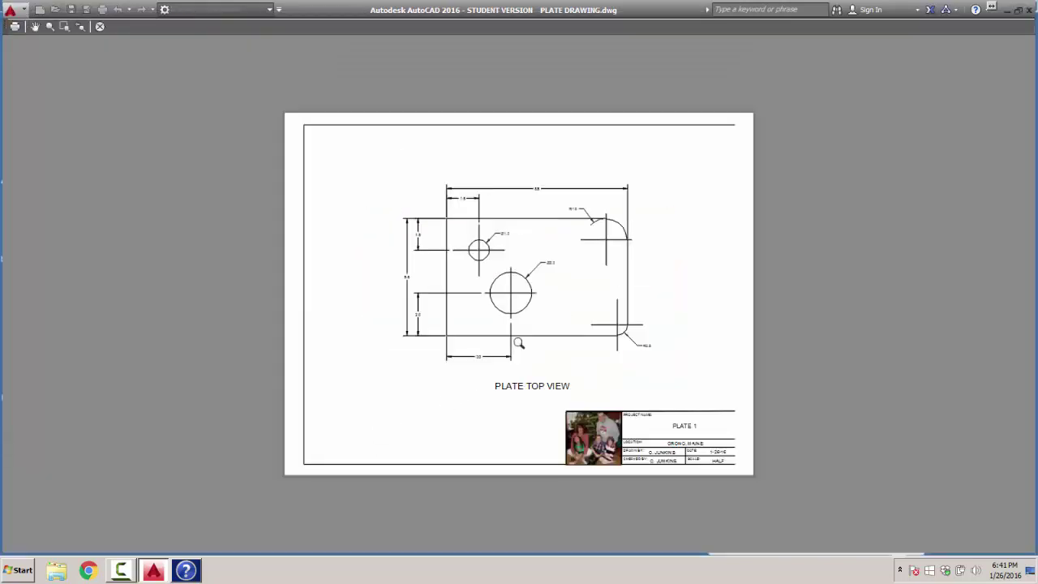
scroll(705, 352, "up", 3)
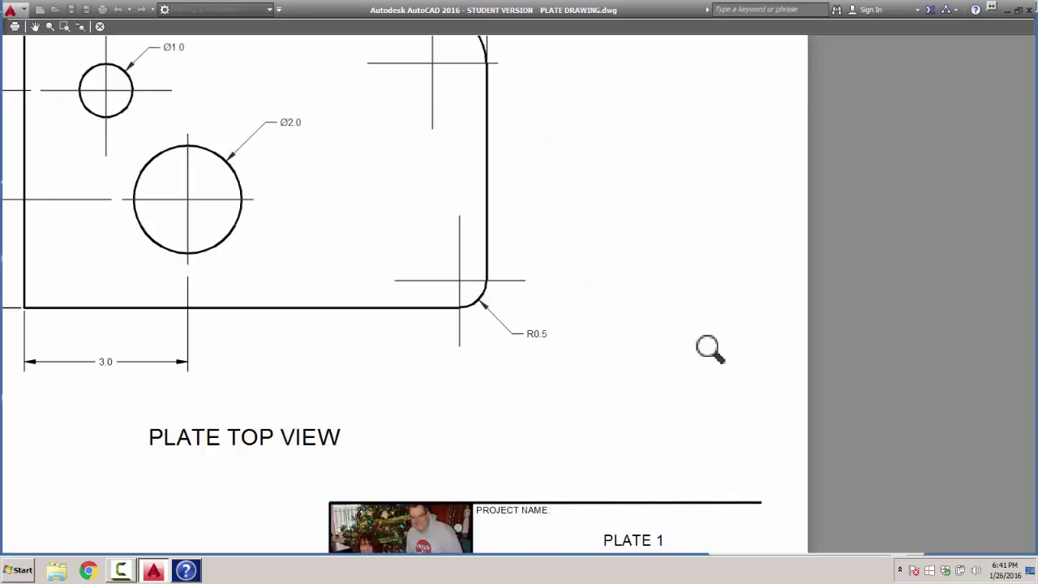
scroll(708, 349, "down", 3)
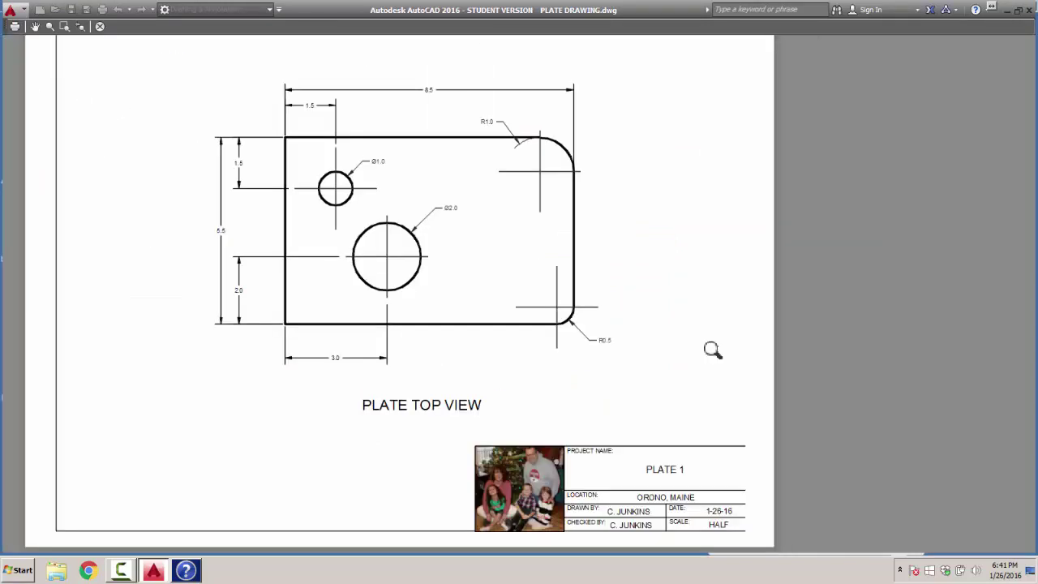
scroll(712, 350, "down", 2)
scroll(713, 350, "up", 2)
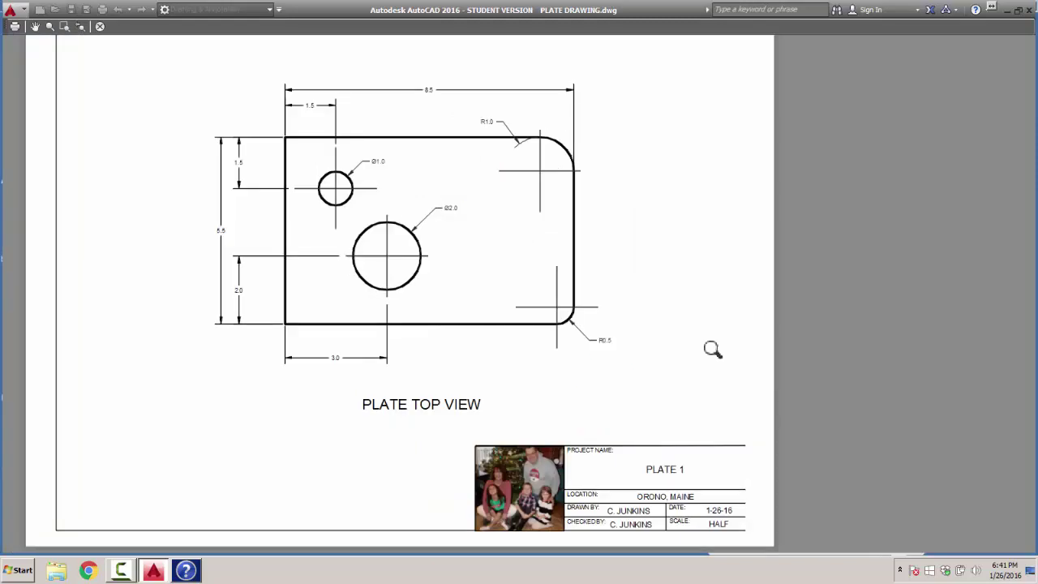
scroll(712, 349, "down", 2)
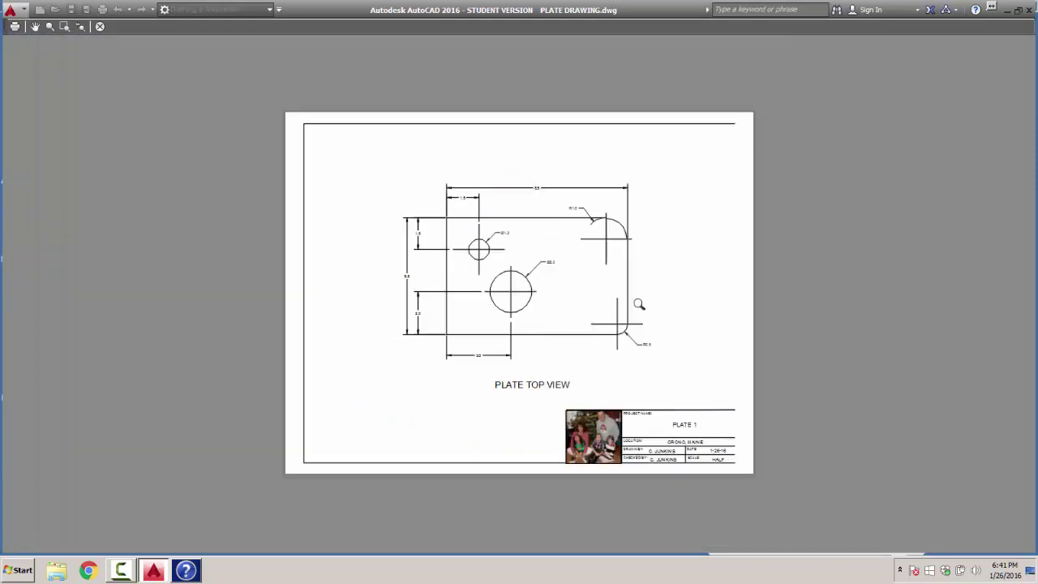
left_click(99, 26)
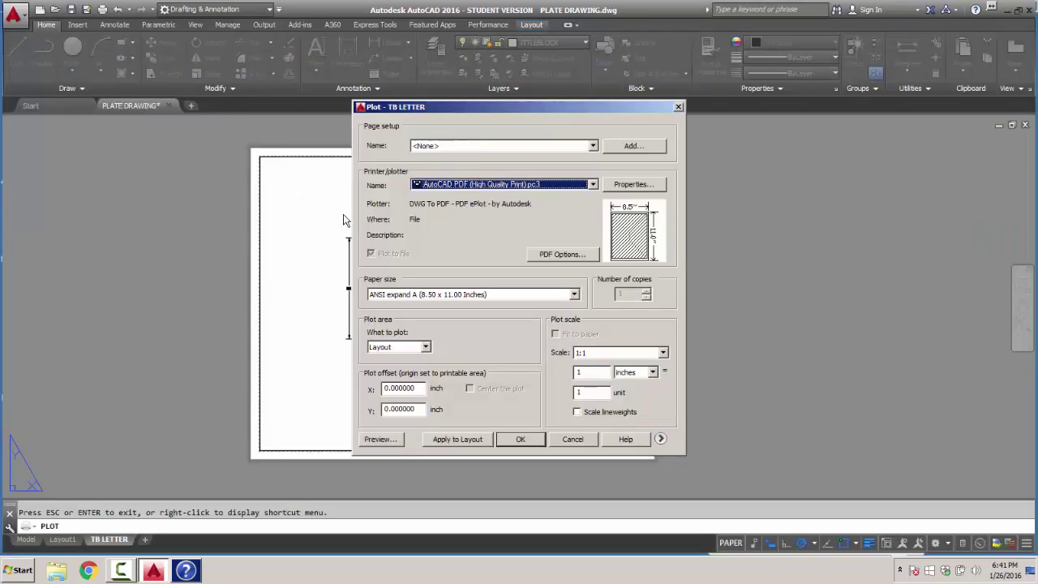
left_click(567, 440)
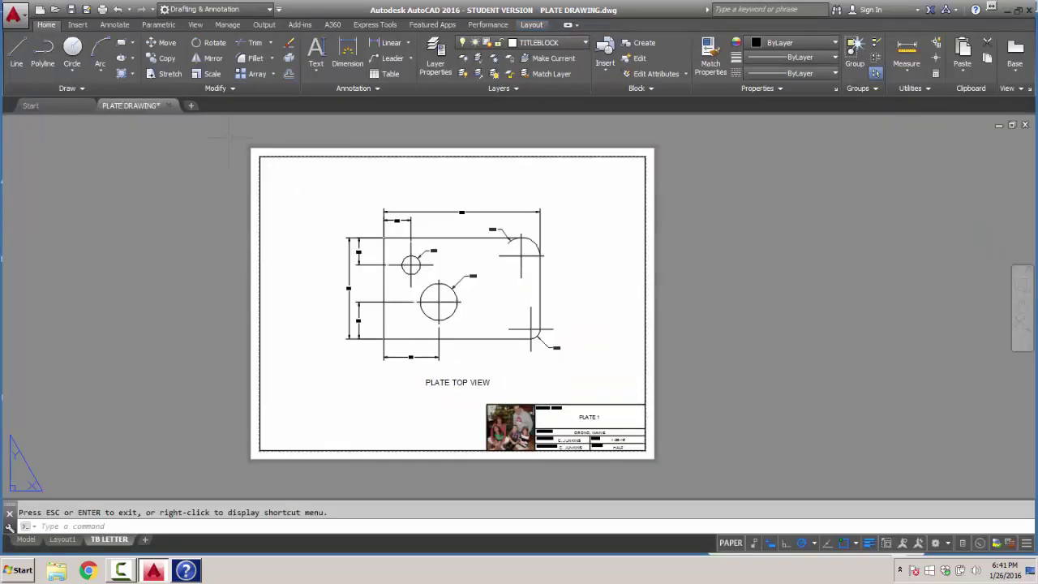
Step: Move the border, title block, plate view and PLATE TOP VIEW label together 0.15 to the left on the sheet
left_click(229, 138)
left_click(686, 491)
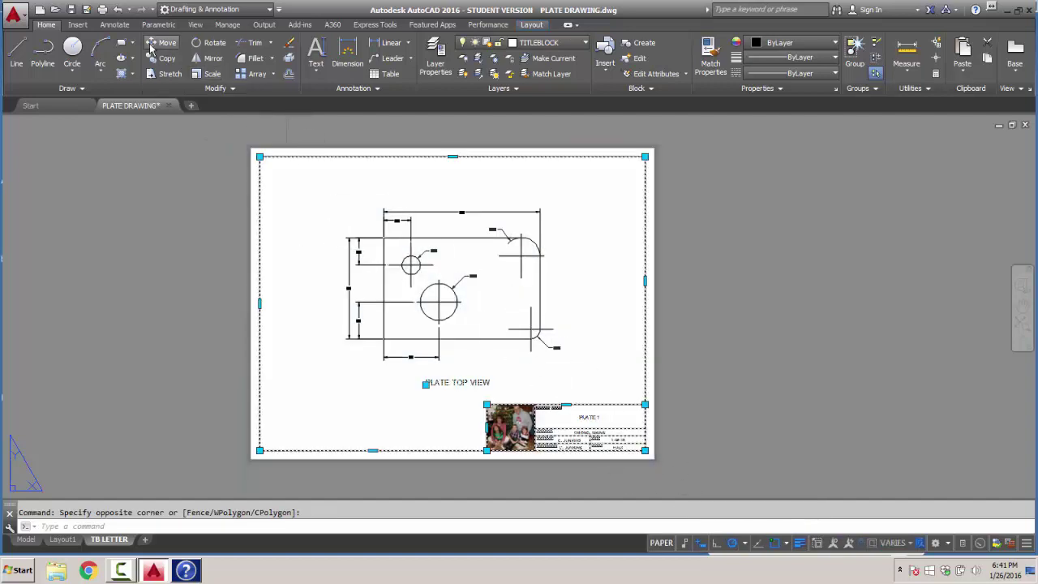
left_click(655, 394)
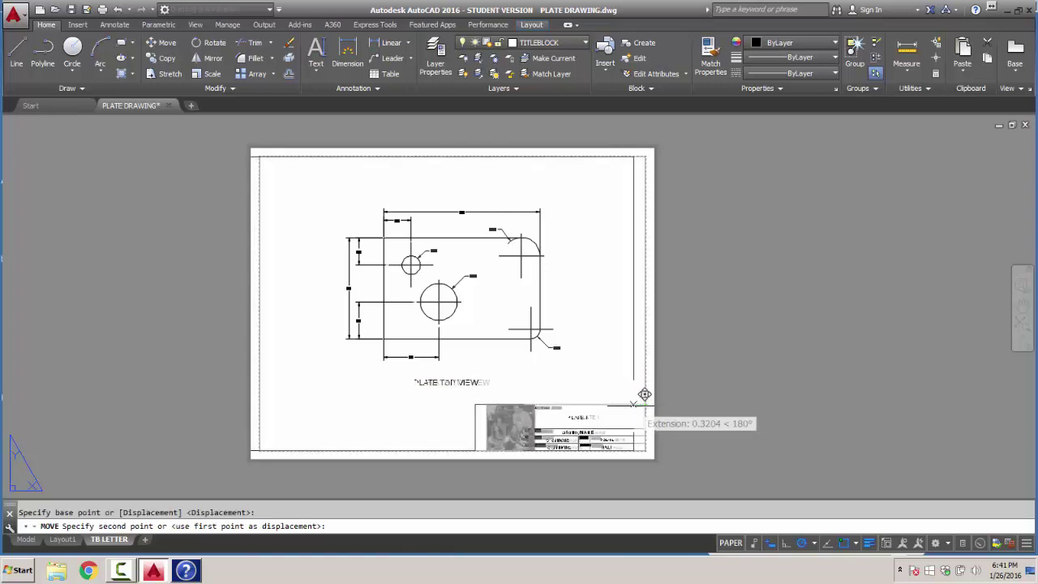
type(".")
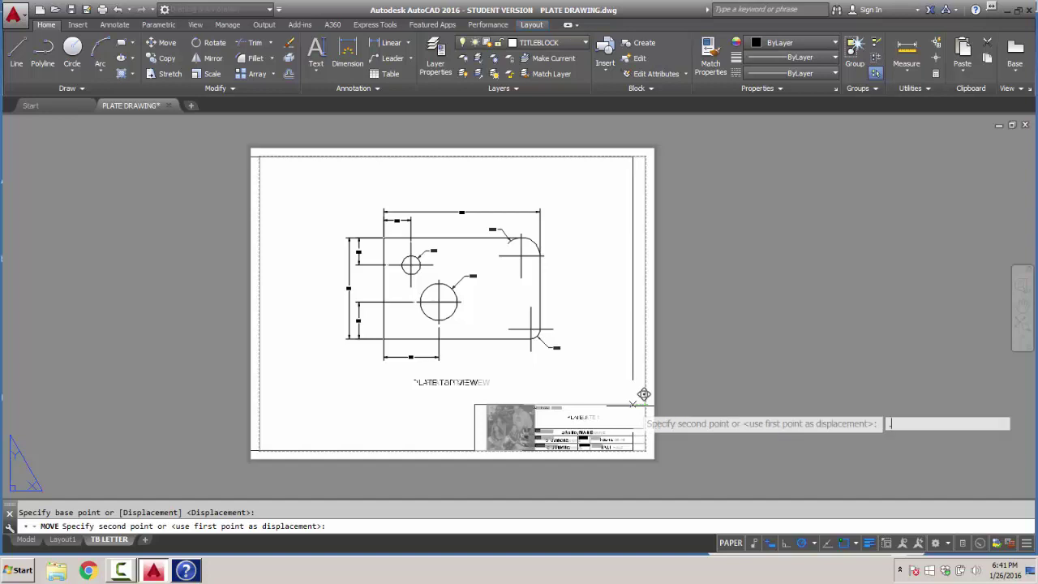
type("15")
key("Return")
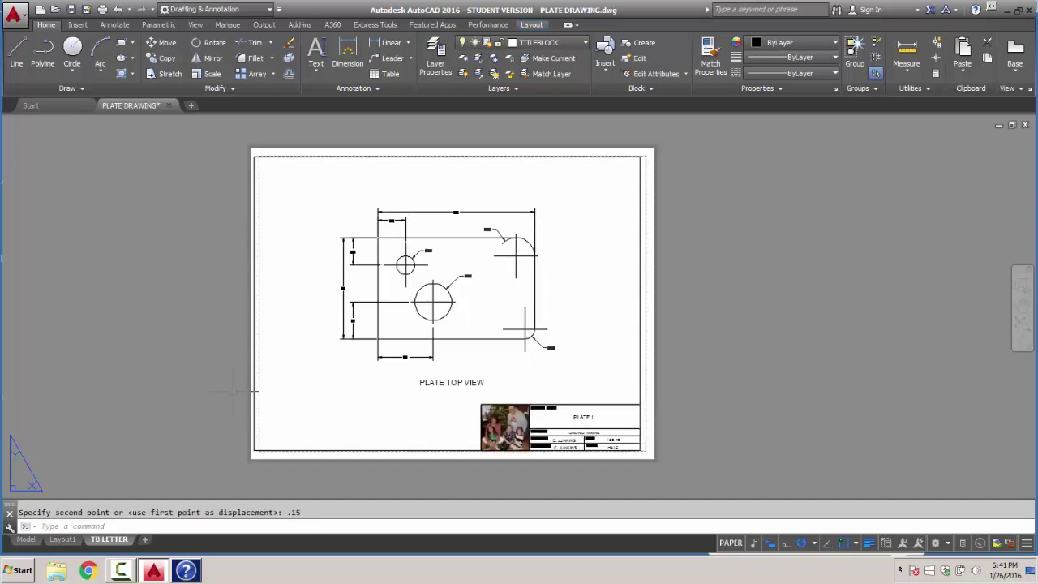
Step: Preview the single-sheet TB LETTER plot with AutoCAD PDF (High Quality Print).pc3 to check the border's position after the move
right_click(102, 546)
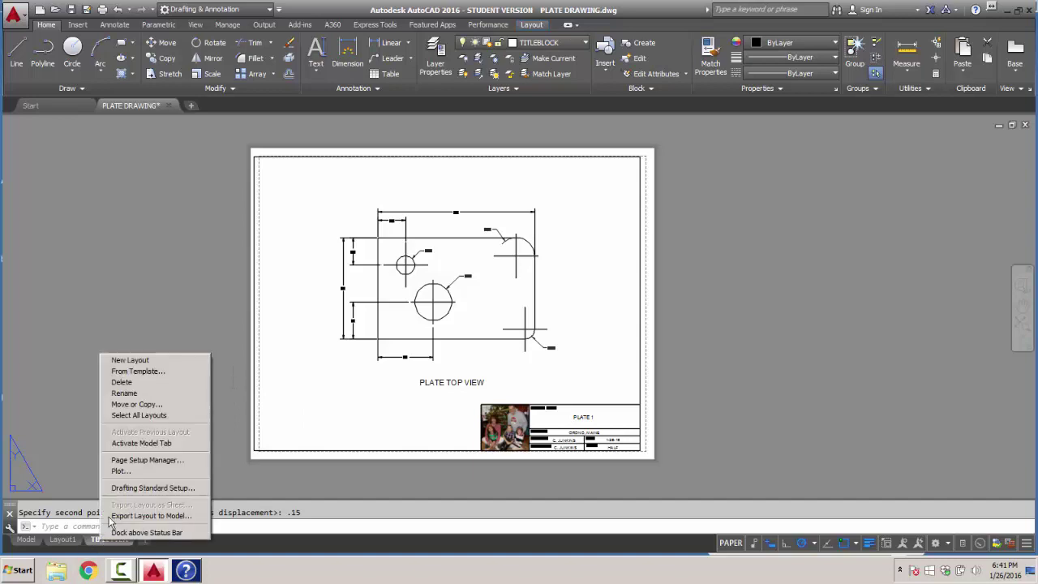
left_click(120, 471)
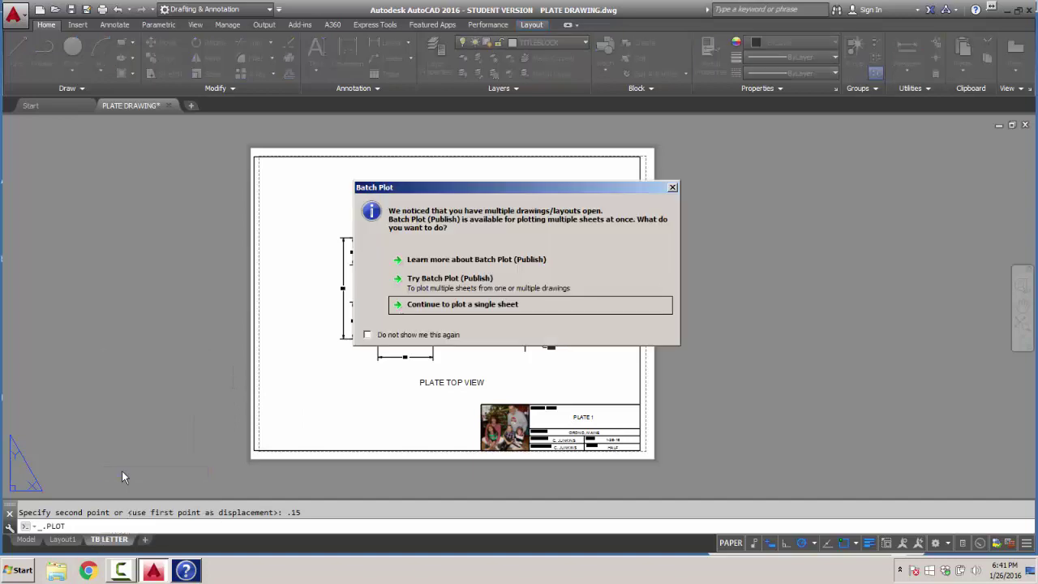
left_click(452, 304)
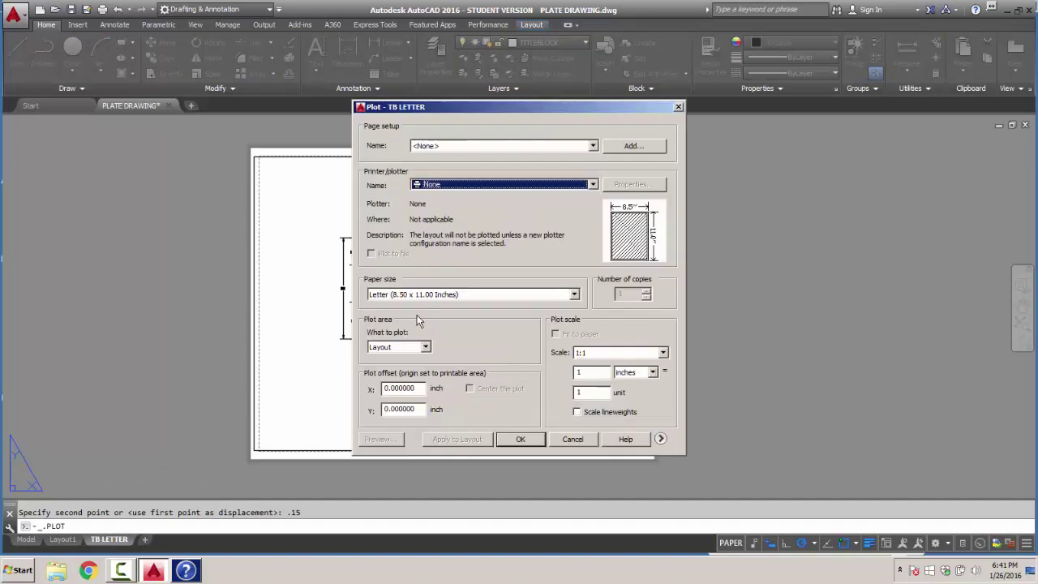
left_click(593, 185)
left_click(501, 343)
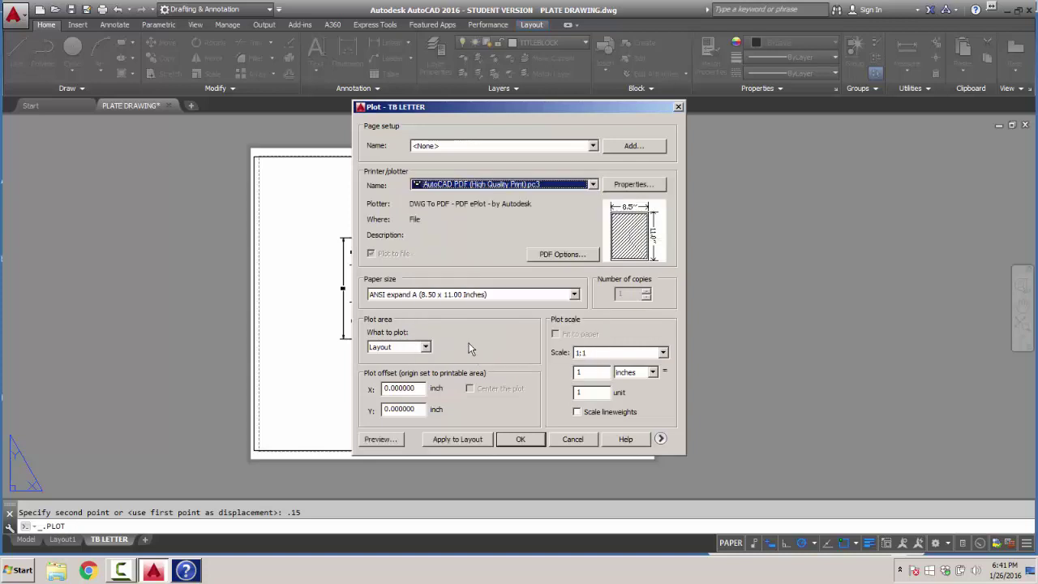
left_click(378, 441)
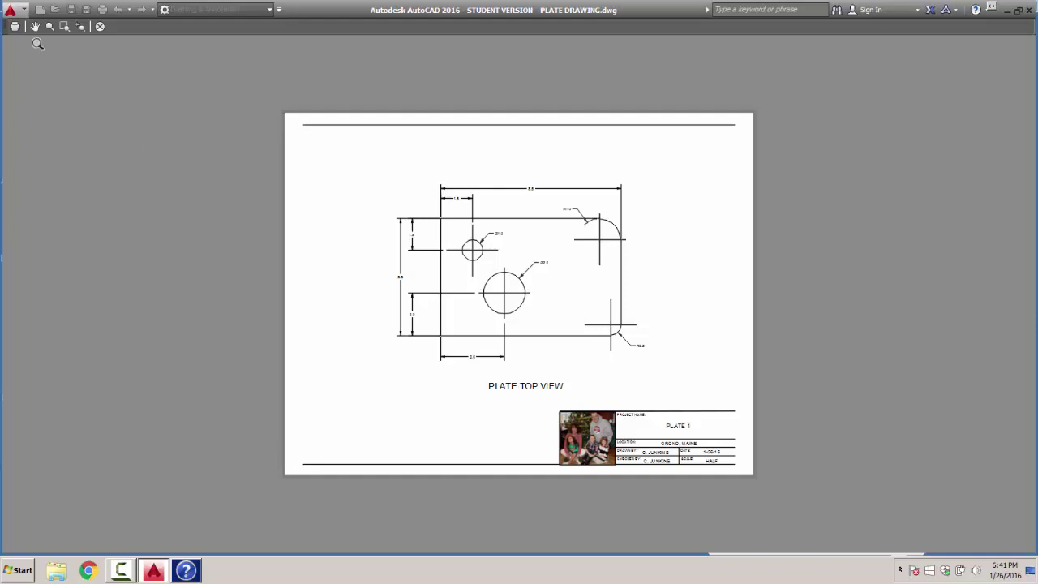
left_click(100, 27)
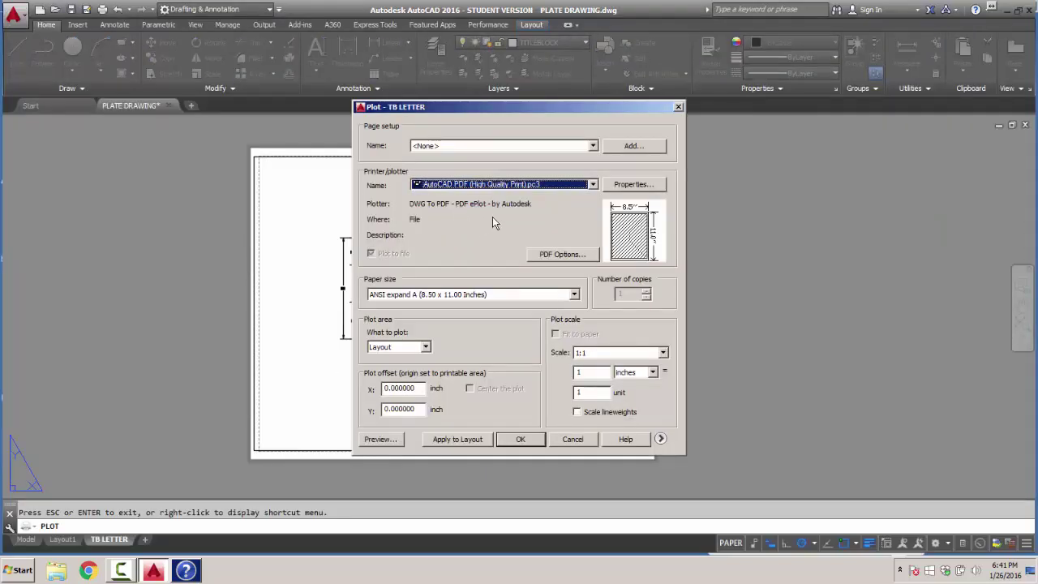
Step: Preview the plot with the Adobe PDF.pc3 plotter to compare the border's fit, and leave the plot without printing
left_click(594, 185)
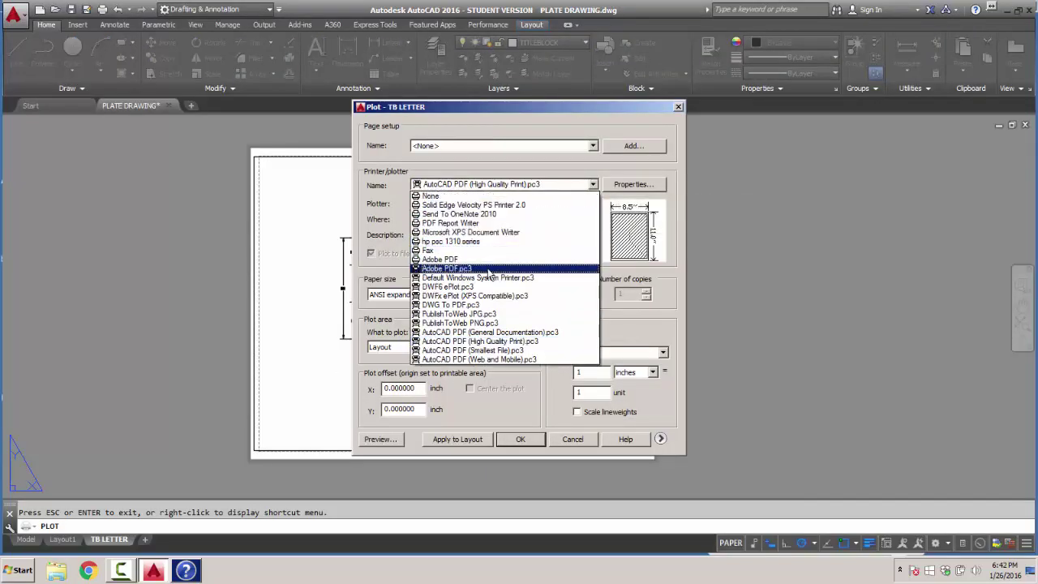
left_click(489, 263)
left_click(378, 439)
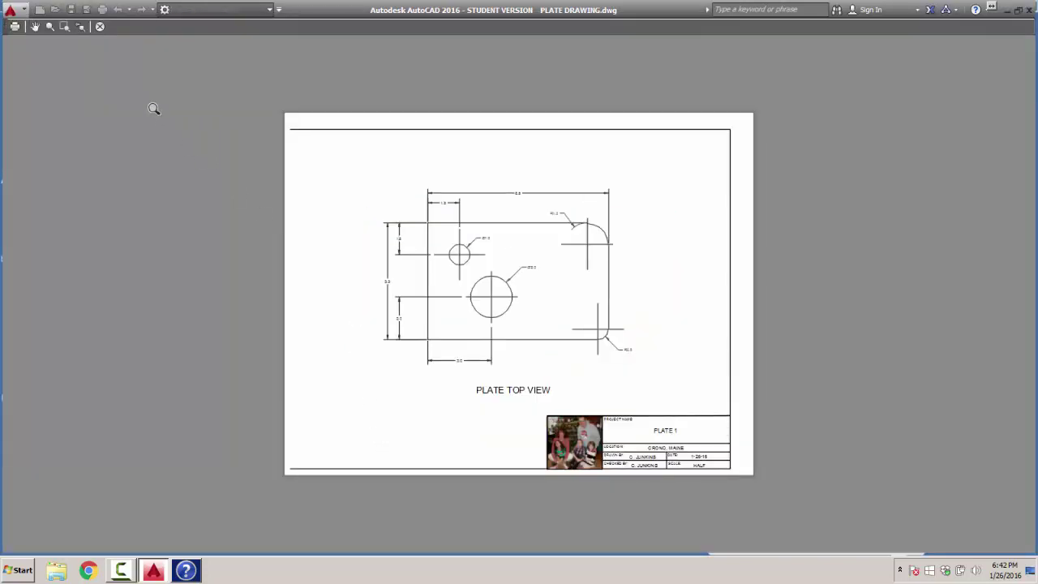
left_click(100, 27)
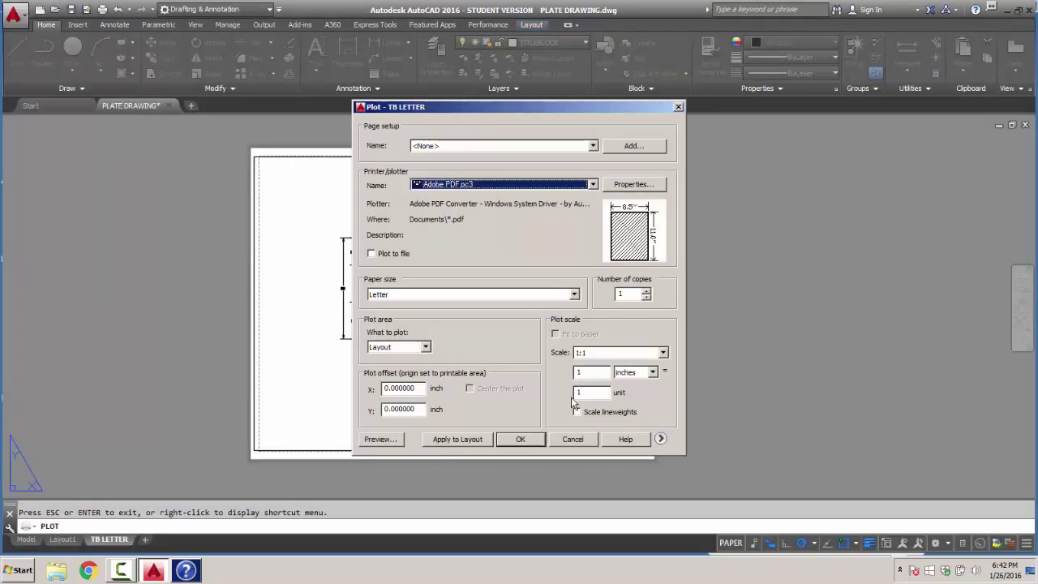
left_click(574, 438)
Step: Move the border, title block, plate view and PLATE TOP VIEW label together horizontally right to the printable area's dashed edge
left_click(205, 130)
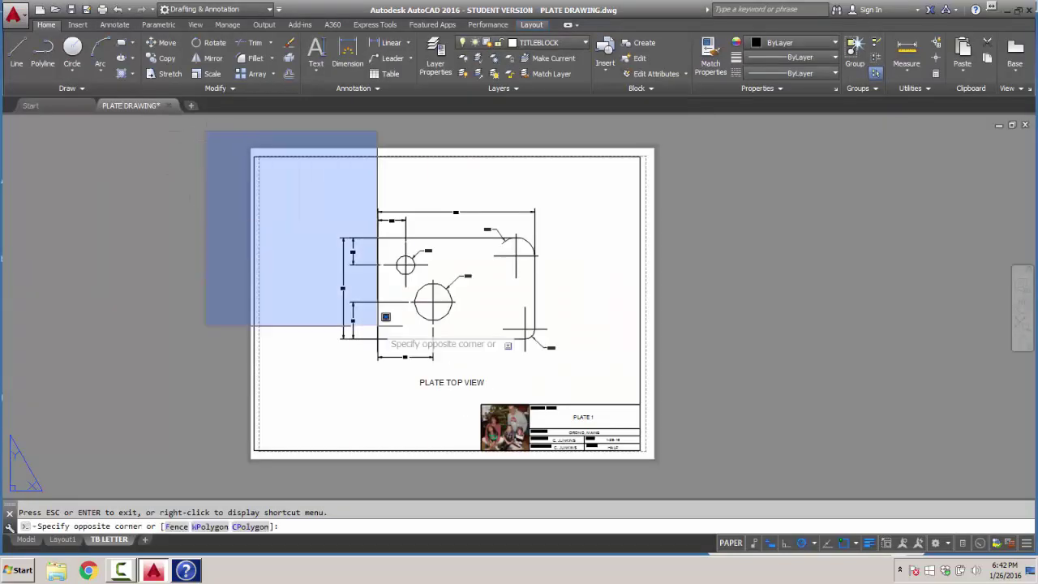
left_click(643, 473)
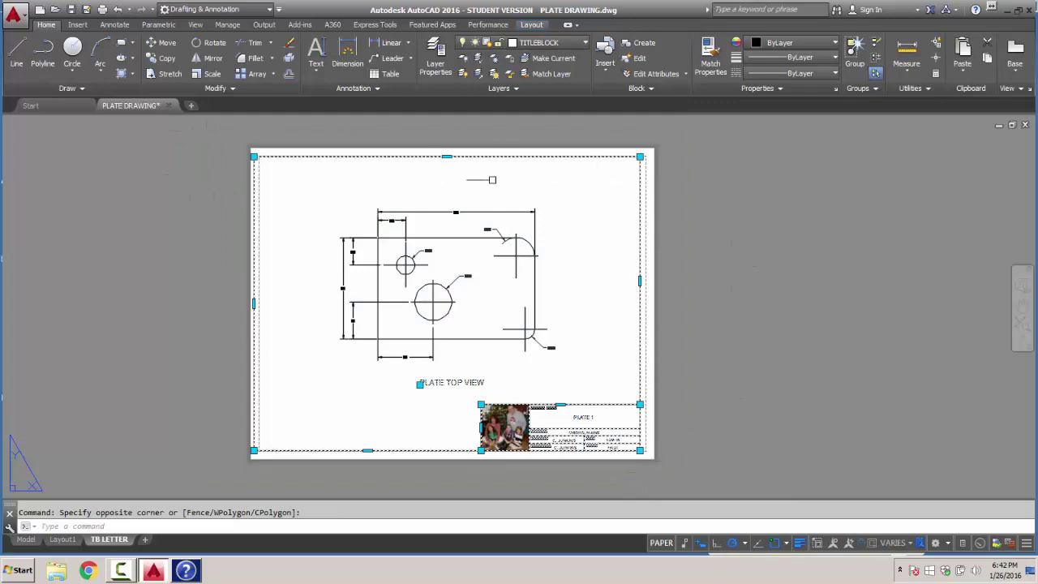
left_click(160, 42)
scroll(641, 444, "up", 8)
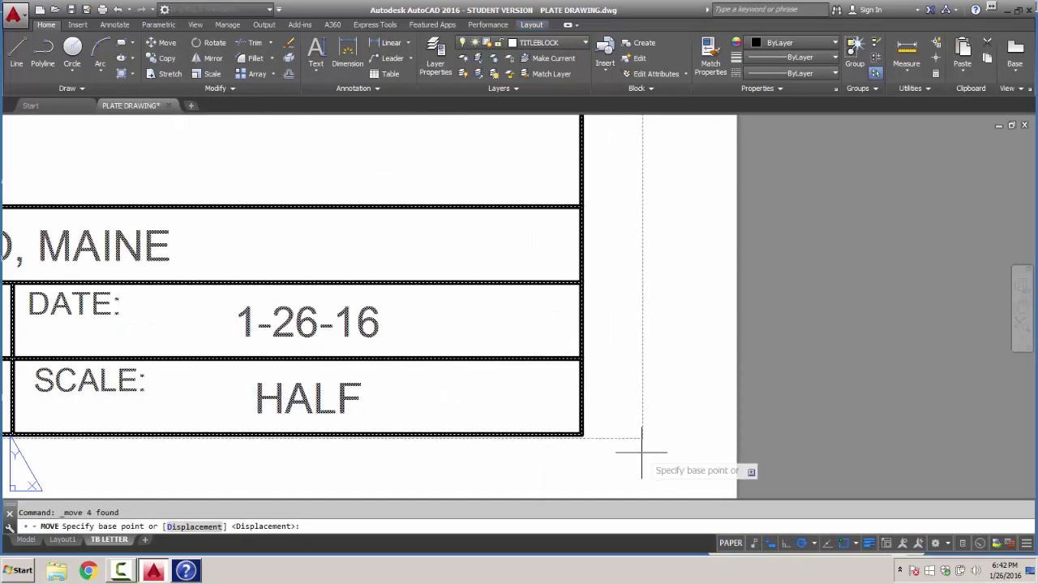
left_click(584, 434)
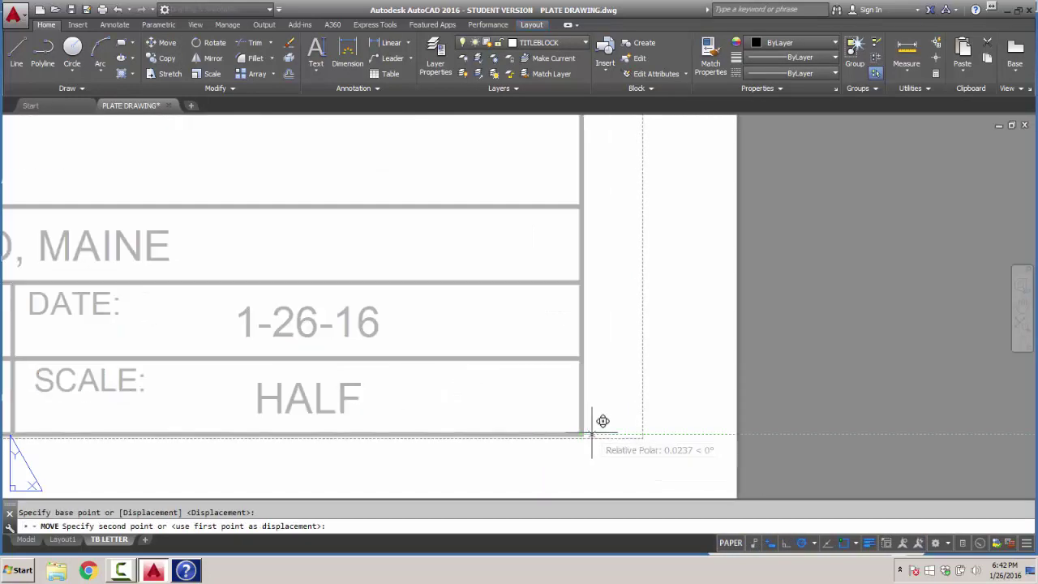
left_click(647, 422)
scroll(614, 371, "down", 8)
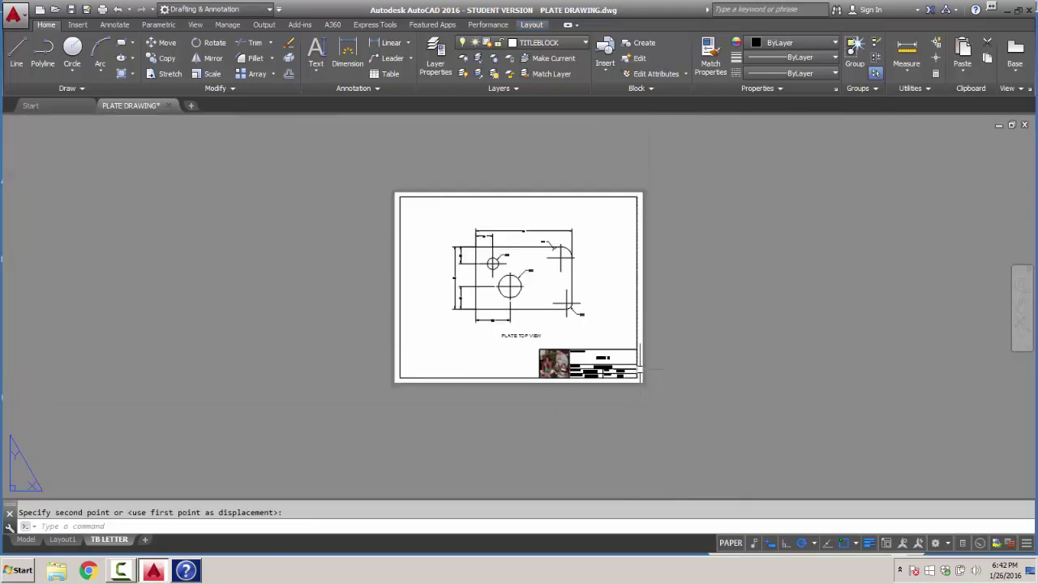
Step: Start a single-sheet plot of the TB LETTER layout and choose Adobe PDF.pc3 as the plotter
right_click(123, 541)
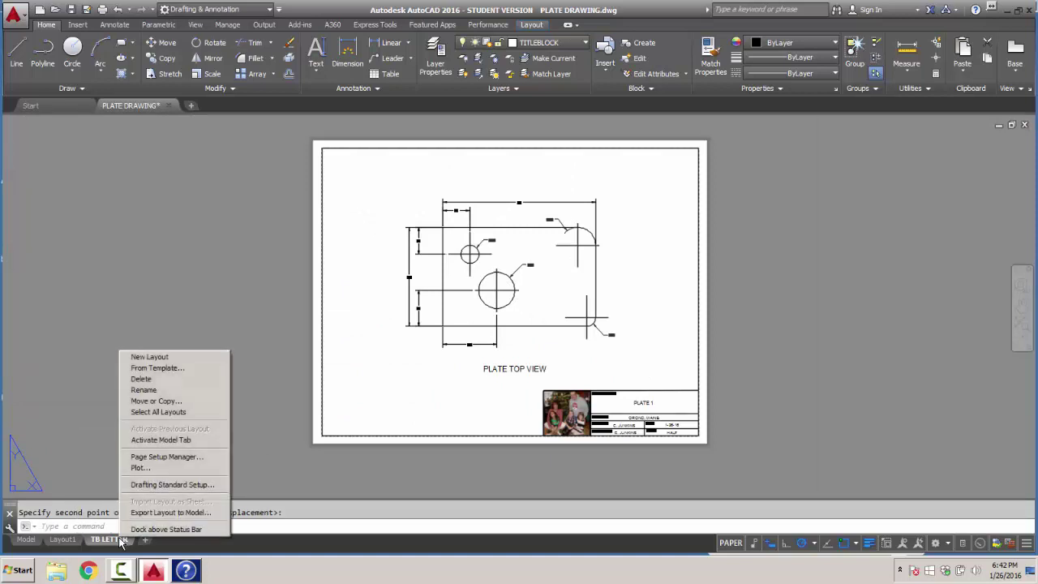
left_click(135, 469)
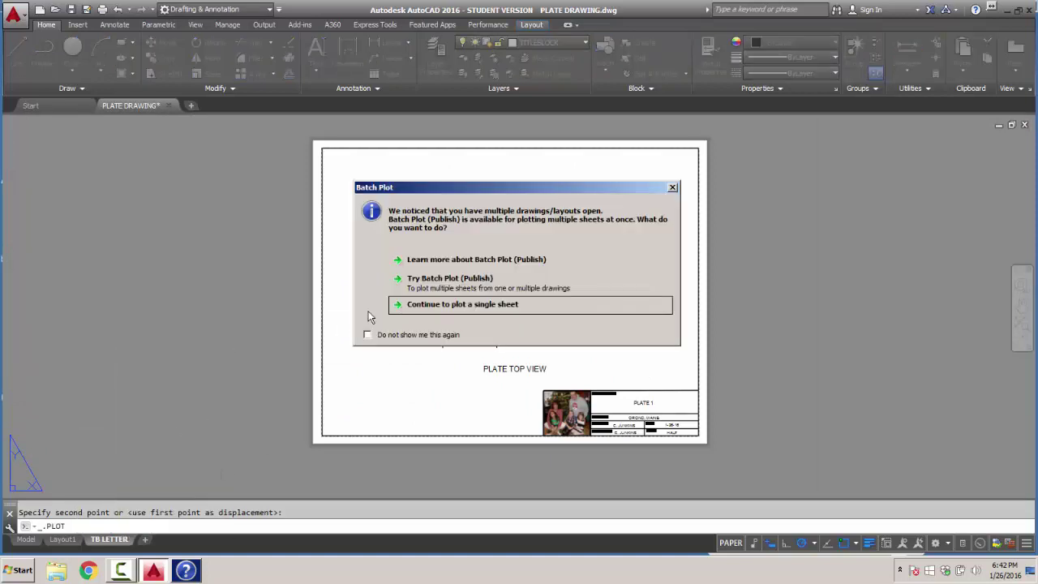
left_click(428, 307)
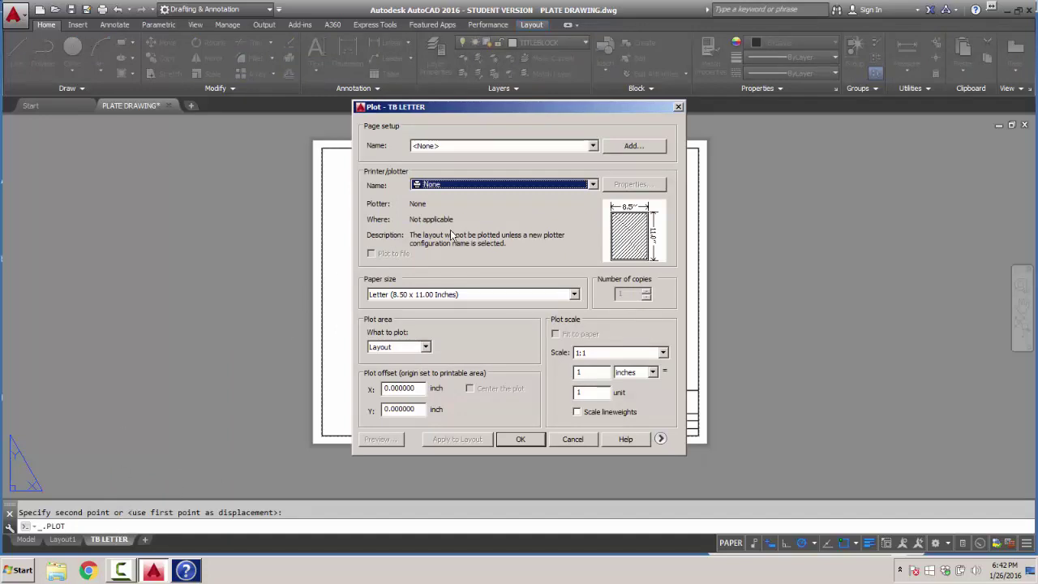
left_click(593, 185)
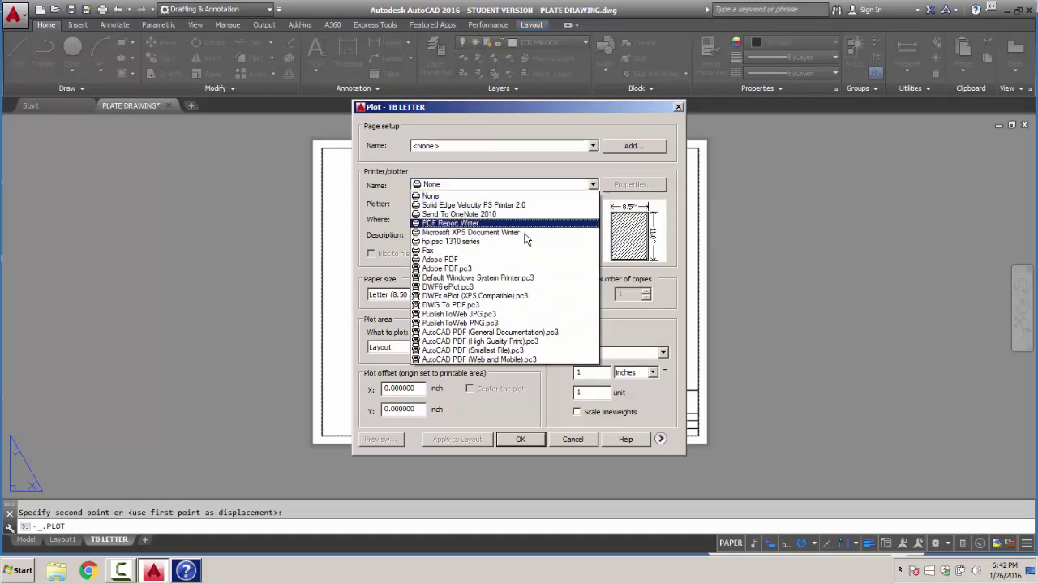
left_click(503, 270)
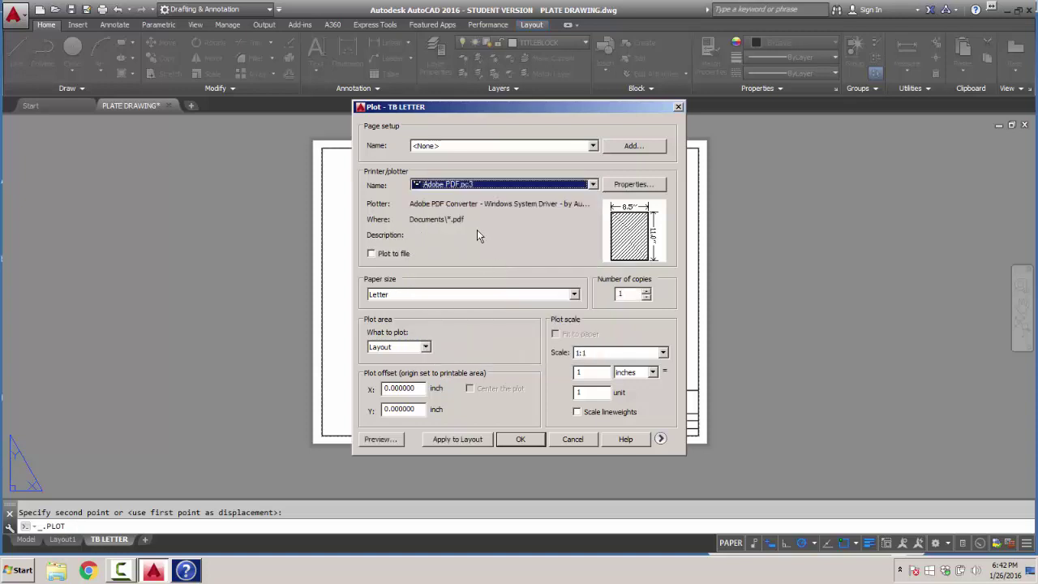
Step: Add a new page setup named FIRST PLOT from the current plot settings
left_click(462, 148)
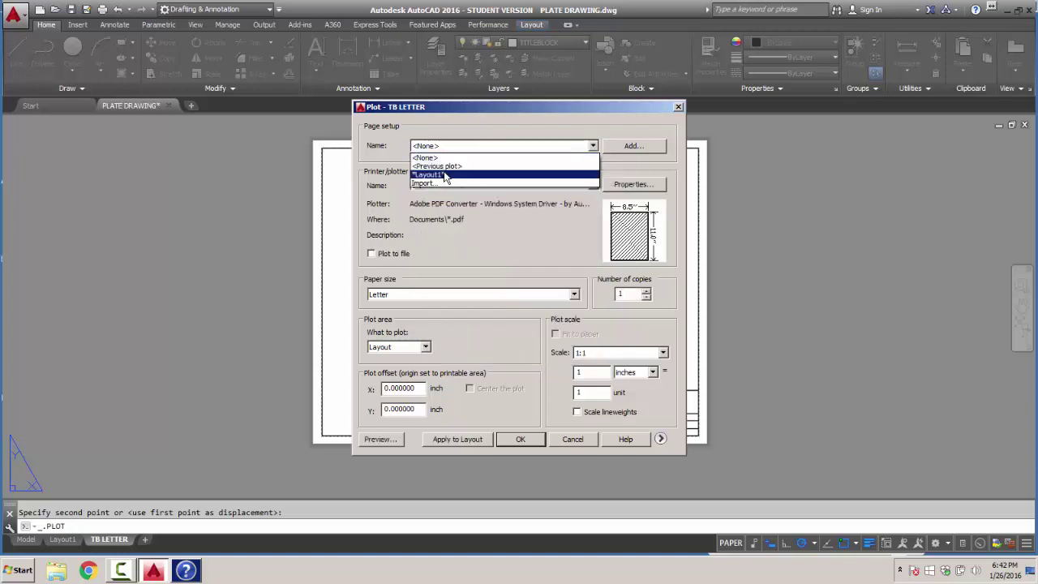
left_click(444, 148)
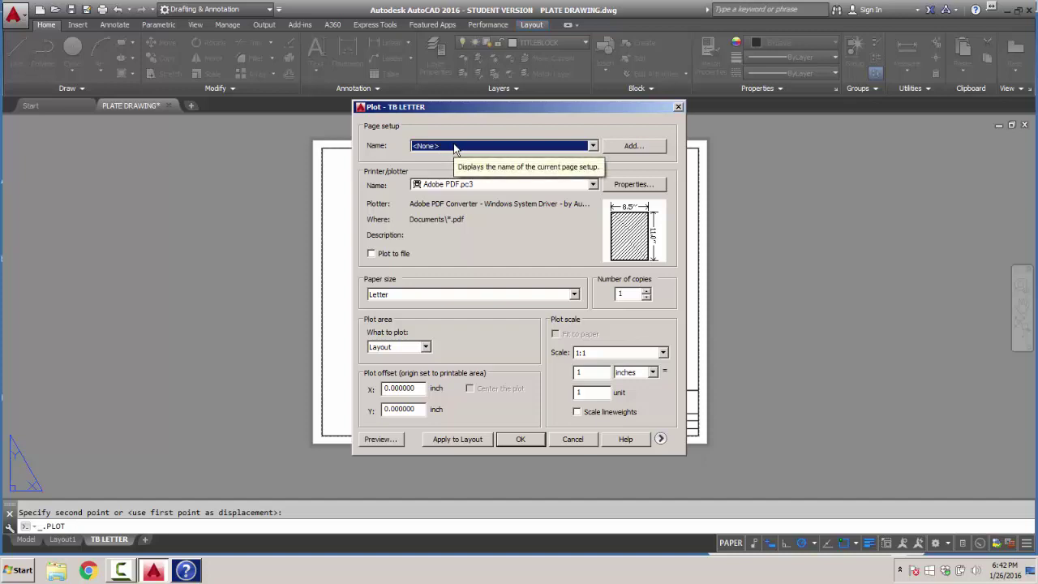
left_click(649, 148)
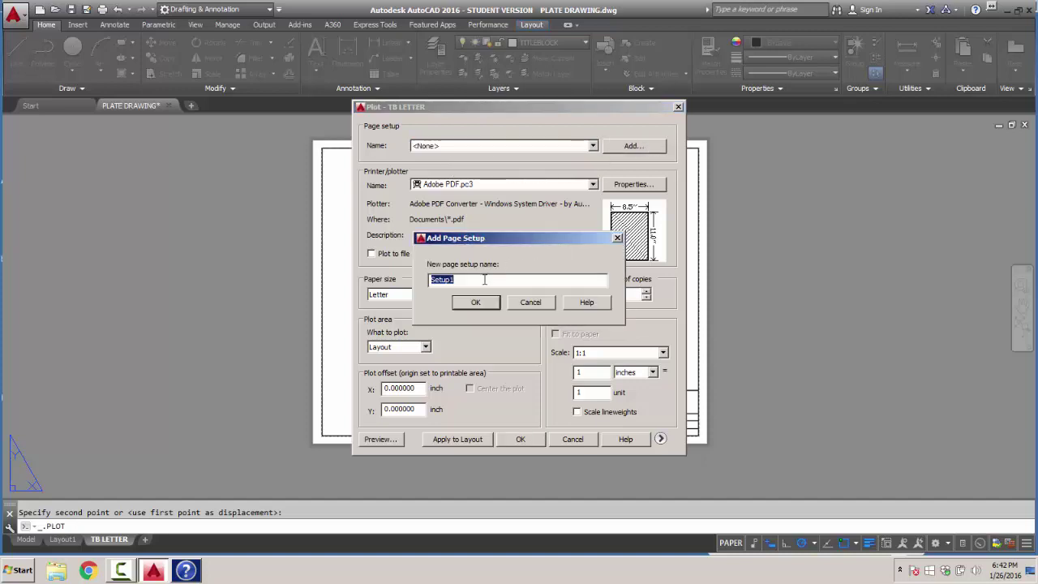
type("FIRST PLOT")
left_click(472, 304)
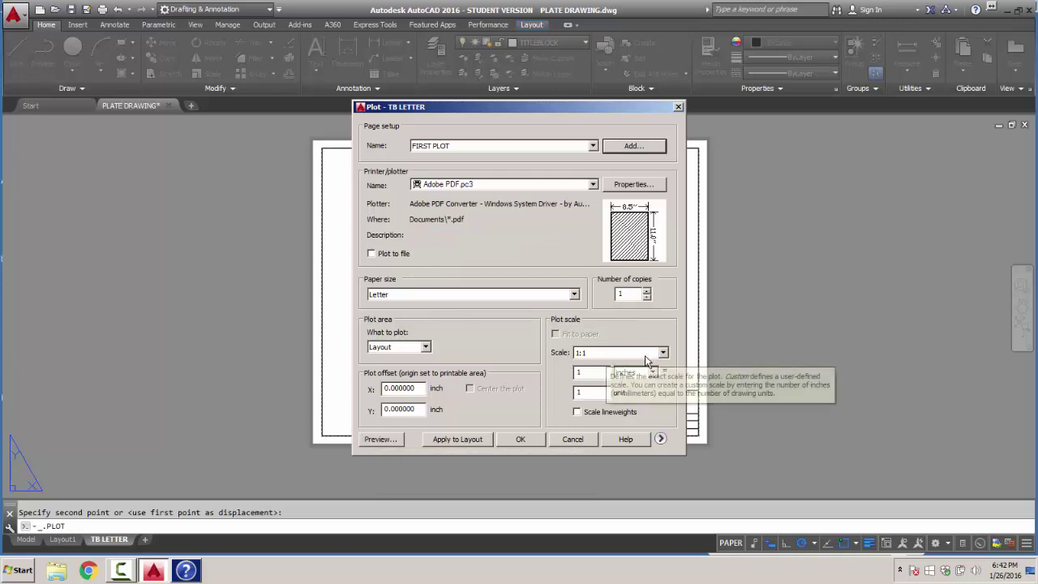
Step: Preview the plot and examine the dimensions, border fit and title block at close range
left_click(380, 439)
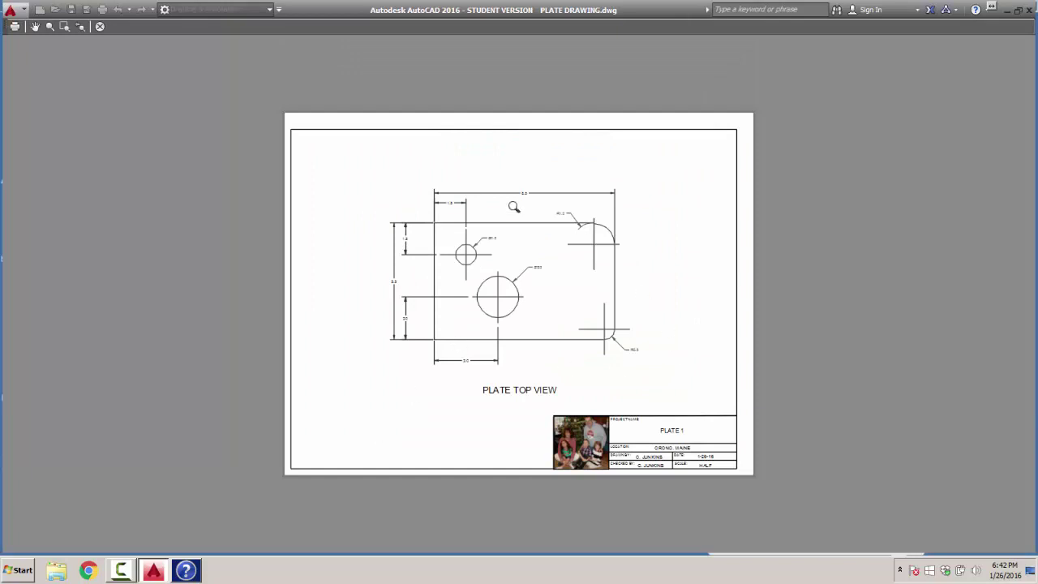
scroll(406, 325, "up", 8)
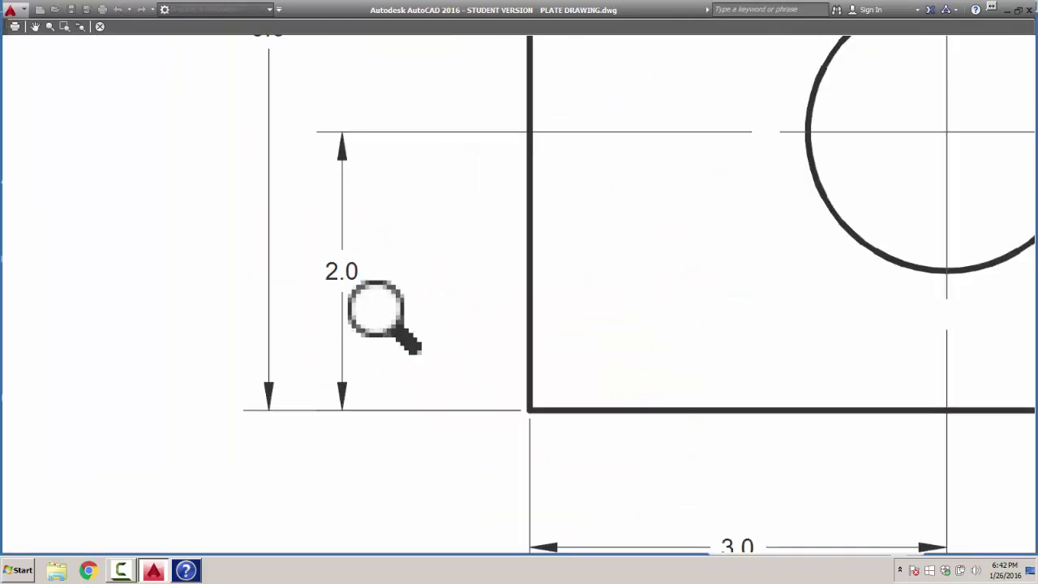
scroll(584, 314, "down", 10)
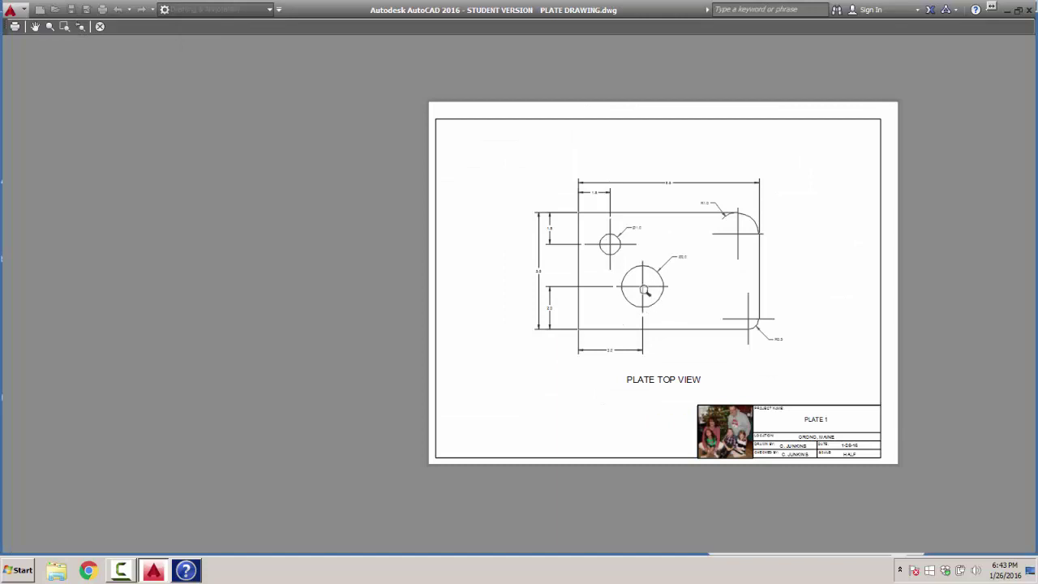
middle_click_drag(633, 301, 512, 308)
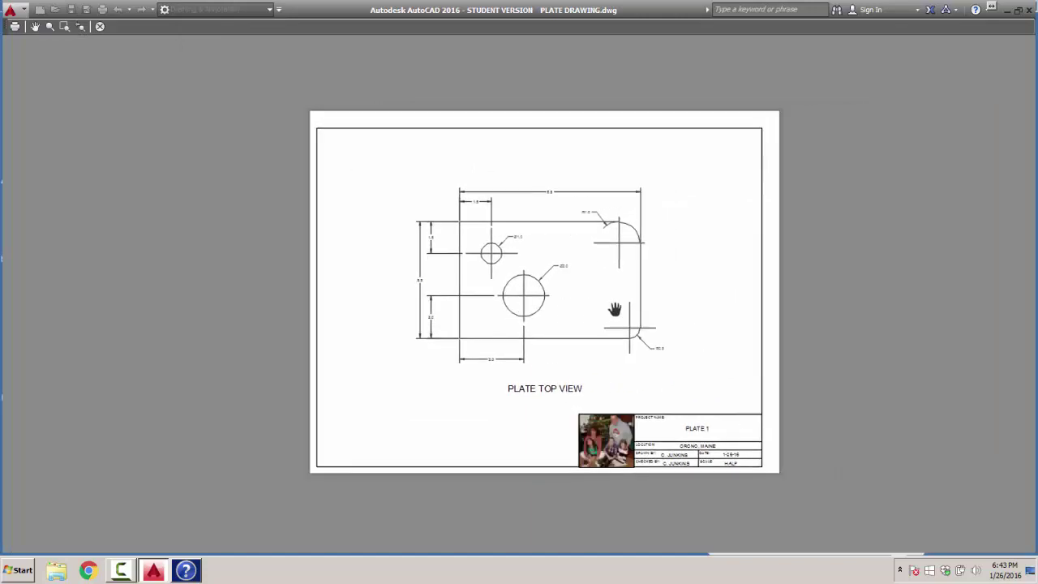
scroll(695, 442, "up", 3)
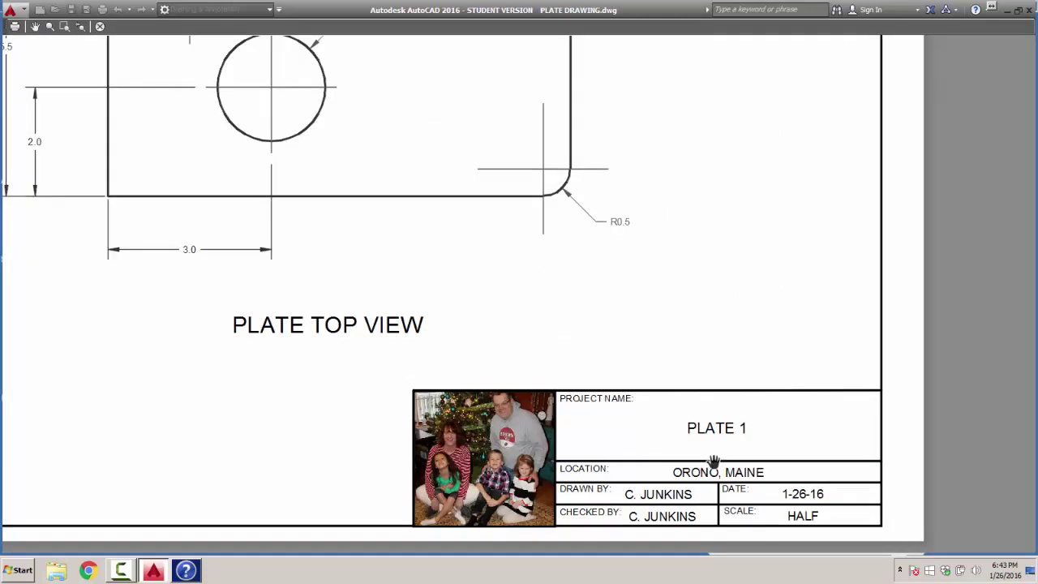
scroll(712, 461, "down", 3)
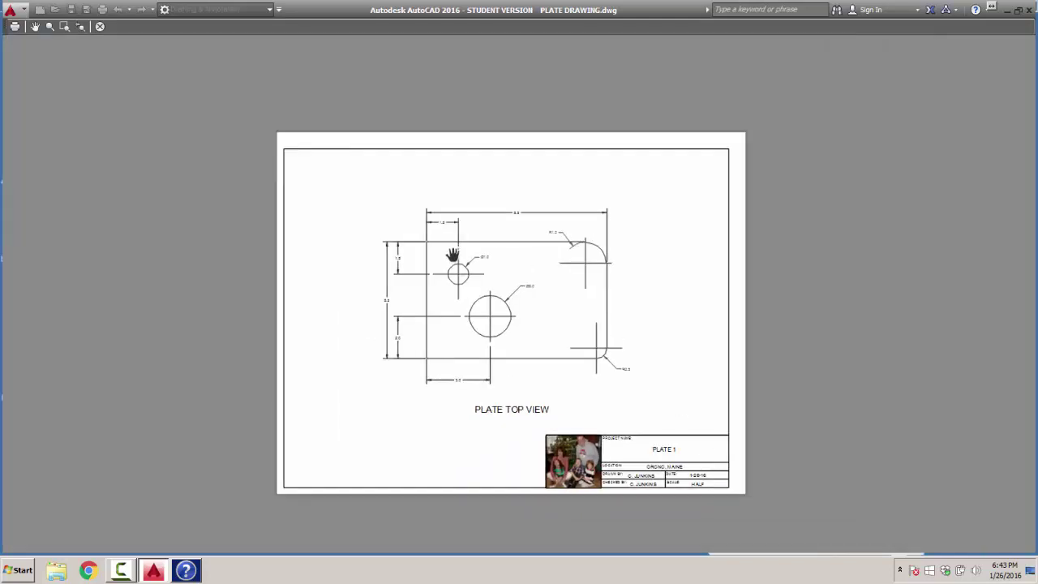
Step: Plot the previewed sheet and choose the PDFS folder inside CIE101 HOME on the Desktop as the PDF's destination
left_click(15, 27)
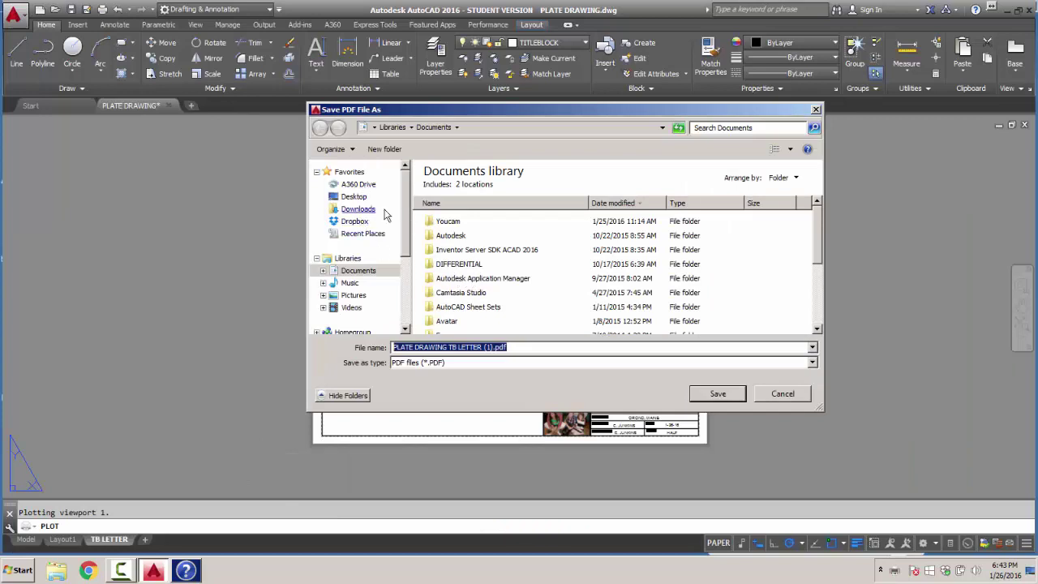
left_click(353, 197)
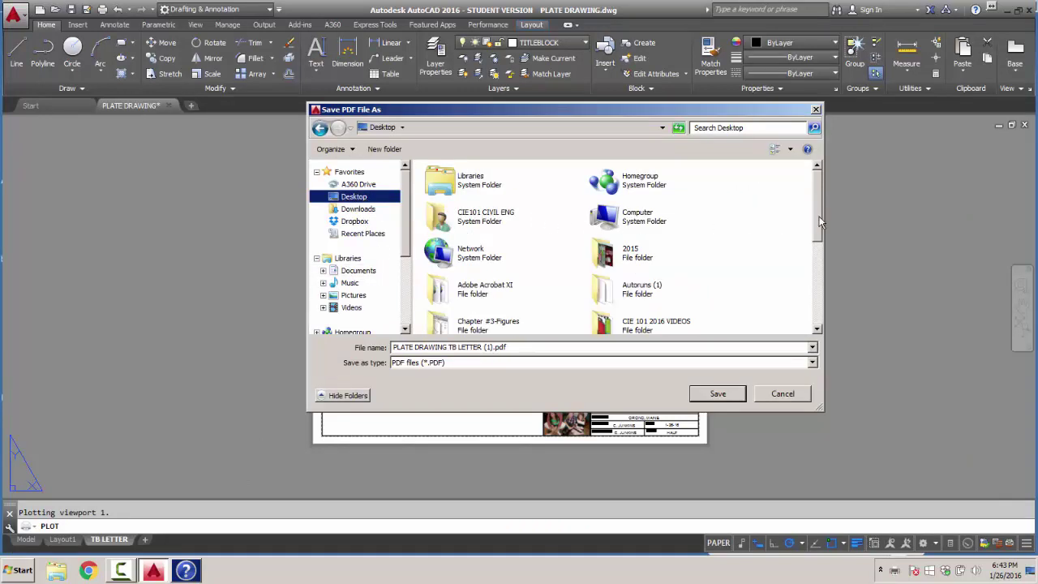
left_click_drag(818, 223, 817, 281)
double_click(628, 236)
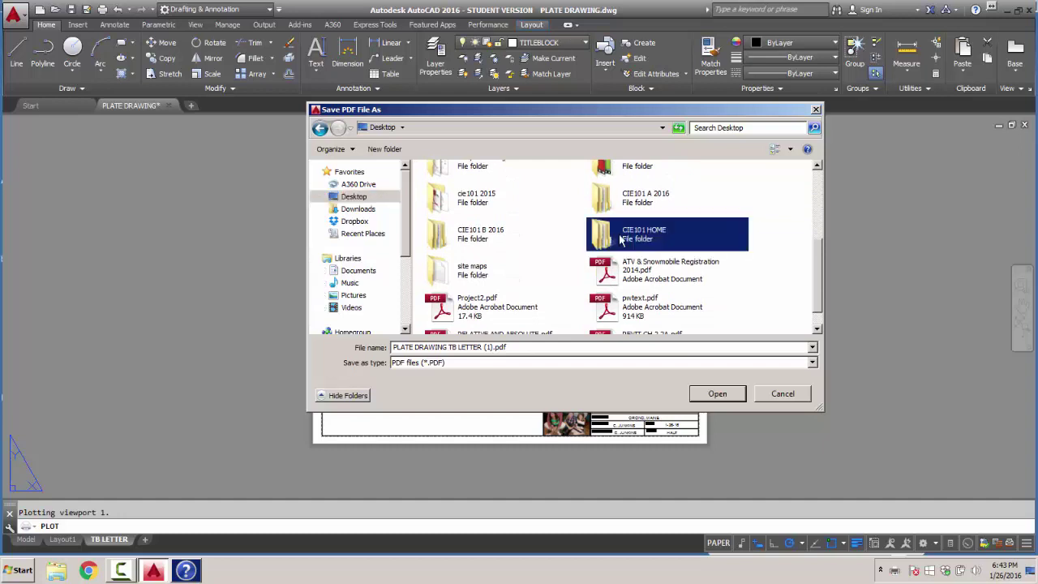
double_click(438, 214)
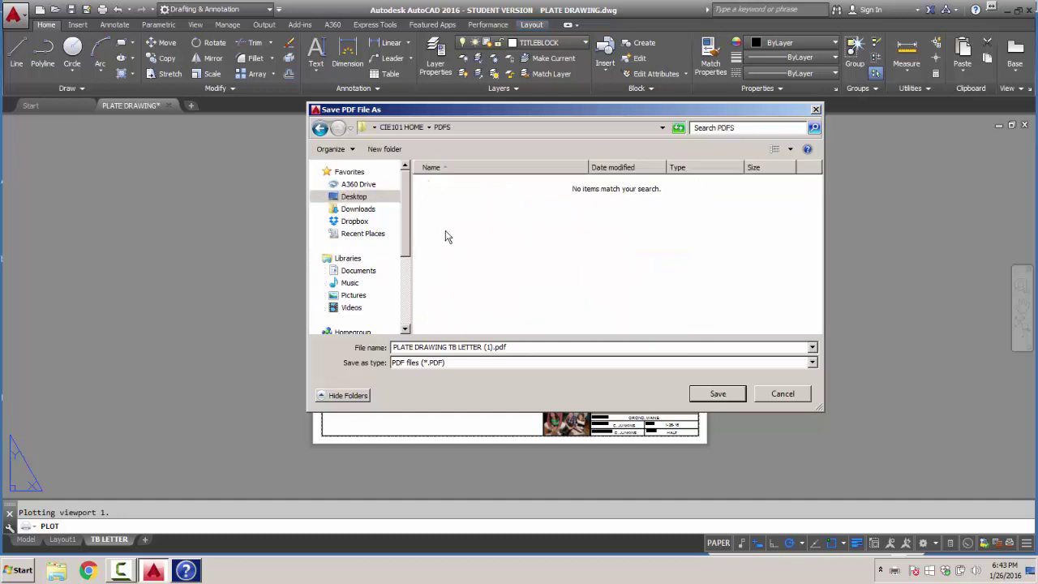
Step: Name the PDF ASSIGN 2 followed by the author's first initial and surname, and save it
left_click(491, 348)
left_click_drag(492, 350, 383, 349)
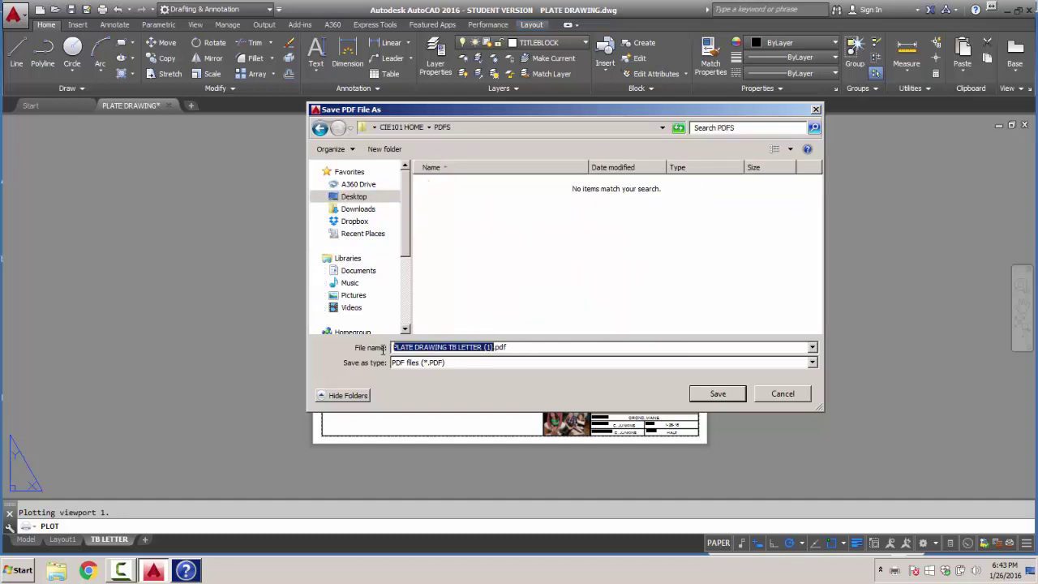
type("ASSIGN ")
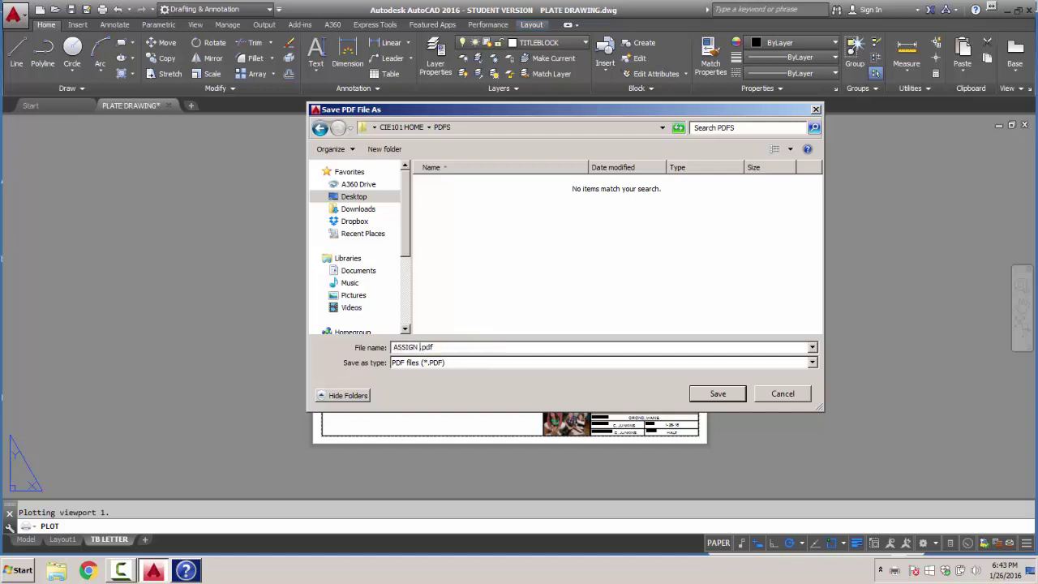
type("1")
key("BackSpace")
type("2 C JUNKINS")
left_click(719, 394)
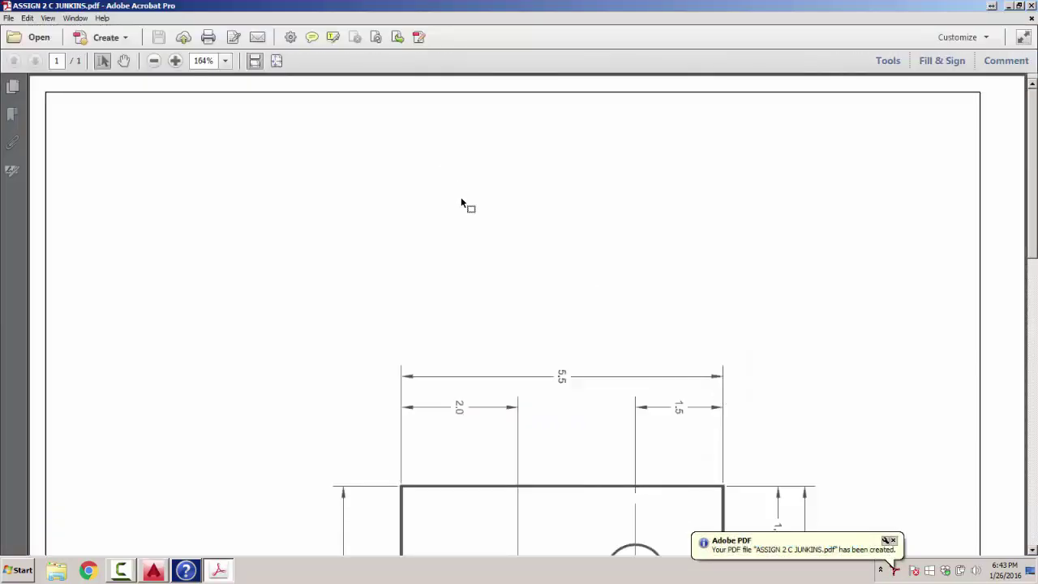
Step: Rotate the plotted PDF page in Adobe Acrobat clockwise by 90 degrees three times so the drawing reads upright
scroll(469, 210, "down", 5)
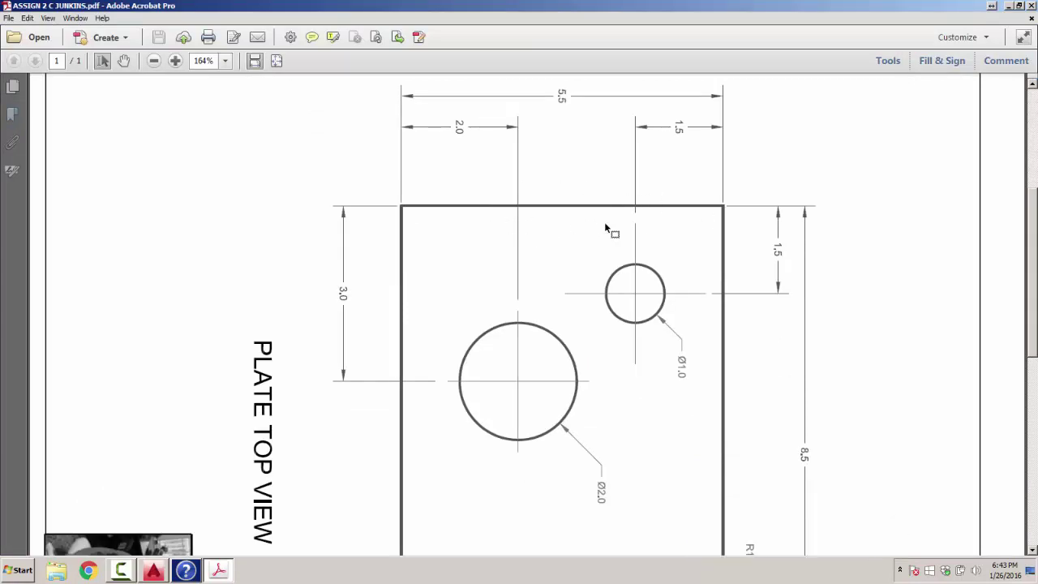
left_click(888, 61)
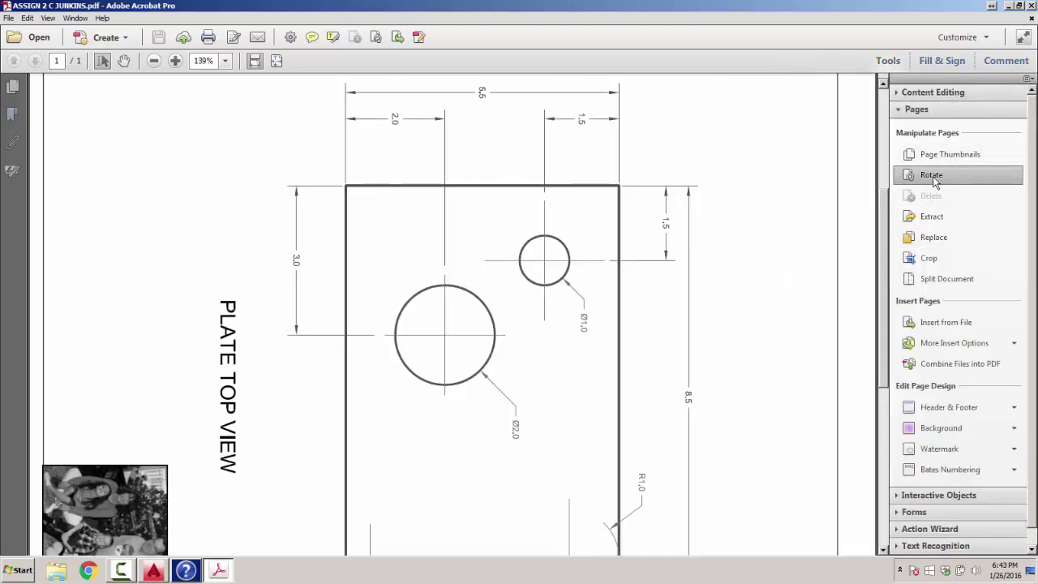
left_click(931, 175)
left_click(561, 363)
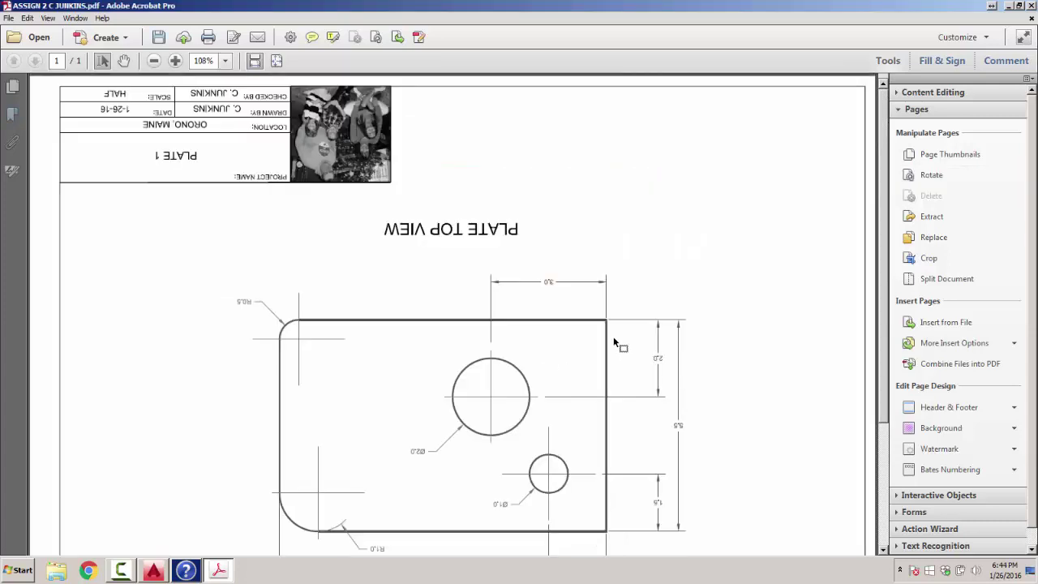
left_click(931, 176)
left_click(558, 359)
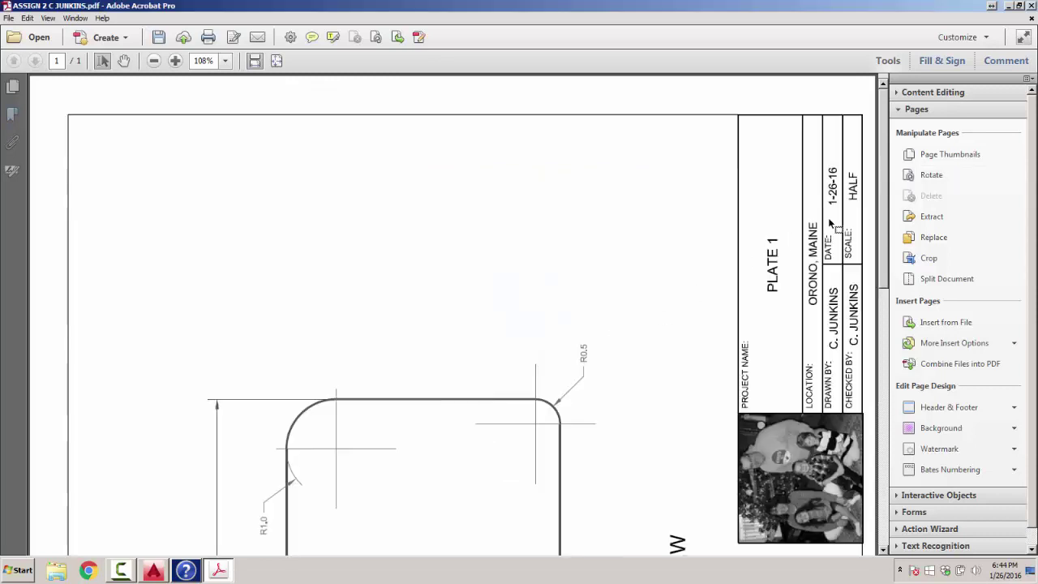
left_click(931, 175)
left_click(562, 363)
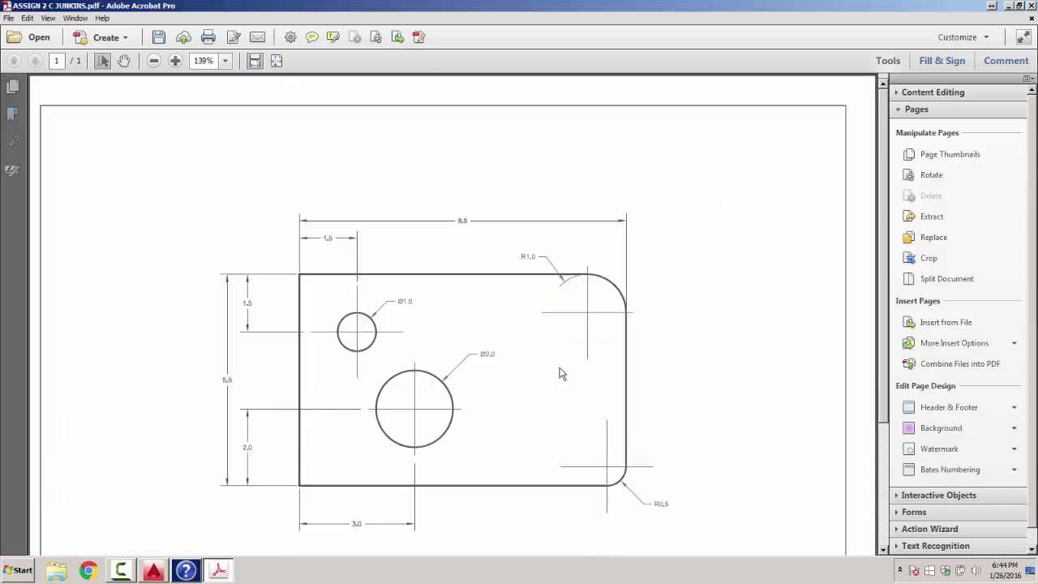
Step: Fit the whole PDF page in view and enlarge it to 100% to check the plate drawing and title block
scroll(505, 326, "down", 5)
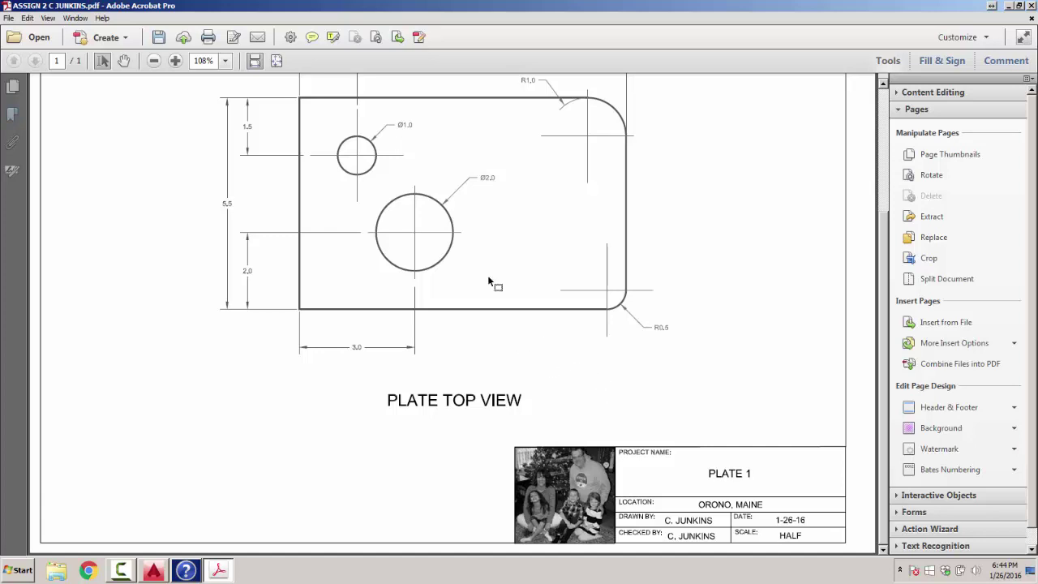
left_click(278, 61)
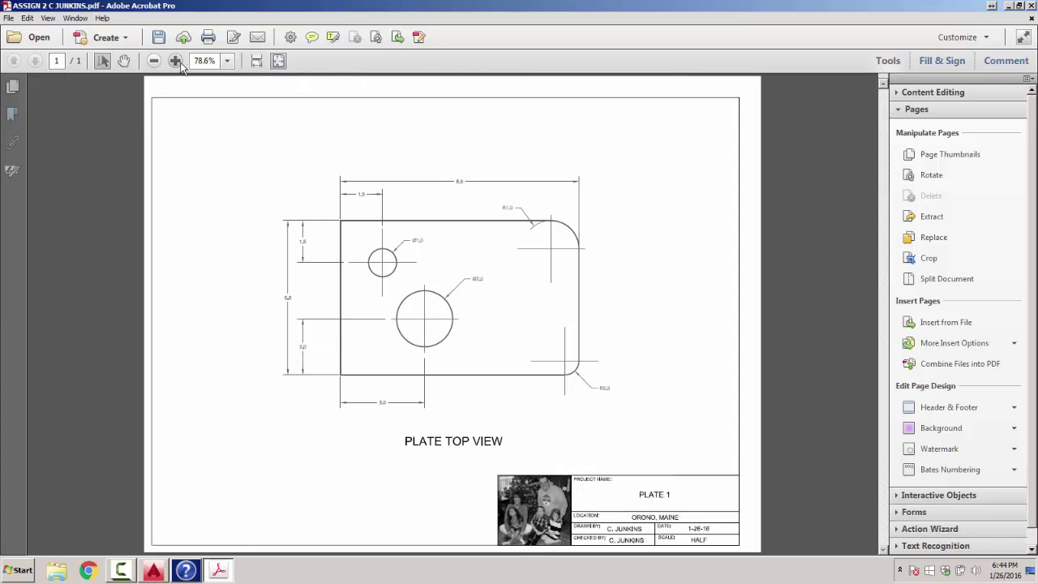
left_click(175, 60)
scroll(553, 439, "down", 3)
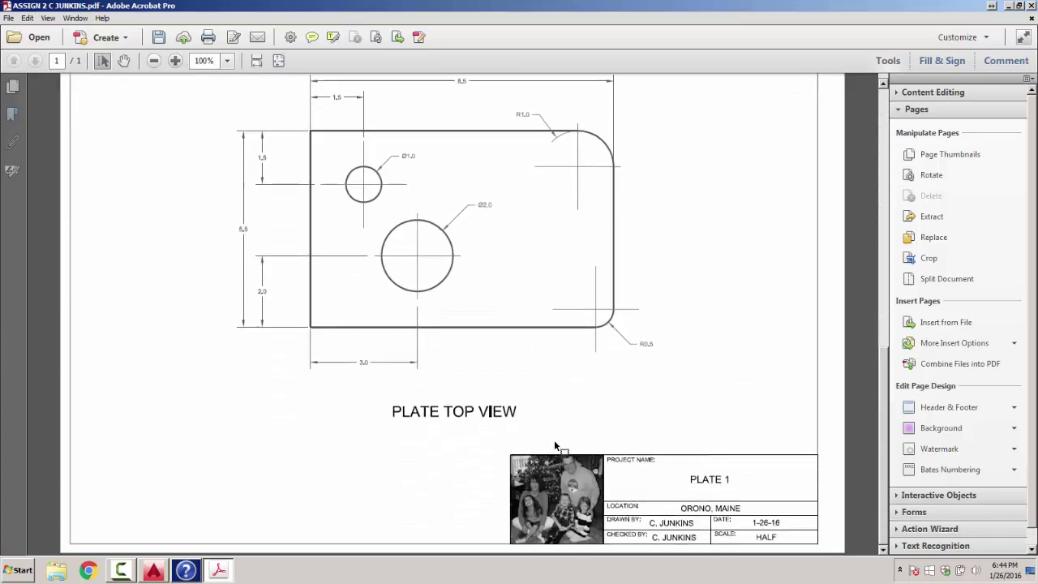
Step: Enlarge the PDF to 600%, examine its border corner and title block, and fit the whole page in view again
left_click(175, 61)
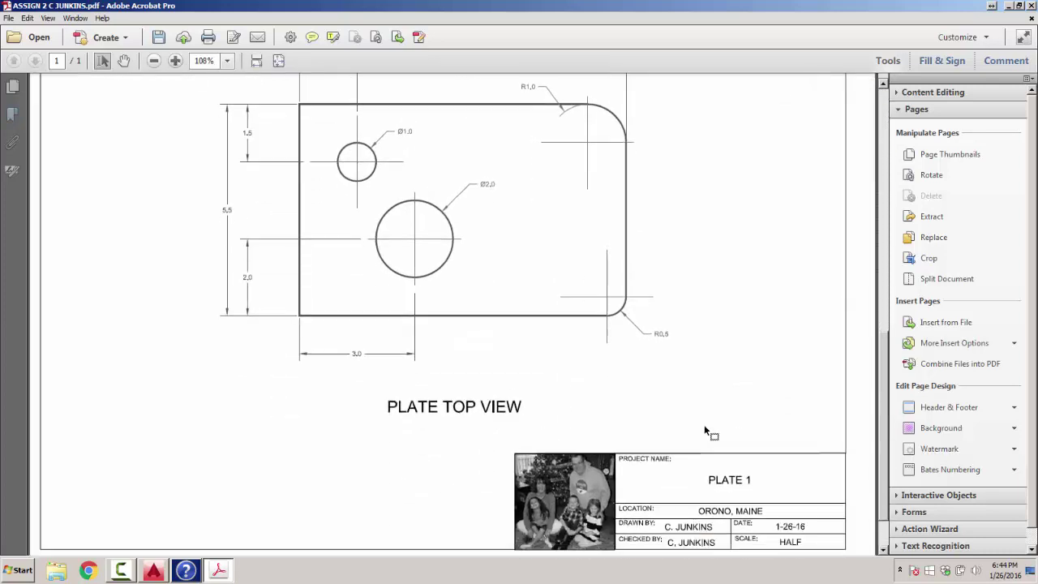
scroll(704, 428, "down", 1)
left_click(175, 61)
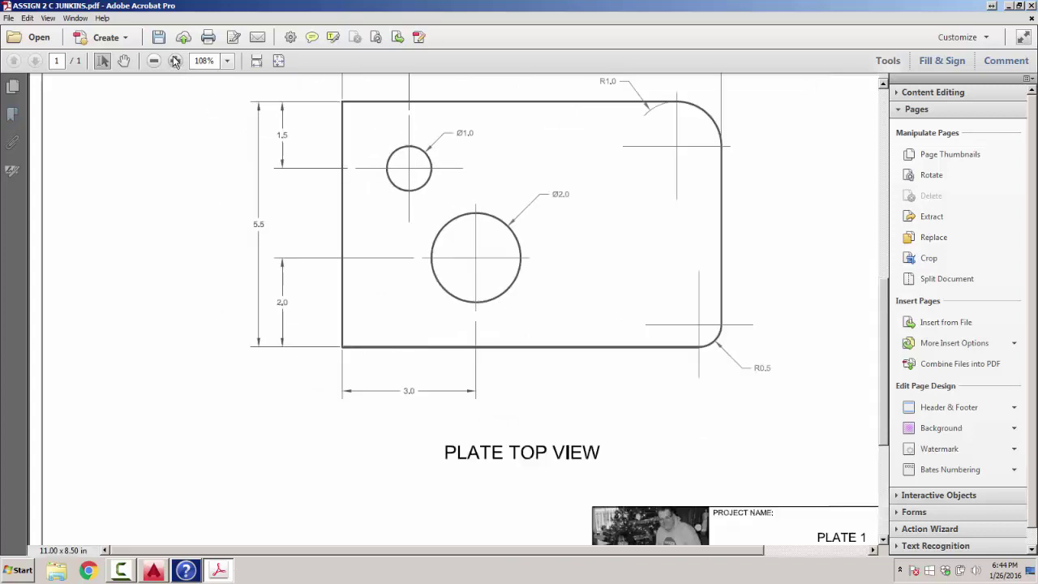
left_click(175, 60)
left_click(176, 60)
left_click(175, 61)
left_click(175, 61)
left_click(175, 60)
left_click(176, 61)
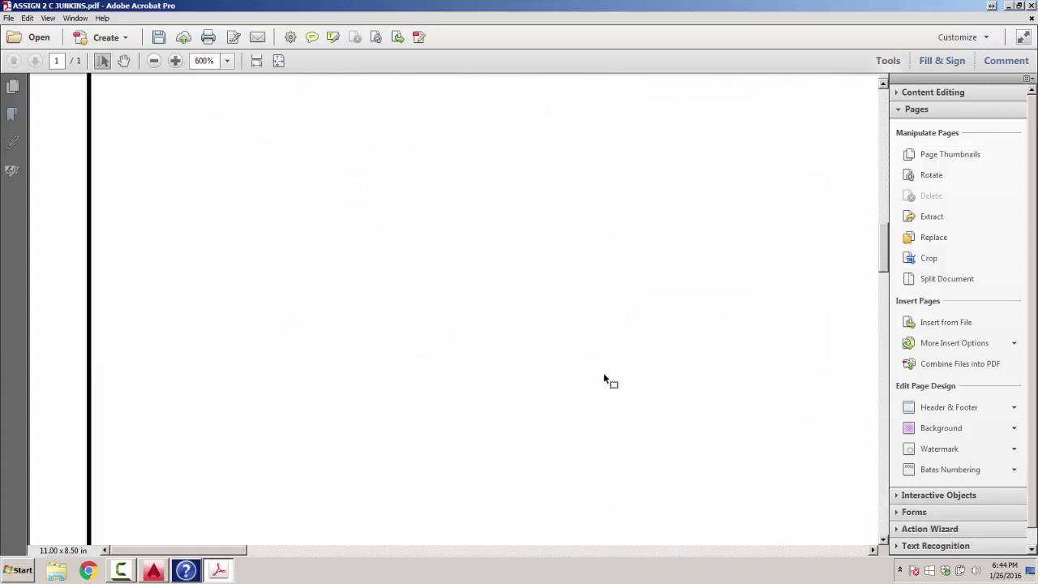
left_click_drag(884, 250, 884, 511)
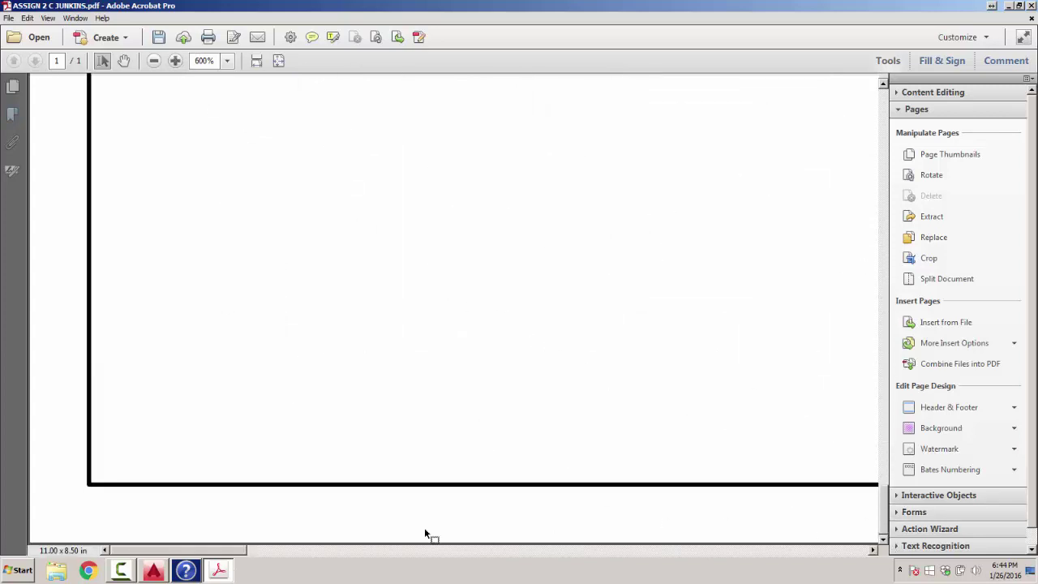
left_click_drag(231, 552, 655, 558)
left_click_drag(876, 514, 879, 454)
scroll(637, 332, "down", 1)
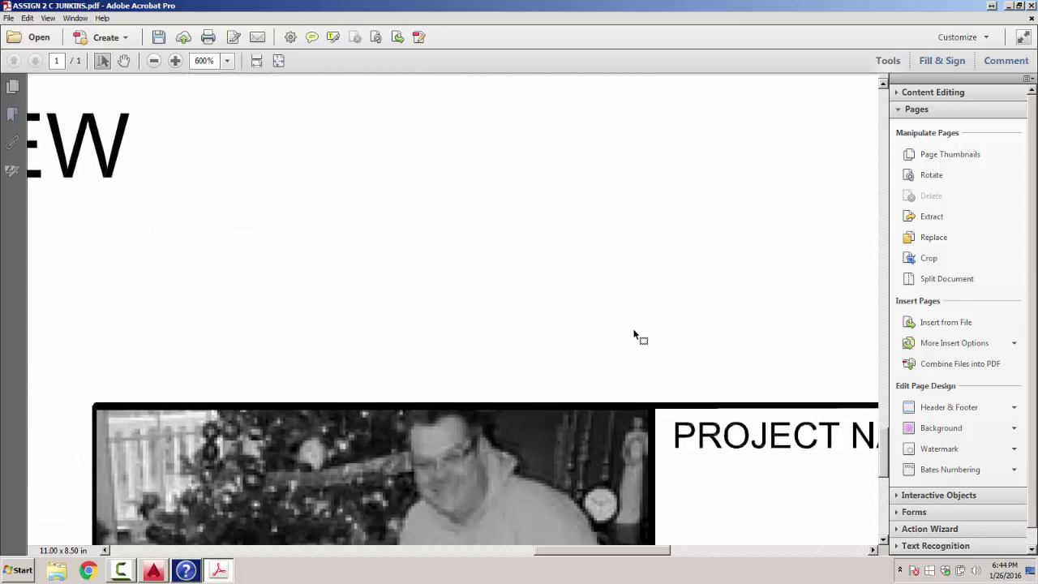
left_click(279, 60)
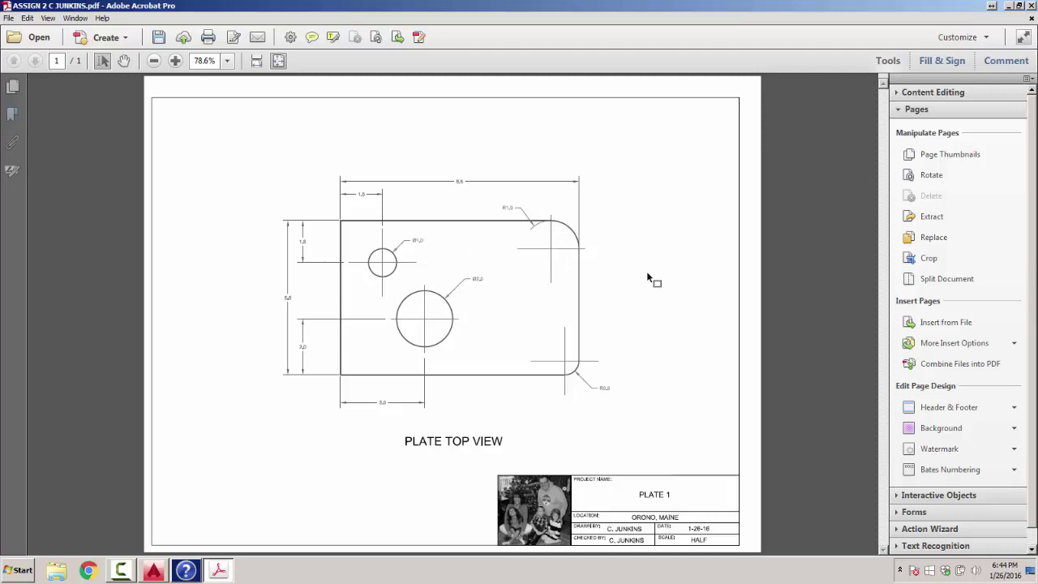
Step: Save the rotated ASSIGN 2 PDF and close Acrobat
left_click(9, 18)
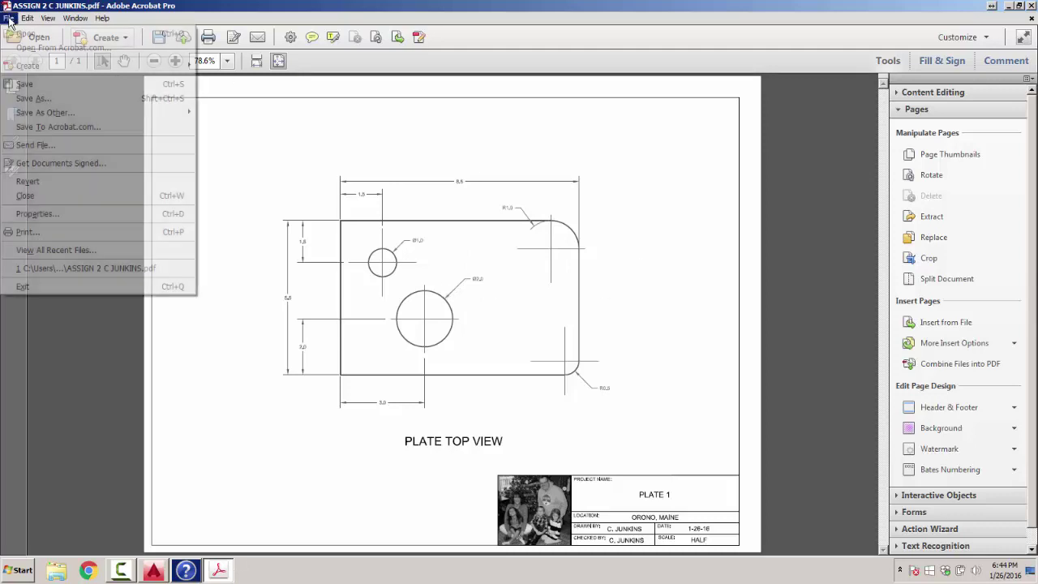
left_click(7, 86)
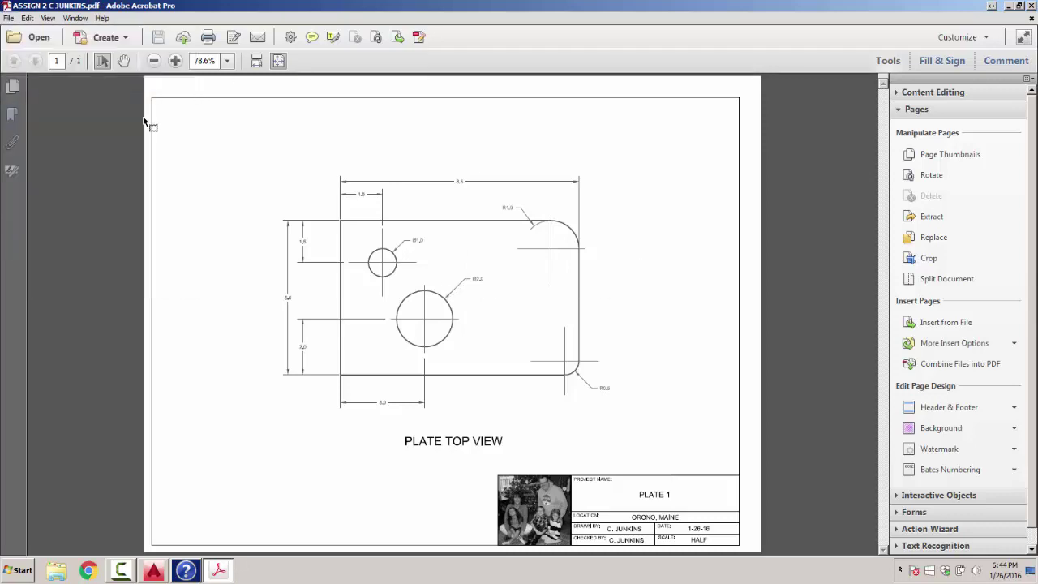
left_click(1031, 6)
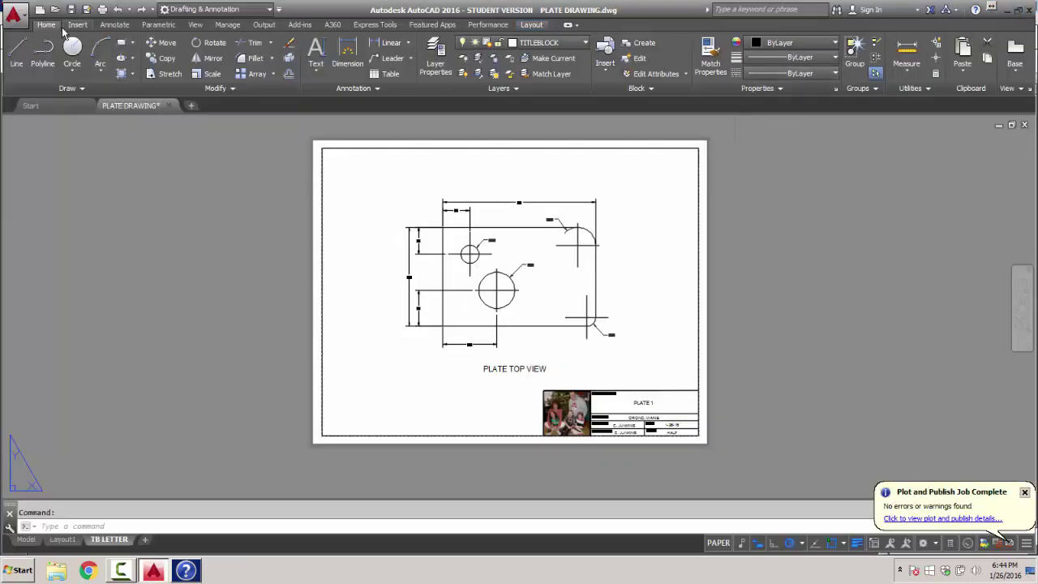
Step: Save PLATE DRAWING in AutoCAD, then close AutoCAD and the Windows Help and Support window
left_click(13, 15)
left_click(42, 139)
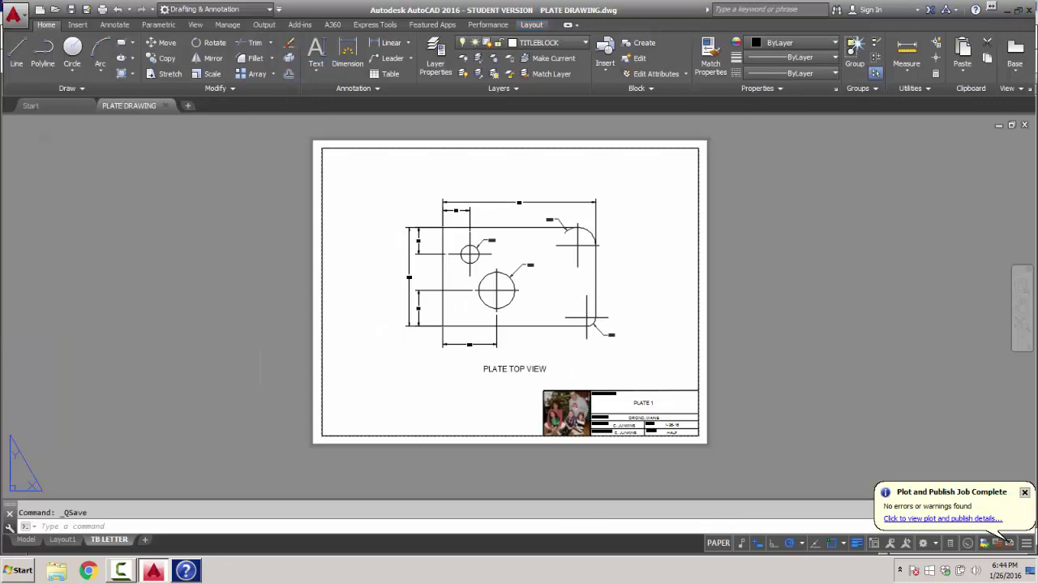
left_click(1029, 10)
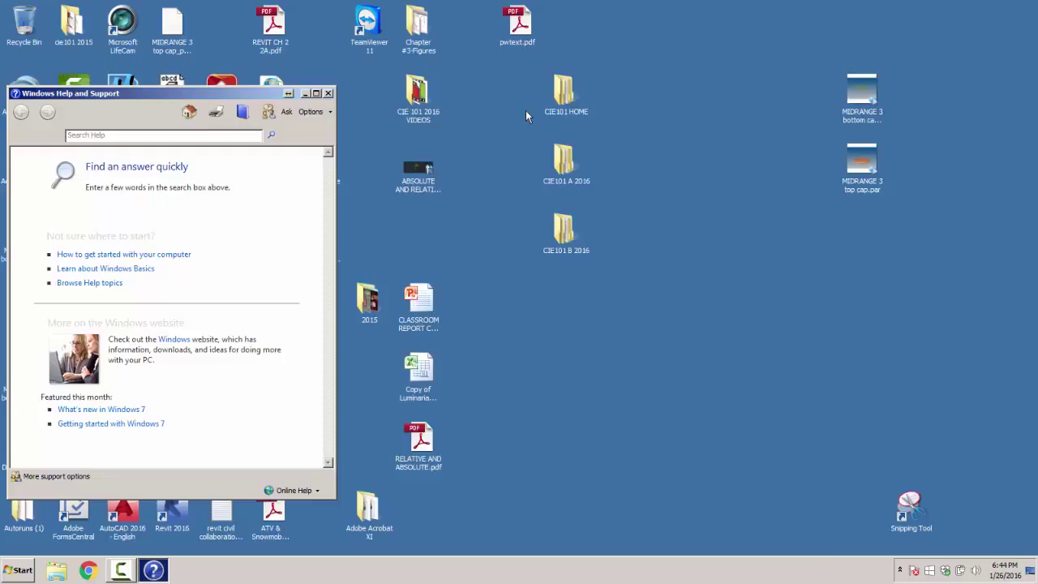
left_click(327, 94)
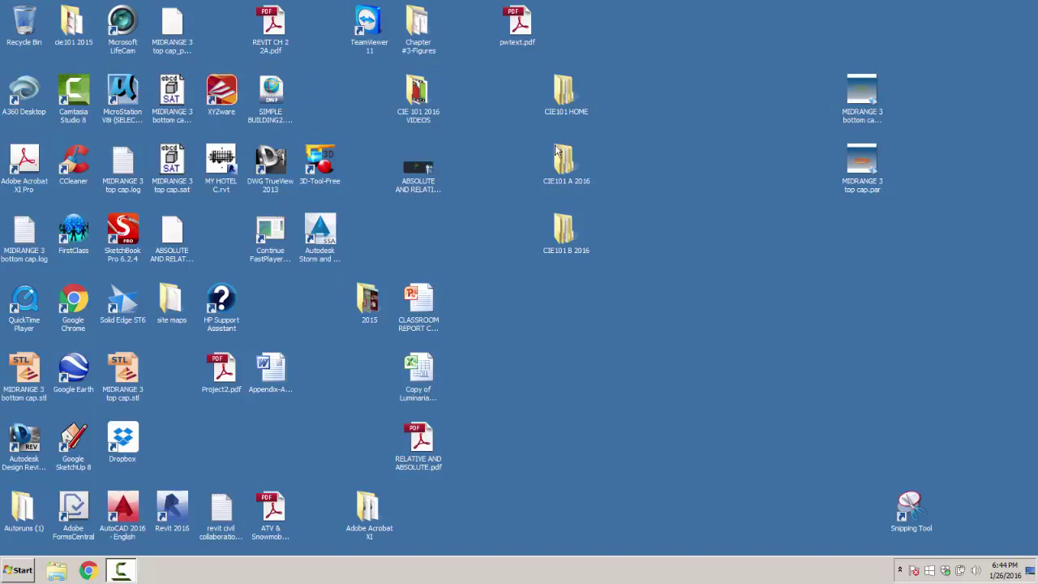
Step: Open the ASSIGN 2 PDF from the PDFS folder in CIE101 HOME to check its orientation, then close it and the folder
double_click(559, 112)
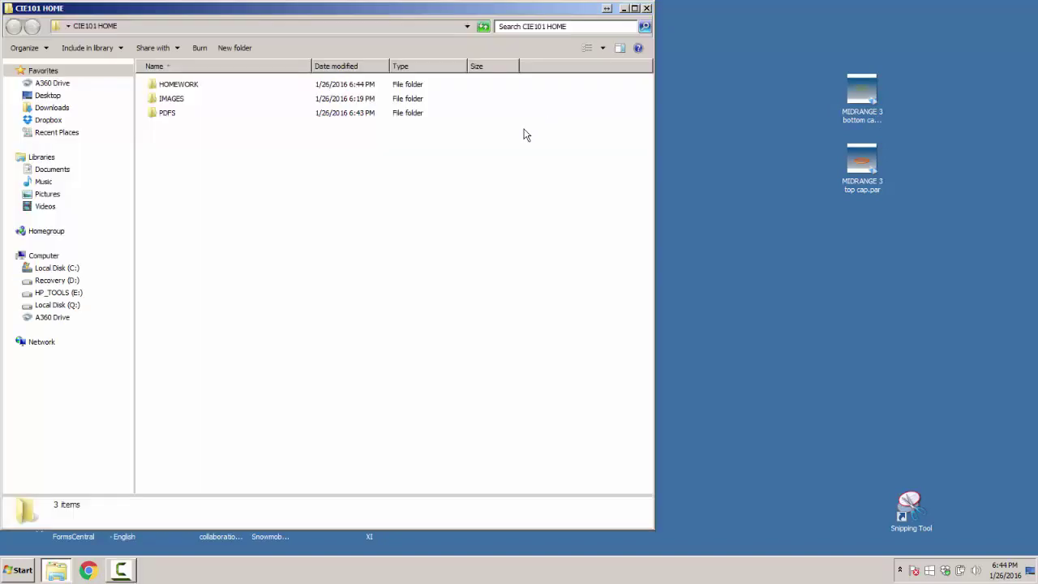
double_click(170, 113)
double_click(177, 86)
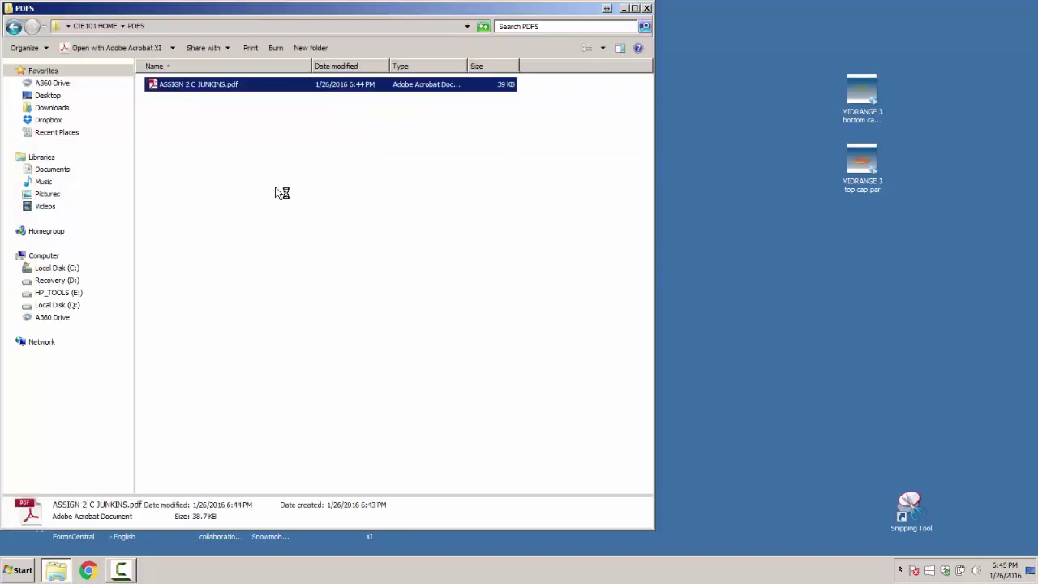
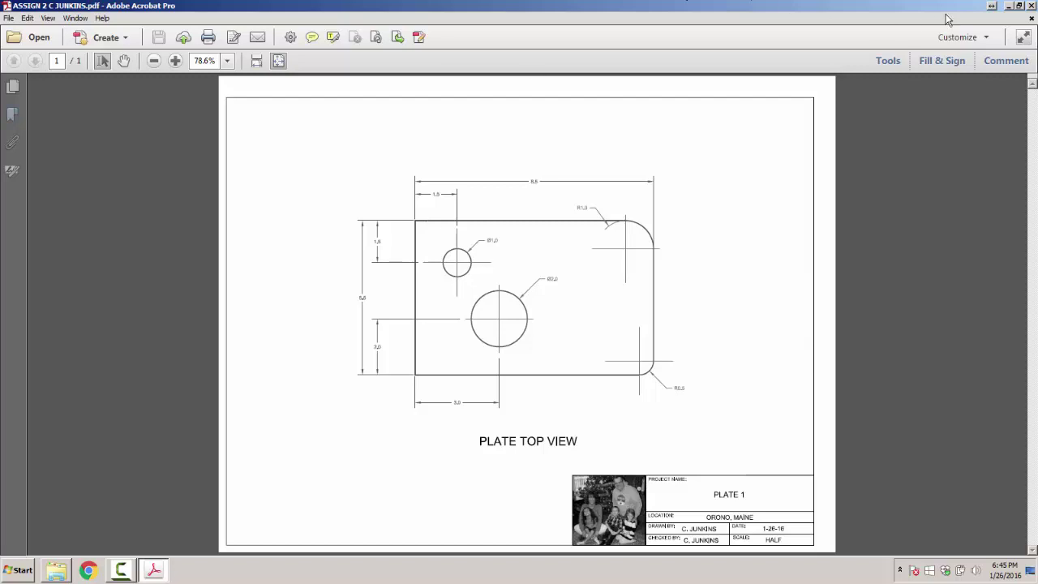
left_click(1031, 6)
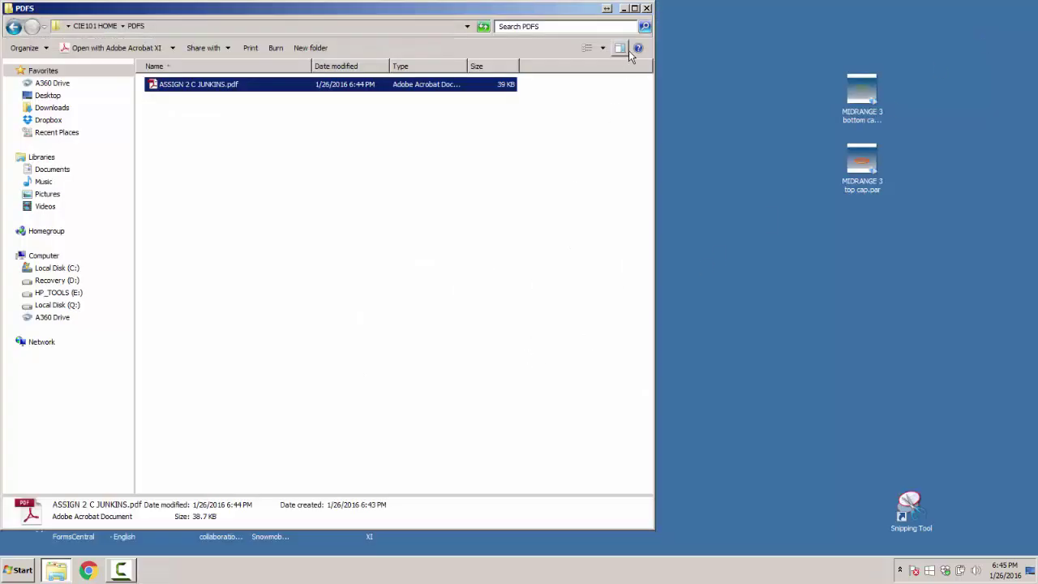
left_click(647, 8)
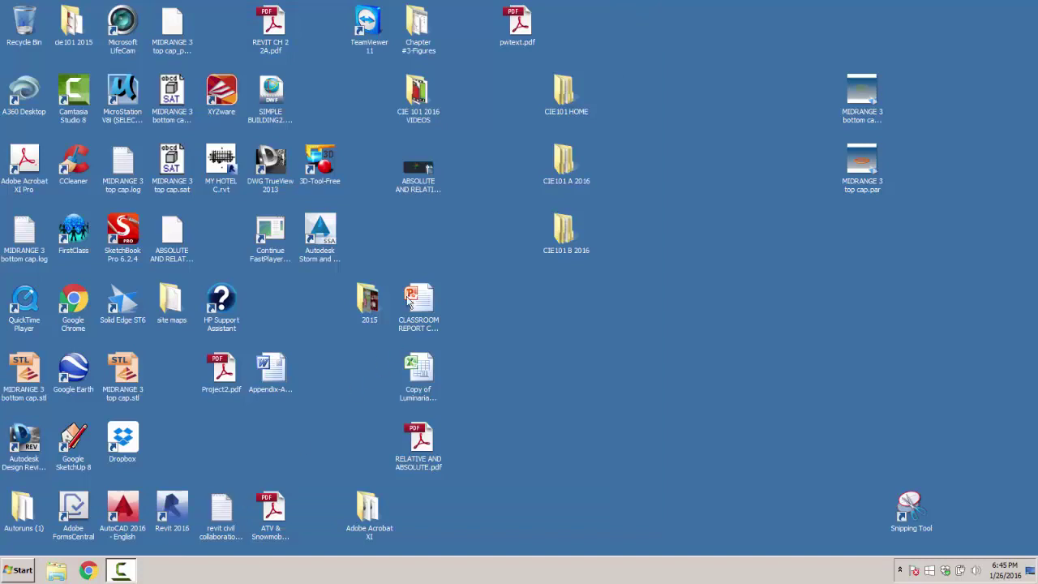
Step: Start AutoCAD 2016, open the recent TITLEBLOCK drawing and switch to Layout2
double_click(132, 518)
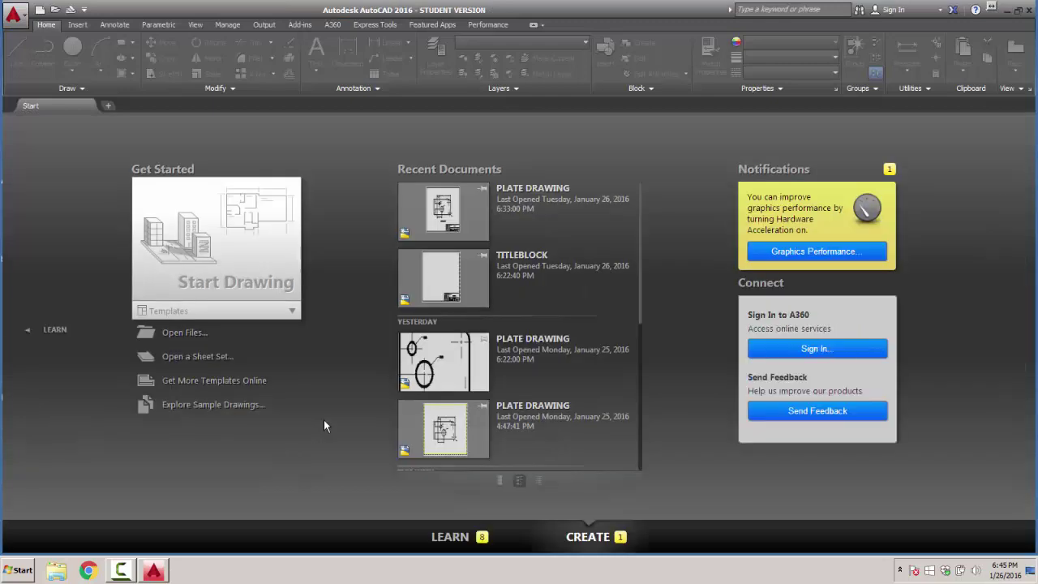
left_click(527, 268)
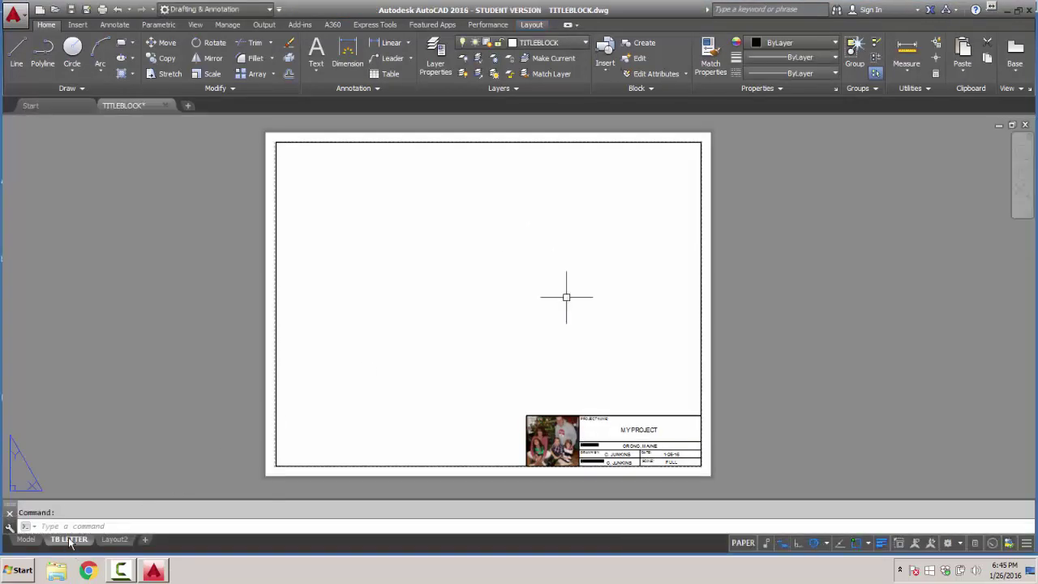
mouse_move(71, 540)
mouse_move(124, 541)
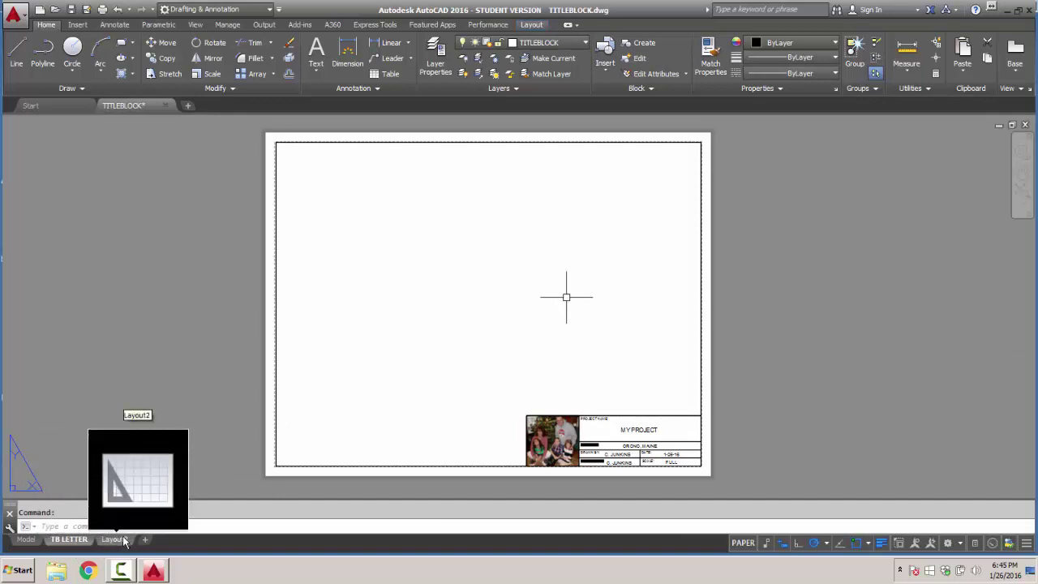
right_click(118, 541)
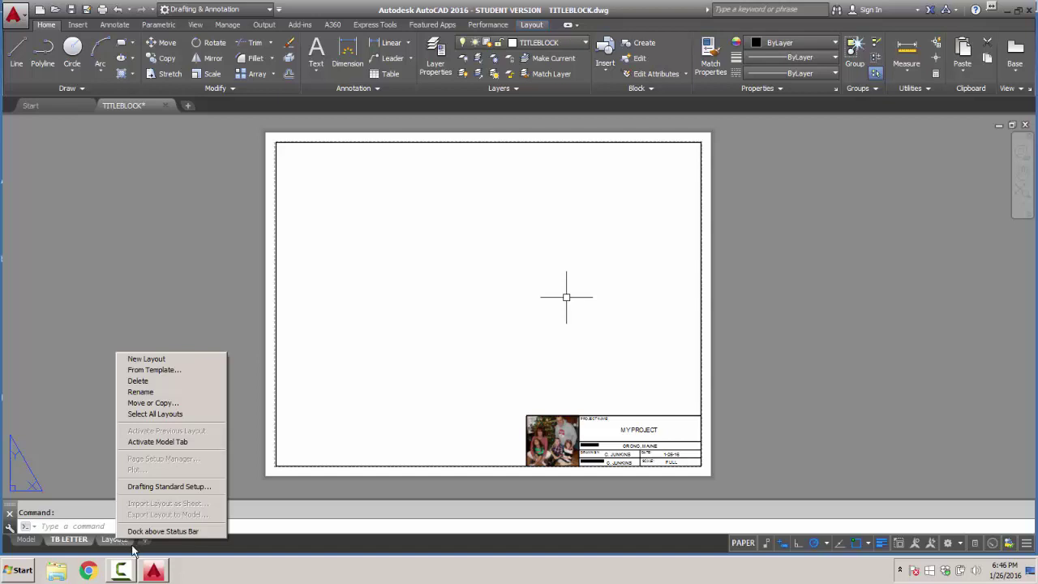
key("Escape")
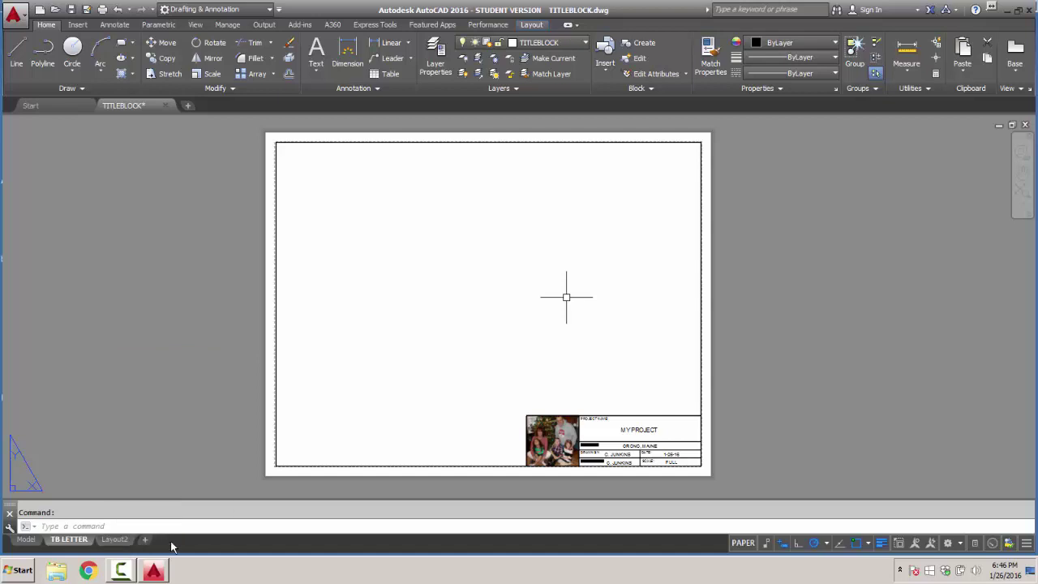
left_click(115, 539)
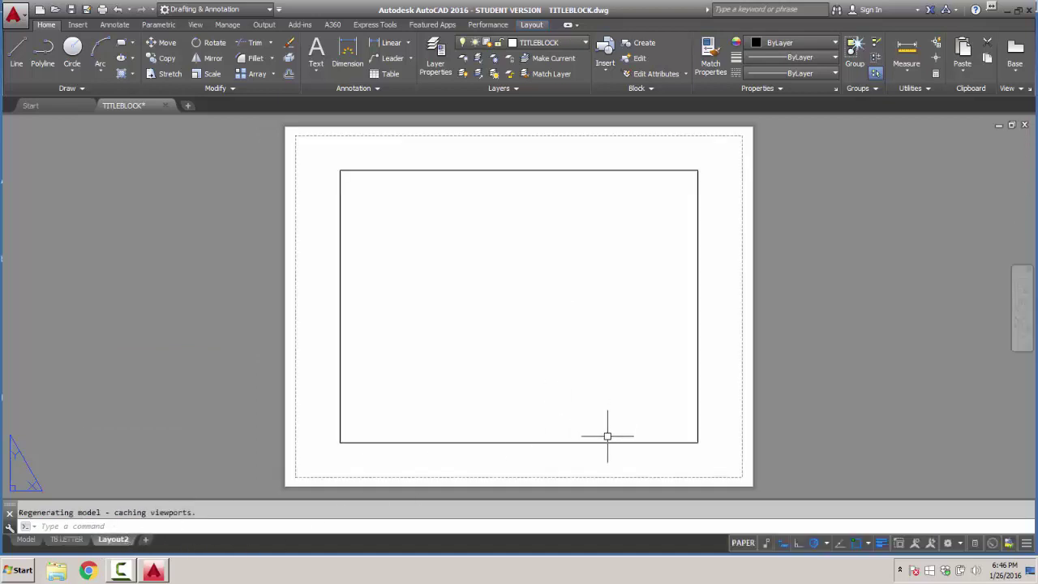
Step: Modify Layout2's page setup to ANSI B (11.00 x 17.00 Inches) paper and the Adobe PDF.pc3 plotter
right_click(120, 542)
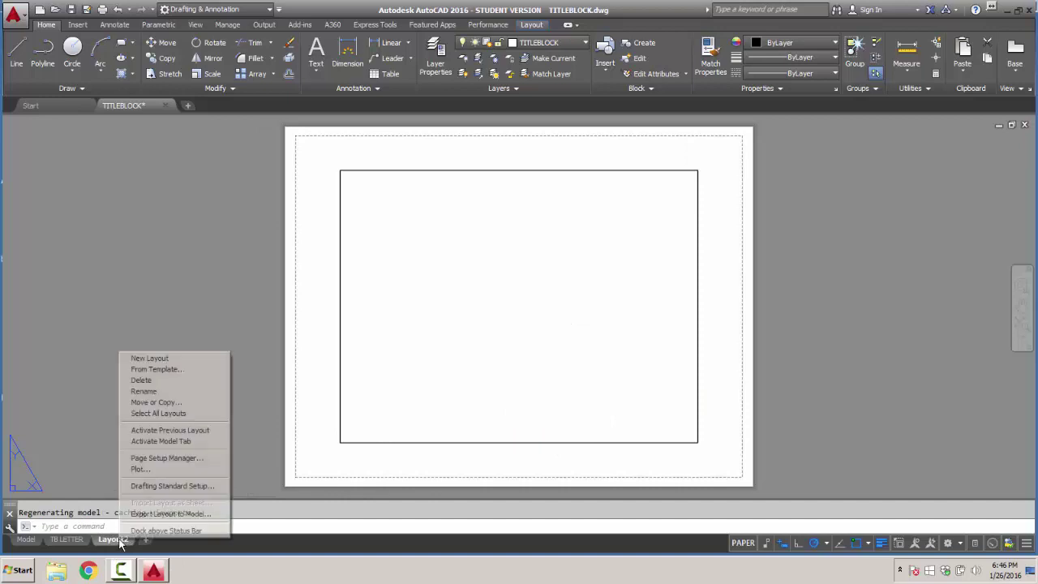
left_click(154, 459)
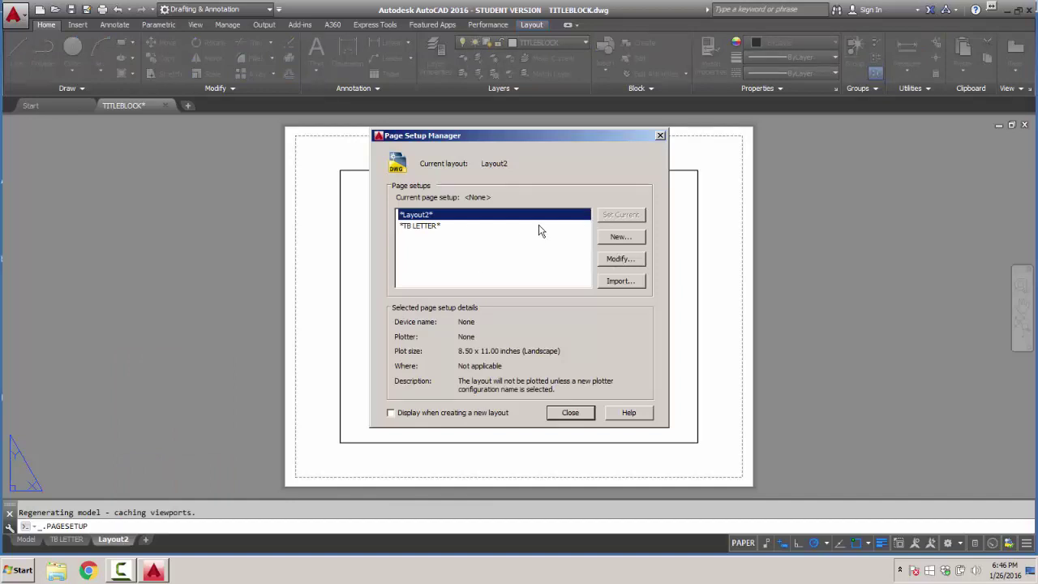
left_click(620, 260)
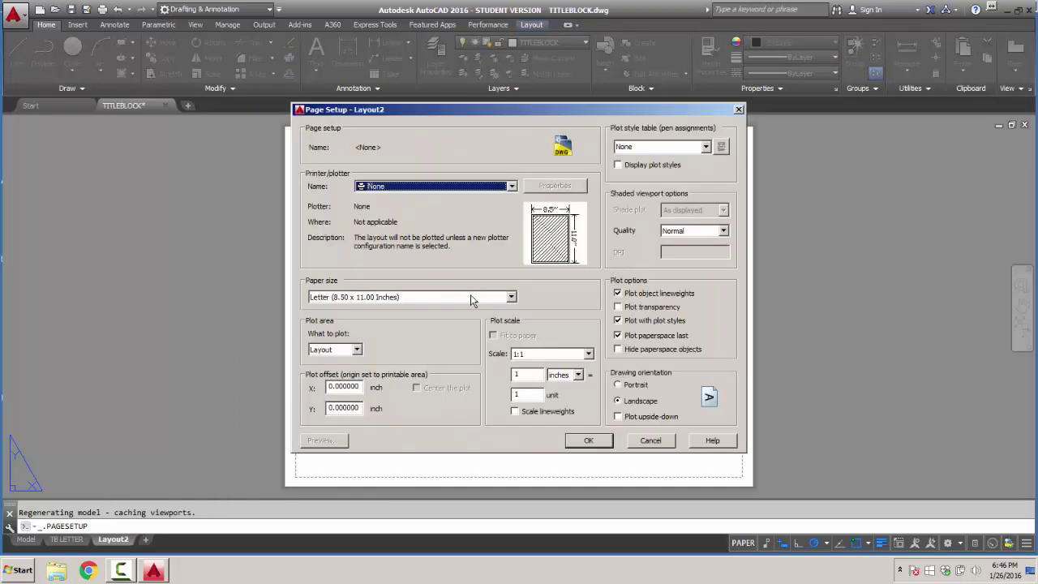
left_click(511, 298)
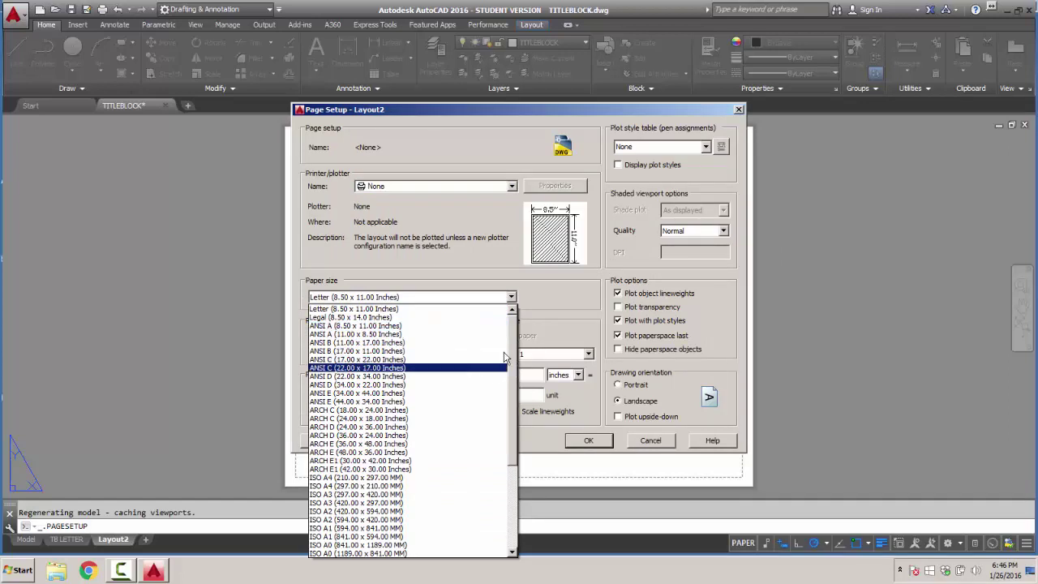
left_click(359, 344)
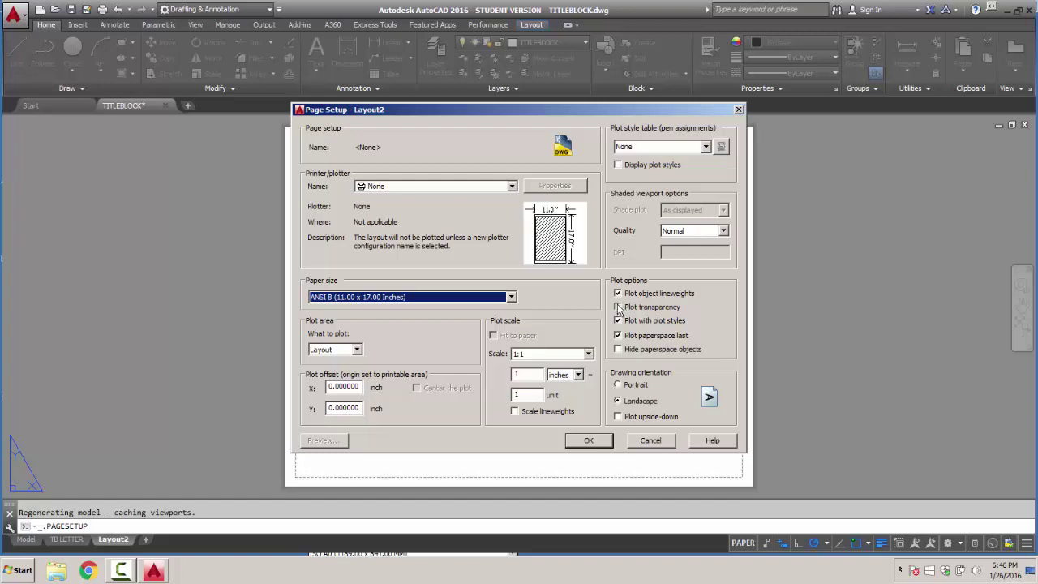
left_click(511, 187)
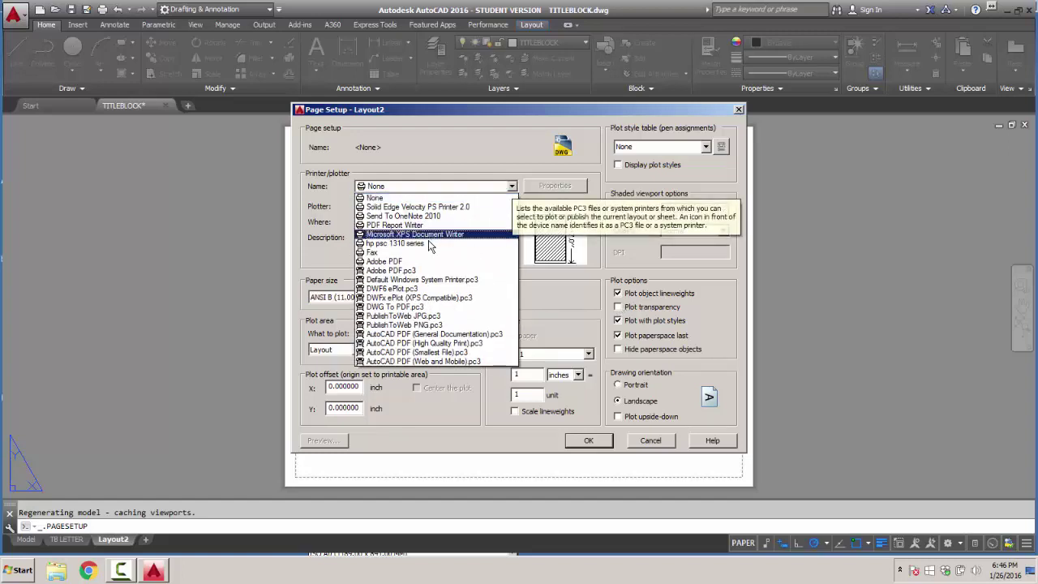
left_click(410, 270)
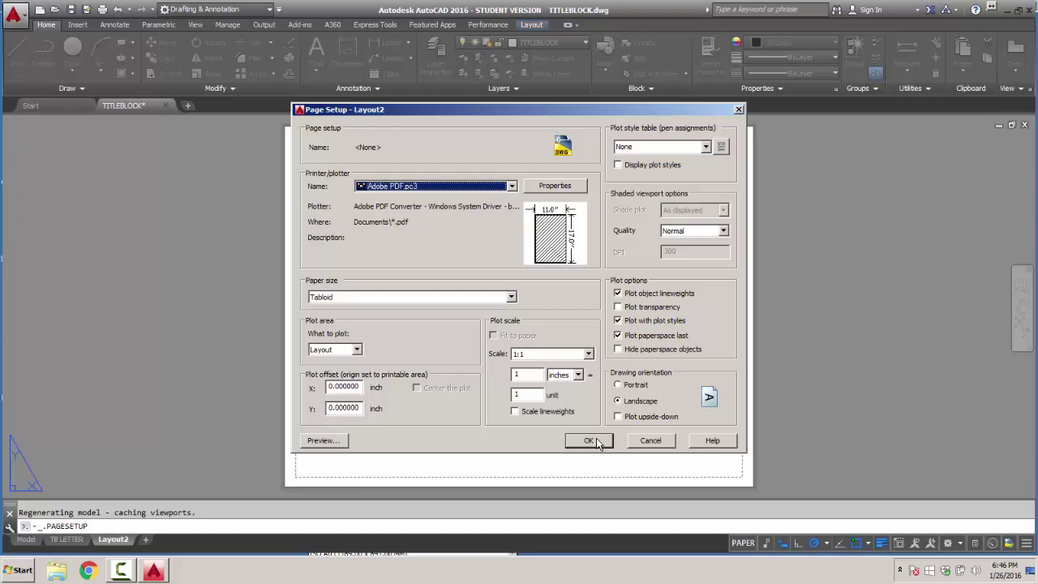
Step: Preview Layout2's plot, accept the modified page setup and close the Page Setup Manager
left_click(320, 441)
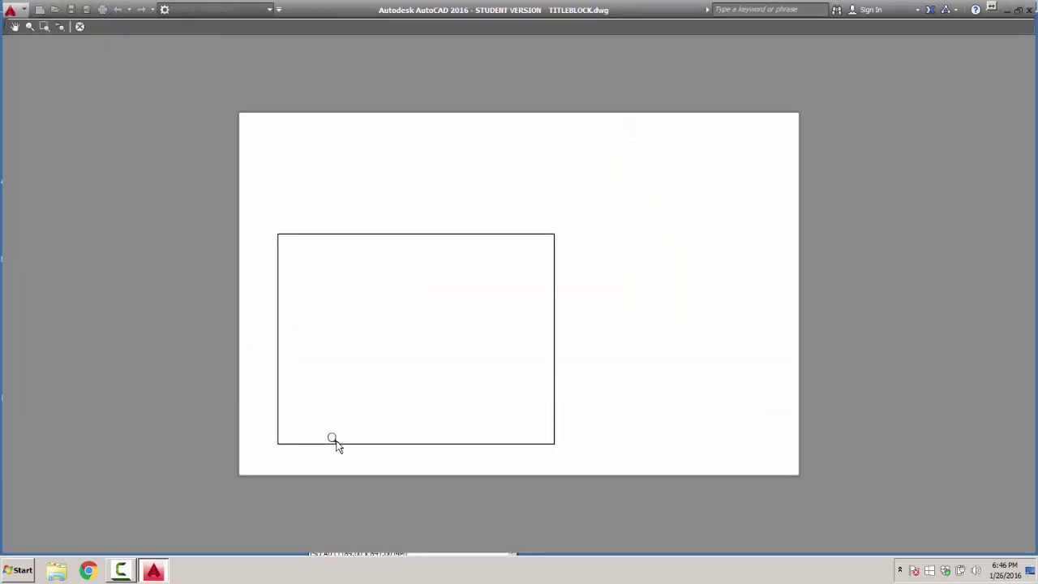
left_click(79, 25)
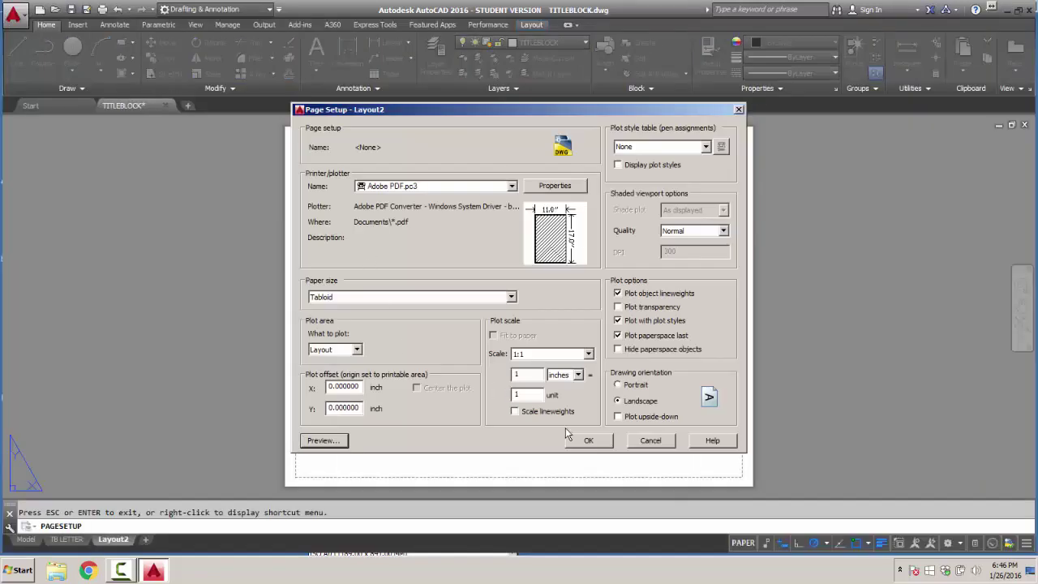
left_click(578, 440)
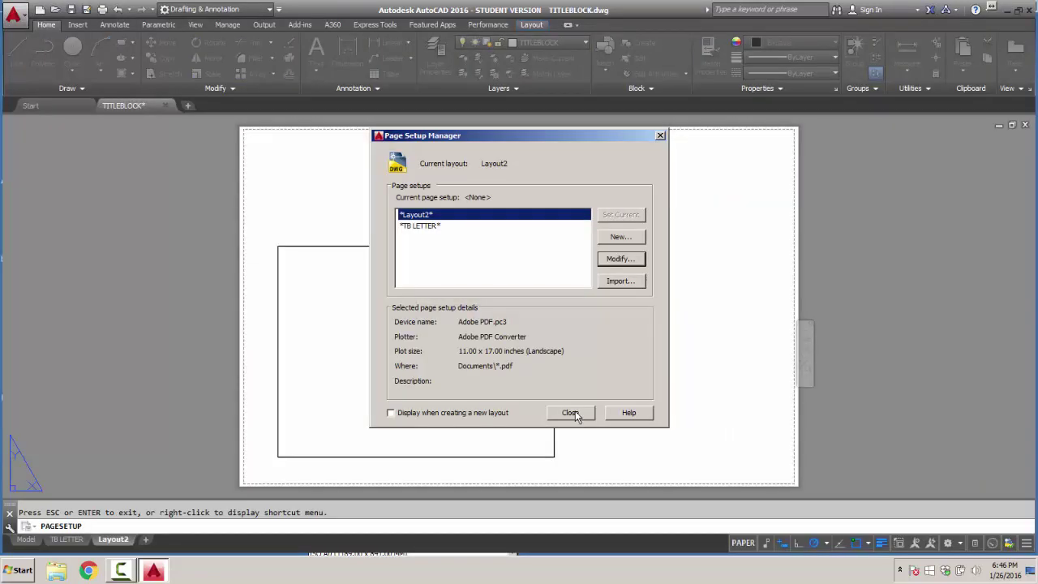
left_click(571, 412)
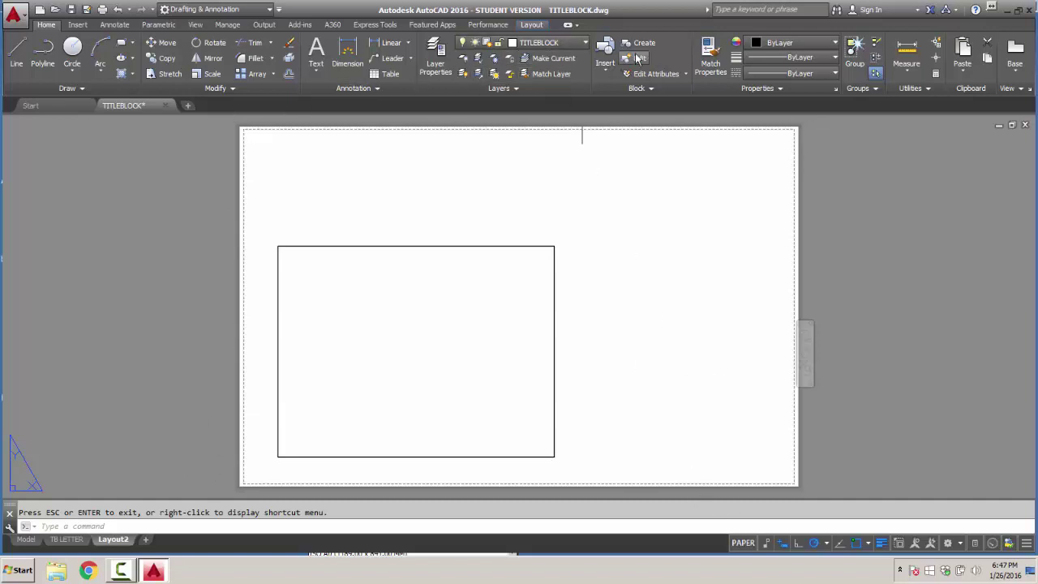
Step: Insert the MY TITLE BLOCK 1 block in the lower-right corner of Layout2's sheet and accept its default attribute values
left_click(605, 59)
left_click(634, 132)
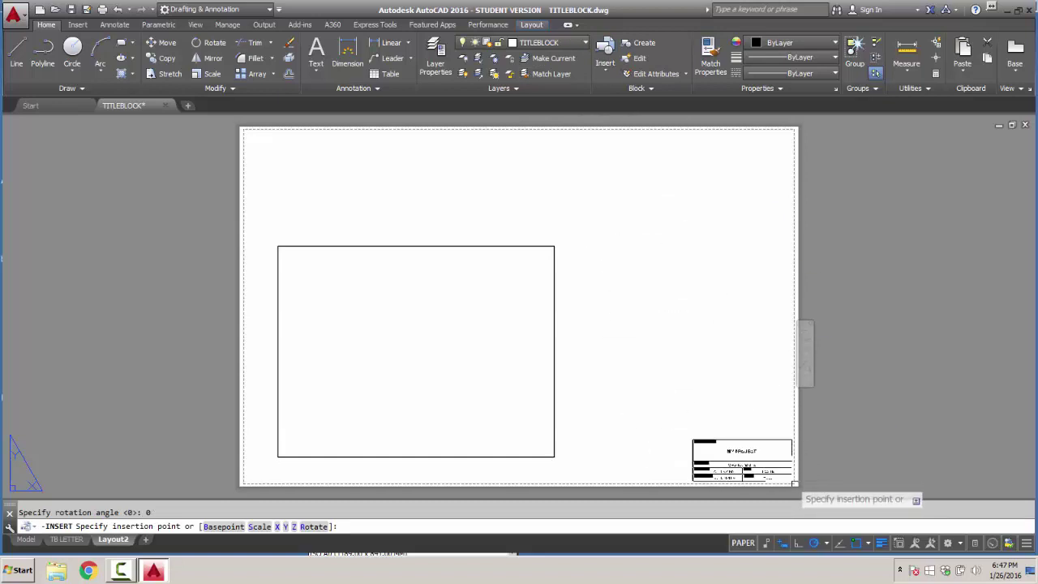
left_click(792, 482)
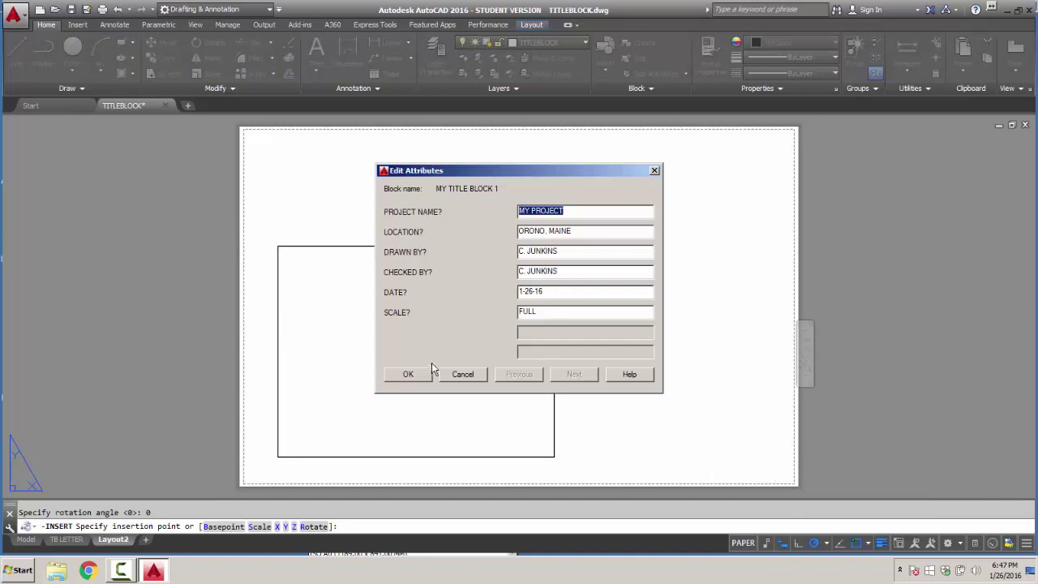
left_click(412, 373)
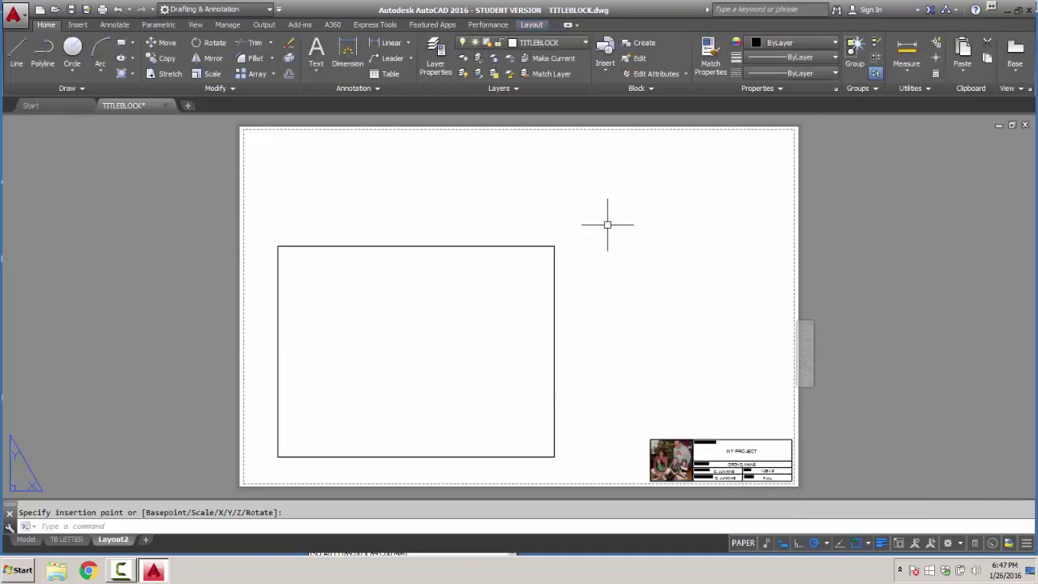
Step: Replace Layout2's rectangular viewport with a closed polygonal viewport that follows the sheet margins and steps around the title block
left_click(539, 245)
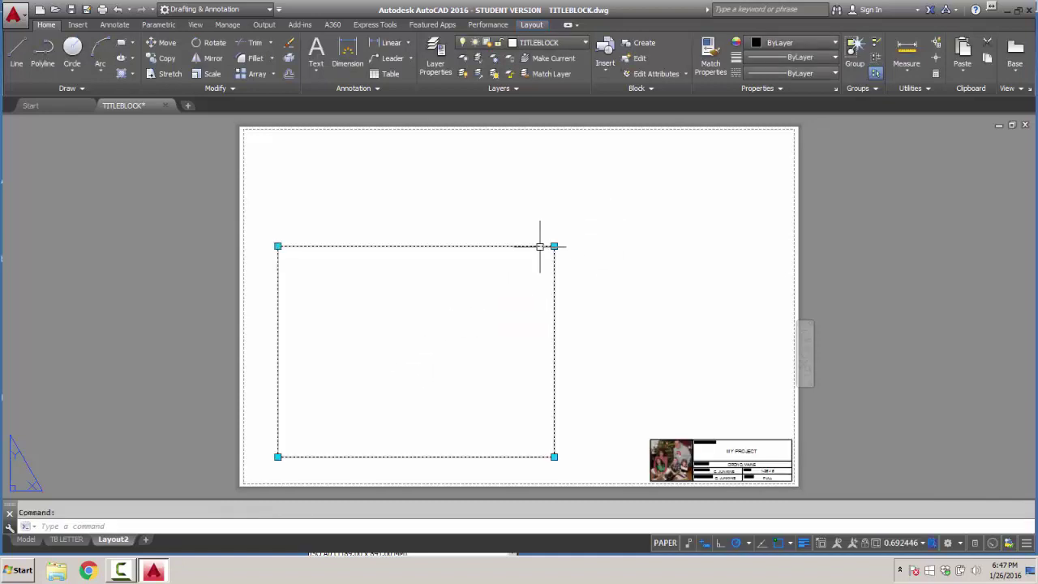
key("Delete")
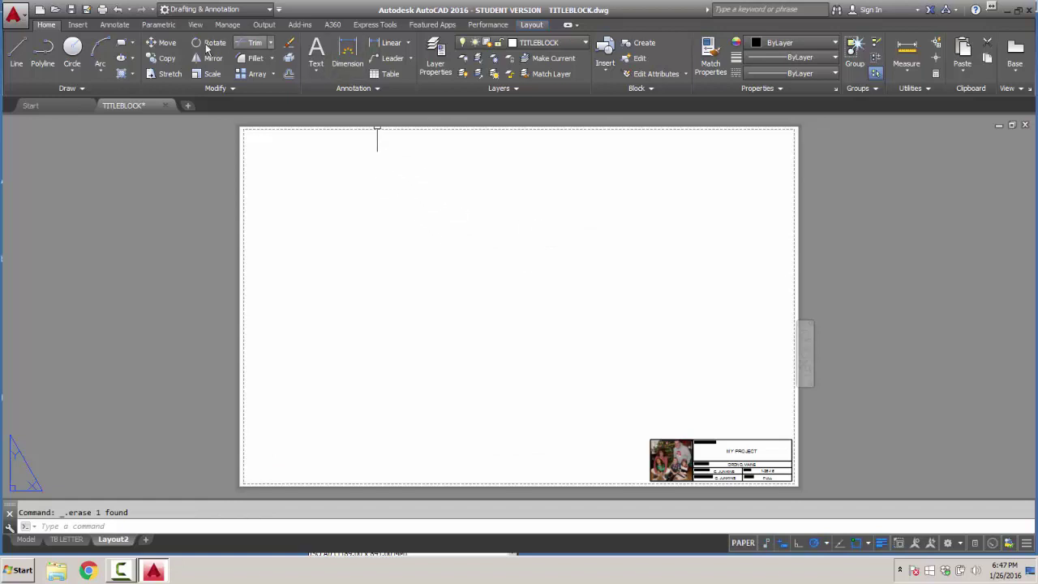
left_click(532, 26)
left_click(89, 73)
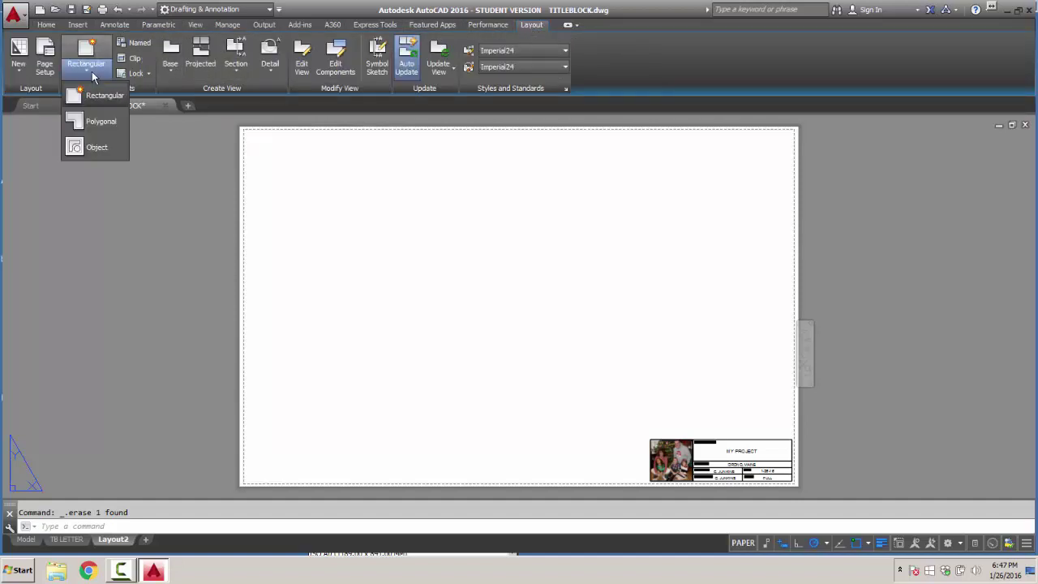
left_click(99, 122)
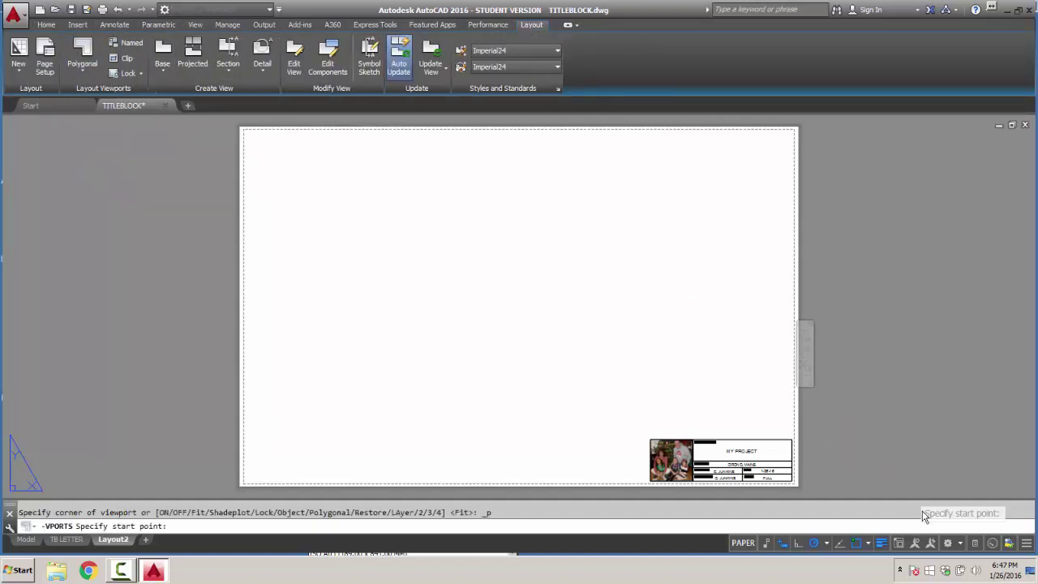
left_click(791, 434)
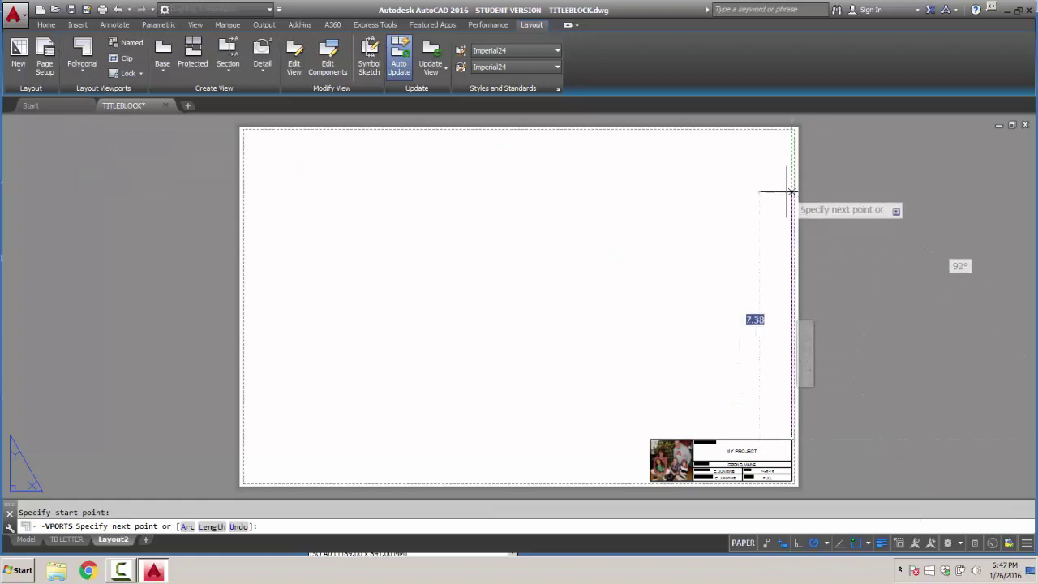
left_click(791, 132)
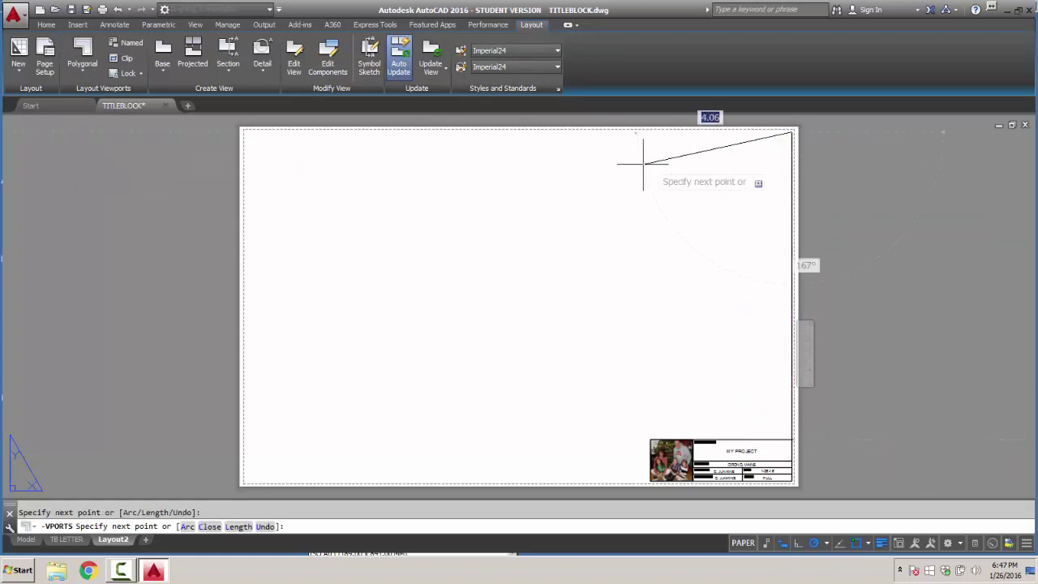
left_click(248, 133)
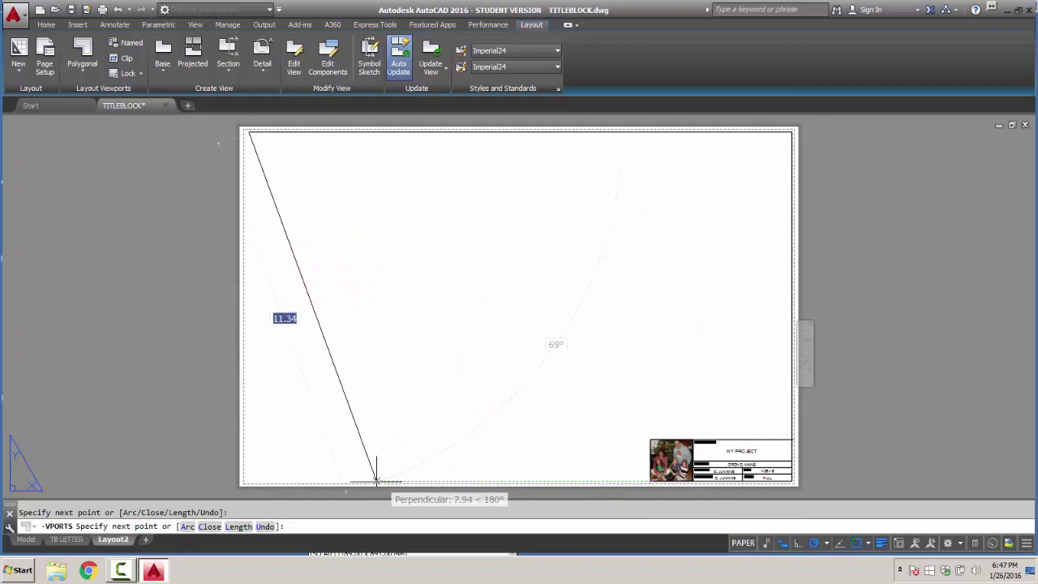
left_click(250, 480)
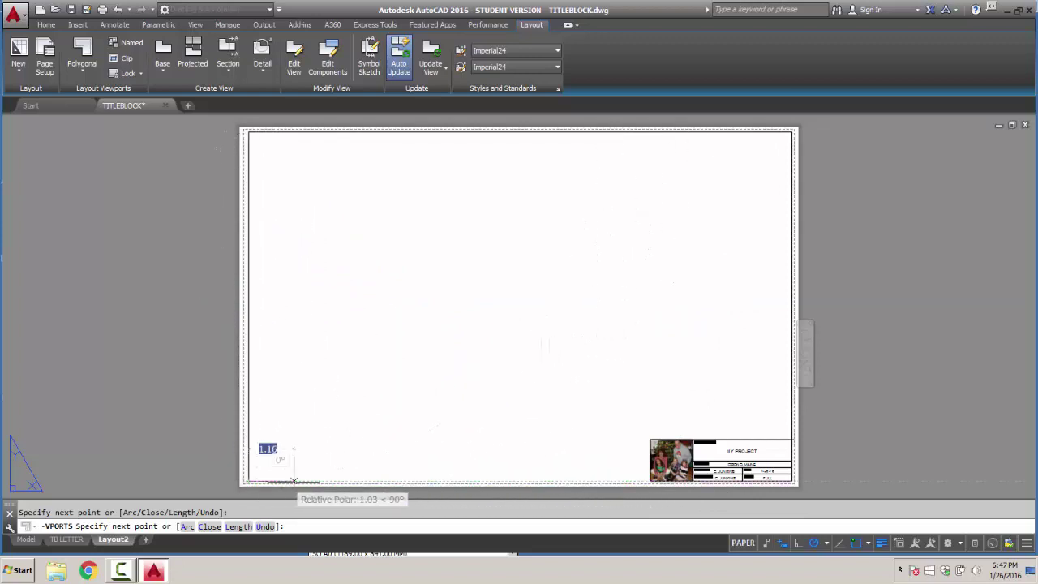
left_click(648, 482)
left_click(650, 439)
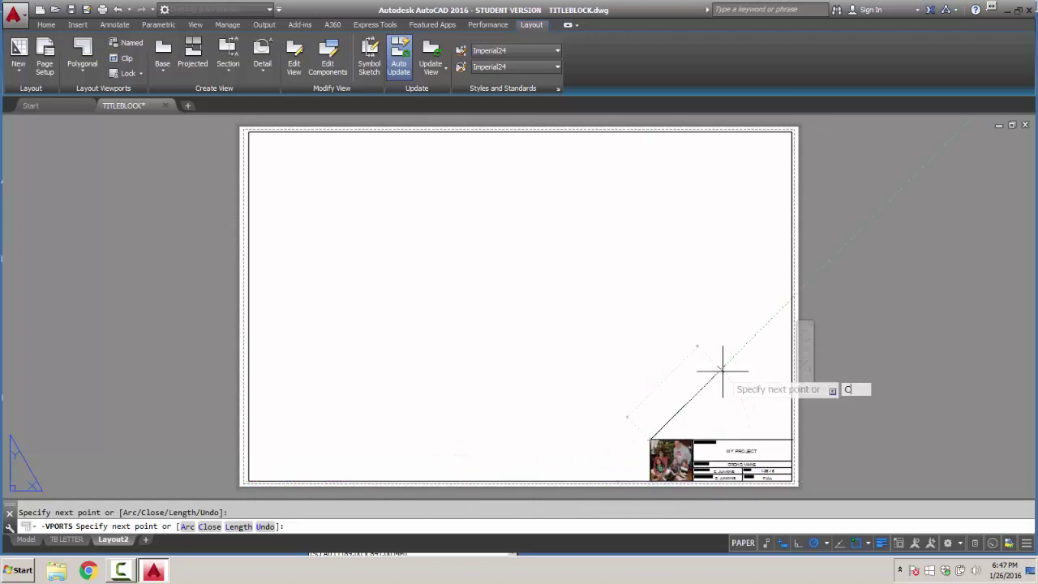
key("Return")
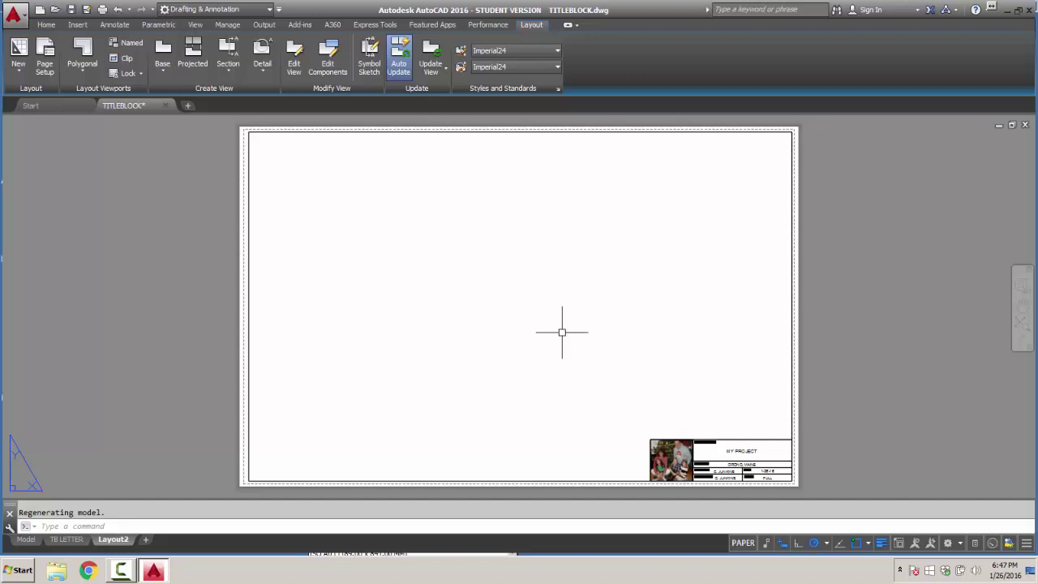
Step: Activate model space inside the new viewport, zoom to the extents and return to paper space
left_click(741, 546)
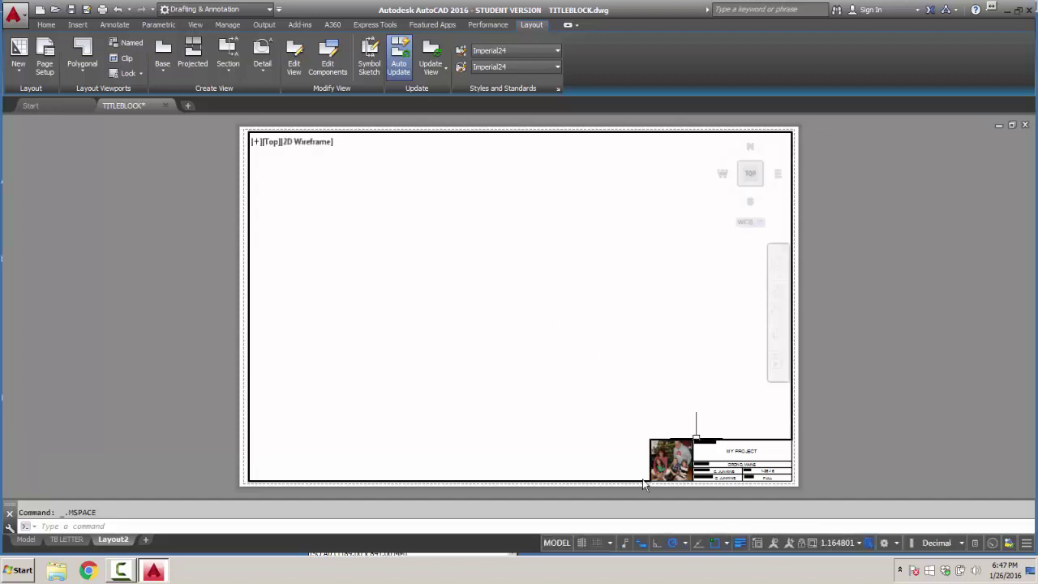
middle_click(500, 319)
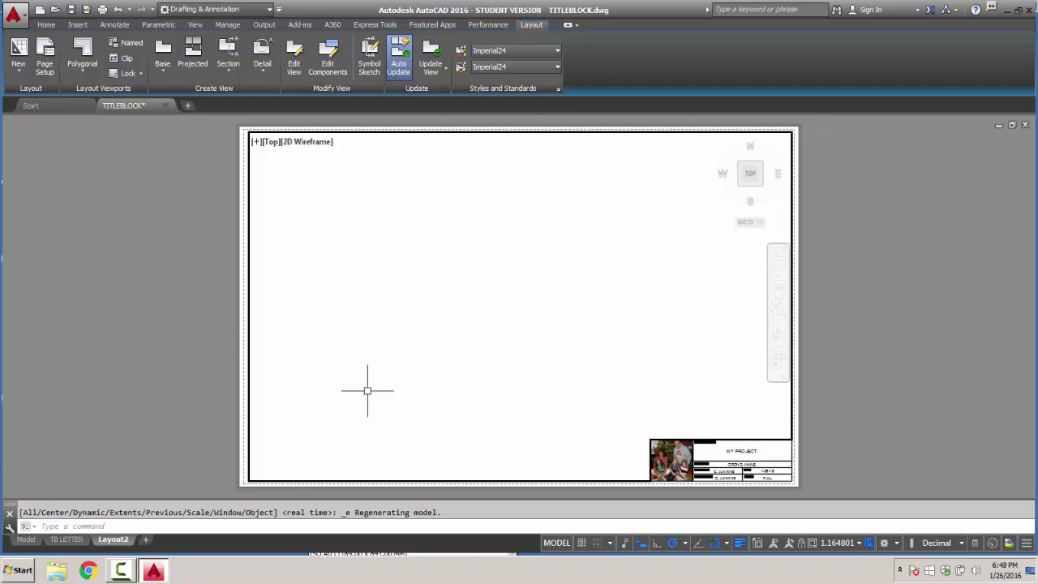
left_click(555, 542)
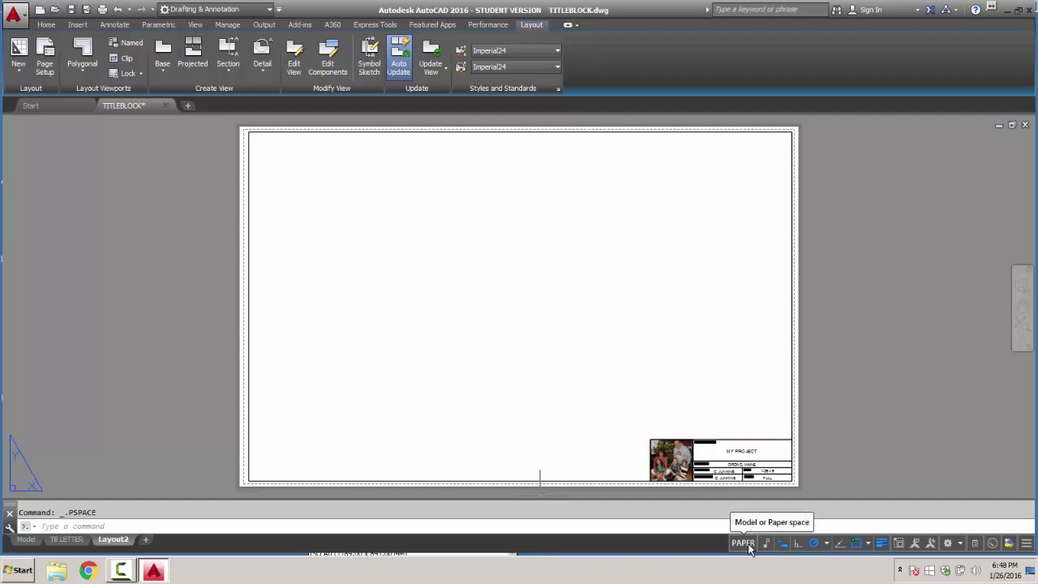
Step: Rename Layout2 as TB 11X17
right_click(109, 540)
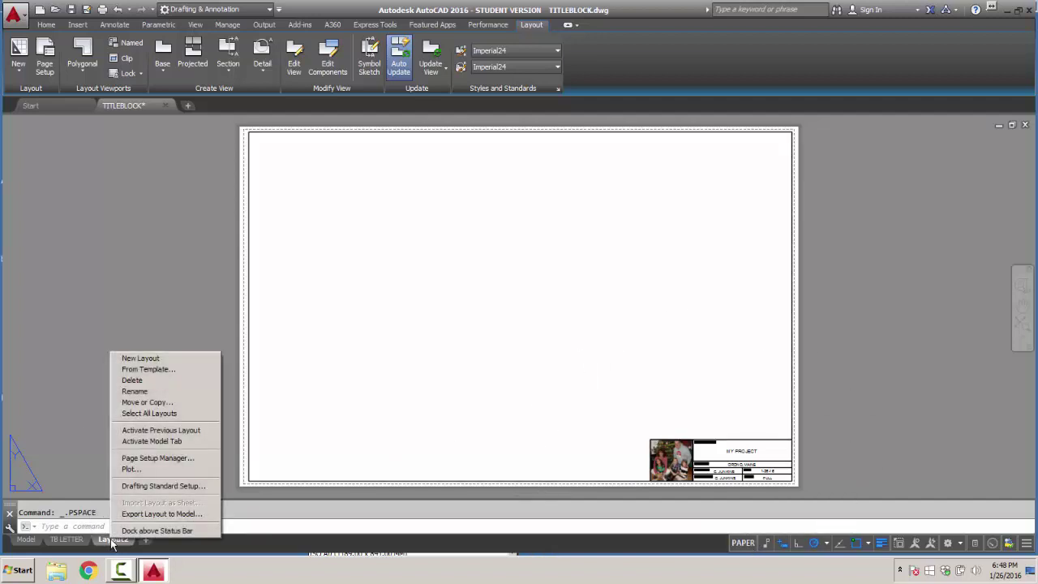
left_click(134, 391)
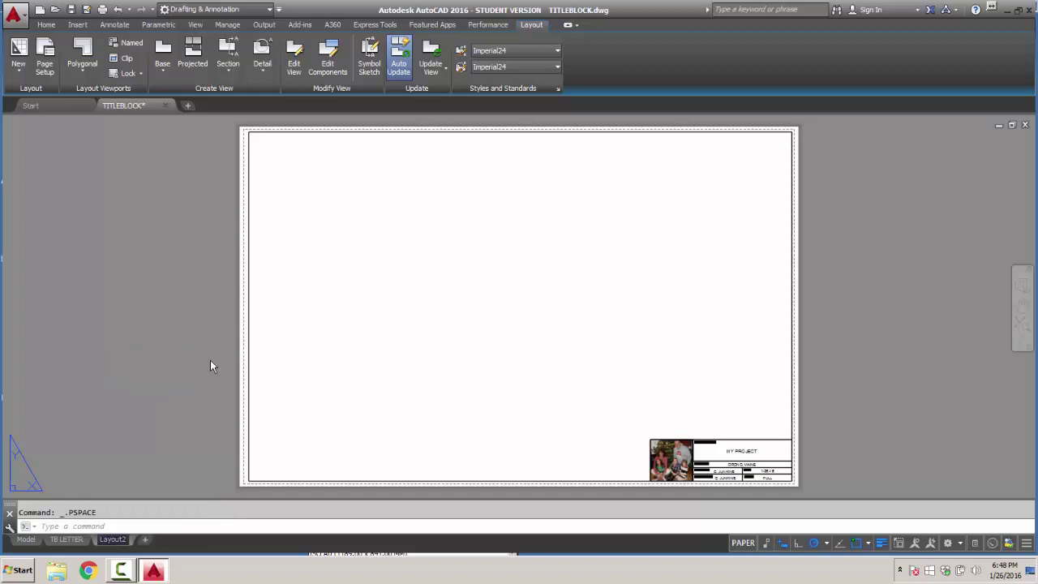
type("TB 11X11")
key("BackSpace")
type("7")
left_click(181, 355)
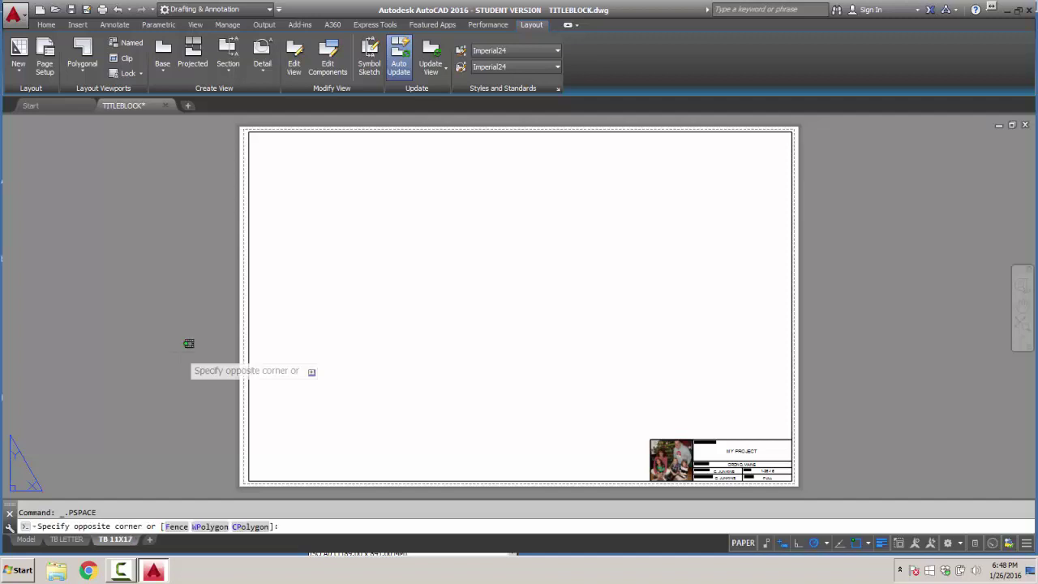
key("Escape")
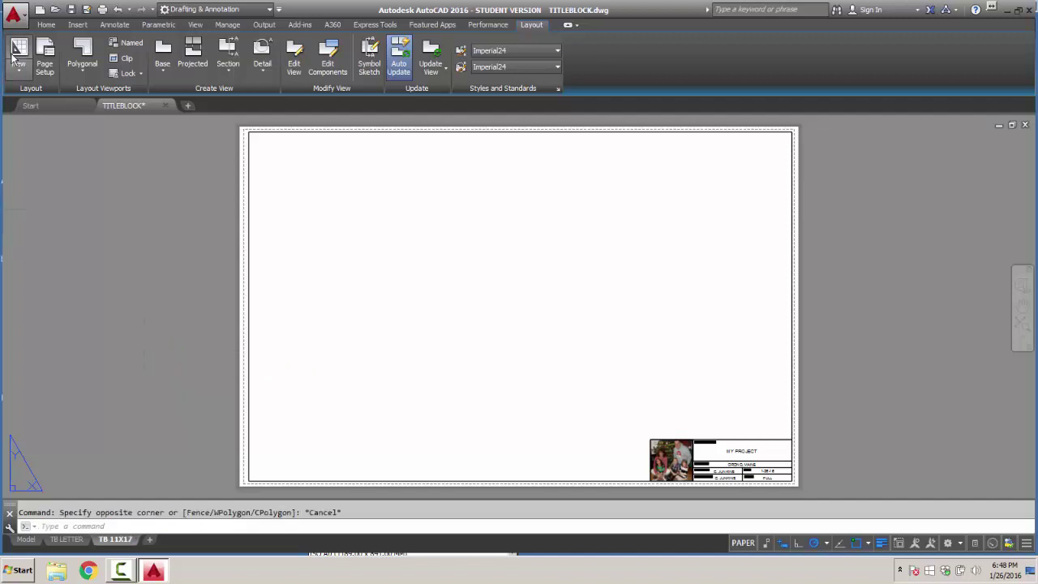
Step: Save the TITLEBLOCK drawing and close it
left_click(13, 14)
left_click(41, 139)
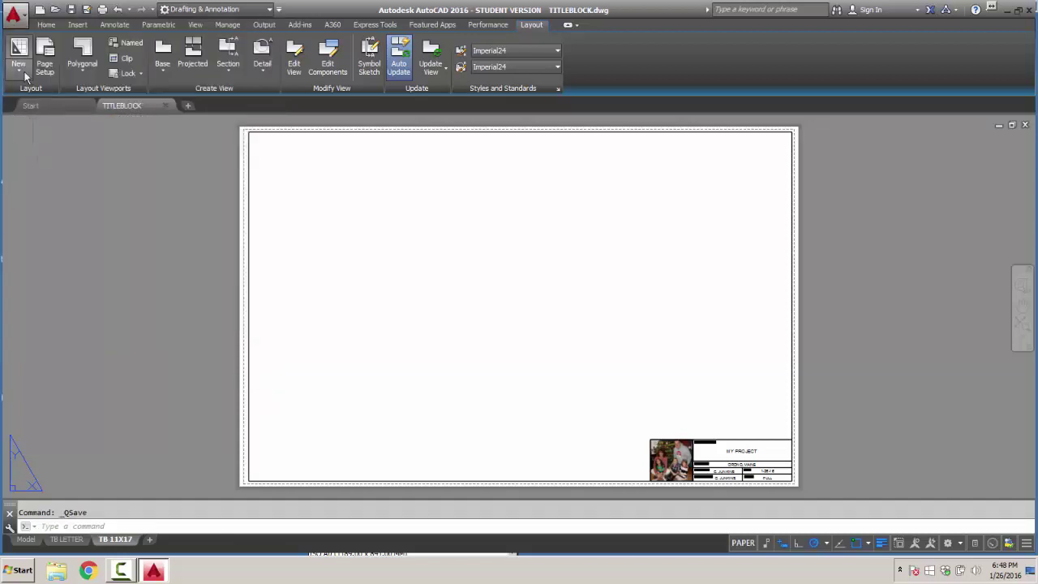
left_click(13, 14)
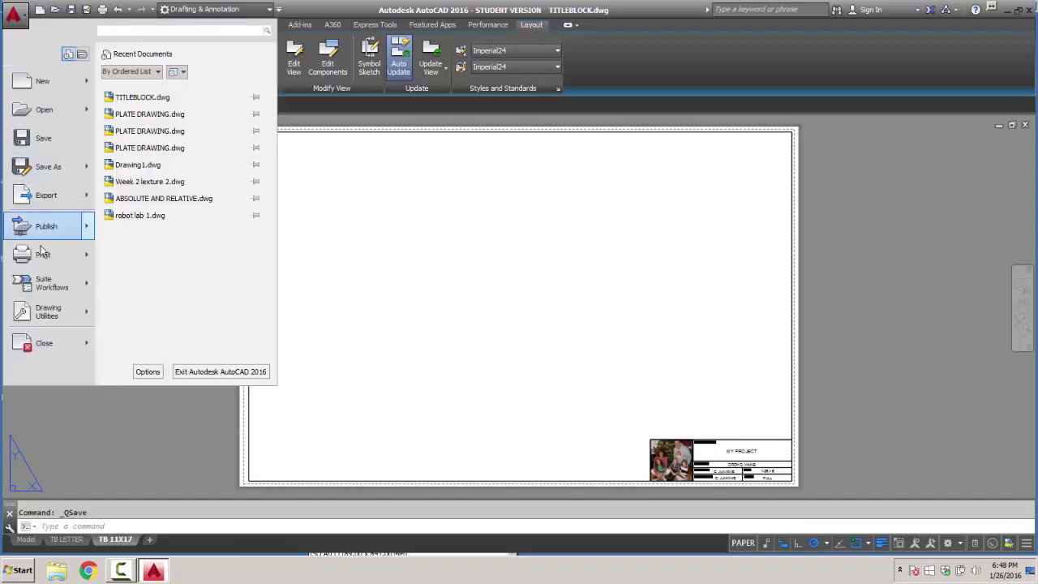
left_click(41, 343)
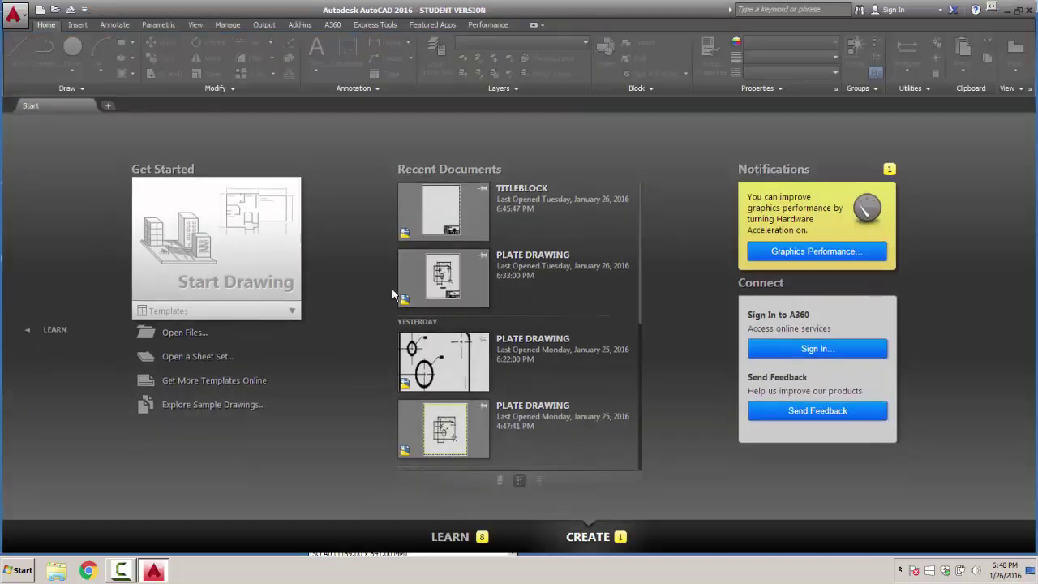
Step: Open the most recent PLATE DRAWING and import the TB 11X17 layout from TITLEBLOCK.dwg in the HOMEWORK folder
left_click(520, 261)
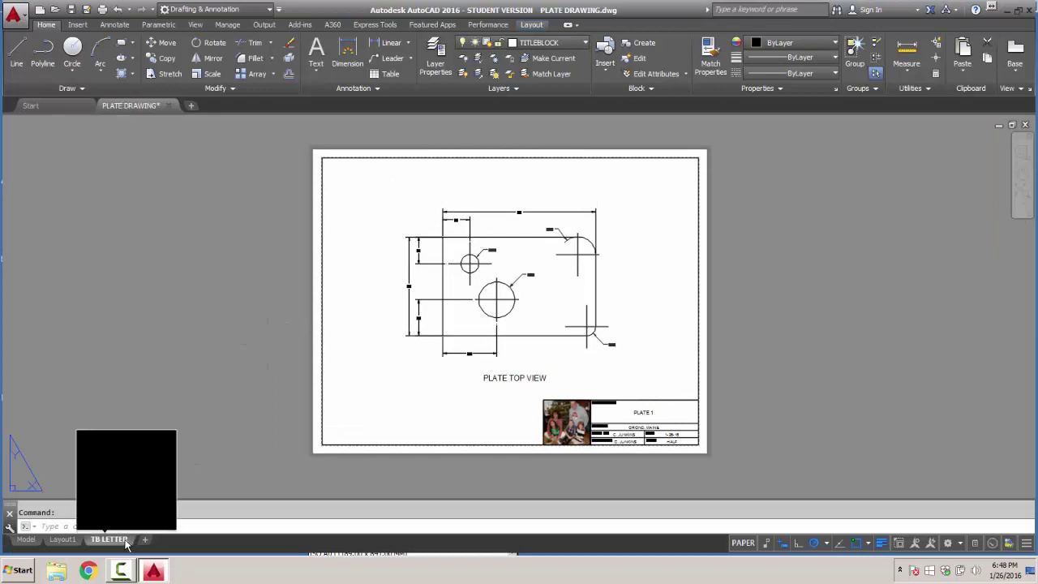
right_click(129, 543)
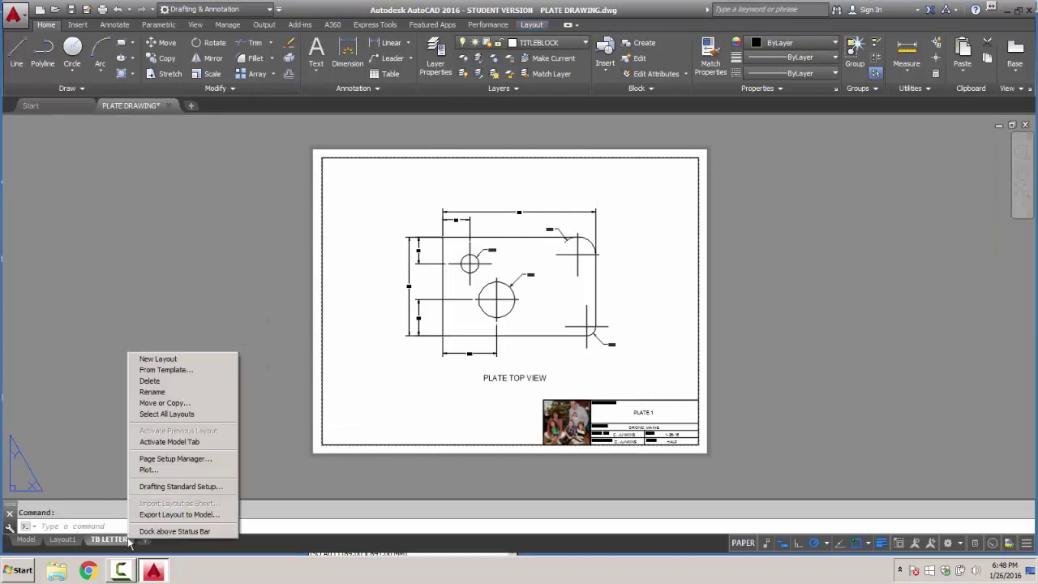
left_click(160, 371)
double_click(428, 180)
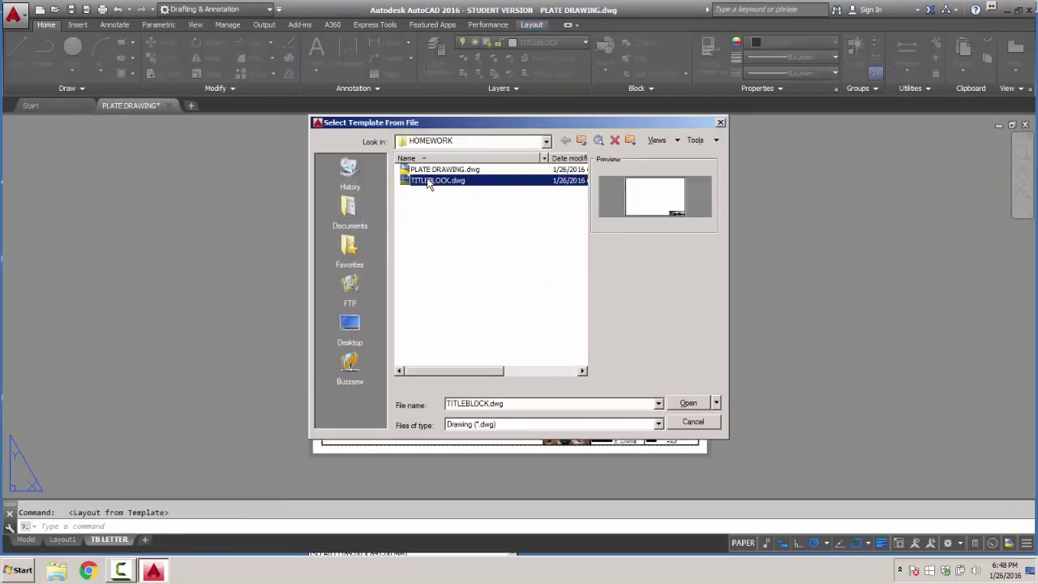
left_click(458, 260)
left_click(458, 249)
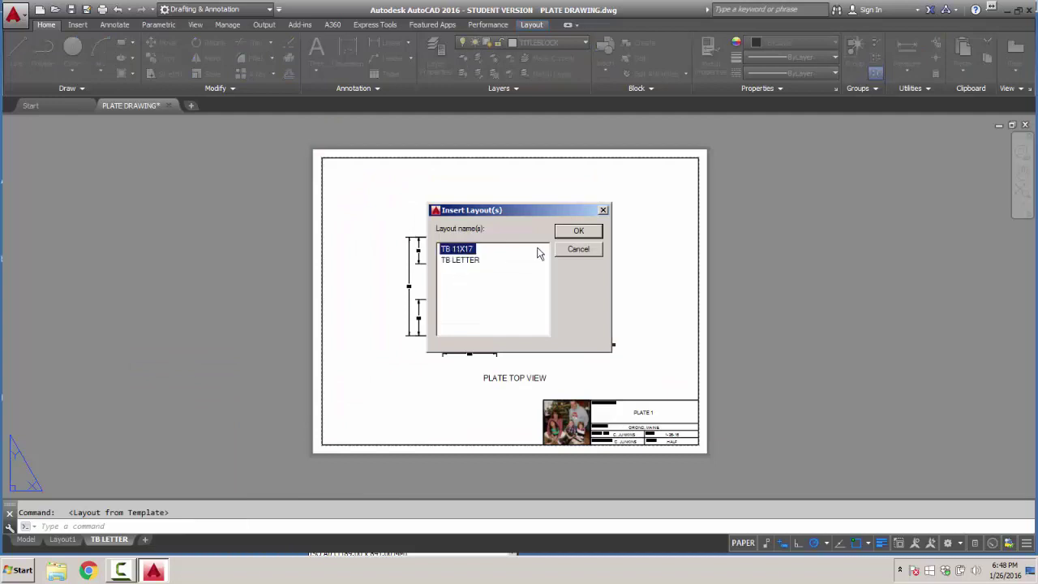
left_click(578, 231)
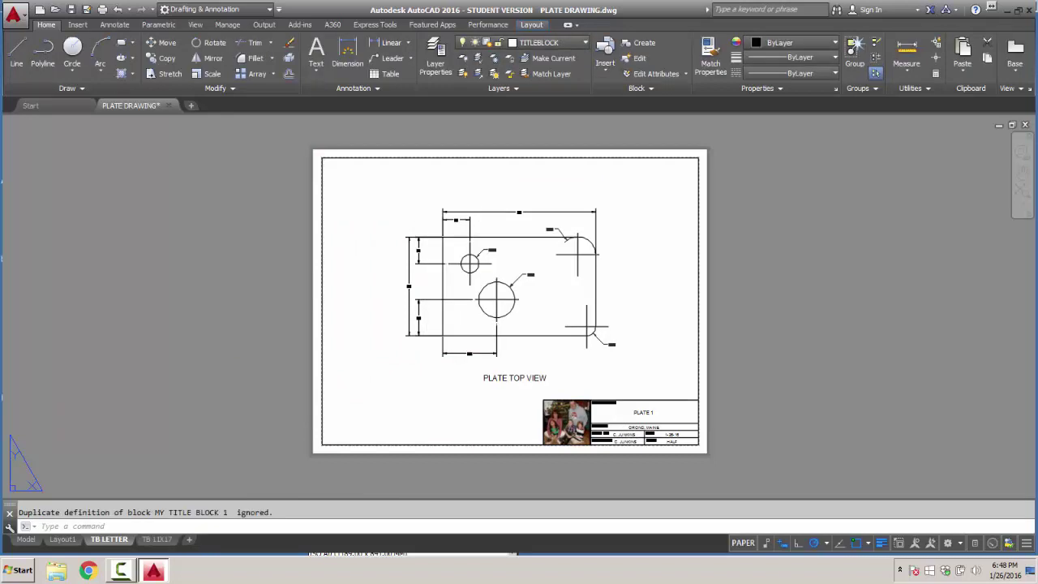
Step: Switch to the TB 11X17 layout, set its viewport scale to 1:1 and center the plate in the viewport
left_click(157, 540)
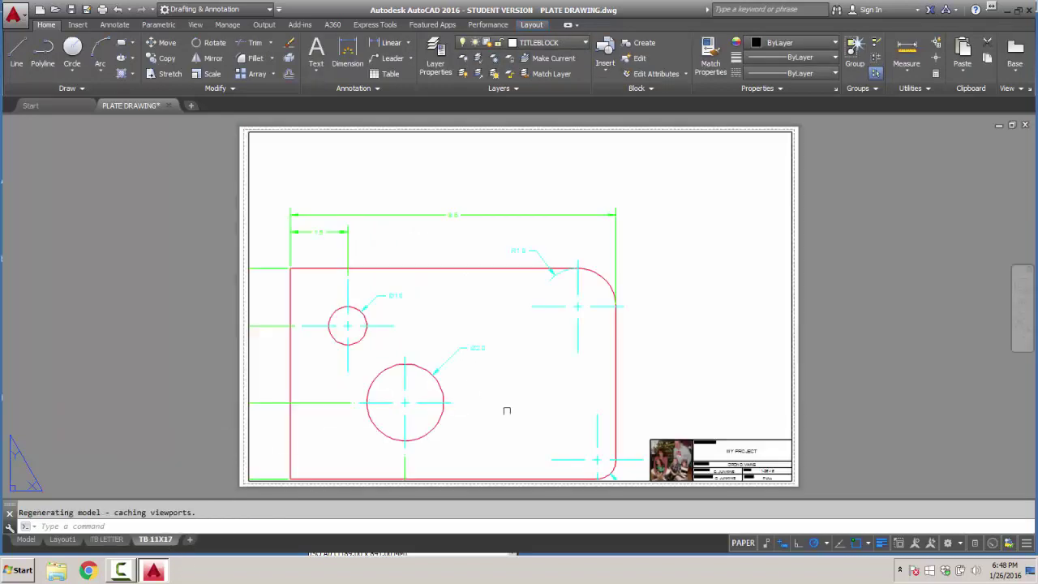
left_click(743, 543)
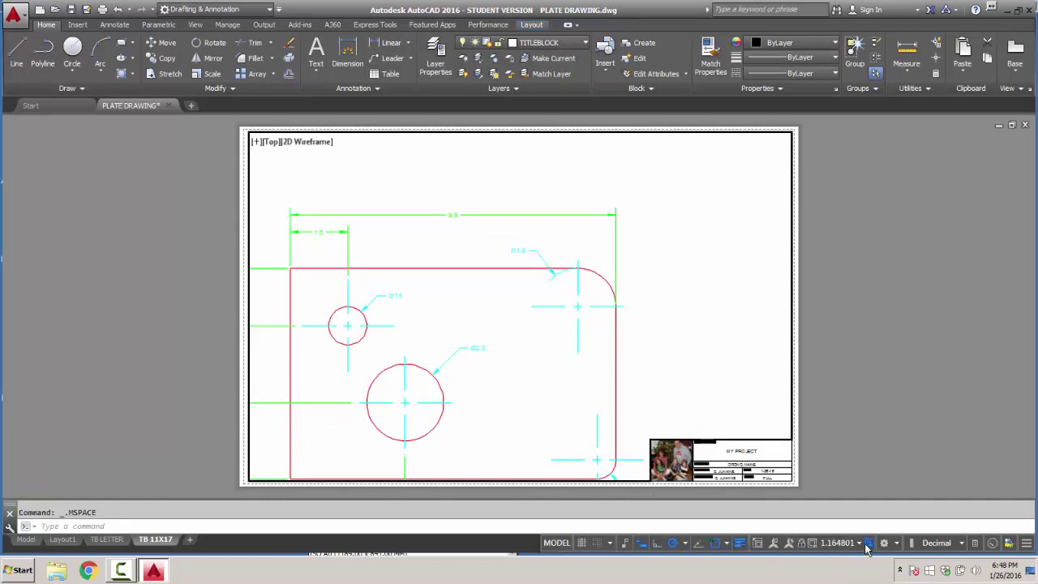
left_click(860, 543)
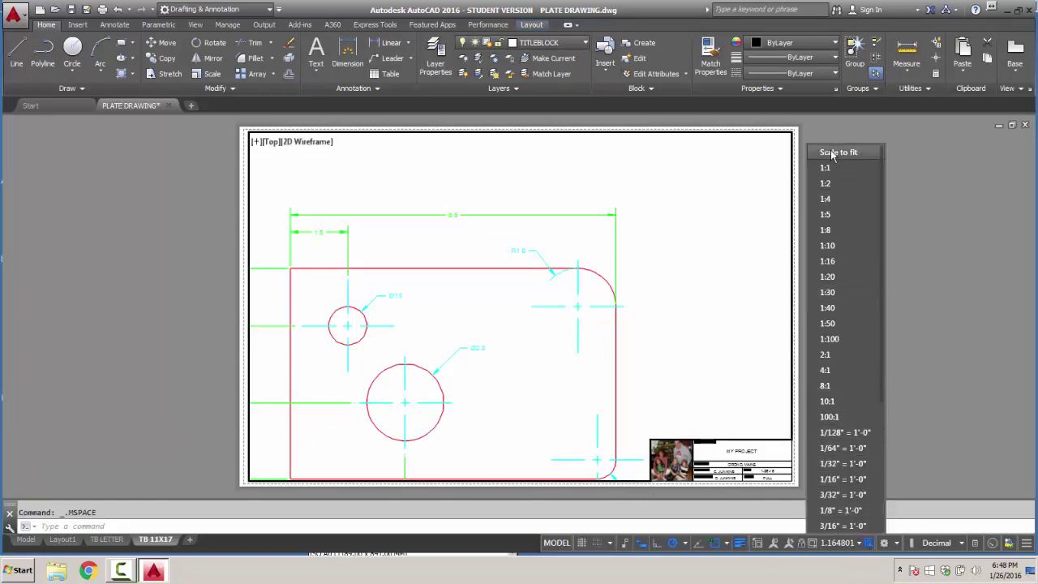
left_click(827, 167)
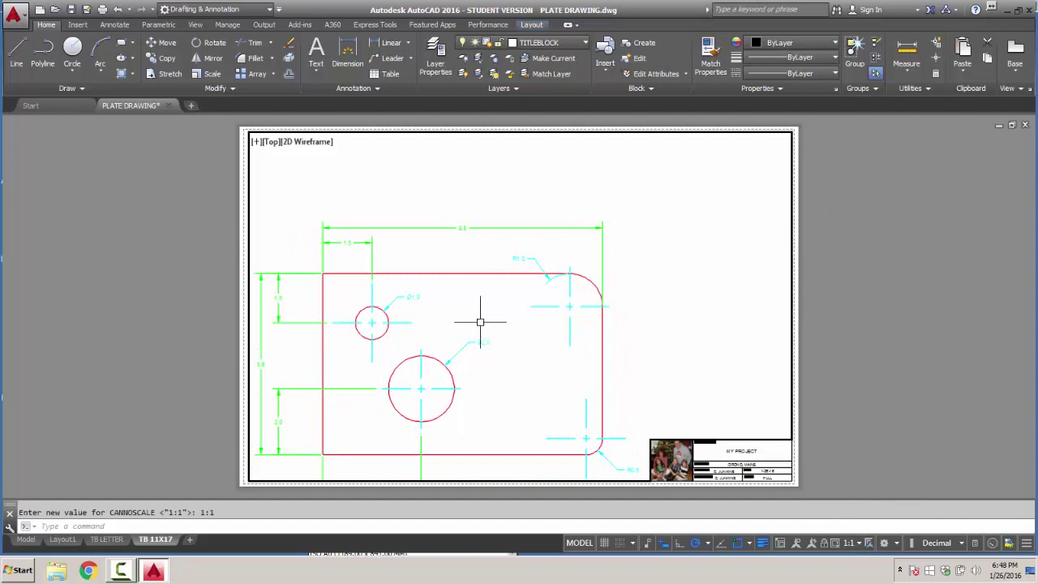
mouse_move(480, 322)
middle_mouse_down()
mouse_move(509, 270)
mouse_move(566, 252)
middle_mouse_up()
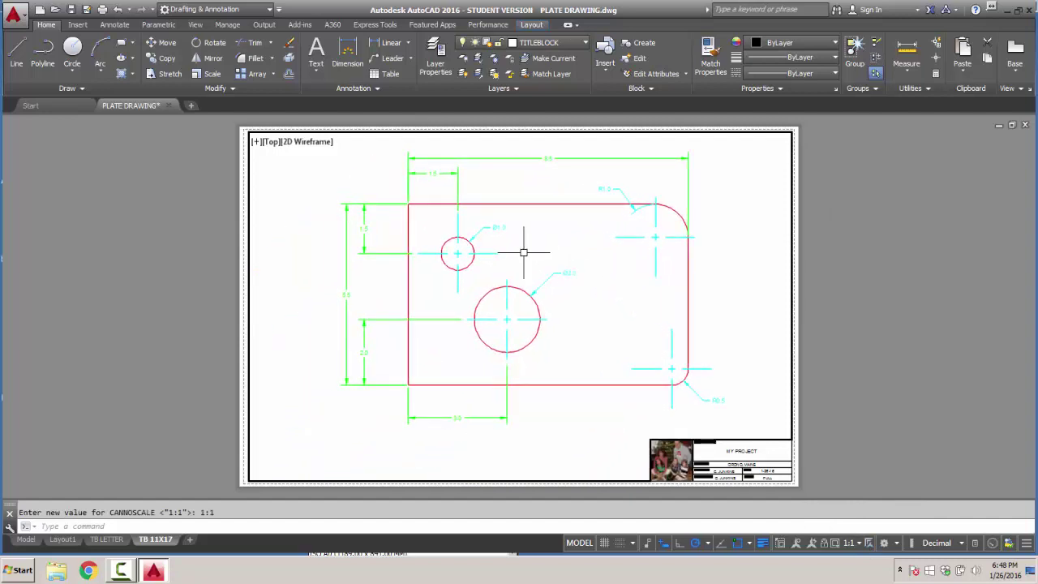
Step: Override the PLATE layer in the TB 11X17 viewport with viewport color 250 and a 0.50 mm viewport lineweight
left_click(436, 51)
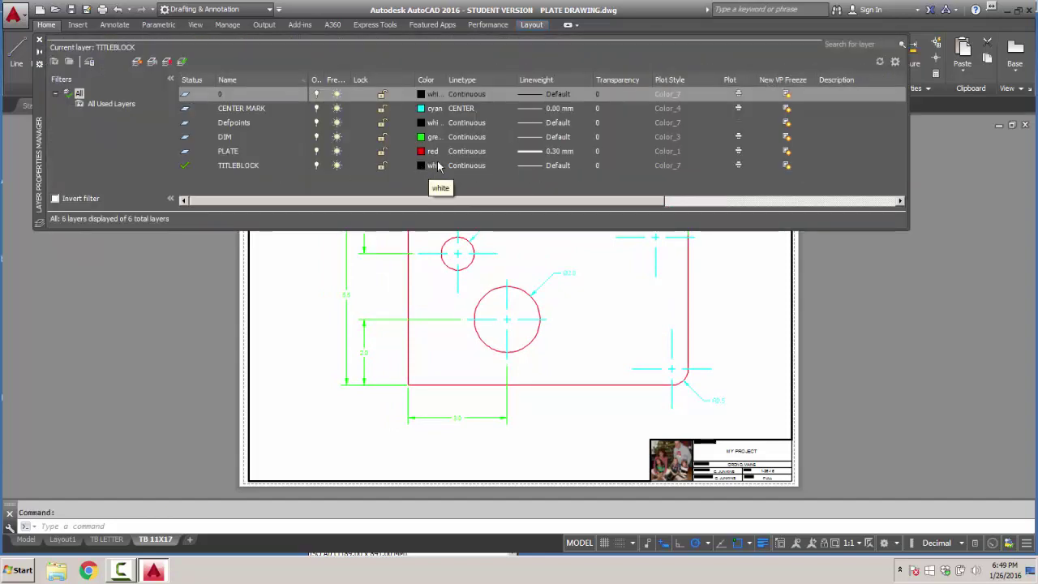
left_click_drag(617, 200, 862, 209)
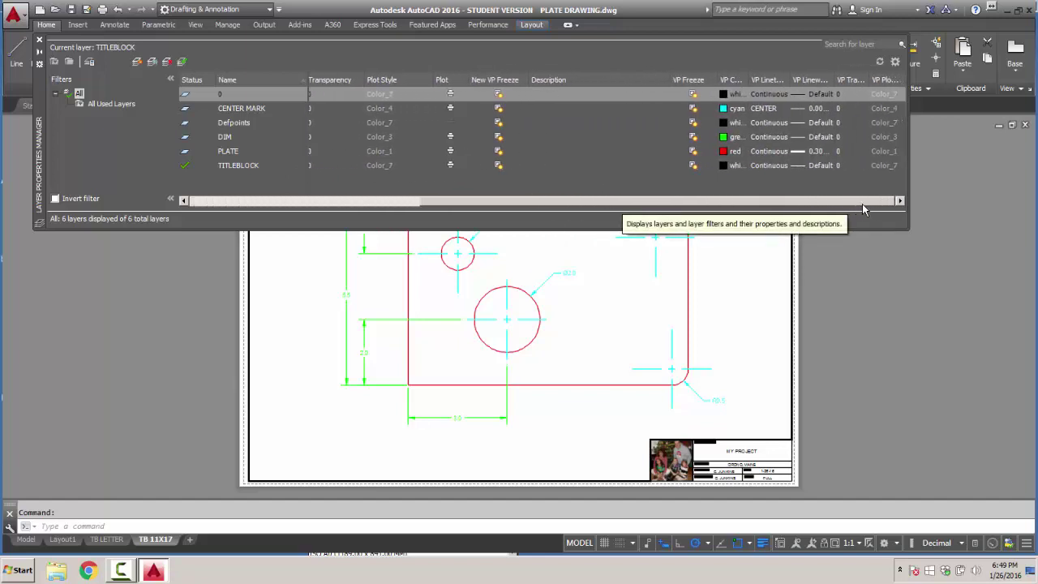
left_click(724, 166)
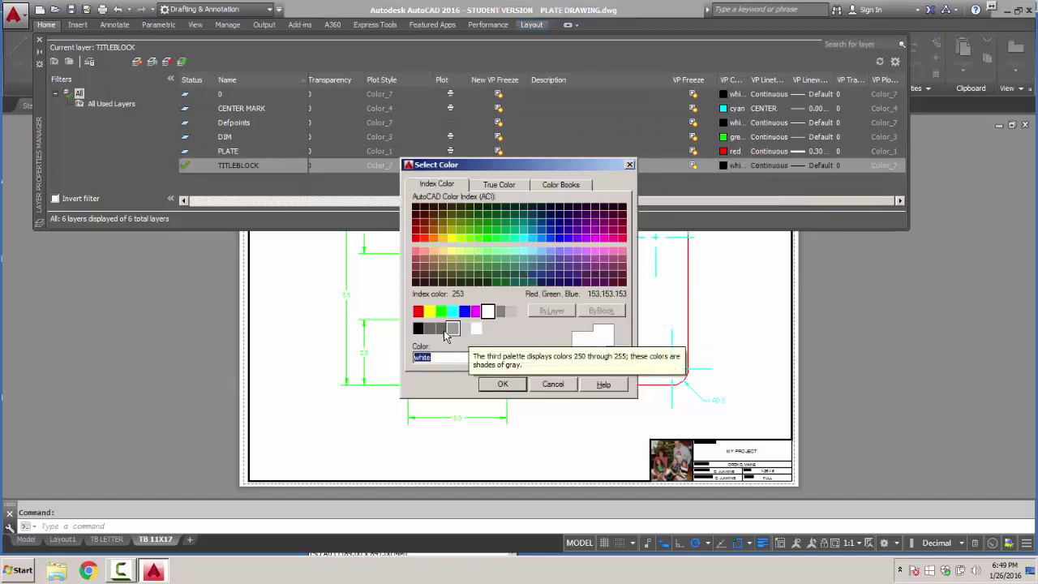
left_click(553, 384)
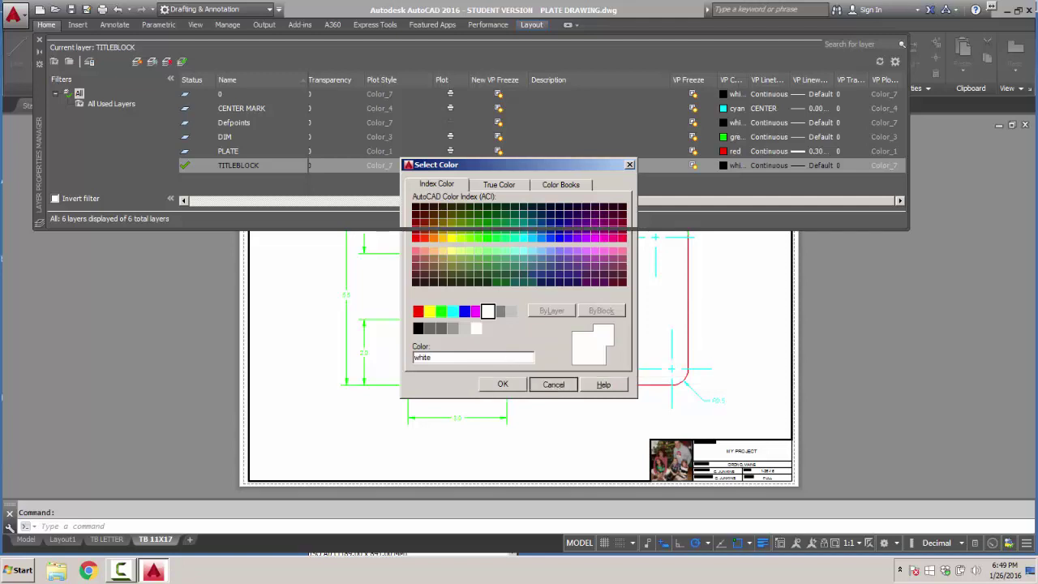
left_click(724, 152)
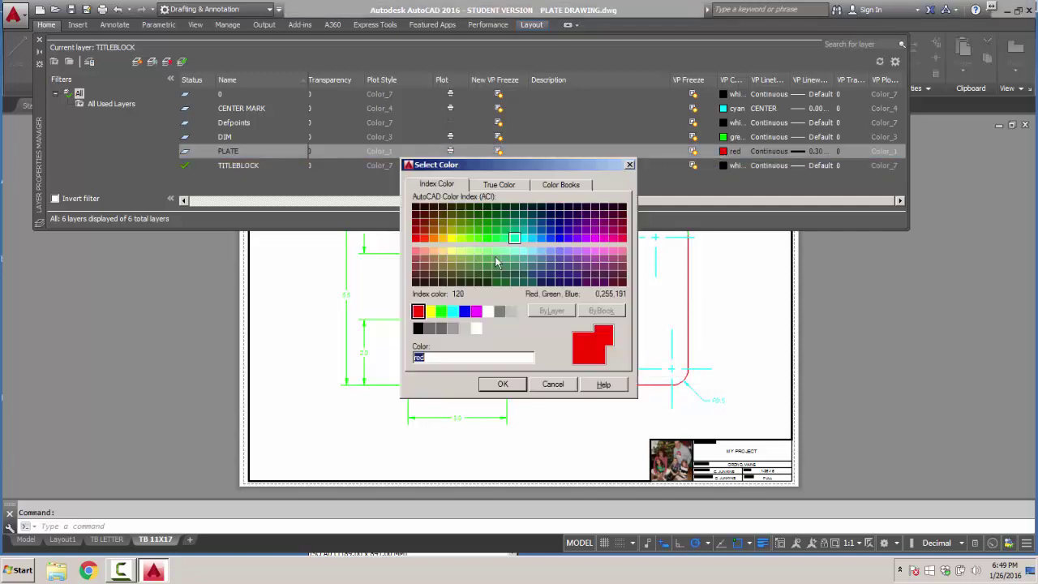
type("250")
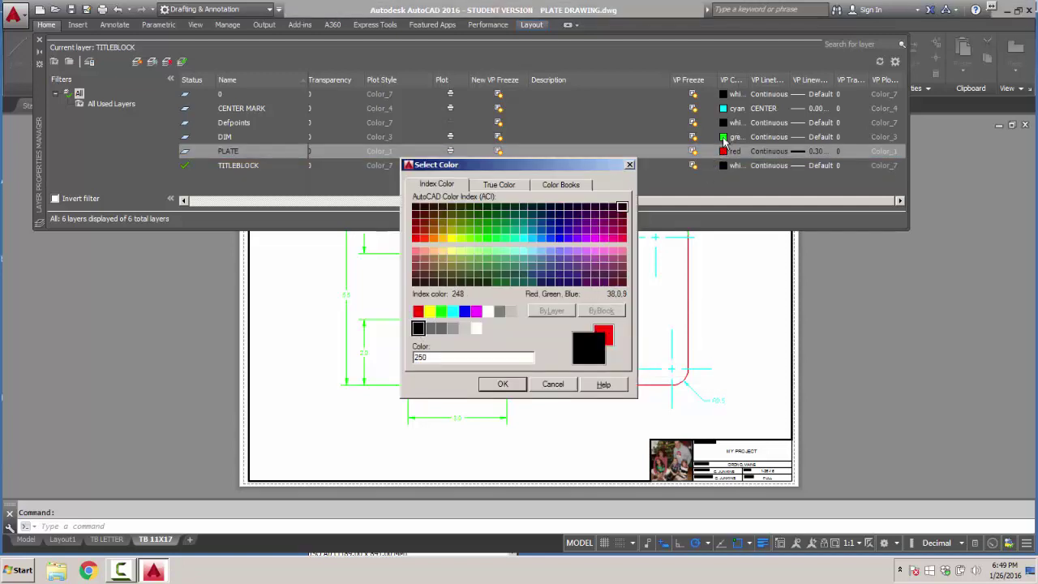
left_click(503, 384)
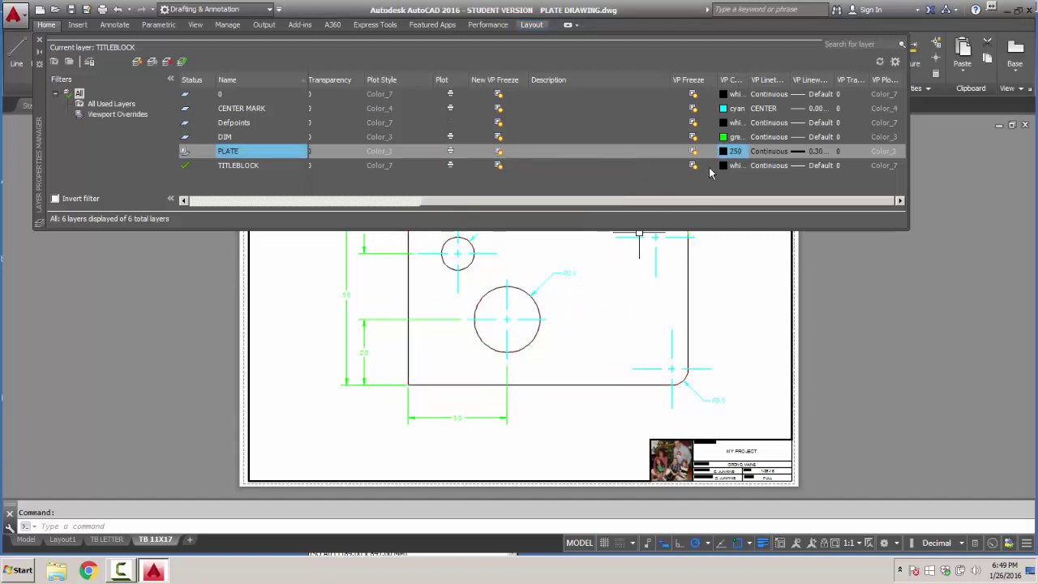
left_click(830, 152)
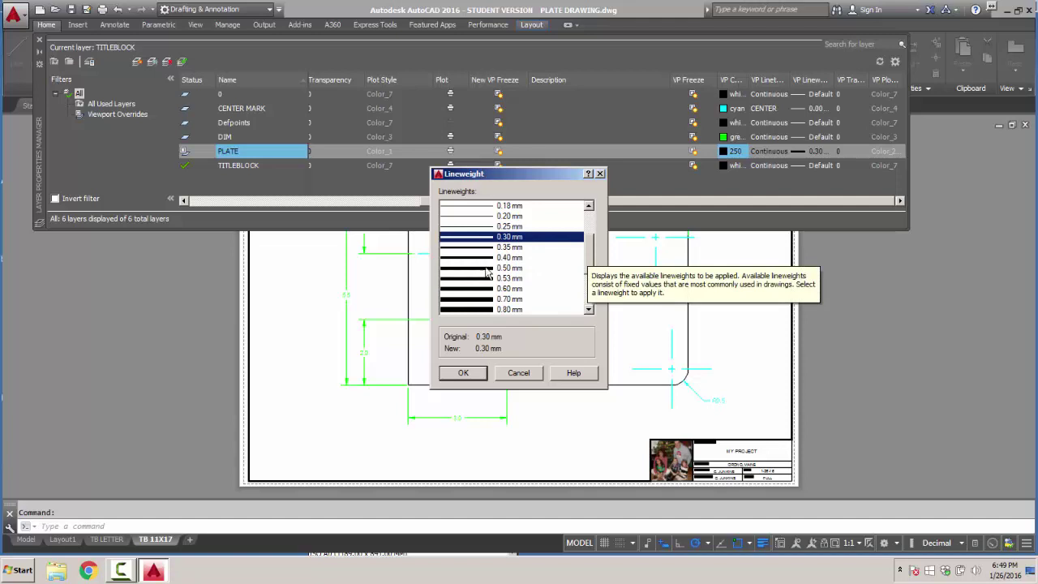
left_click(487, 269)
left_click(463, 372)
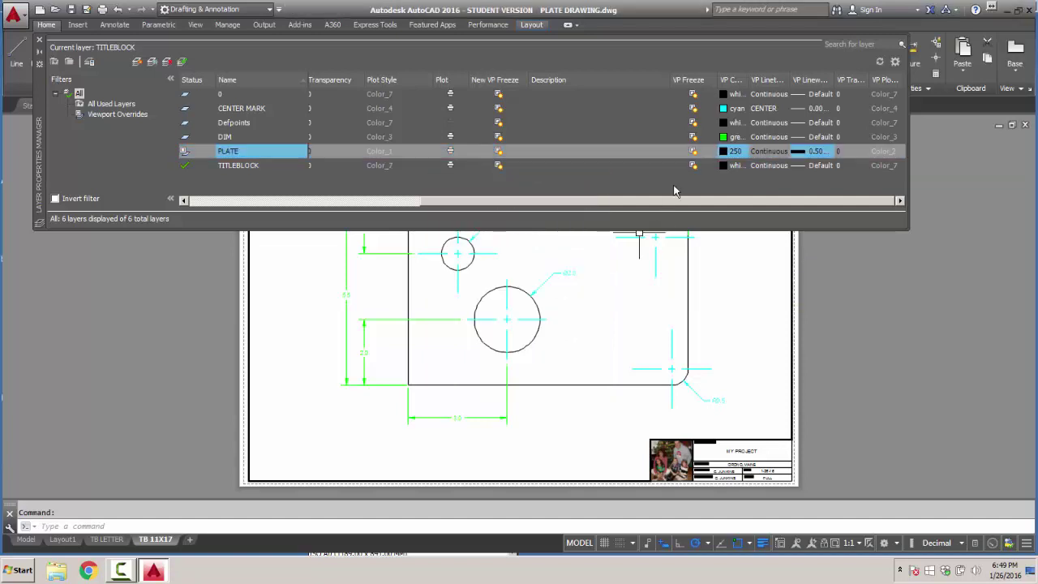
Step: Set the viewport color override to 250 for the DIM layer and 251 for the CENTER MARK layer
left_click(724, 141)
left_click(417, 327)
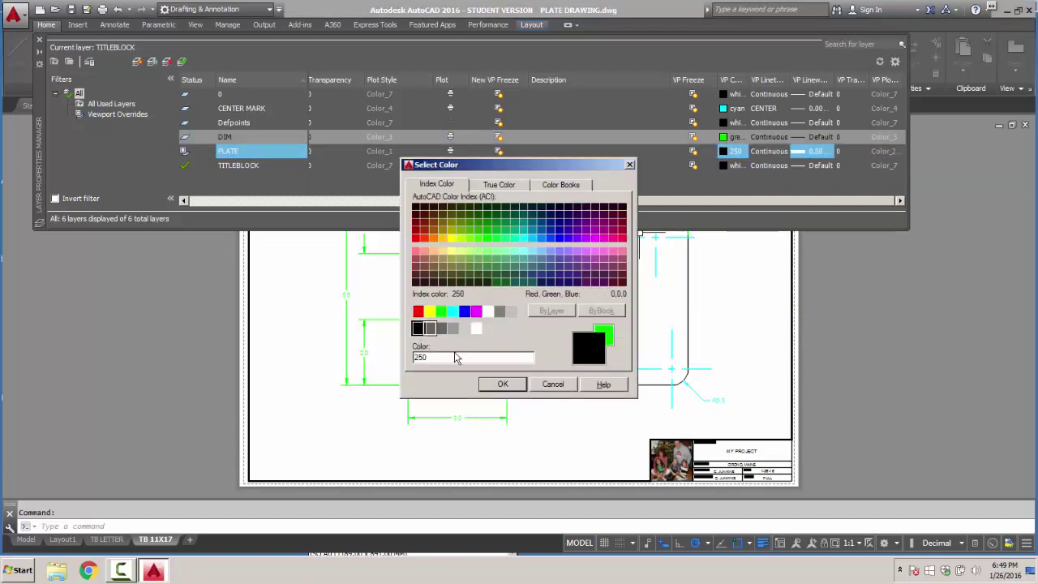
left_click(501, 383)
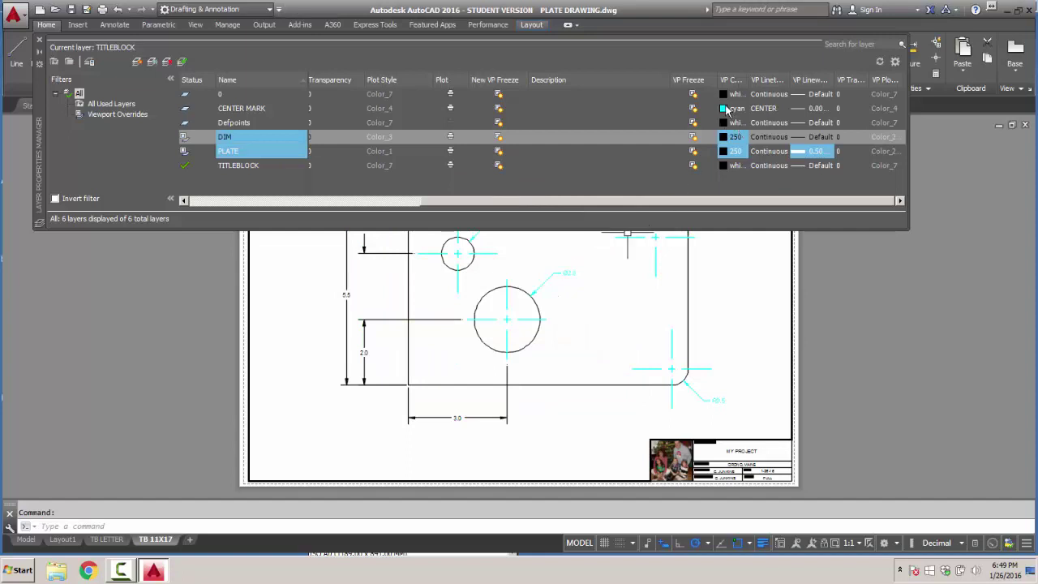
left_click(726, 108)
left_click(430, 328)
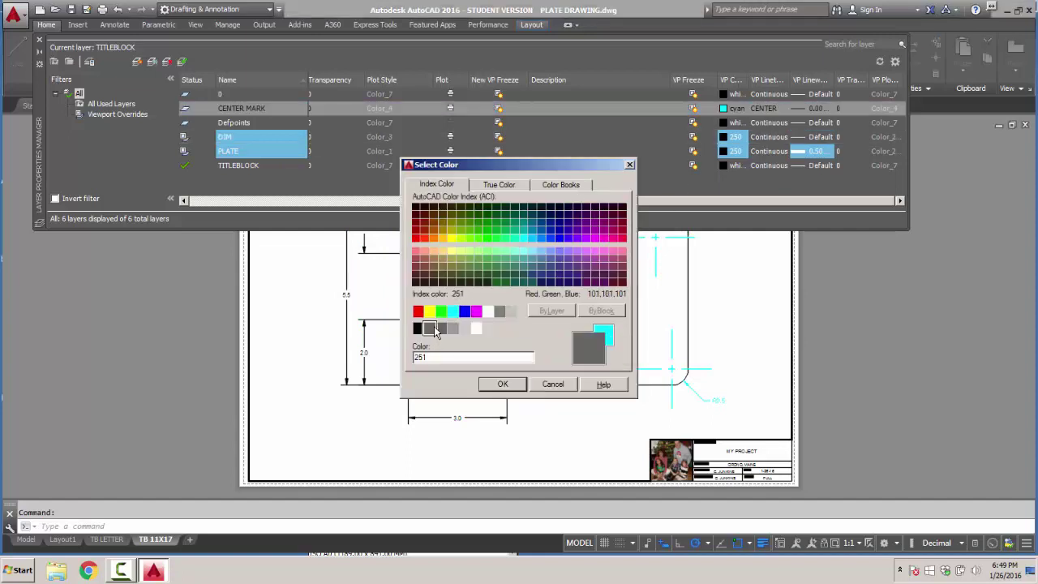
left_click(509, 386)
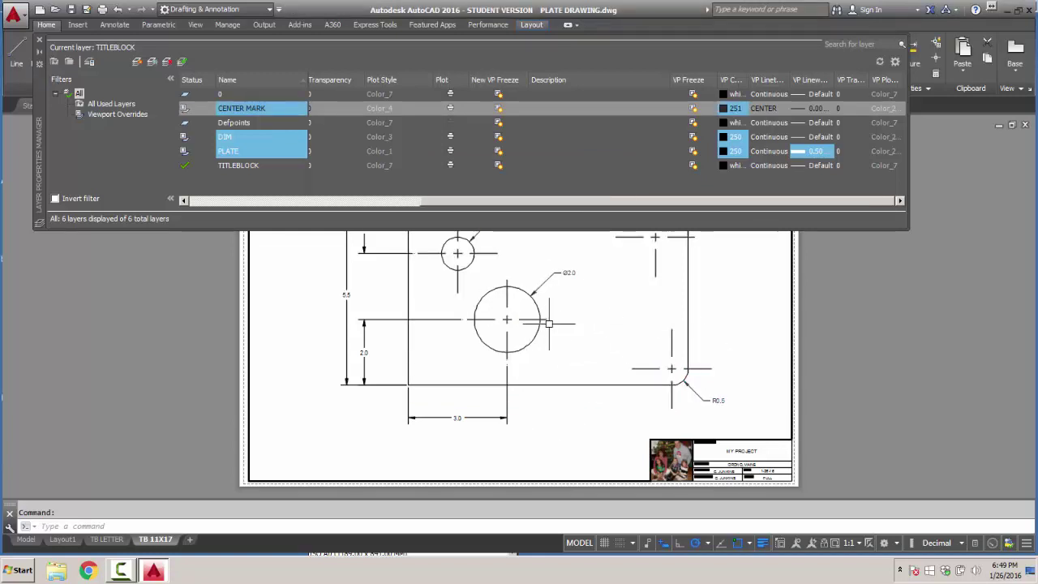
Step: Check the plate's appearance on the TB LETTER layout, return to TB 11X17 and close the layer properties
left_click(113, 539)
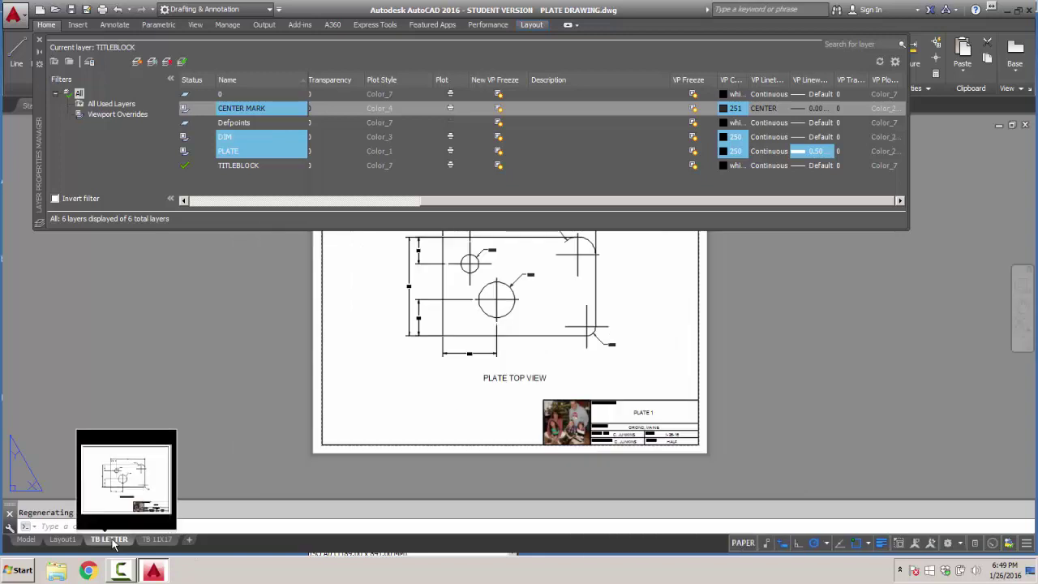
left_click(151, 540)
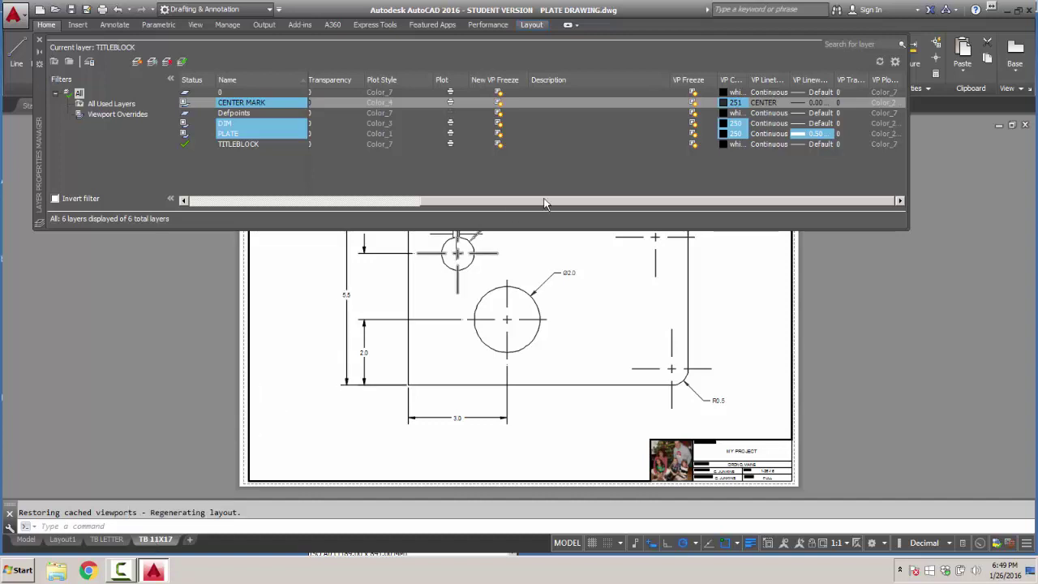
left_click(39, 39)
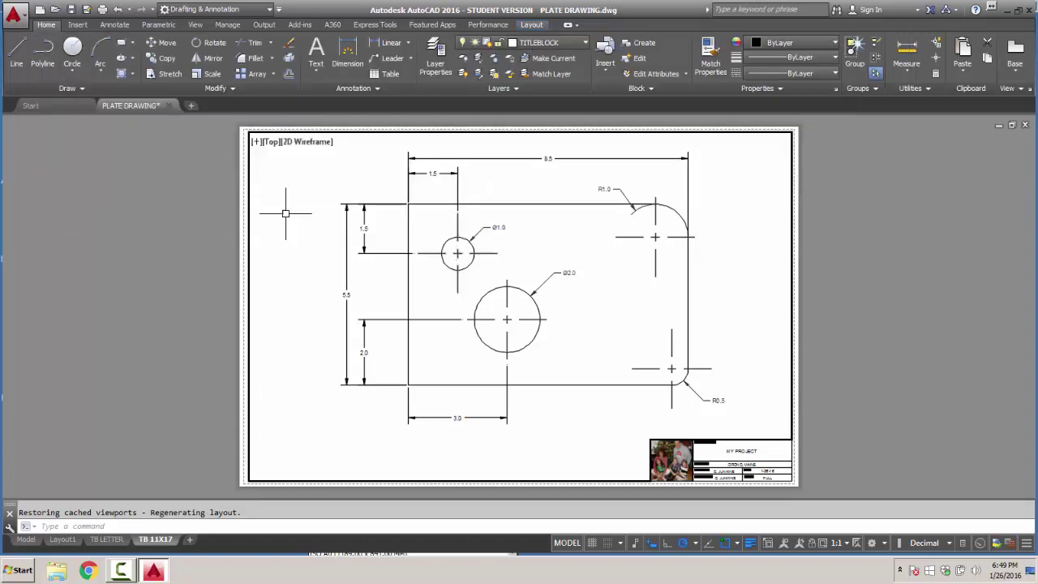